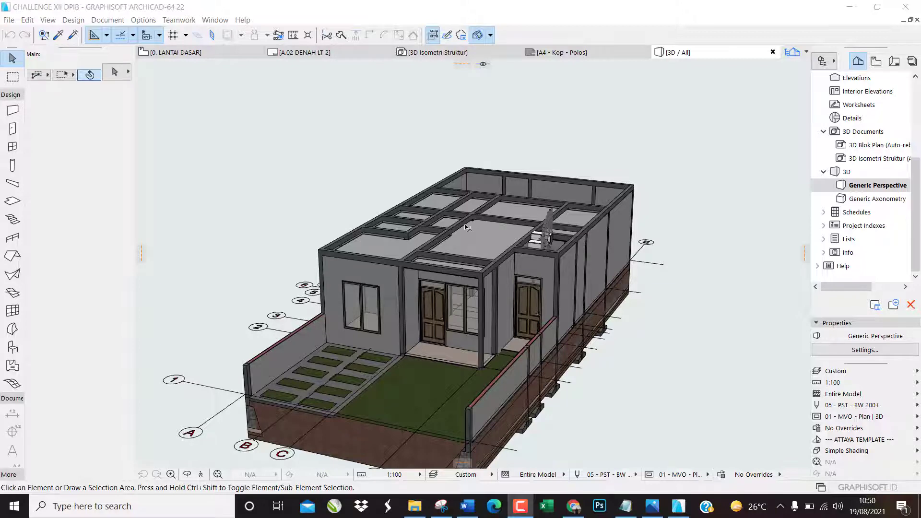
# Assign all the gypsum ceiling slabs between the upper beams, including the one over the front porch, to the Arsitektur.Plafon layer.
pyautogui.keyDown('shift'); pyautogui.moveTo(465, 259); pyautogui.dragTo(452, 342, button='middle'); pyautogui.keyUp('shift')
pyautogui.scroll(1, 542, 140)
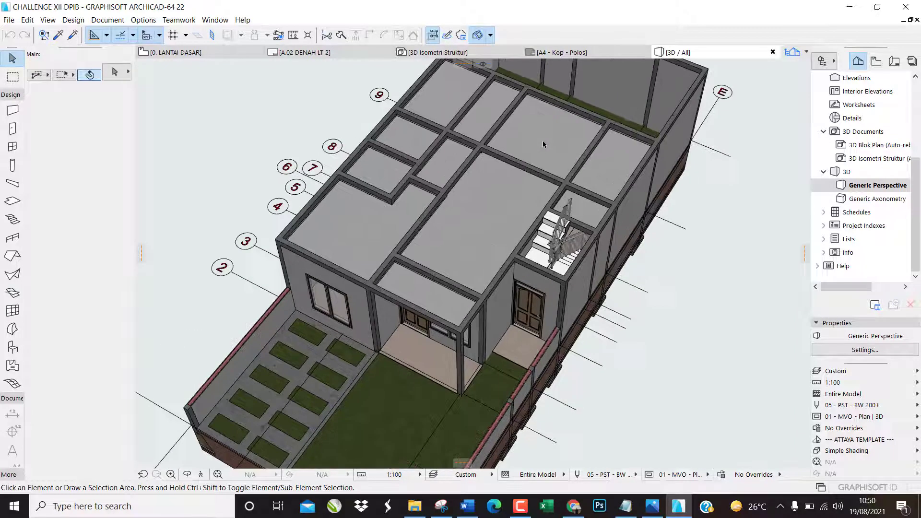
pyautogui.click(366, 235)
pyautogui.keyDown('shift'); pyautogui.click(383, 168); pyautogui.keyUp('shift')
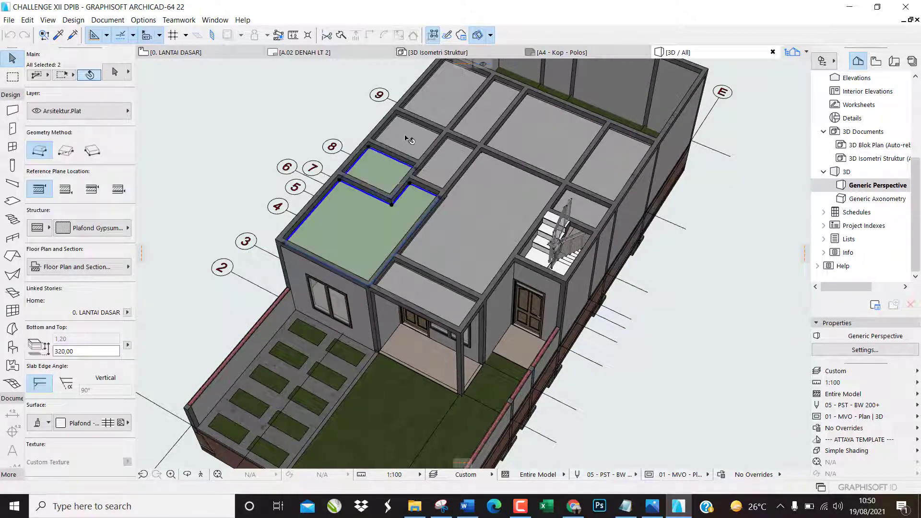
pyautogui.keyDown('shift'); pyautogui.click(410, 138); pyautogui.keyUp('shift')
pyautogui.keyDown('shift'); pyautogui.click(441, 106); pyautogui.keyUp('shift')
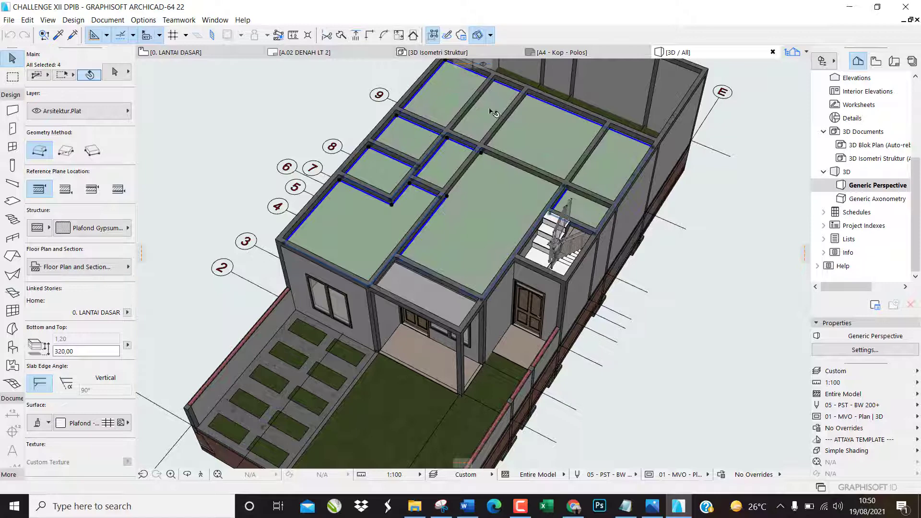
pyautogui.keyDown('shift'); pyautogui.click(425, 281); pyautogui.keyUp('shift')
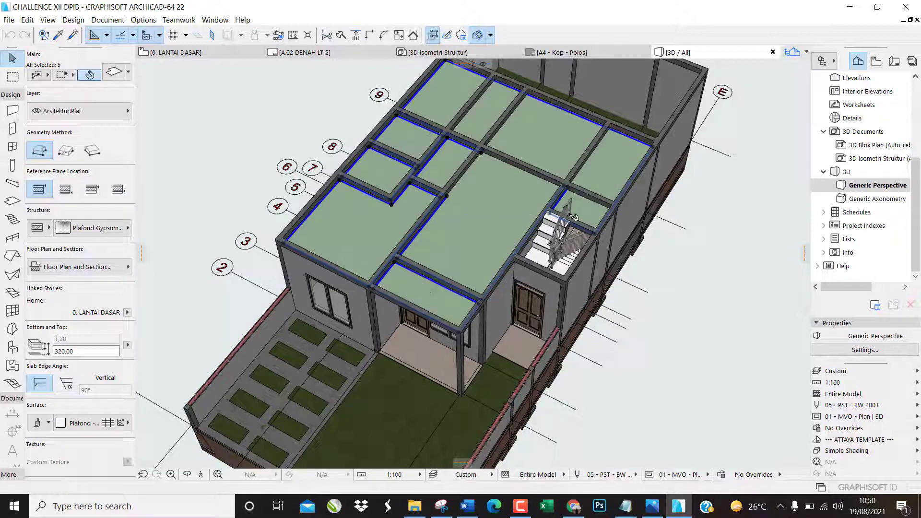
pyautogui.click(78, 115)
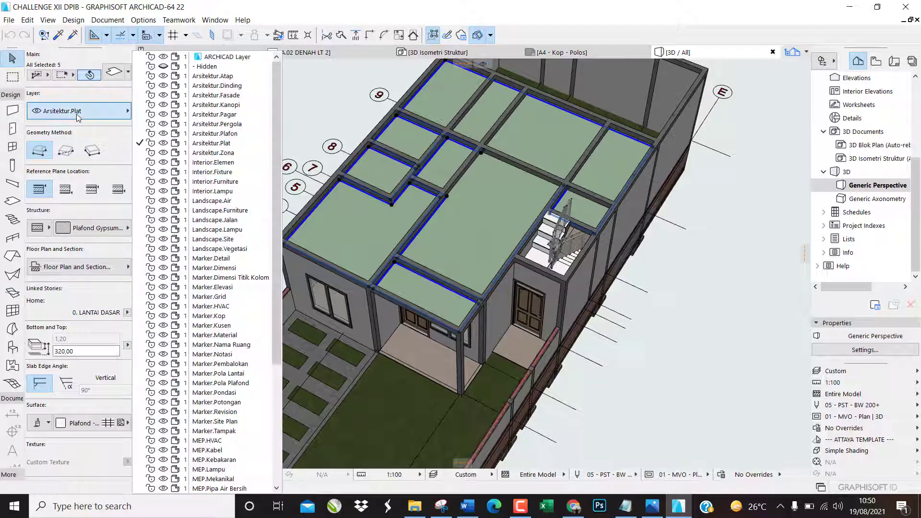
pyautogui.click(226, 134)
pyautogui.press('Escape')
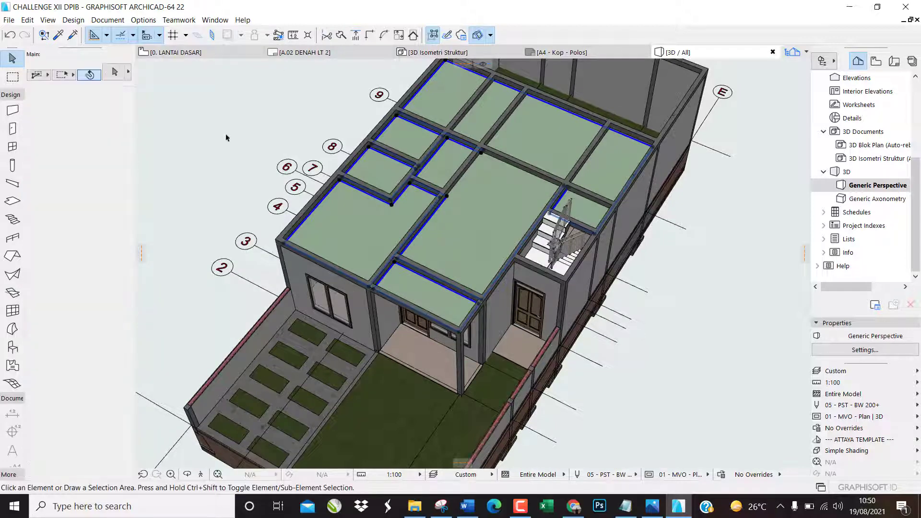
pyautogui.click(467, 205)
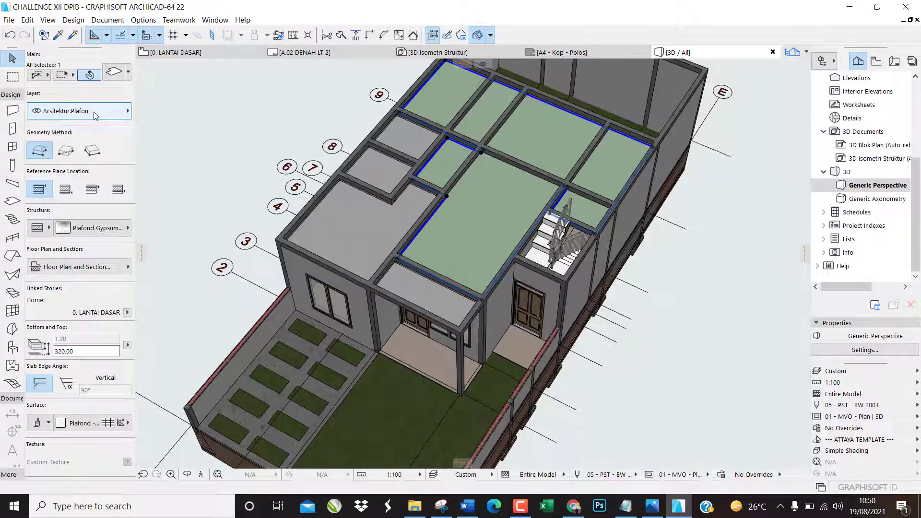
pyautogui.press('Escape')
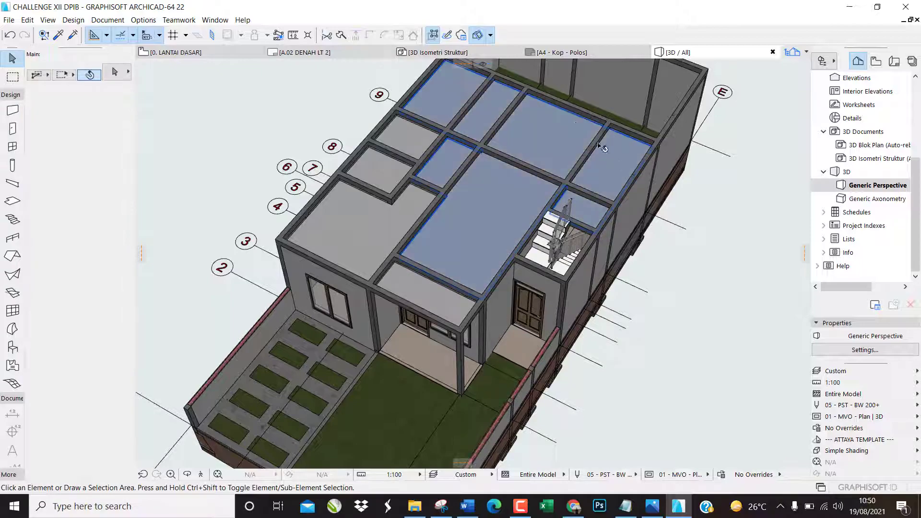
# Delete the intermediate column beside the large rear window and the concrete beam running from it across the rear rooms.
pyautogui.keyDown('shift'); pyautogui.moveTo(602, 148); pyautogui.dragTo(619, 385, button='middle'); pyautogui.keyUp('shift')
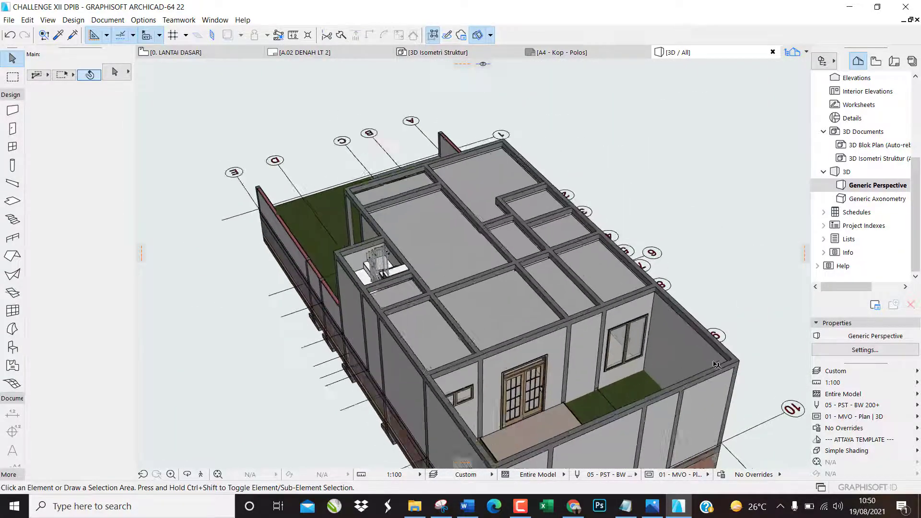
pyautogui.scroll(5, 643, 341)
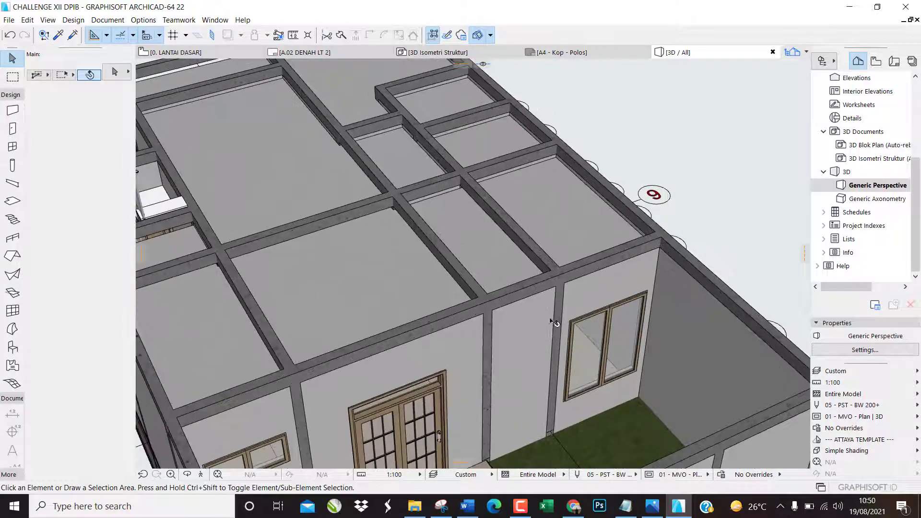
pyautogui.click(558, 272)
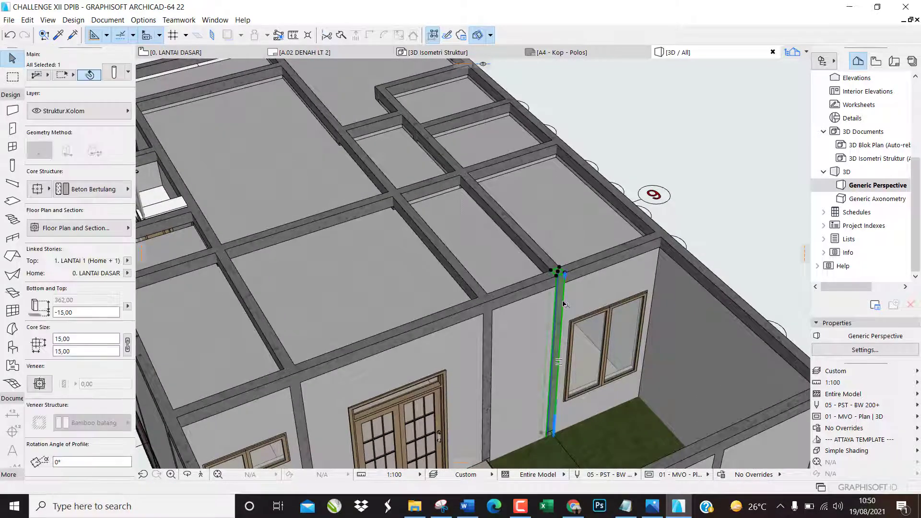
pyautogui.click(551, 264)
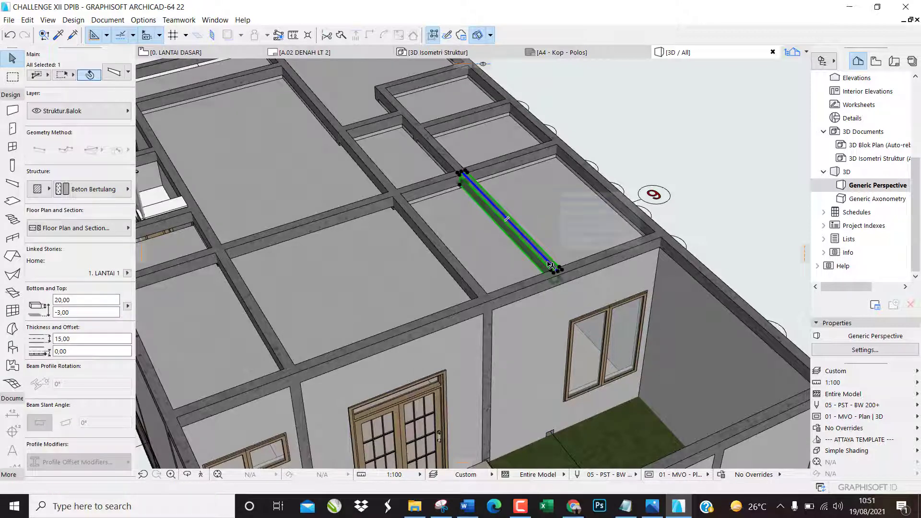
pyautogui.press('Delete')
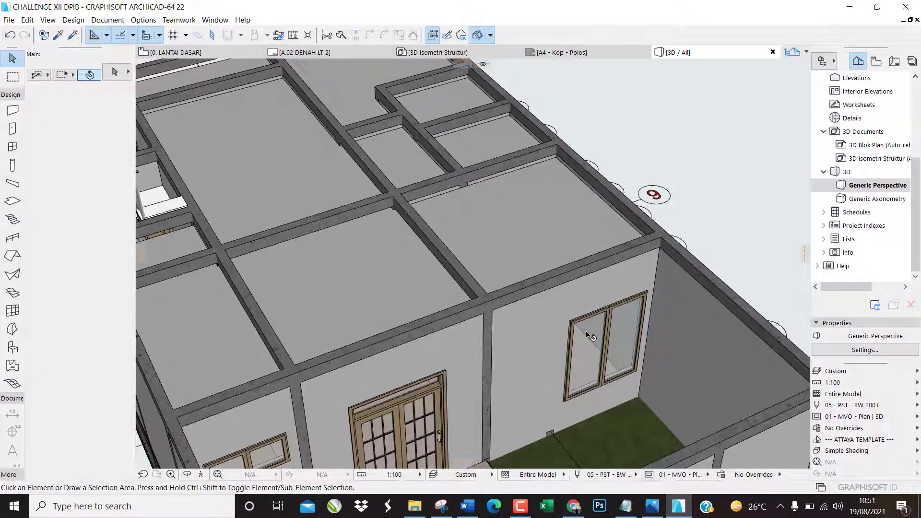
# On the 0. LANTAI DASAR plan, move the large double sash window on axis 9 about 75 cm along its wall, away from the outer wall.
pyautogui.press('F2')
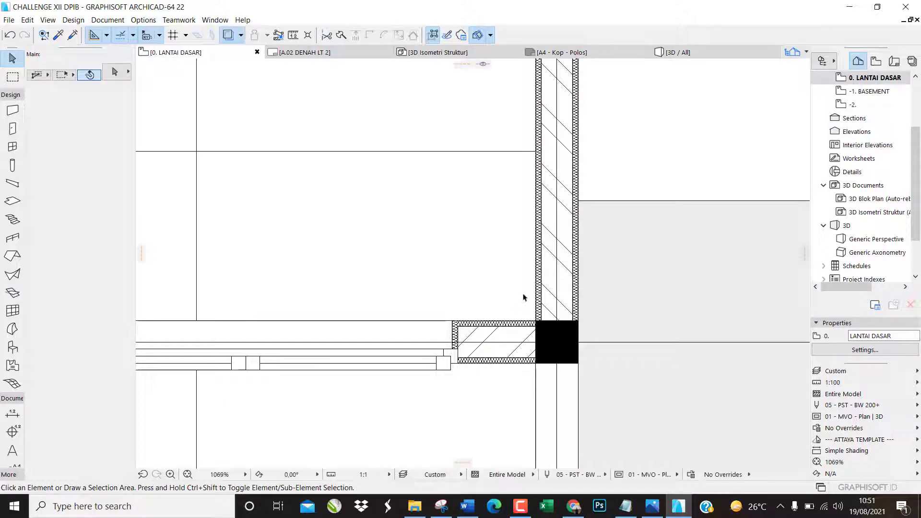
pyautogui.scroll(-7, 523, 298)
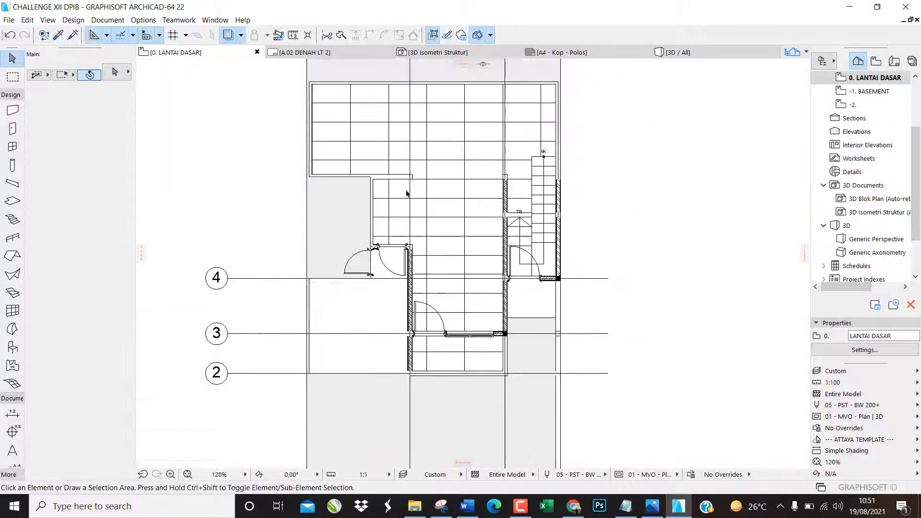
pyautogui.scroll(5, 407, 193)
pyautogui.scroll(3, 397, 201)
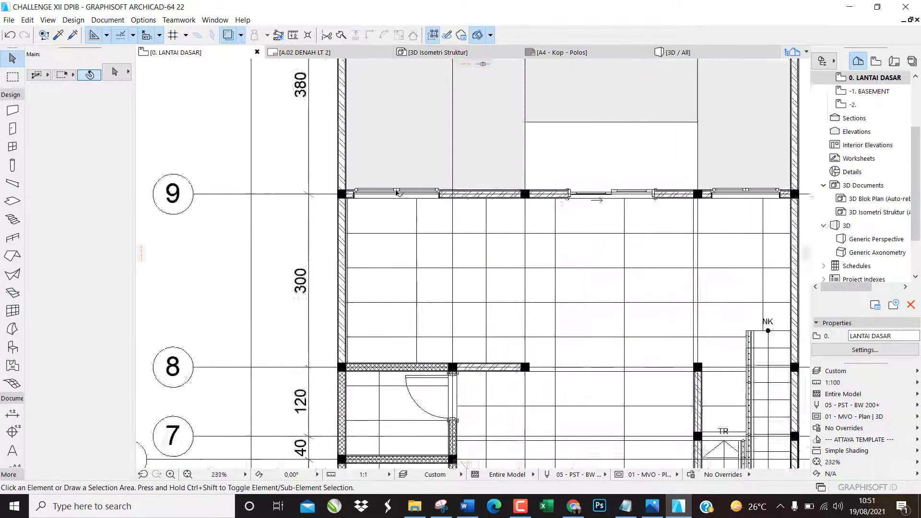
pyautogui.scroll(4, 397, 192)
pyautogui.click(403, 188)
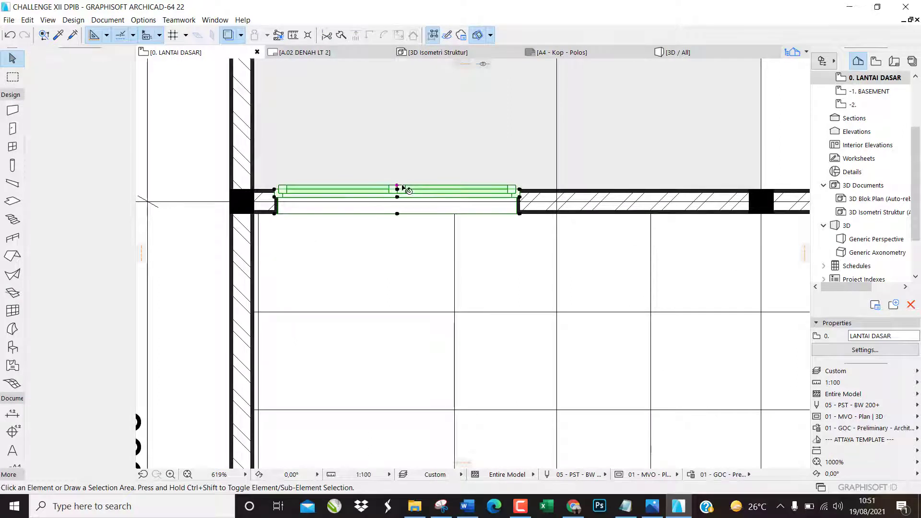
pyautogui.hotkey('ctrl', 'd')
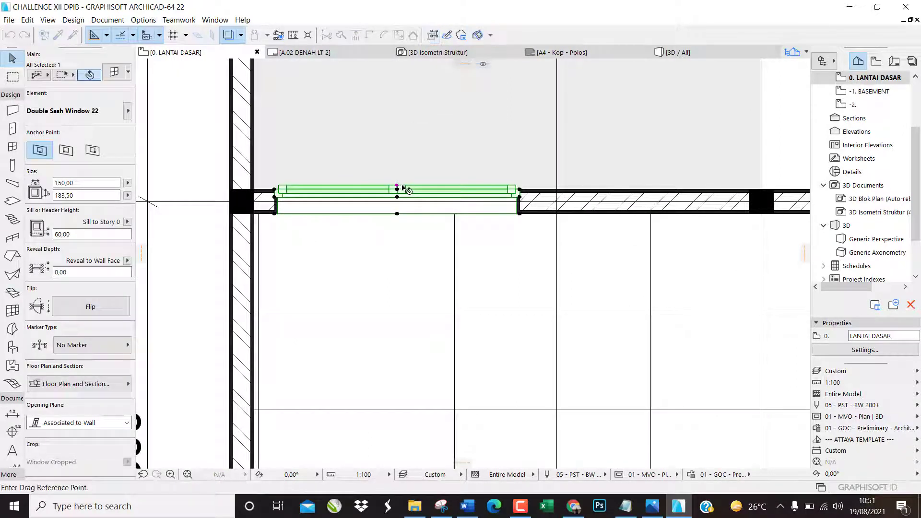
pyautogui.click(397, 197)
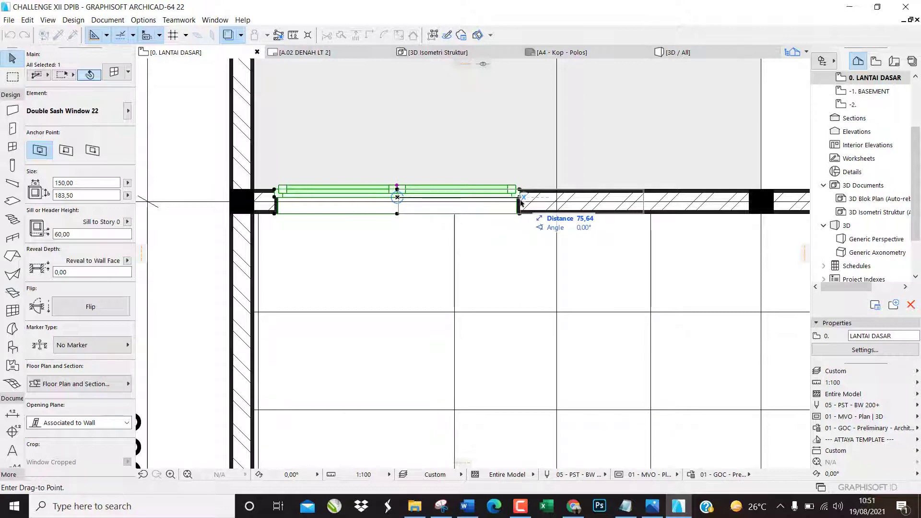
pyautogui.click(520, 201)
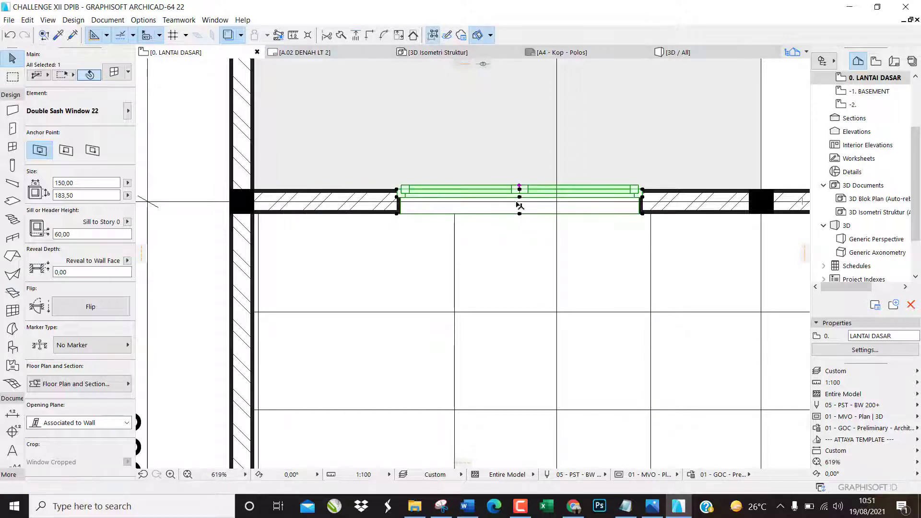
# Shift the axis 9 double sash window about 5 cm back toward the outer side wall and deselect it.
pyautogui.hotkey('ctrl', 'd')
pyautogui.click(519, 199)
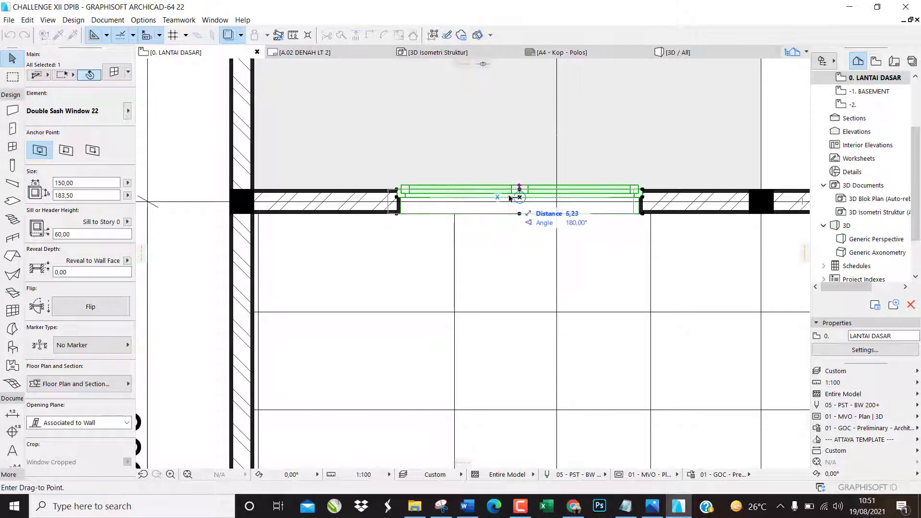
pyautogui.click(509, 198)
pyautogui.press('Escape')
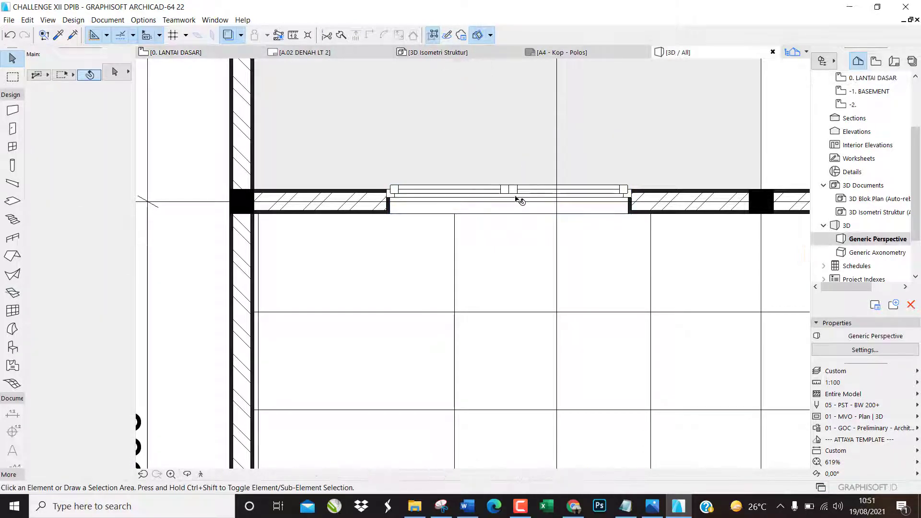
# Inspect the repositioned window and the whole house from rear and front in 3D, and view the 1. LANTAI 1 plan.
pyautogui.press('F3')
pyautogui.keyDown('shift'); pyautogui.moveTo(606, 312); pyautogui.dragTo(534, 294, button='middle'); pyautogui.keyUp('shift')
pyautogui.scroll(-5, 533, 294)
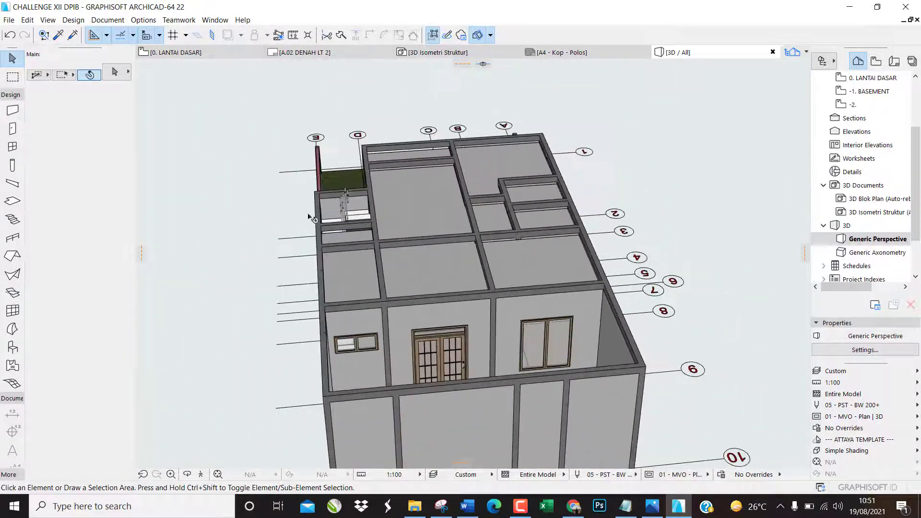
pyautogui.keyDown('shift'); pyautogui.moveTo(229, 174); pyautogui.dragTo(470, 249, button='middle'); pyautogui.keyUp('shift')
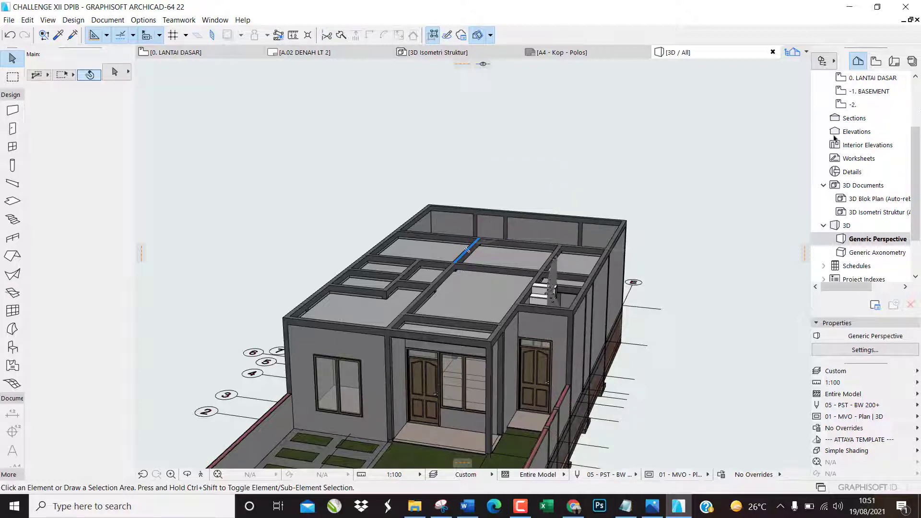
pyautogui.scroll(-2, 691, 331)
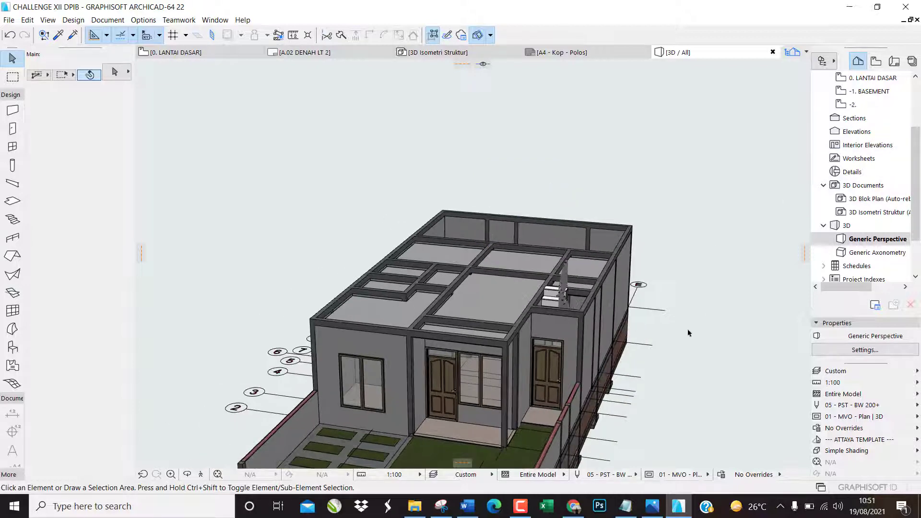
pyautogui.scroll(-2, 688, 332)
pyautogui.scroll(2, 863, 144)
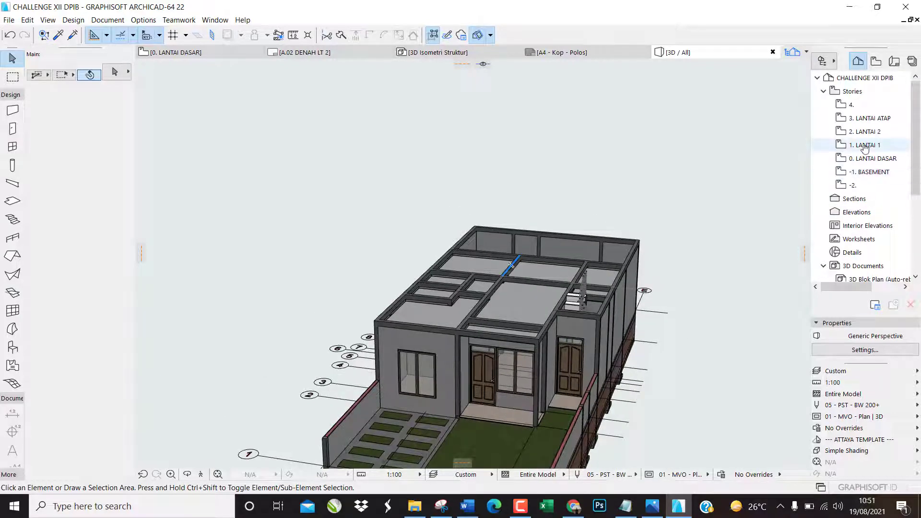
pyautogui.doubleClick(865, 145)
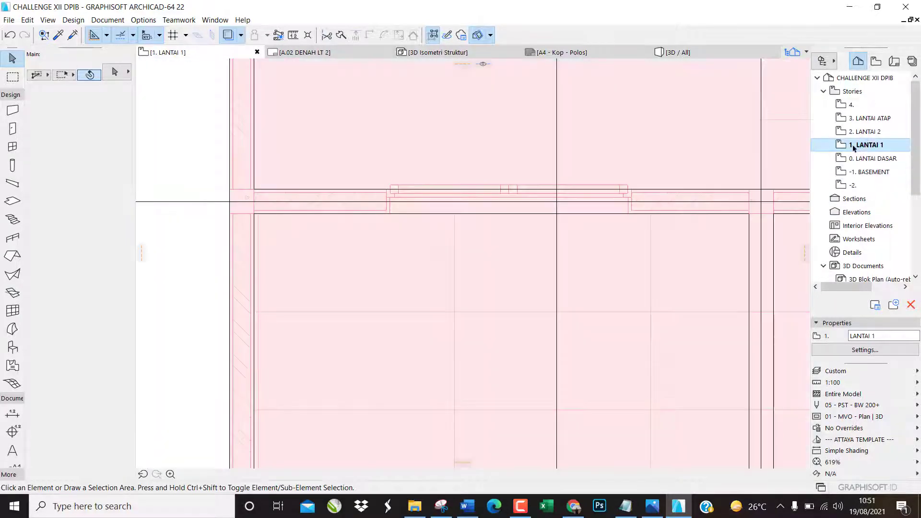
pyautogui.scroll(-10, 216, 205)
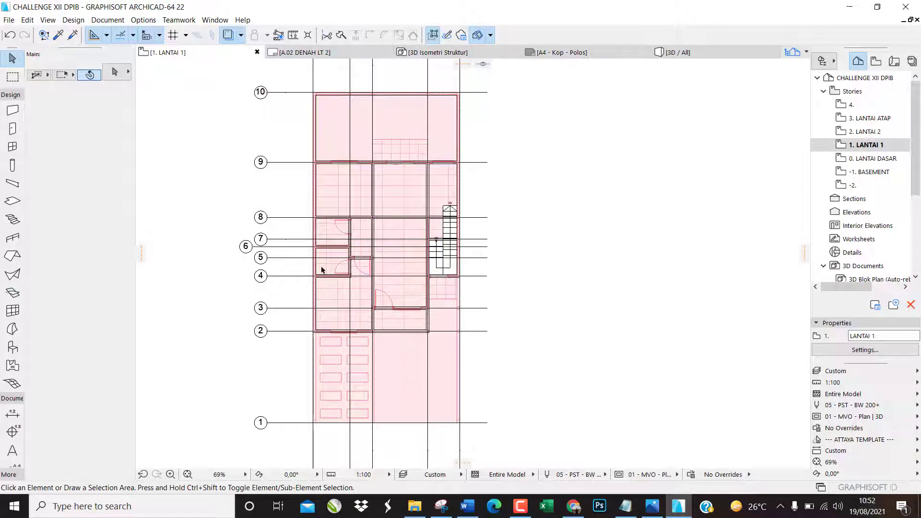
# Apply the 01 - GOC - Preliminary - Architectural | Structural graphic override to the 0. LANTAI DASAR plan.
pyautogui.click(874, 159)
pyautogui.doubleClick(874, 159)
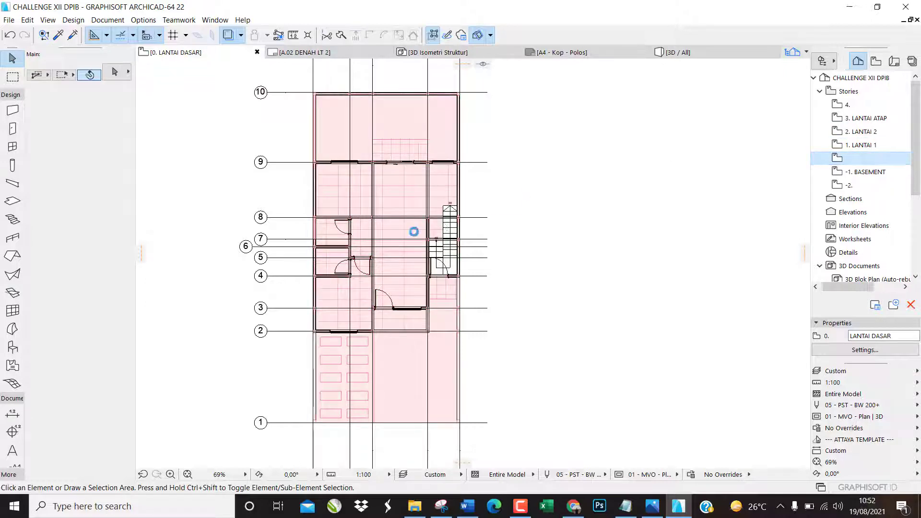
pyautogui.click(844, 428)
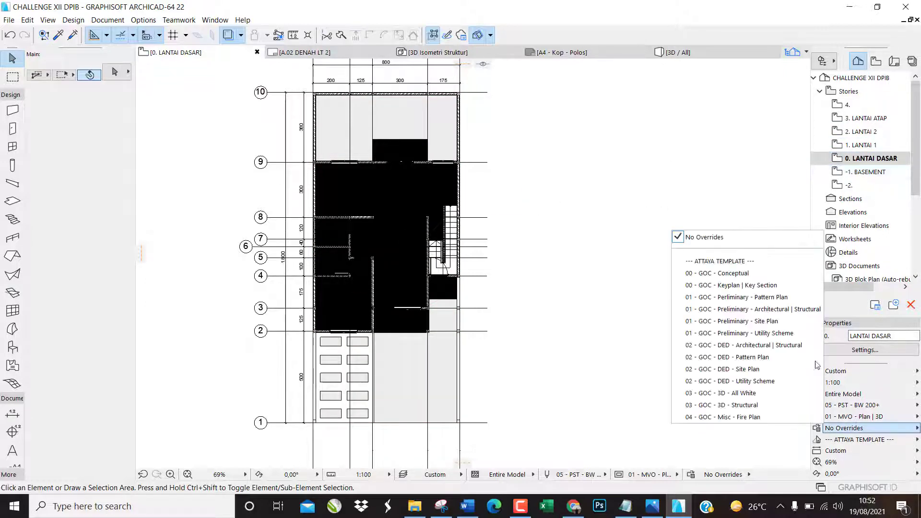
pyautogui.click(749, 301)
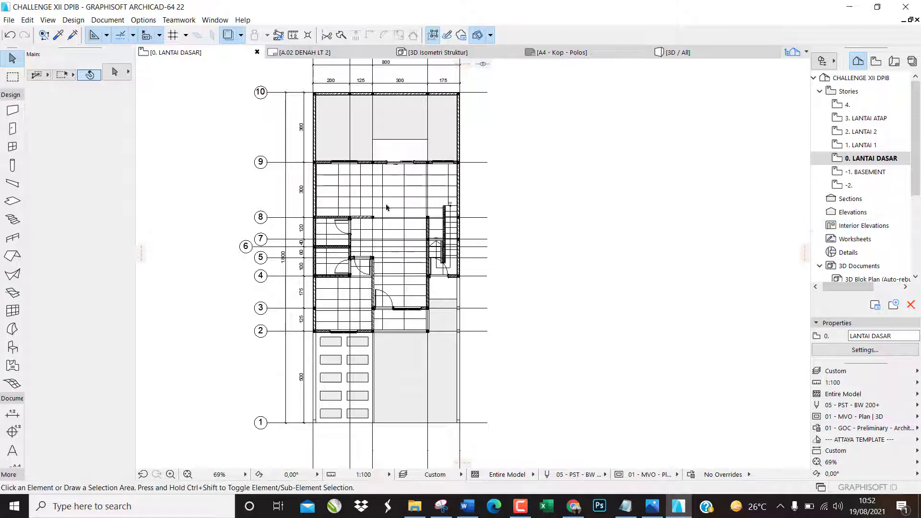
# Open the 1. LANTAI 1 plan and set its trace reference to Below Current Story.
pyautogui.click(857, 145)
pyautogui.doubleClick(856, 145)
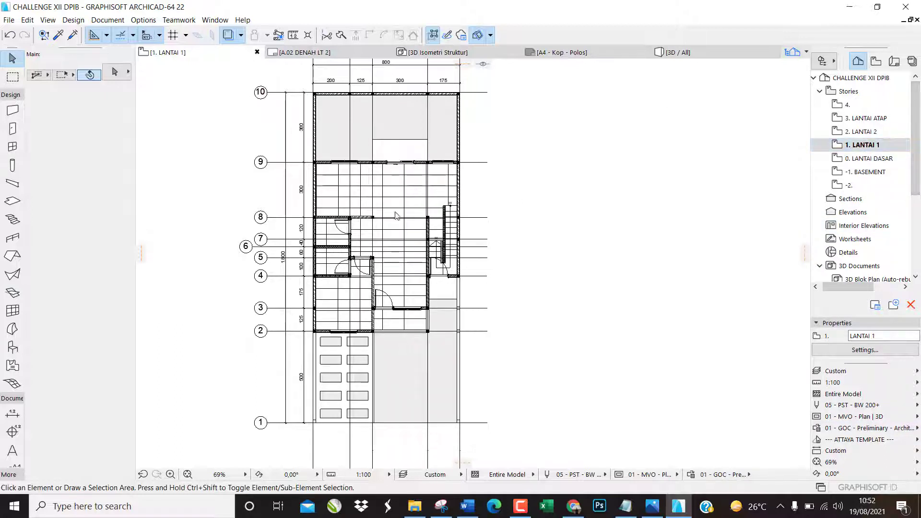
pyautogui.click(240, 39)
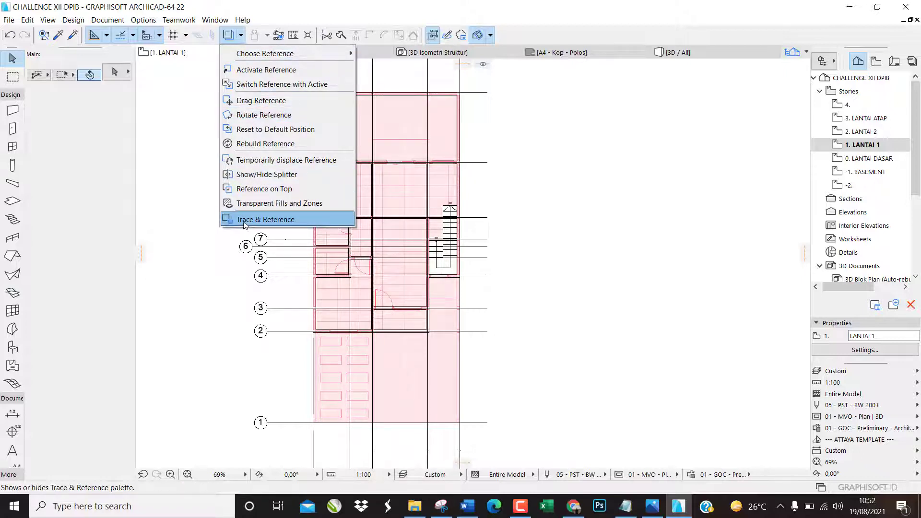
pyautogui.click(245, 221)
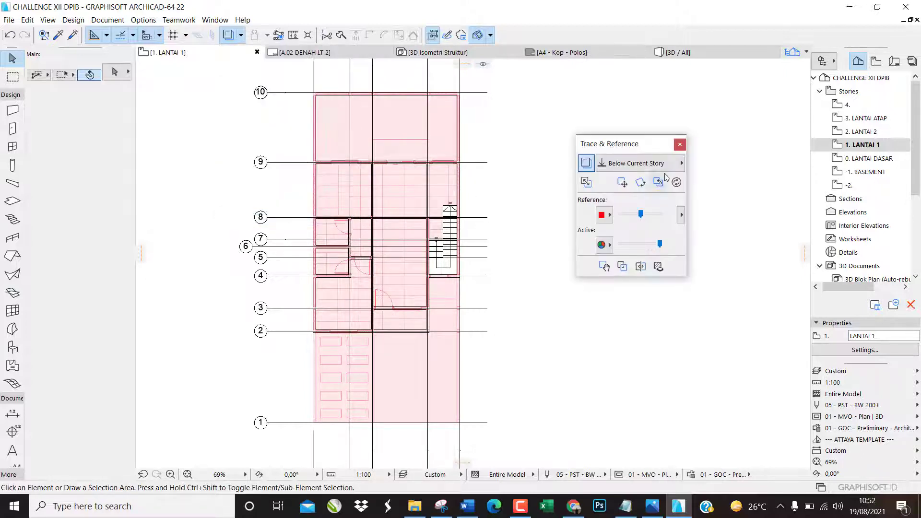
pyautogui.click(682, 163)
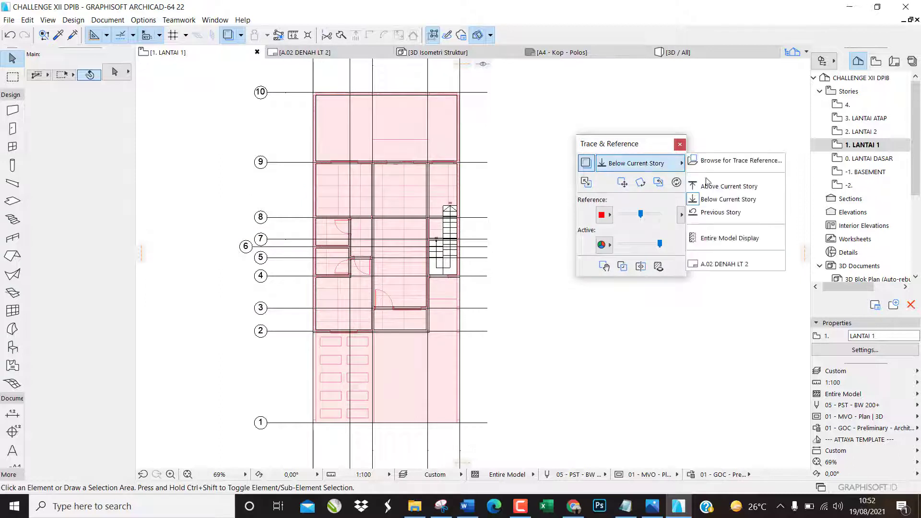
pyautogui.click(717, 200)
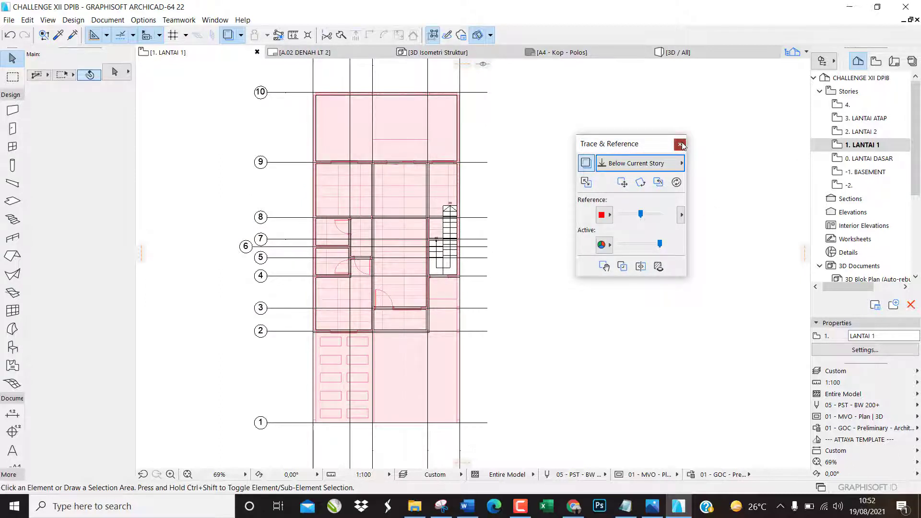
pyautogui.click(681, 144)
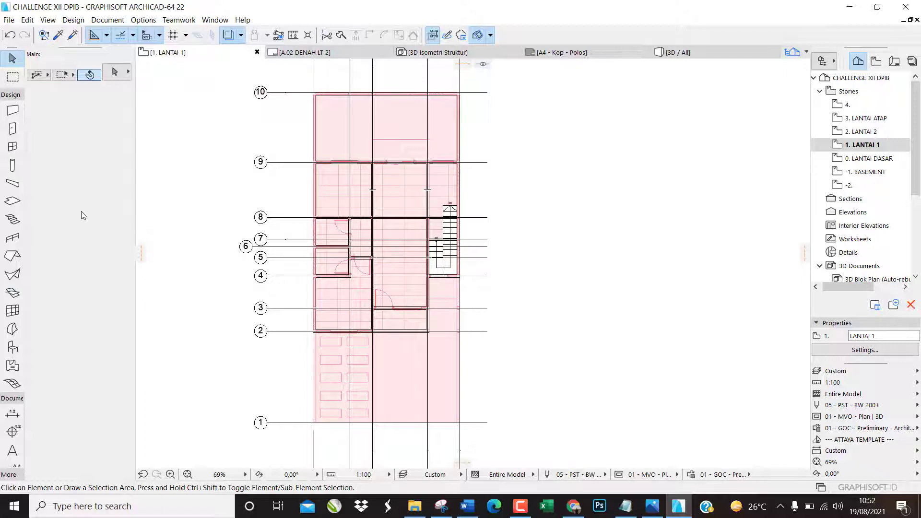
# Place 15 x 15 cm Beton Bertulang columns at two front axis 2 intersections and at both ends of the axis 3 beam.
pyautogui.click(13, 165)
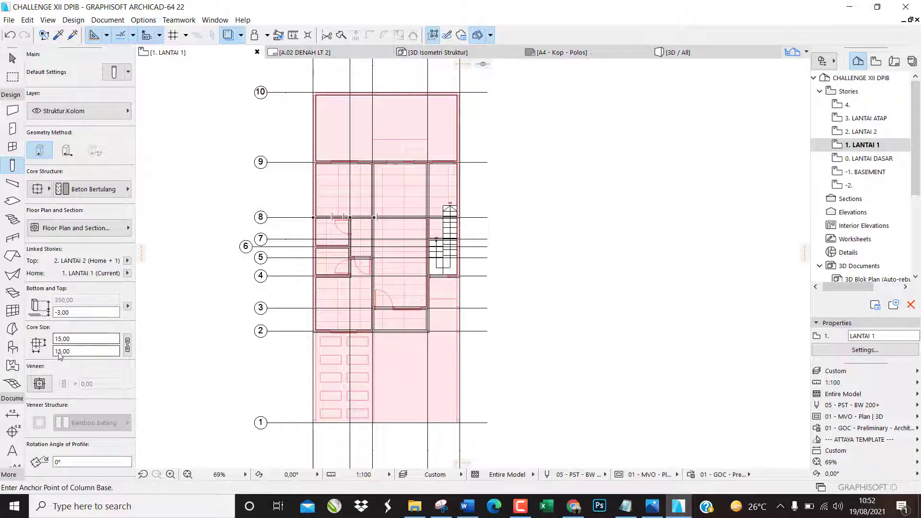
pyautogui.scroll(7, 315, 341)
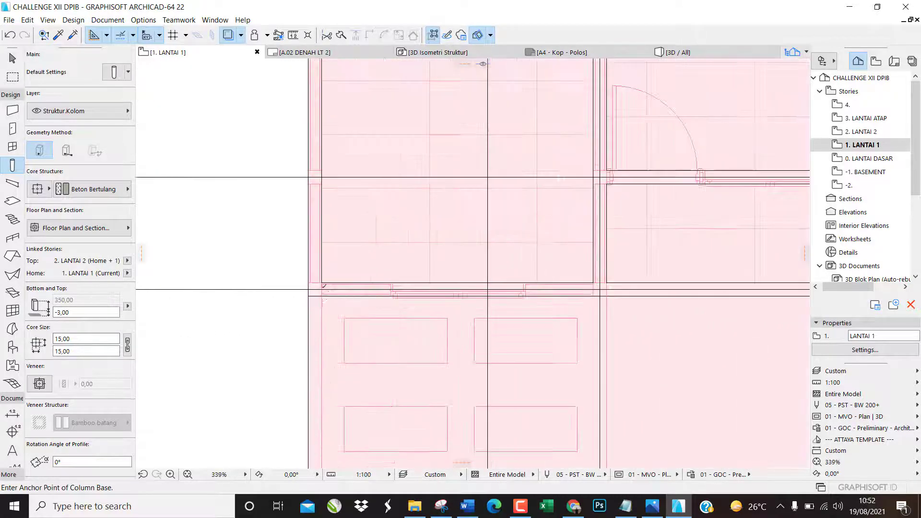
pyautogui.scroll(1, 314, 343)
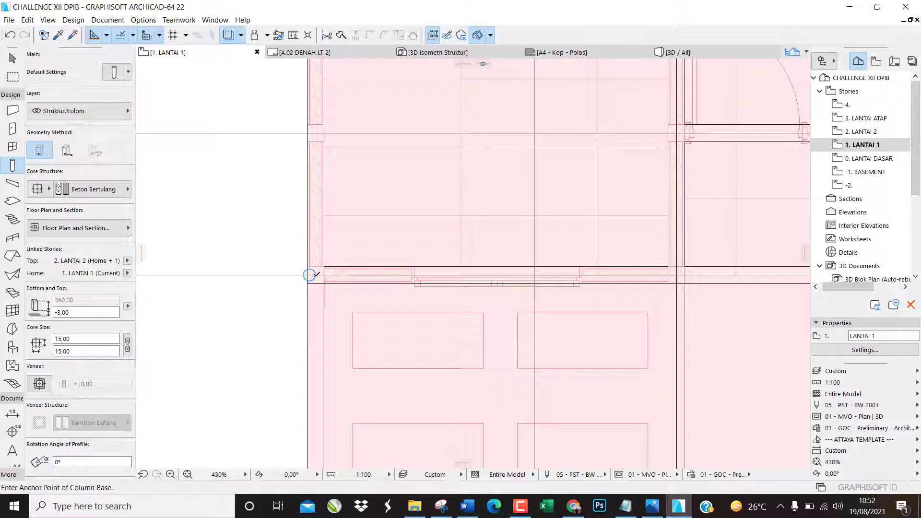
pyautogui.click(310, 275)
pyautogui.scroll(-4, 265, 319)
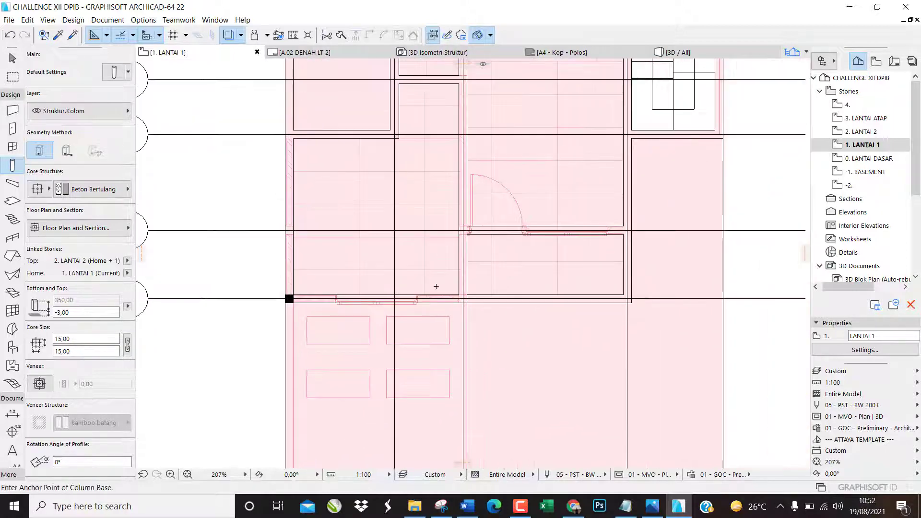
pyautogui.scroll(3, 475, 297)
pyautogui.click(439, 301)
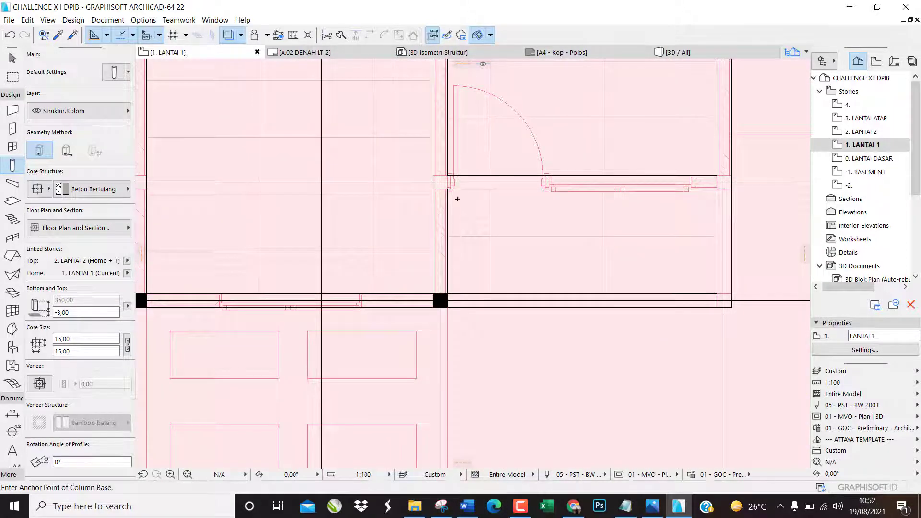
pyautogui.click(440, 182)
pyautogui.click(724, 182)
# Place four columns along axis 4, at both ends of the beam beside the stair and of the beam at the opposite rooms.
pyautogui.scroll(-3, 724, 182)
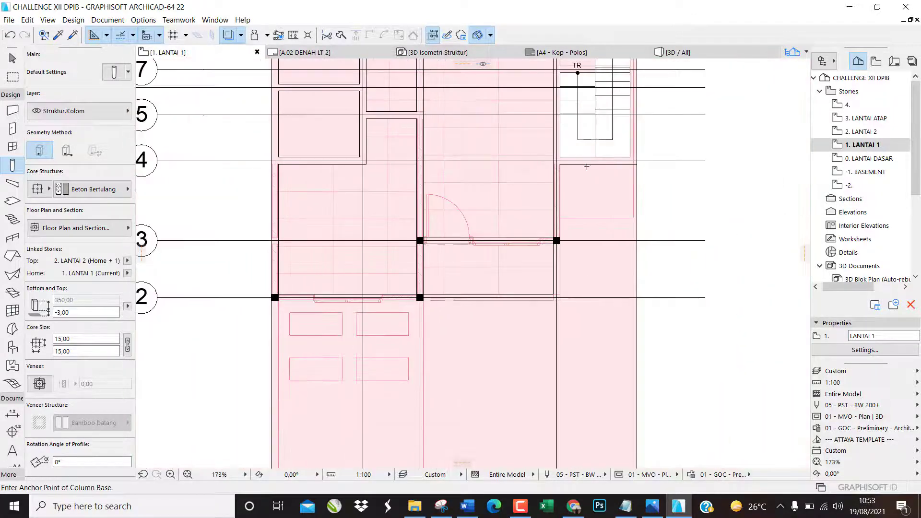
pyautogui.scroll(3, 457, 178)
pyautogui.click(463, 180)
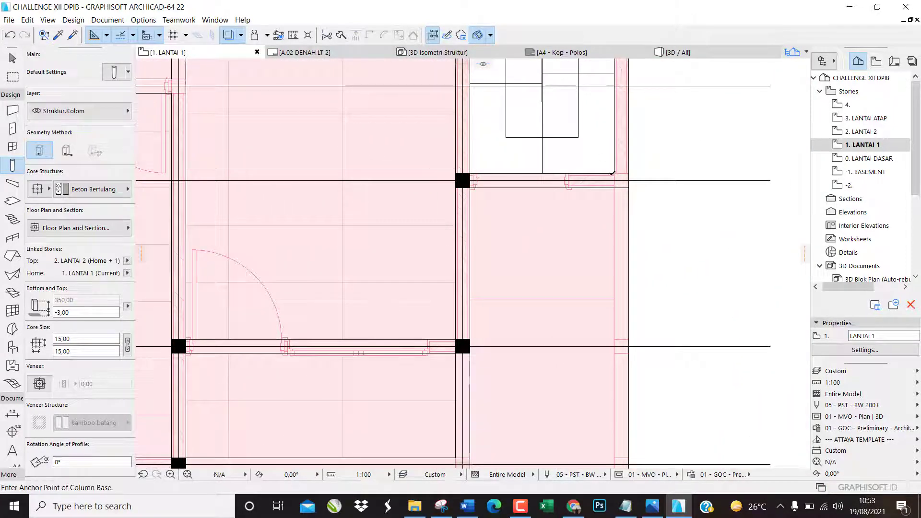
pyautogui.click(621, 181)
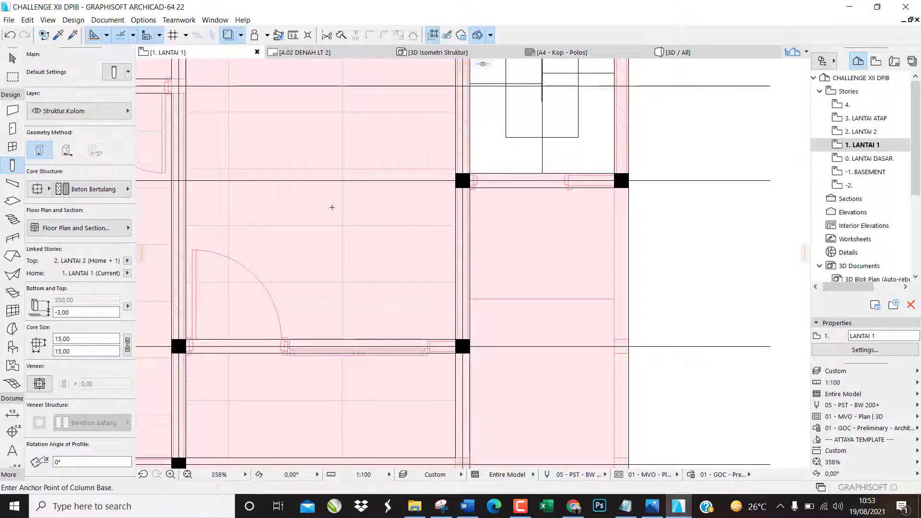
pyautogui.scroll(-5, 317, 201)
pyautogui.scroll(4, 185, 200)
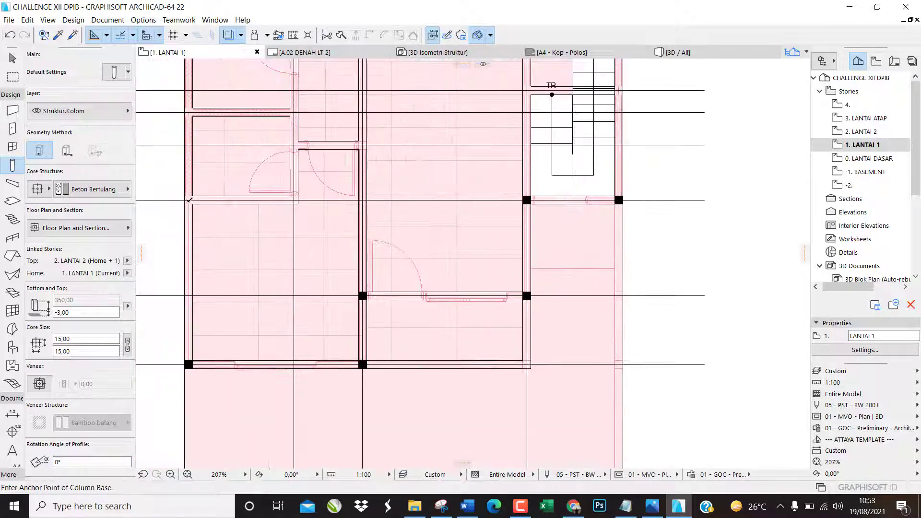
pyautogui.click(188, 200)
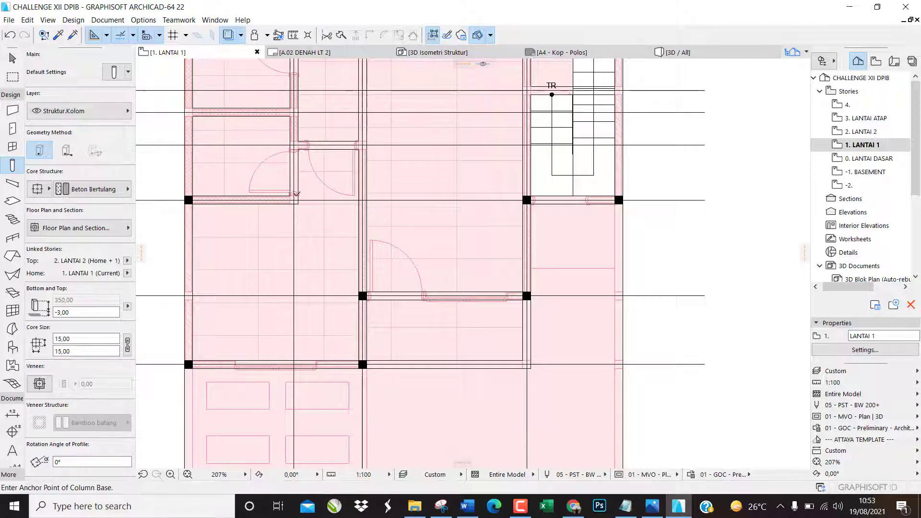
pyautogui.click(294, 199)
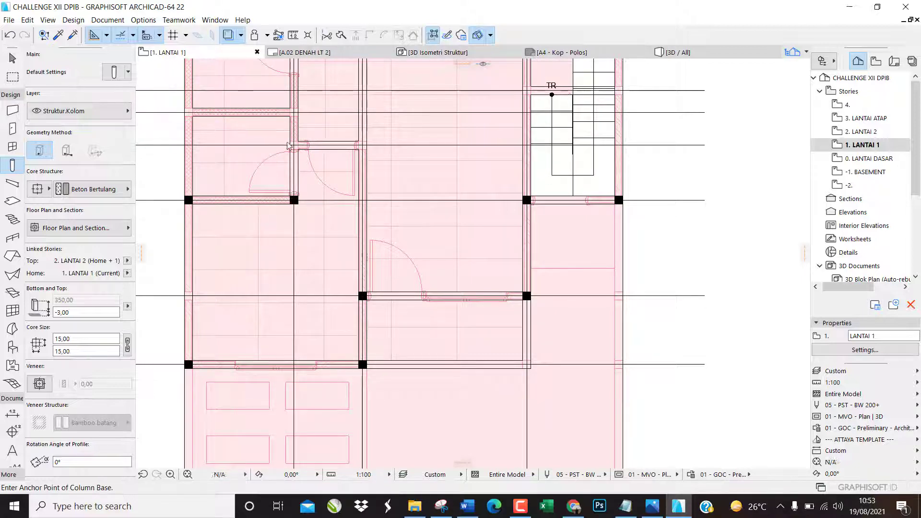
# Place columns at the beam ends on axes 5 and 6, and on both sides of the stair on axes 7 and 8.
pyautogui.click(294, 112)
pyautogui.scroll(3, 362, 134)
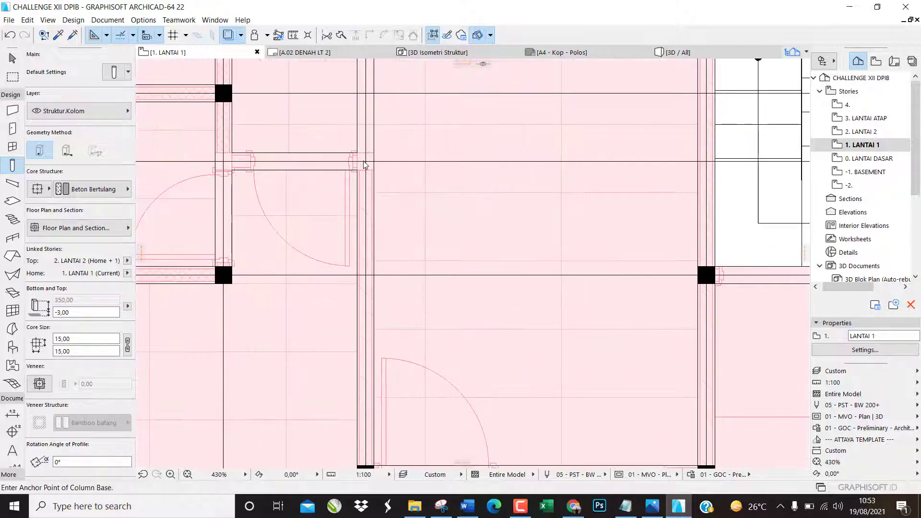
pyautogui.click(364, 163)
pyautogui.scroll(-2, 260, 304)
pyautogui.scroll(3, 518, 170)
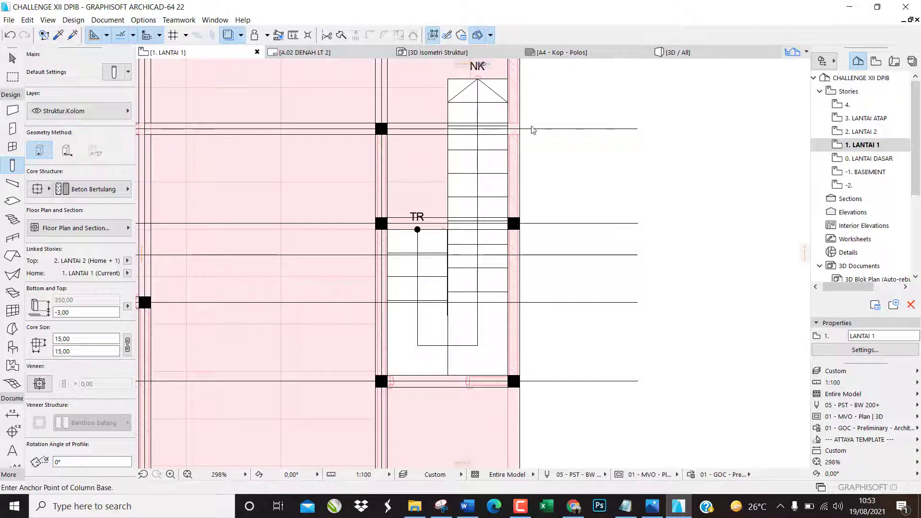
pyautogui.scroll(-5, 555, 226)
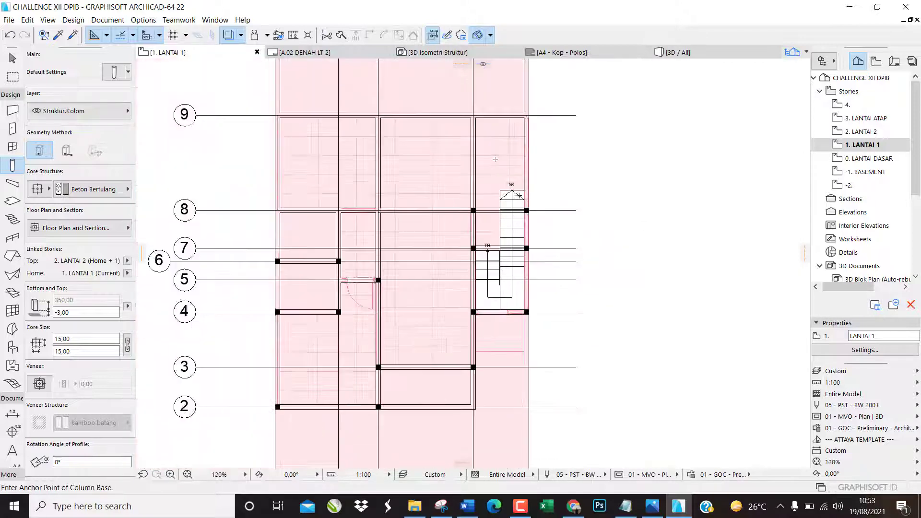
# Place three columns at the beam intersections on axis 9 and the three remaining columns on axis 8.
pyautogui.scroll(6, 518, 103)
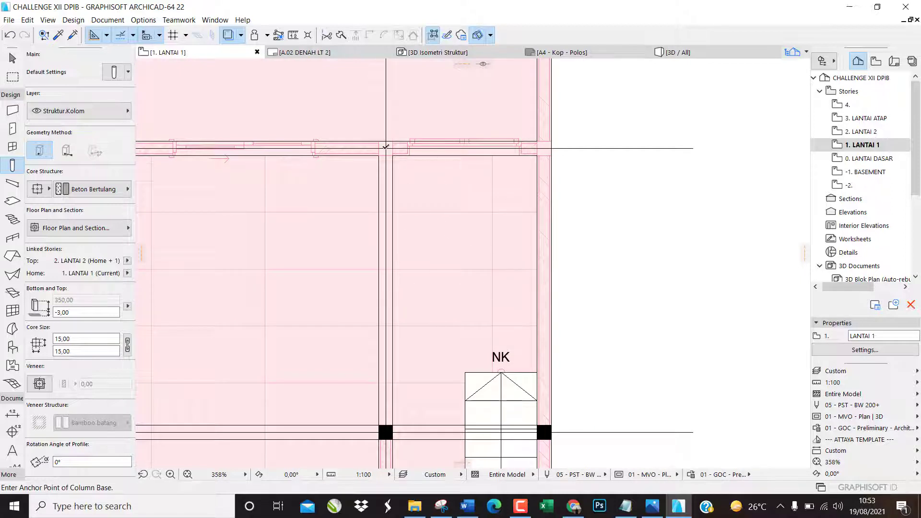
pyautogui.scroll(-4, 527, 204)
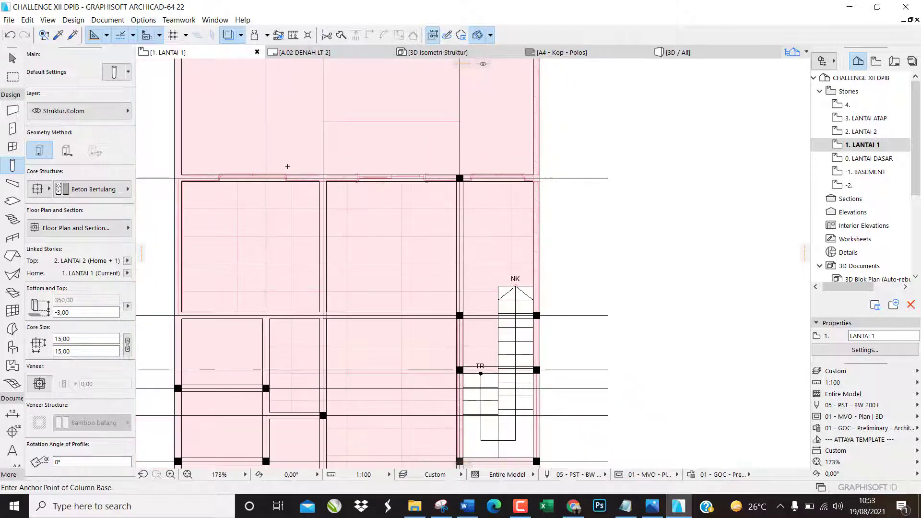
pyautogui.scroll(3, 287, 167)
pyautogui.scroll(-1, 384, 201)
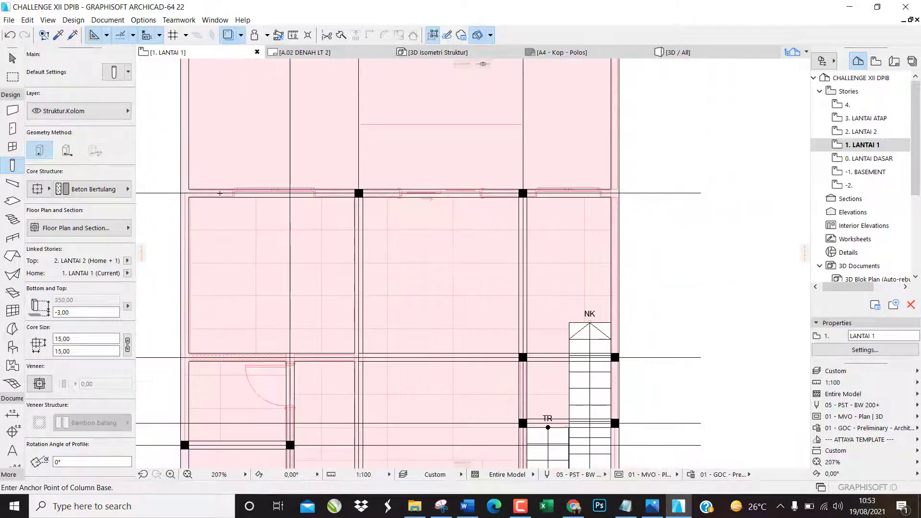
pyautogui.scroll(1, 183, 194)
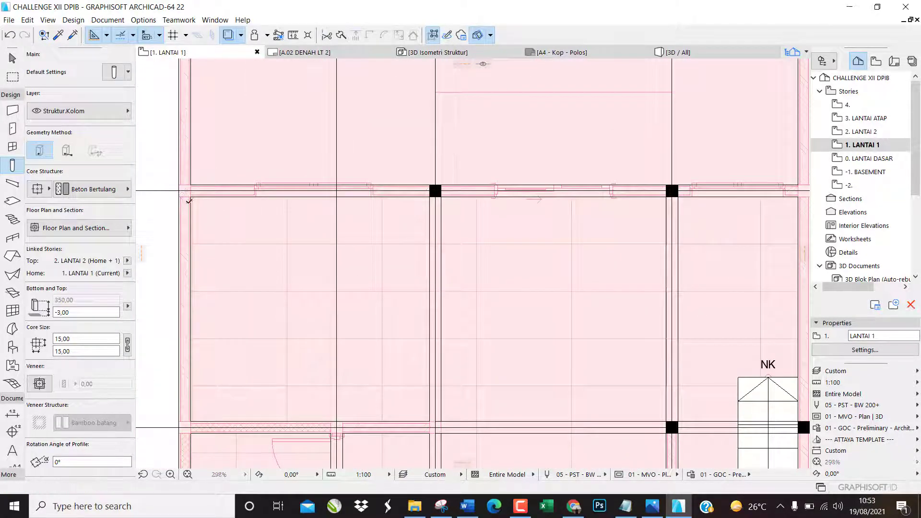
pyautogui.click(185, 191)
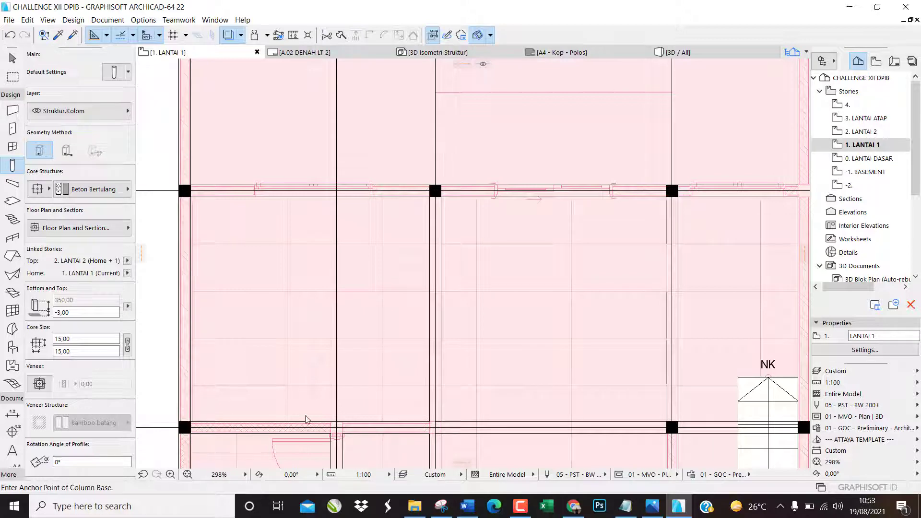
pyautogui.click(336, 426)
pyautogui.scroll(-2, 444, 306)
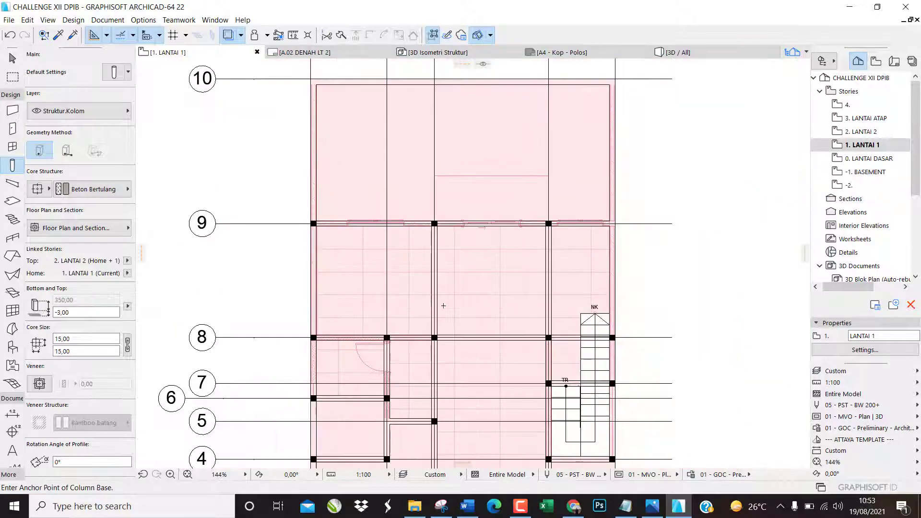
pyautogui.scroll(-2, 414, 232)
pyautogui.scroll(1, 432, 440)
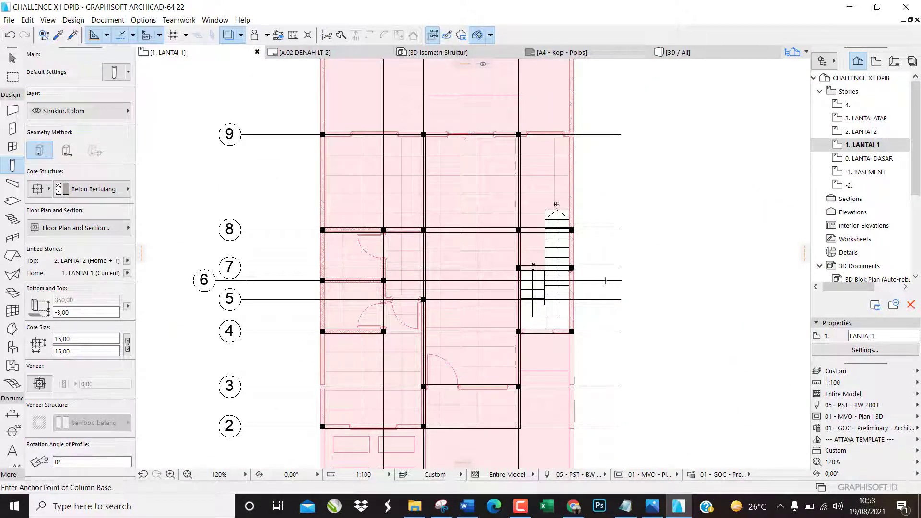
# Inspect the new upper floor columns in 3D from the front and the side.
pyautogui.press('F3')
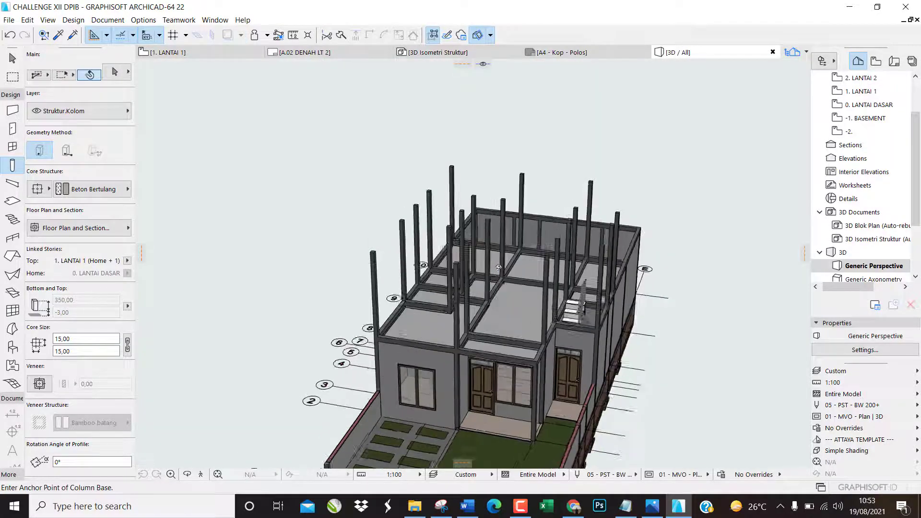
pyautogui.keyDown('shift'); pyautogui.moveTo(498, 268); pyautogui.dragTo(451, 309, button='middle'); pyautogui.keyUp('shift')
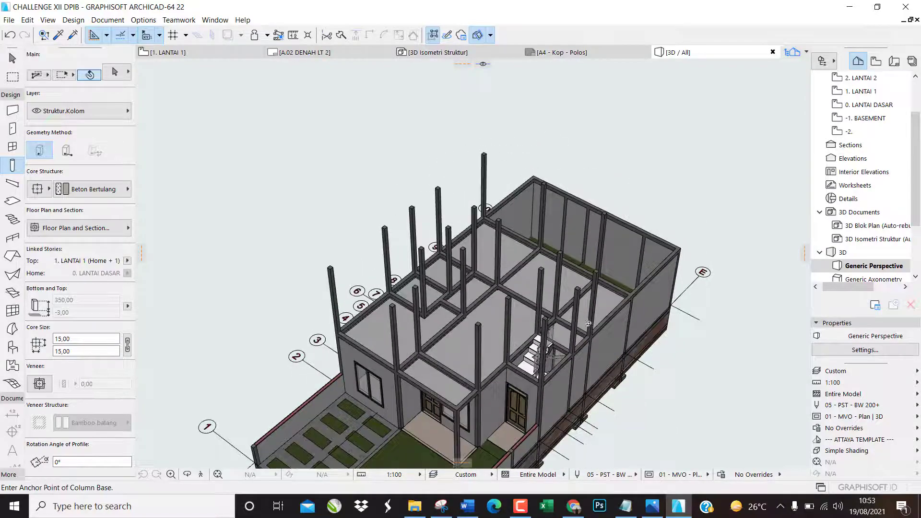
pyautogui.keyDown('shift'); pyautogui.moveTo(589, 324); pyautogui.dragTo(654, 312, button='middle'); pyautogui.keyUp('shift')
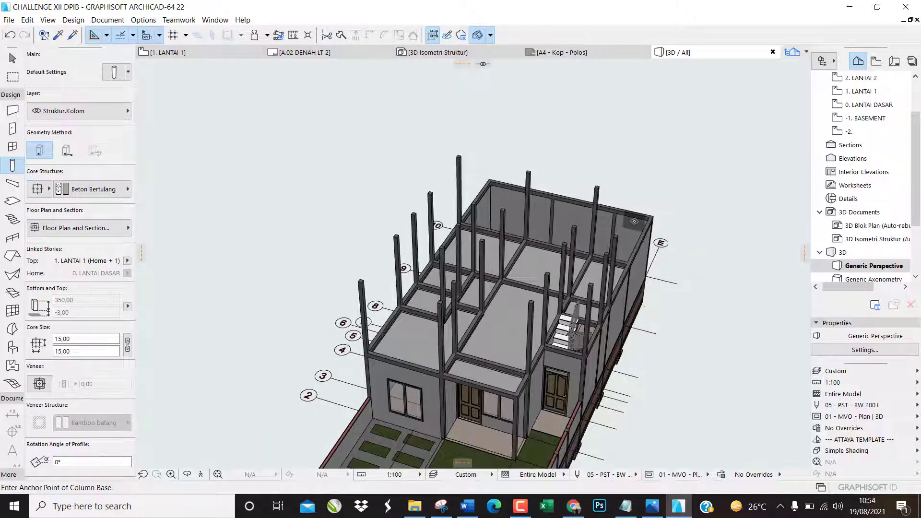
# Open the 2. LANTAI 2 floor plan and bring the traced beam layout around axes 2 to 9 into view.
pyautogui.press('F2')
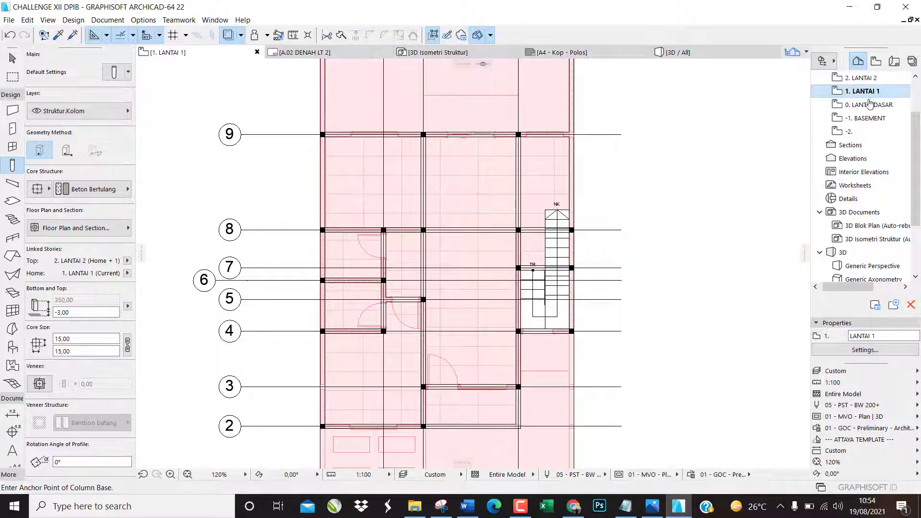
pyautogui.scroll(1, 868, 110)
pyautogui.click(866, 120)
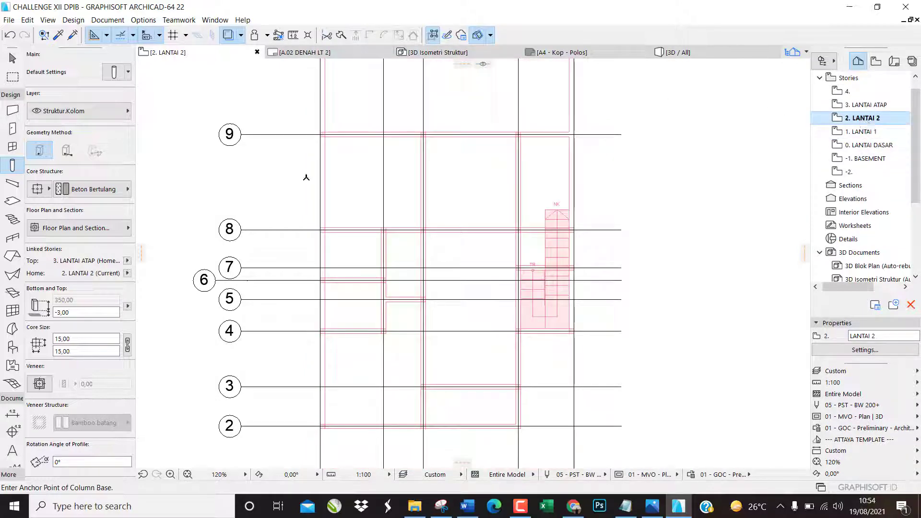
pyautogui.scroll(-3, 339, 92)
pyautogui.scroll(2, 352, 153)
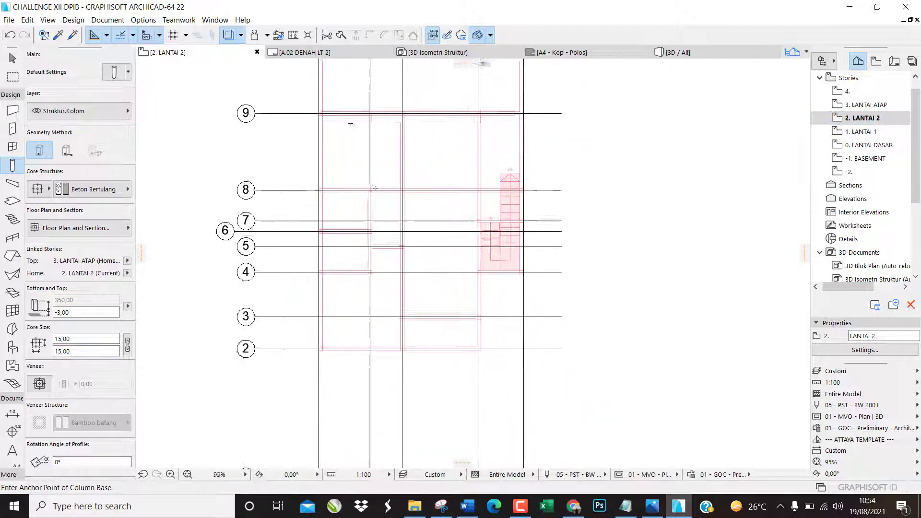
pyautogui.scroll(1, 377, 233)
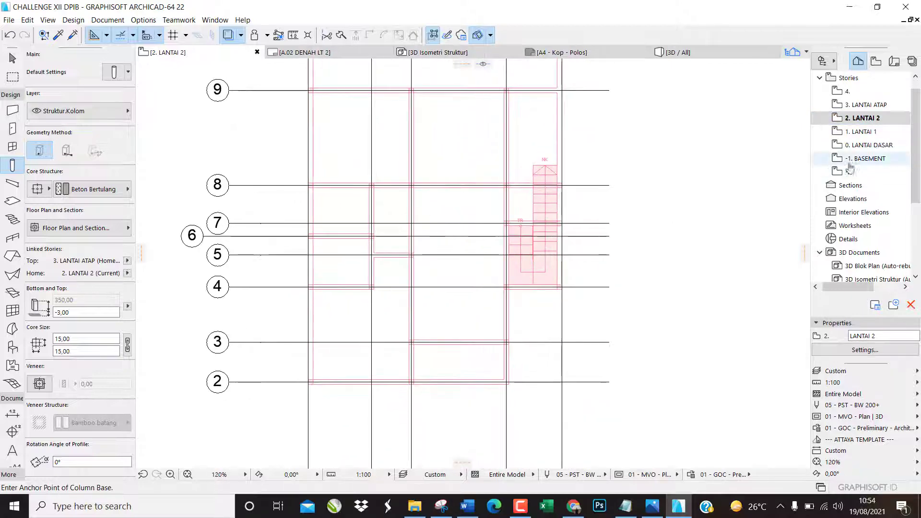
# Start a chained beam at A-2 and trace the outline below through C-2, C-3, D-3 and D-4 to E-4.
pyautogui.click(12, 184)
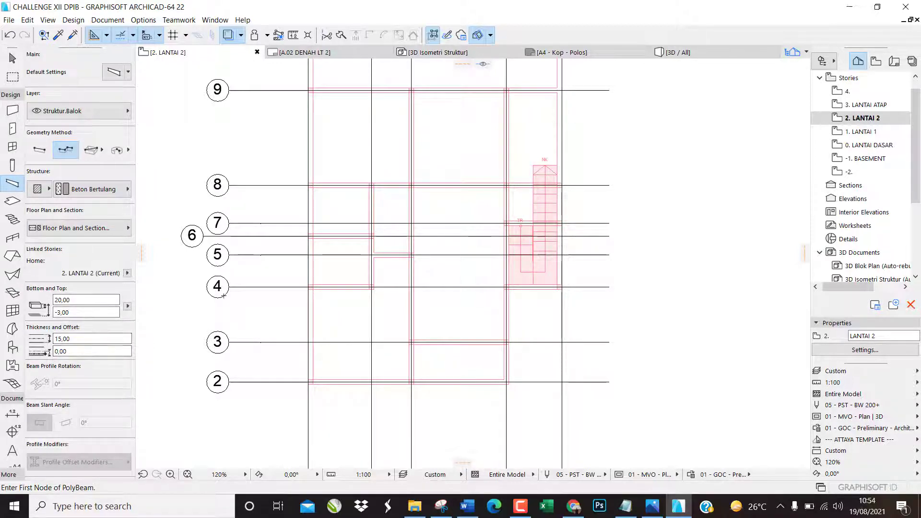
pyautogui.scroll(5, 338, 409)
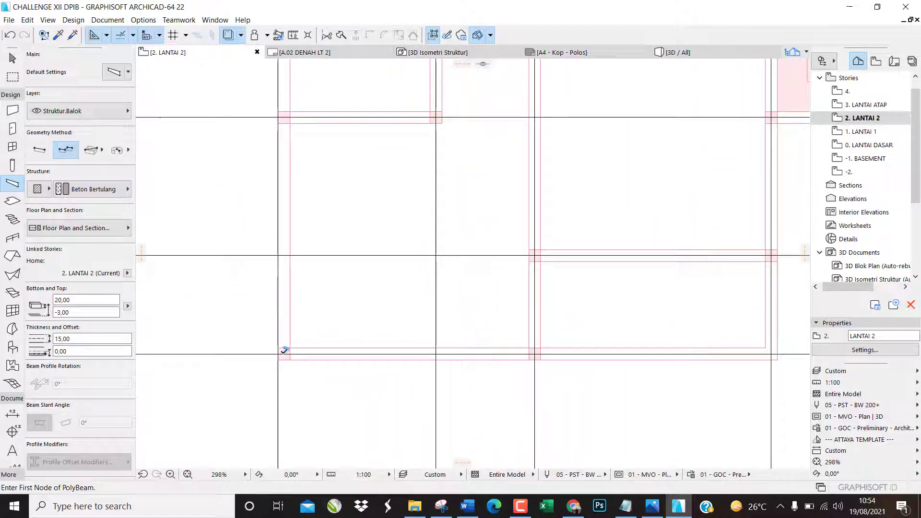
pyautogui.click(284, 354)
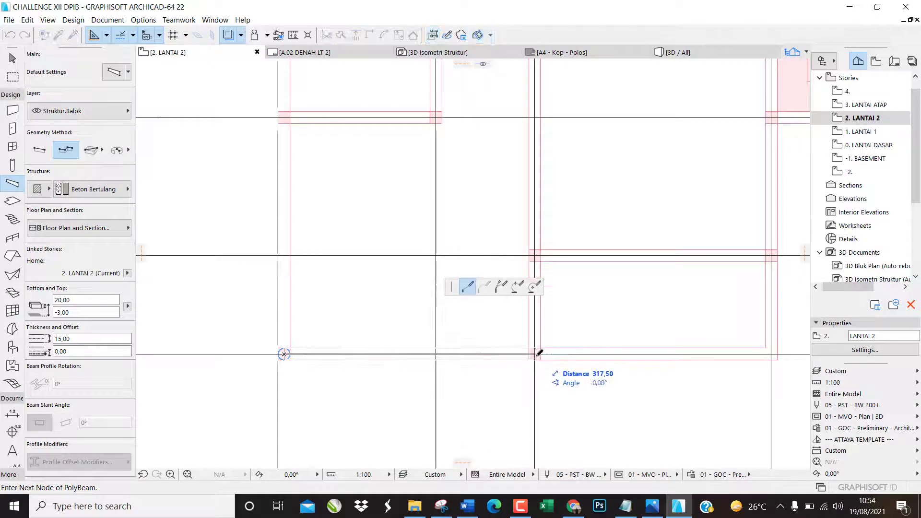
pyautogui.click(534, 354)
pyautogui.click(535, 255)
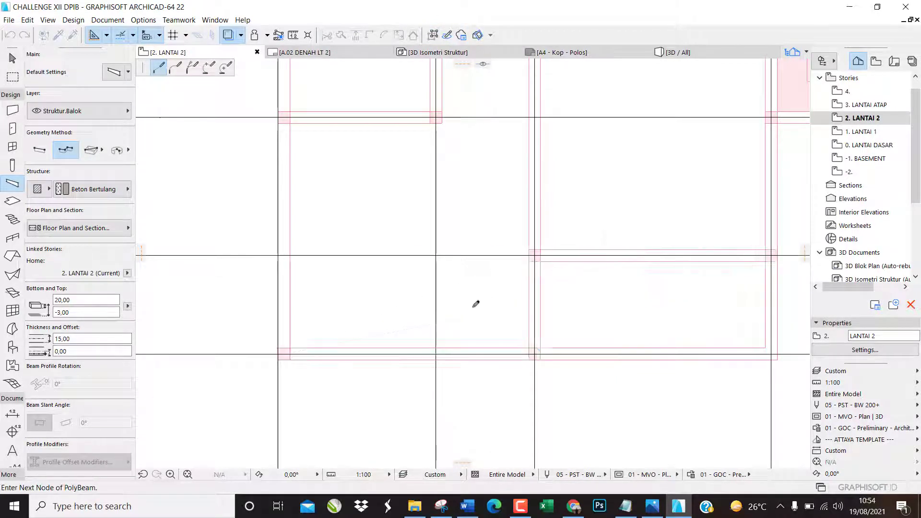
pyautogui.scroll(-3, 533, 304)
pyautogui.click(648, 276)
pyautogui.scroll(2, 741, 223)
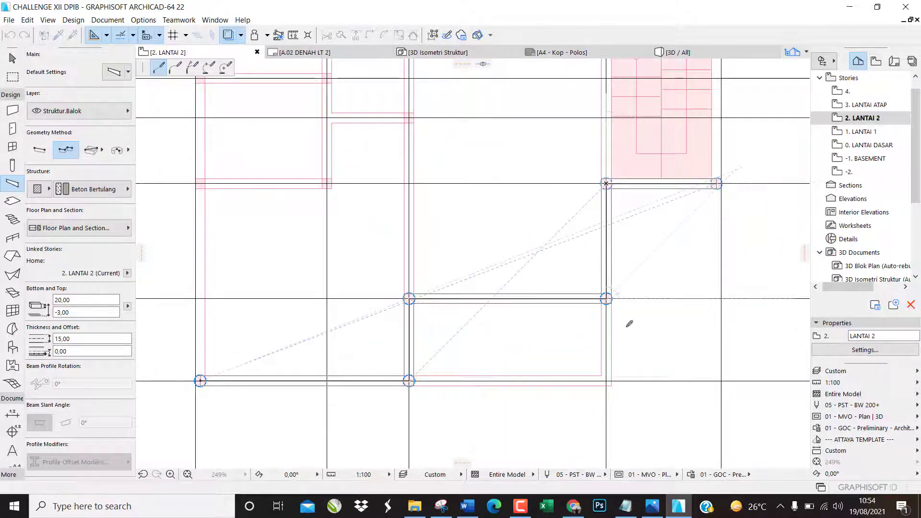
# Continue the beam chain beside the stair along axis E through axis 7 to axis 8, then along axis 8 to axis D.
pyautogui.scroll(-3, 605, 379)
pyautogui.scroll(-1, 670, 211)
pyautogui.scroll(4, 662, 204)
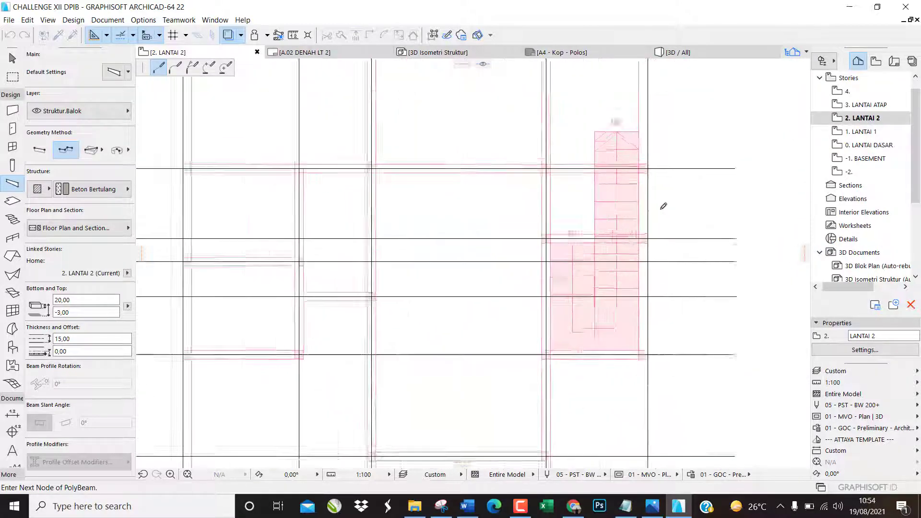
pyautogui.click(641, 241)
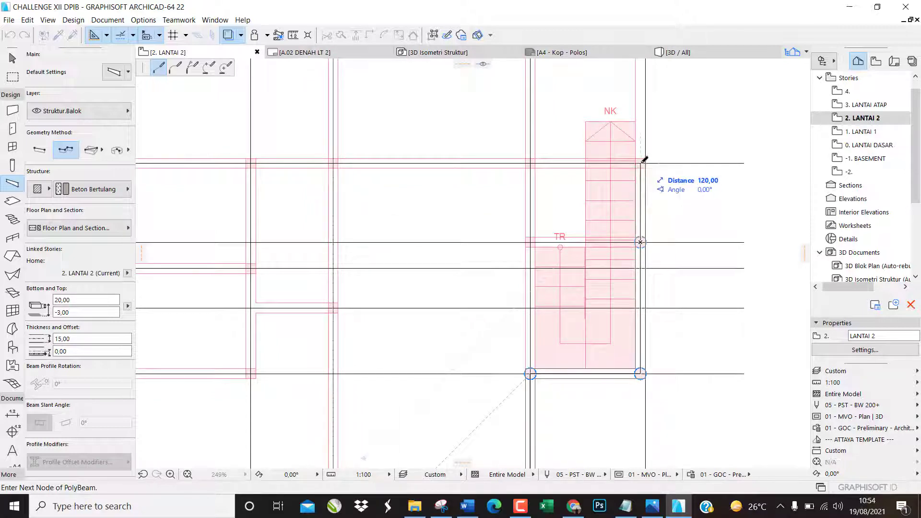
pyautogui.click(642, 162)
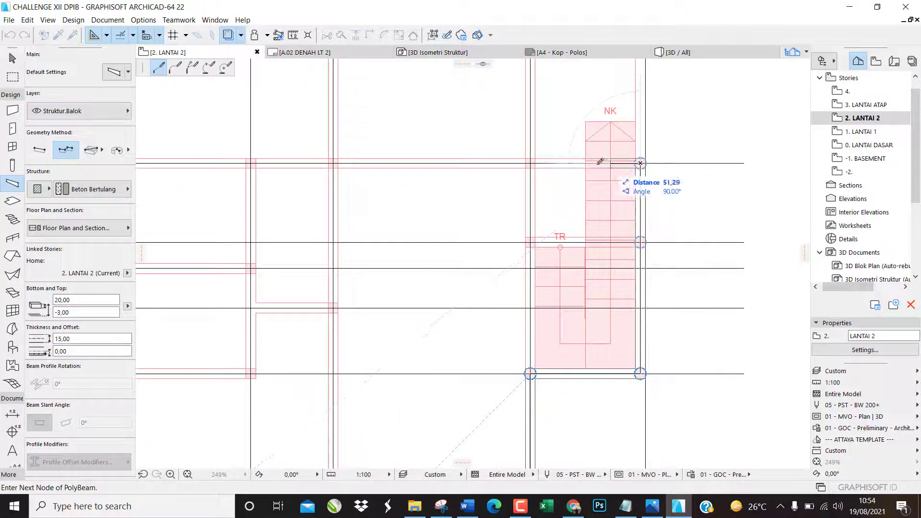
pyautogui.click(530, 163)
# Continue the beam chain along axis D to axis 9, then along axis 9 to axis A.
pyautogui.scroll(-3, 527, 331)
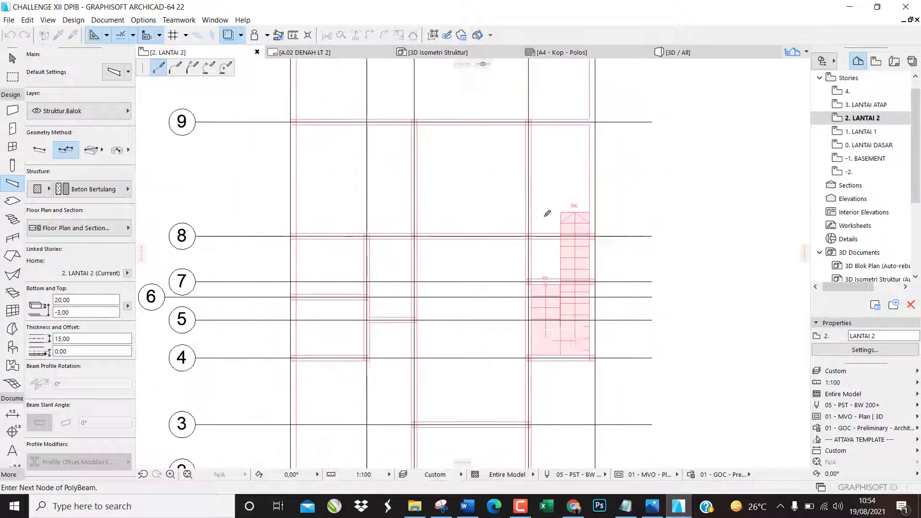
pyautogui.scroll(3, 526, 113)
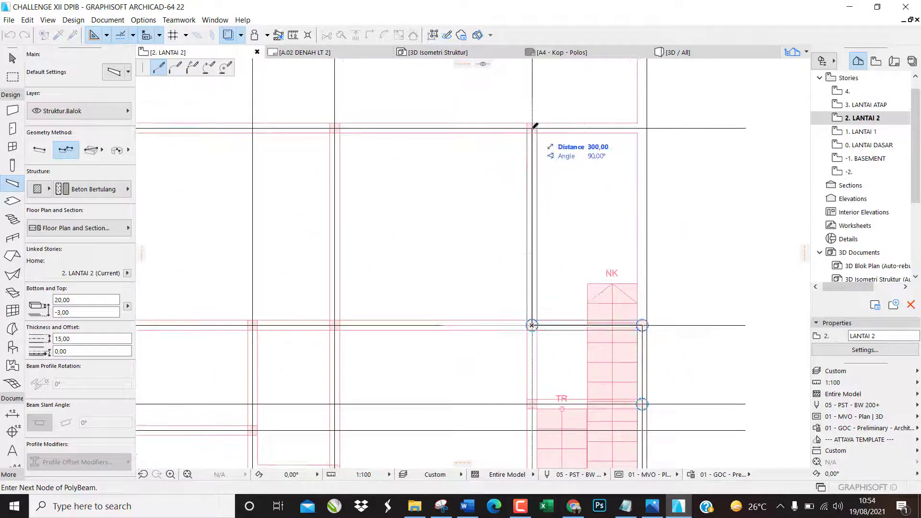
pyautogui.click(534, 126)
pyautogui.scroll(-3, 594, 144)
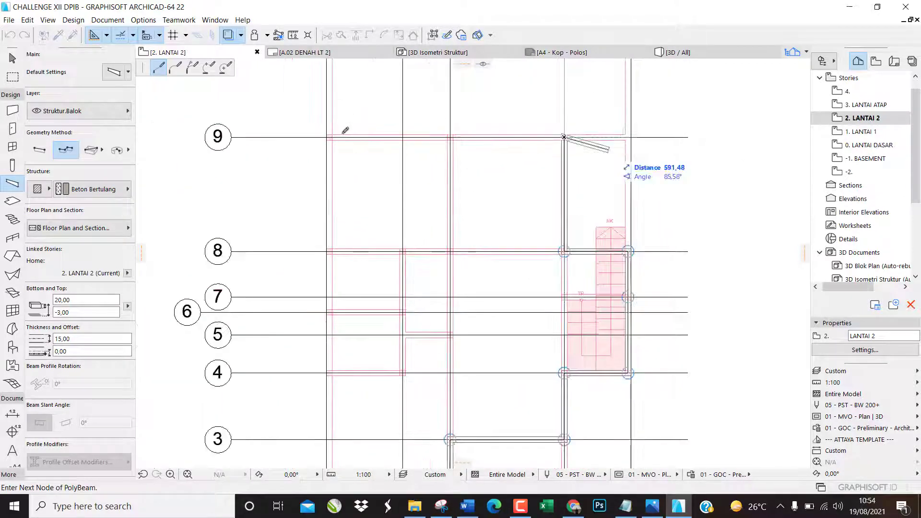
pyautogui.scroll(5, 343, 132)
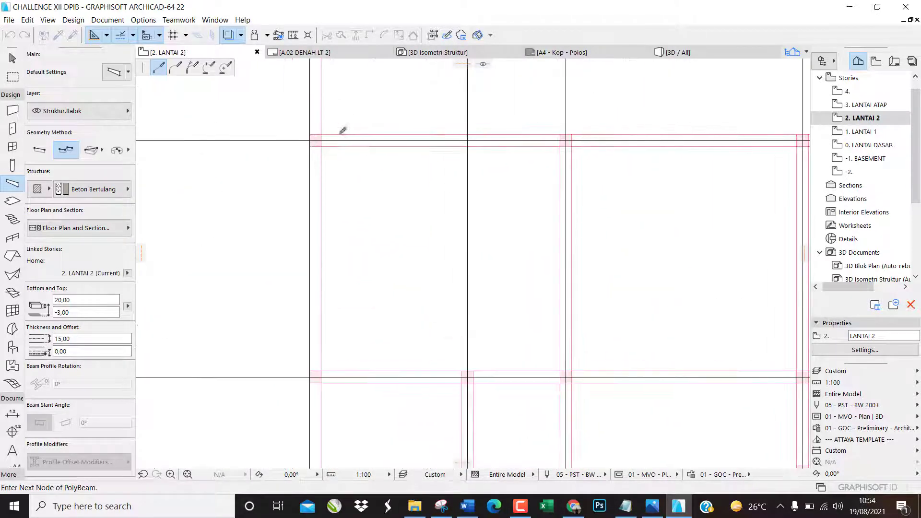
pyautogui.click(566, 140)
pyautogui.click(318, 140)
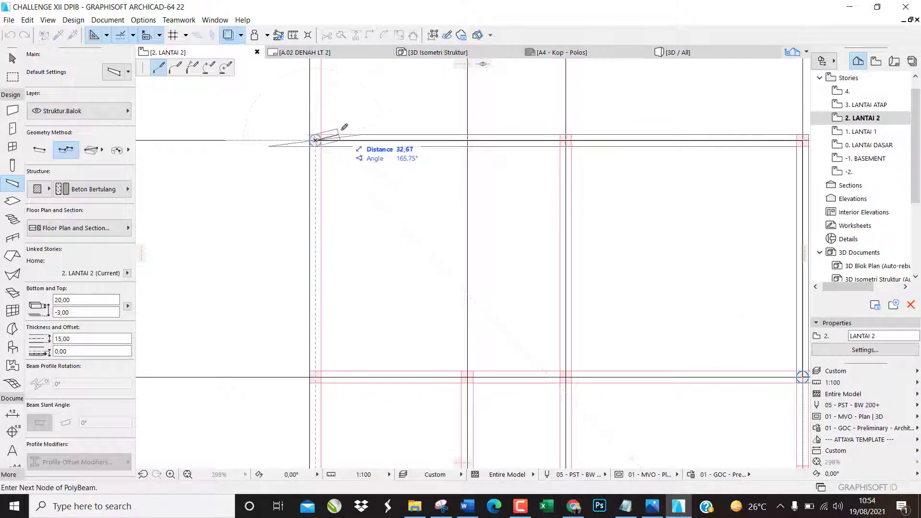
# Continue the beam chain along axis A through axes 8, 6 and 4, and close it at its starting point on axis 2.
pyautogui.scroll(-3, 336, 134)
pyautogui.scroll(3, 346, 239)
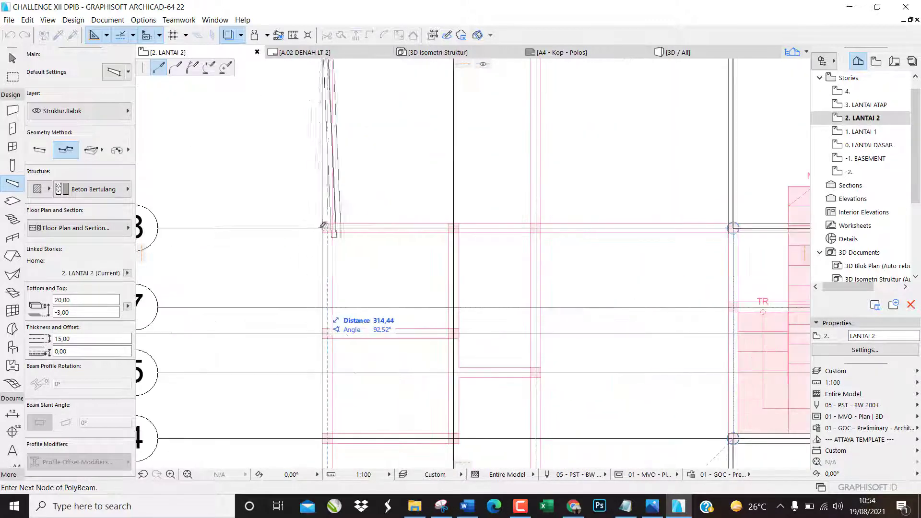
pyautogui.click(328, 227)
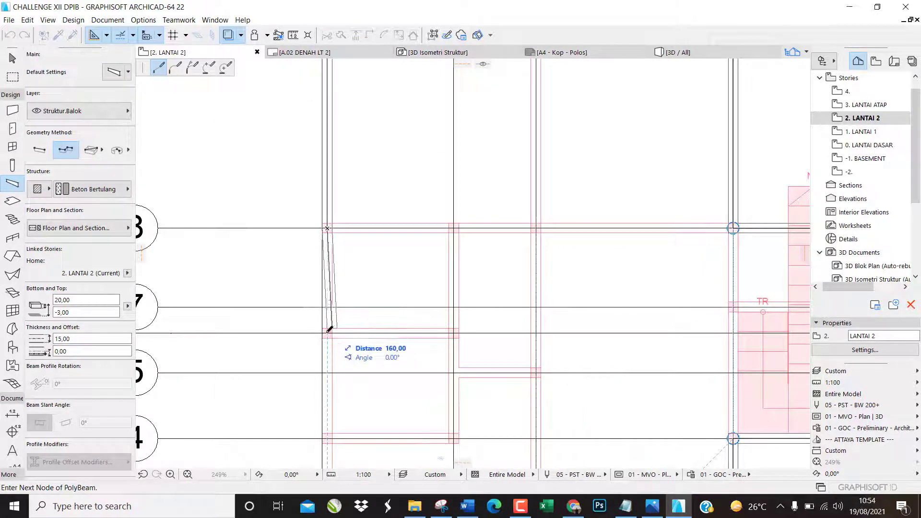
pyautogui.scroll(-3, 339, 259)
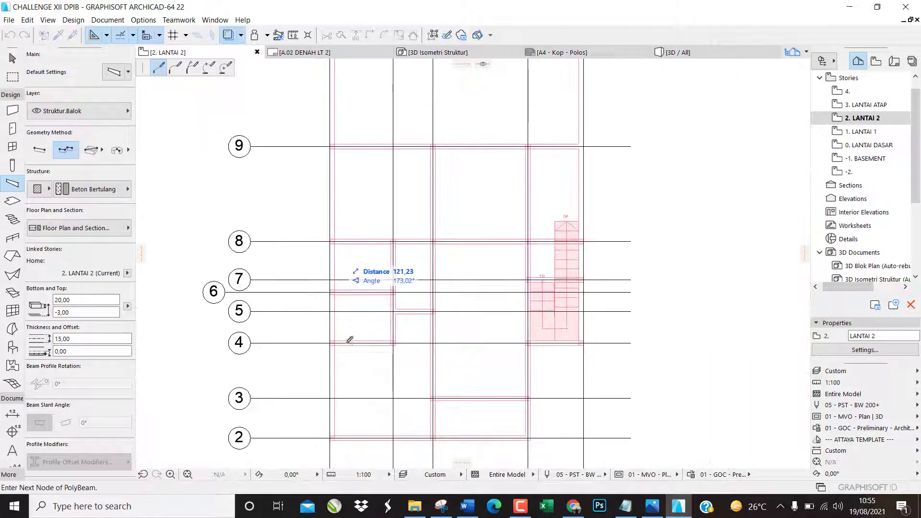
pyautogui.scroll(3, 323, 330)
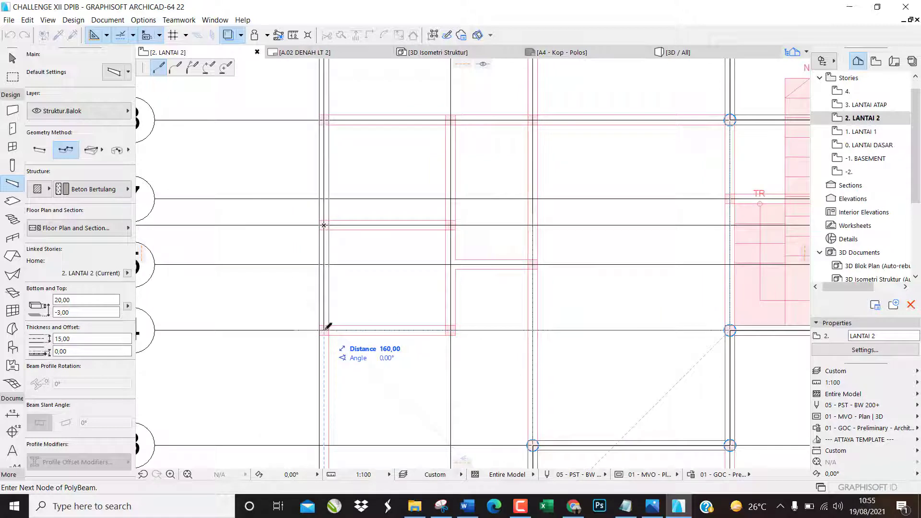
pyautogui.click(327, 330)
pyautogui.scroll(-3, 422, 222)
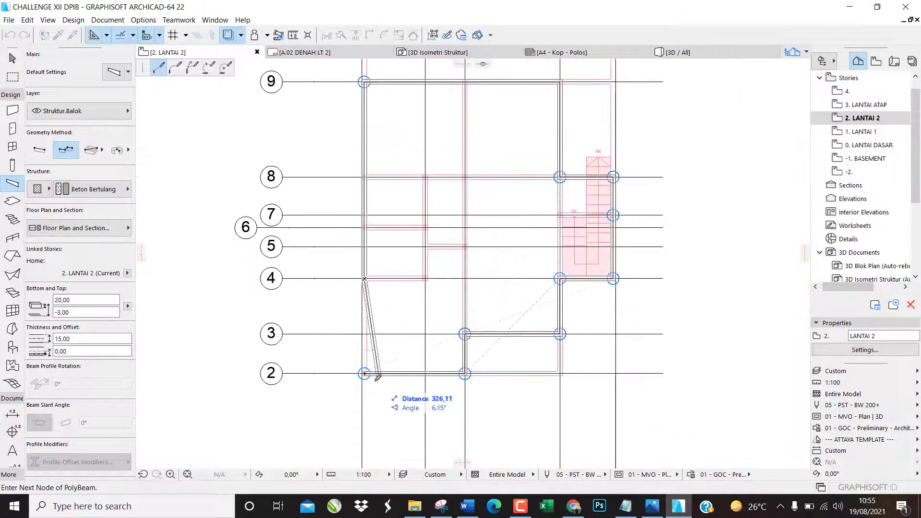
pyautogui.scroll(3, 377, 377)
pyautogui.doubleClick(349, 362)
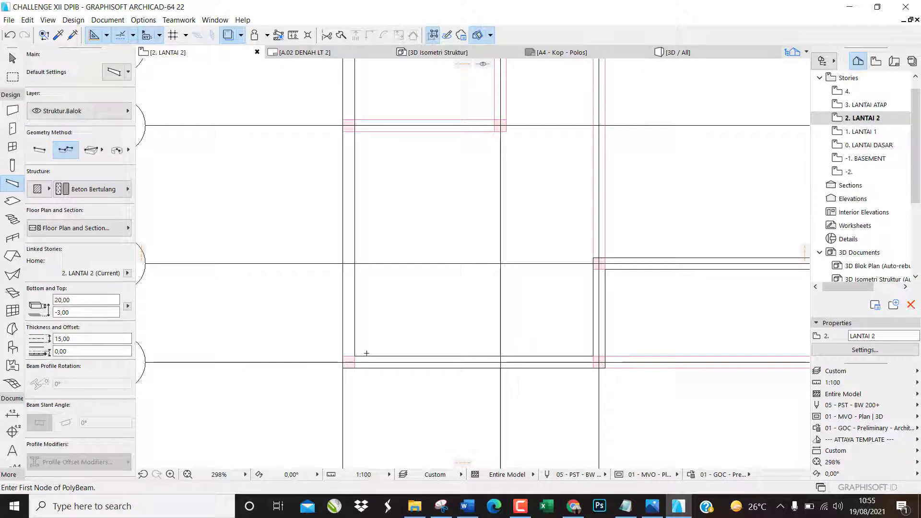
# Add a chained beam along axis 2 from axis C to axis D and along axis D to axis 3.
pyautogui.scroll(-3, 341, 267)
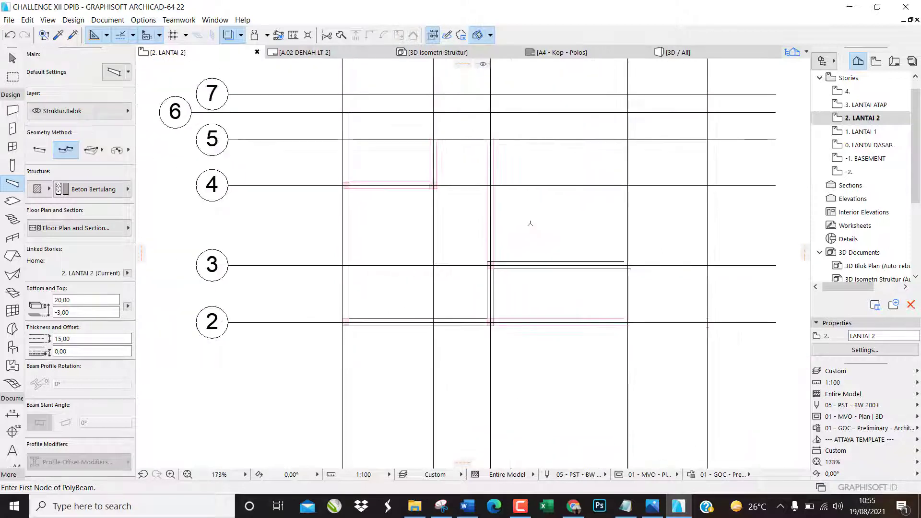
pyautogui.scroll(3, 490, 318)
pyautogui.click(488, 317)
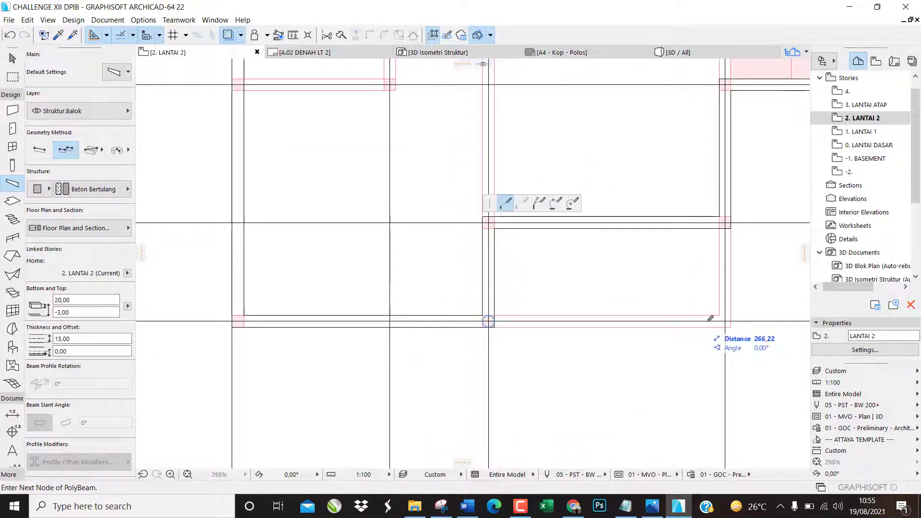
pyautogui.click(725, 321)
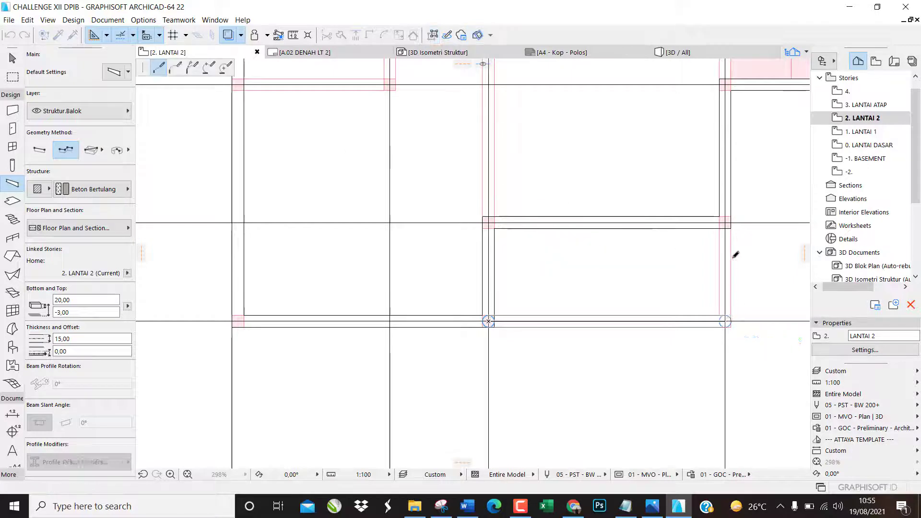
pyautogui.click(727, 220)
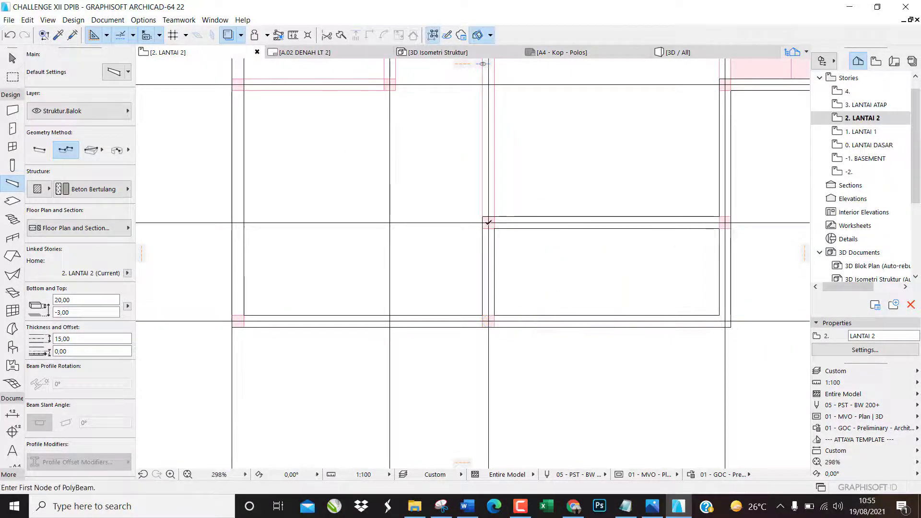
# Add a chained beam from C-3 along axis C to axis 5, through B-5 and B-4, ending at A-4.
pyautogui.click(488, 222)
pyautogui.scroll(-5, 502, 191)
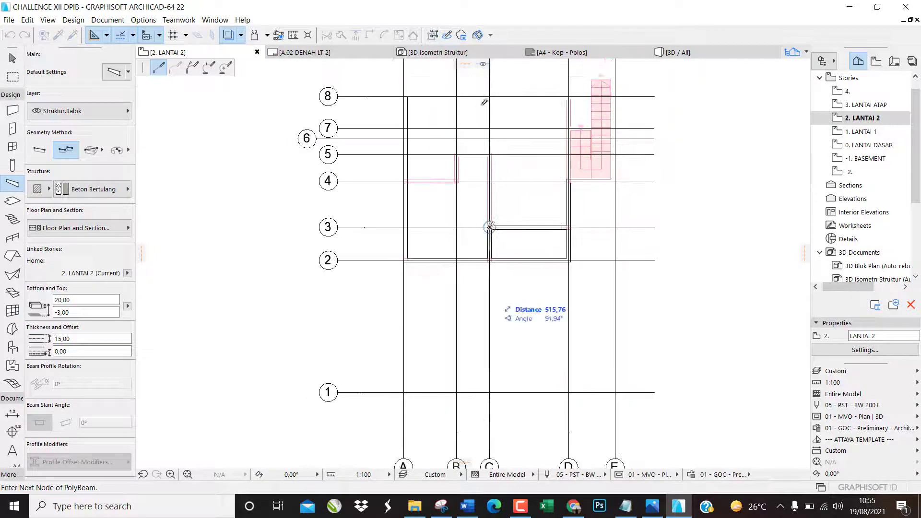
pyautogui.scroll(7, 525, 165)
pyautogui.click(502, 225)
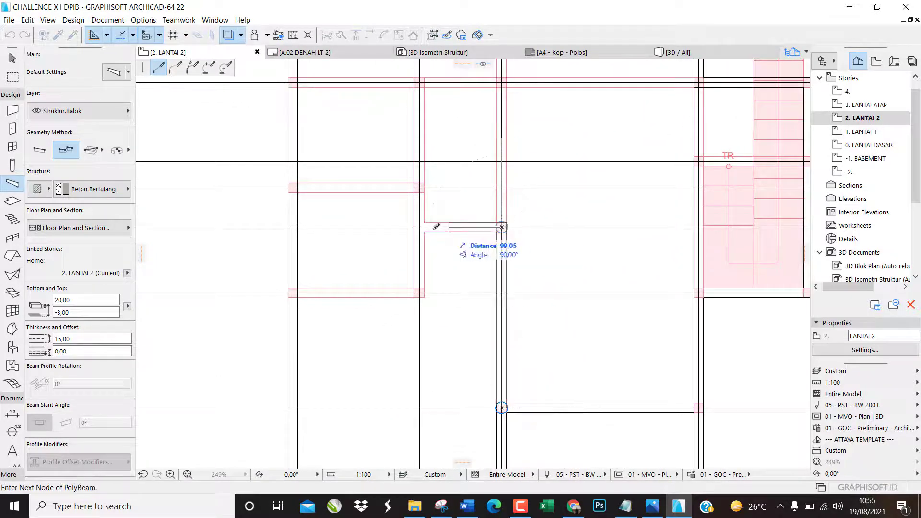
pyautogui.click(420, 226)
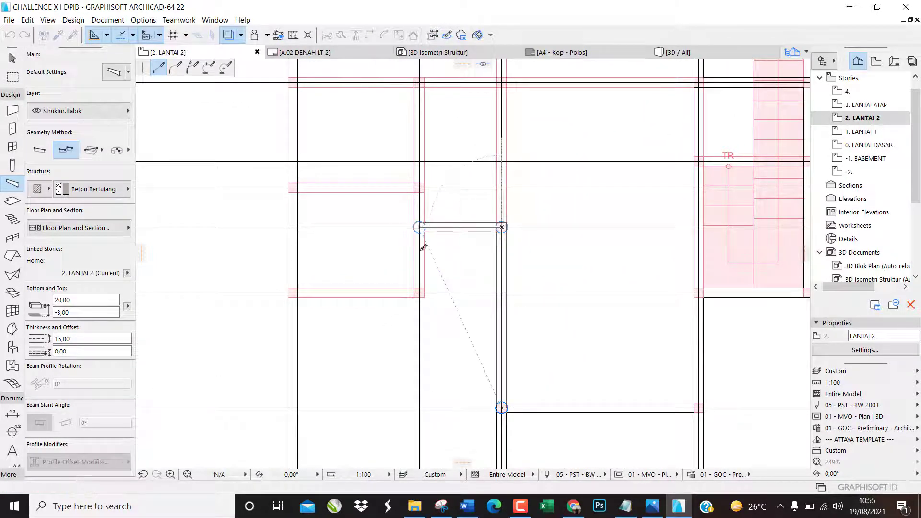
pyautogui.click(419, 292)
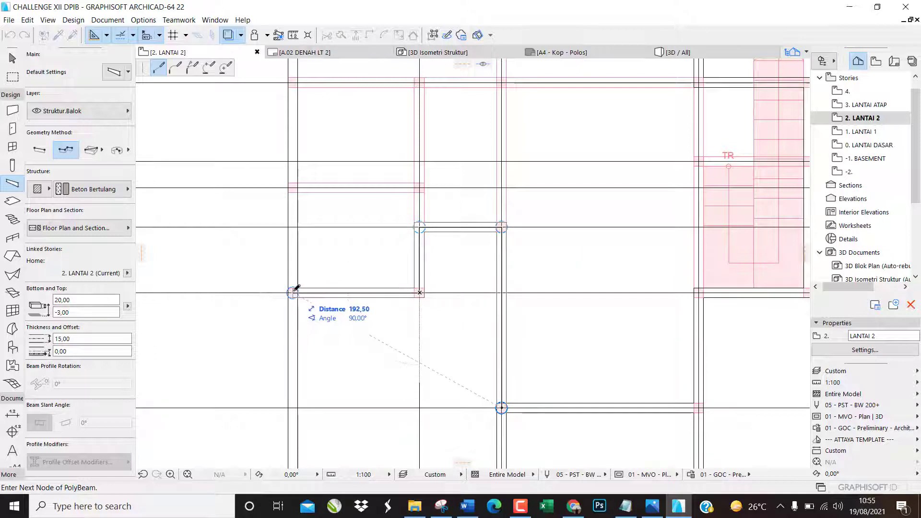
pyautogui.doubleClick(294, 291)
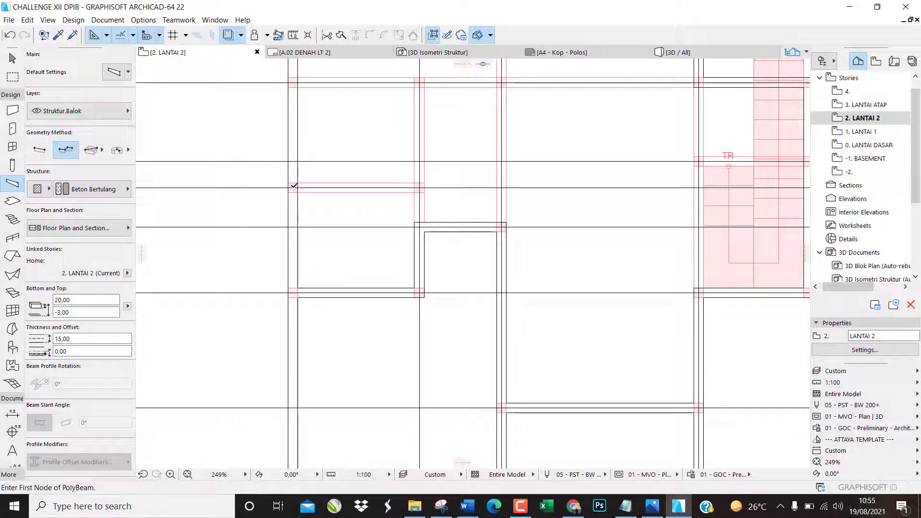
# Add a beam along axis 6 from axis A to axis B and another along axis B from axis 6 to axis 8.
pyautogui.click(294, 187)
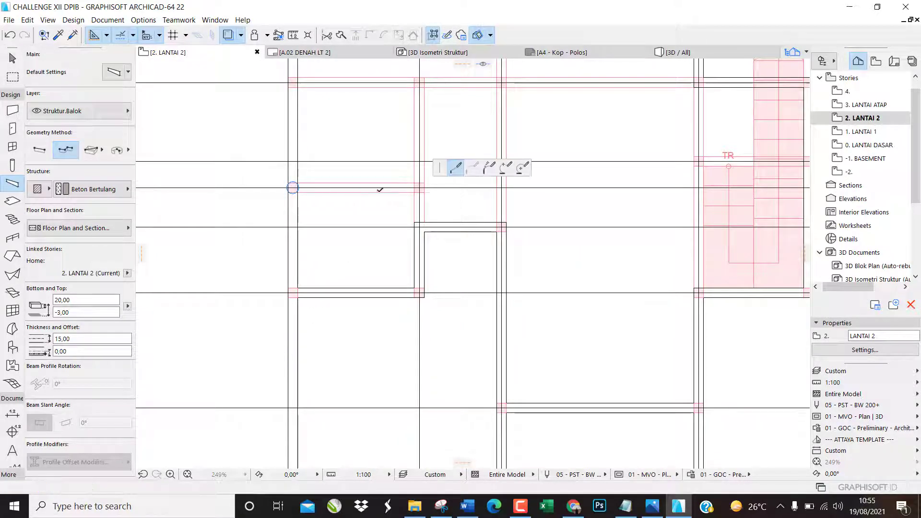
pyautogui.doubleClick(420, 188)
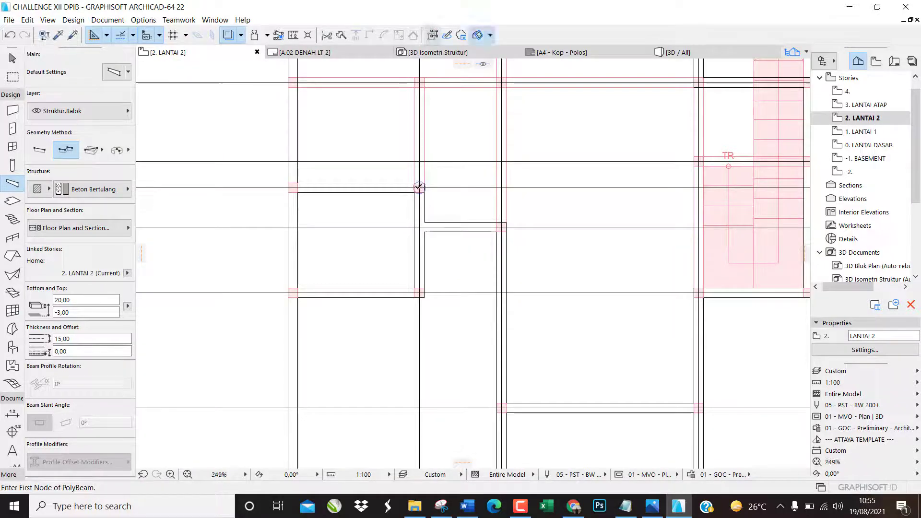
pyautogui.click(419, 187)
pyautogui.doubleClick(420, 83)
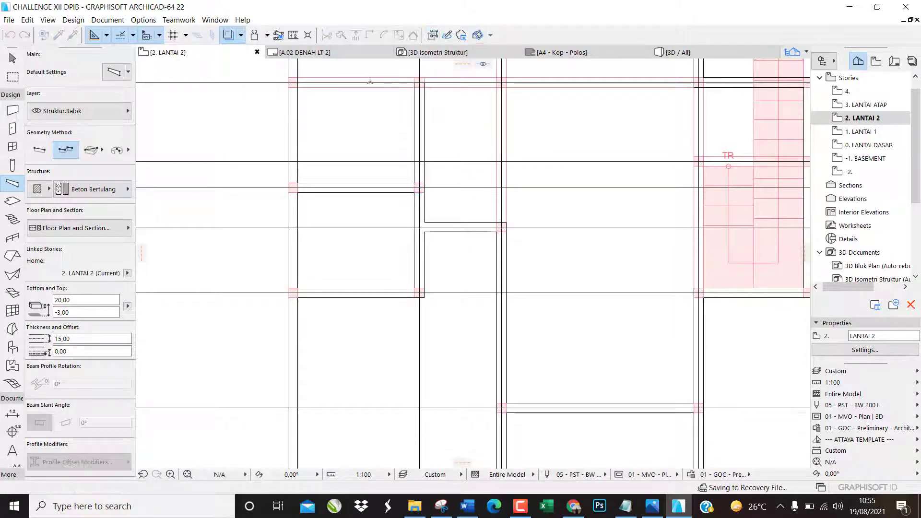
# Add a chained beam along axis 8 from axis A through C to D, and another along axis C from axis 8 to axis 5.
pyautogui.click(293, 82)
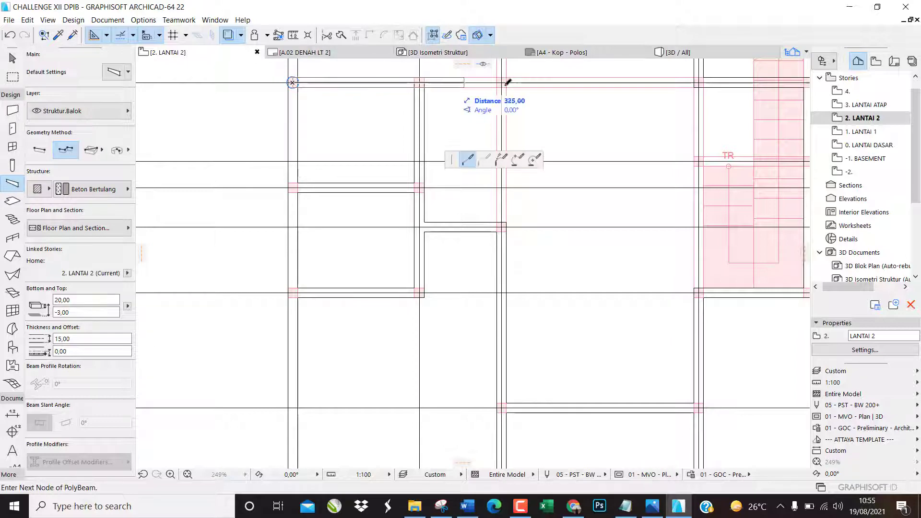
pyautogui.click(502, 82)
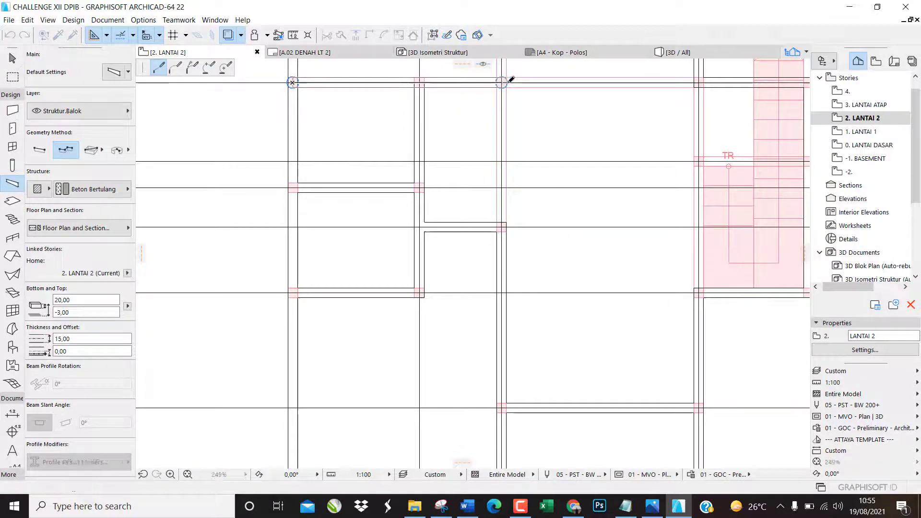
pyautogui.doubleClick(699, 83)
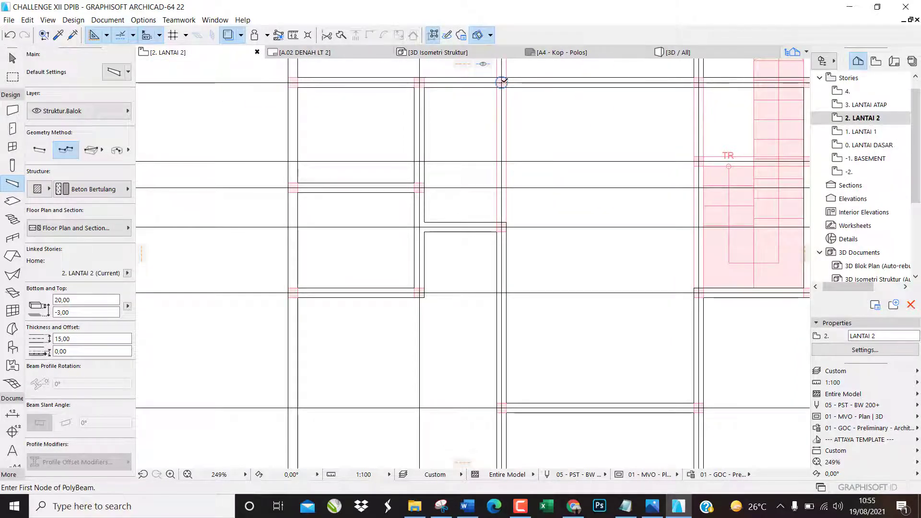
pyautogui.click(502, 83)
pyautogui.doubleClick(502, 227)
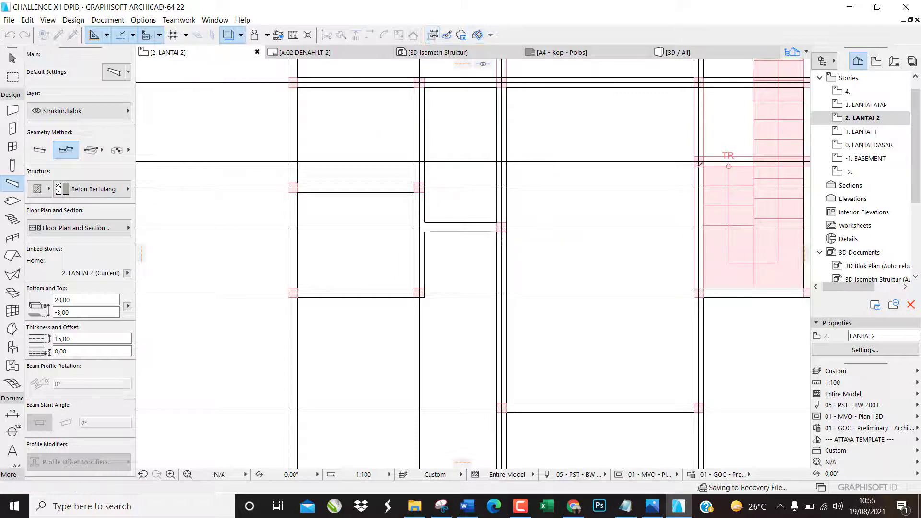
# Add a beam across the stairwell along axis 7 from axis D to axis E.
pyautogui.click(699, 162)
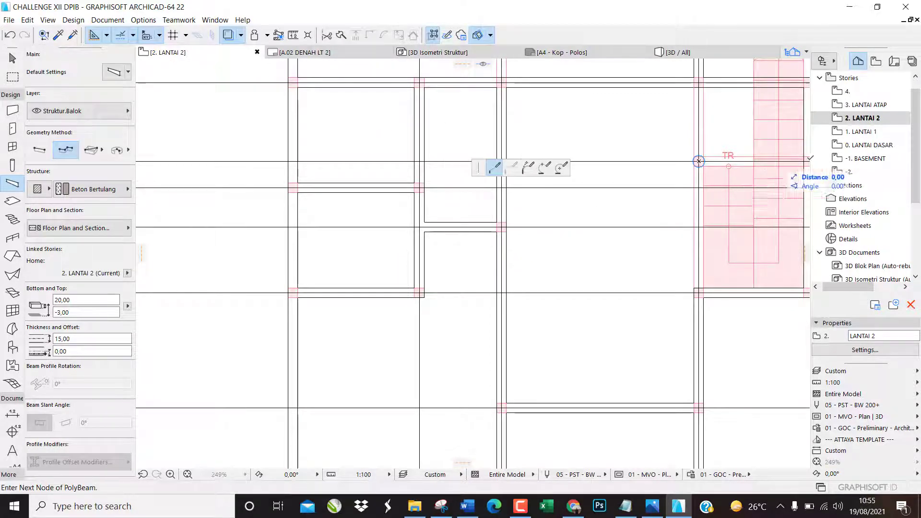
pyautogui.scroll(-3, 705, 165)
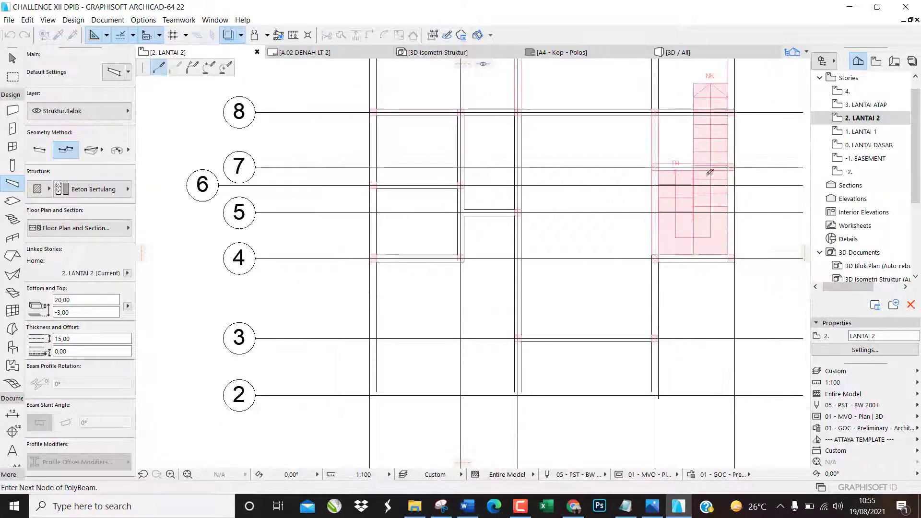
pyautogui.scroll(5, 720, 167)
pyautogui.doubleClick(717, 169)
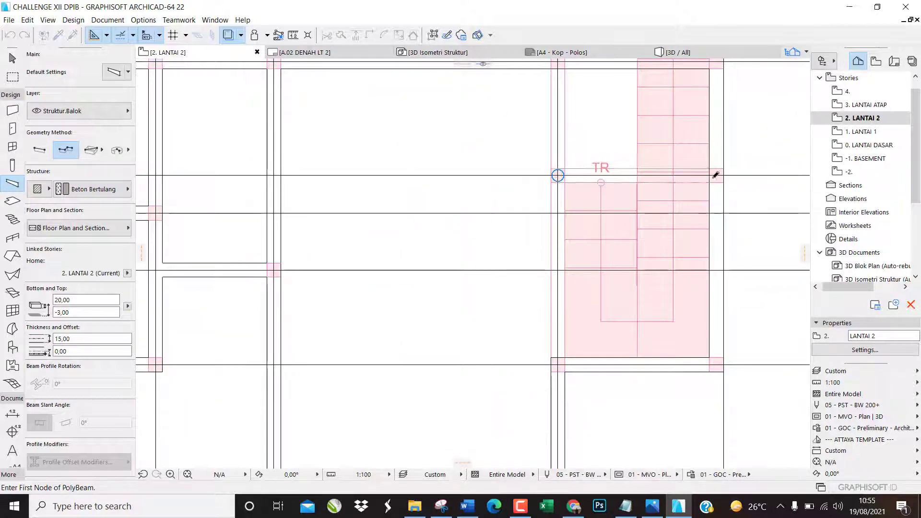
# Add a beam along axis D from axis 4 to axis 8.
pyautogui.click(558, 362)
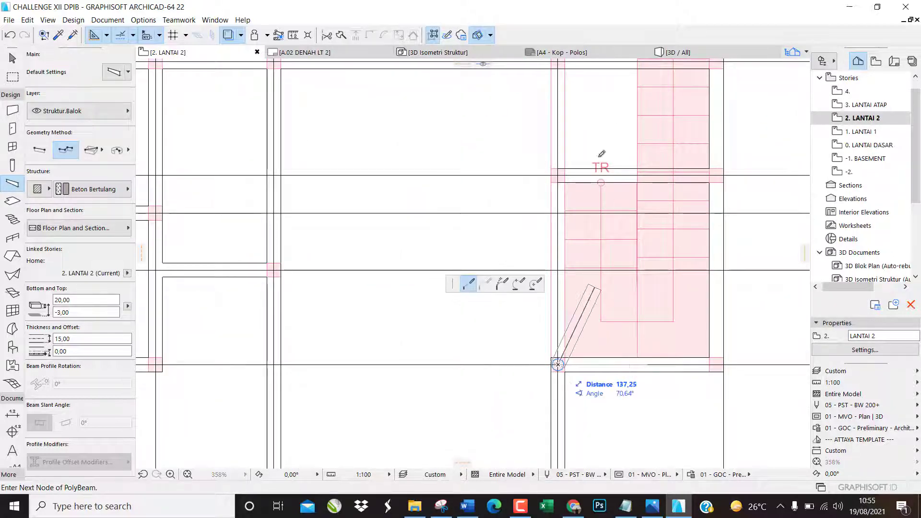
pyautogui.scroll(-5, 565, 174)
pyautogui.scroll(4, 570, 119)
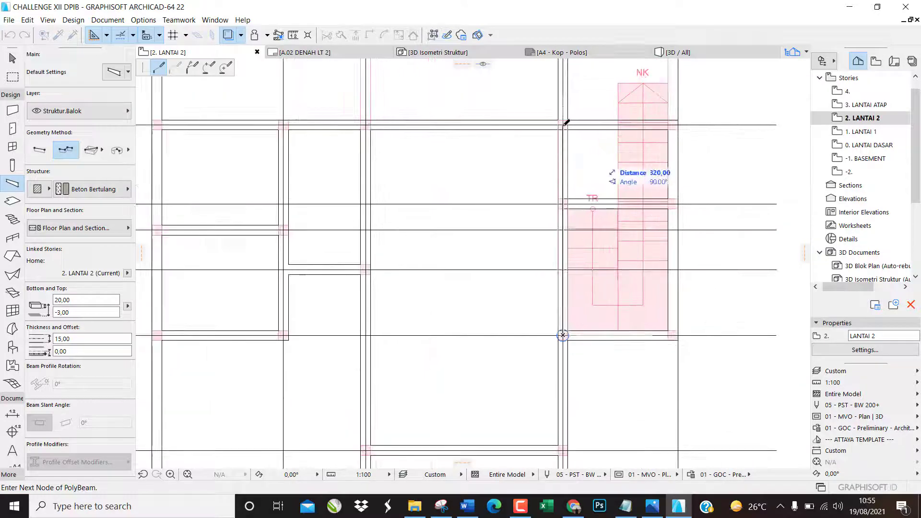
pyautogui.doubleClick(566, 122)
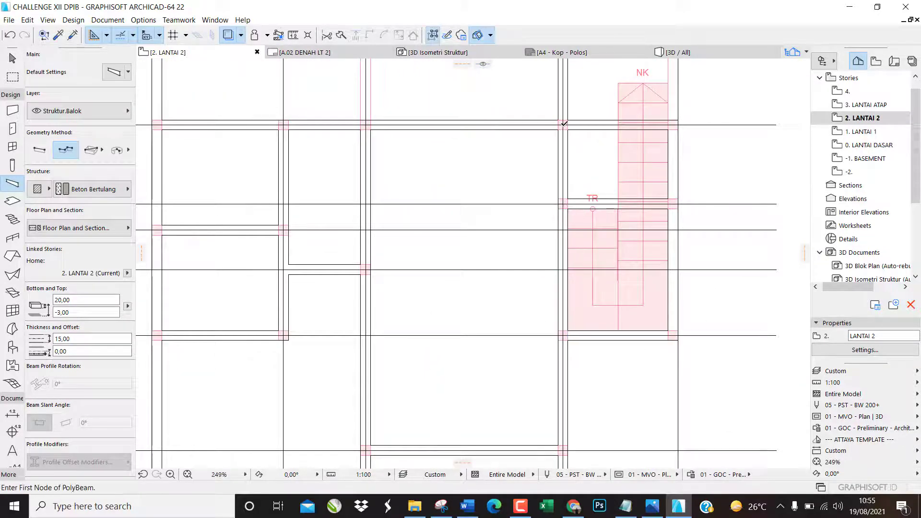
# Place the missing columns at grid intersections B-5 and D-2 on story 1. LANTAI 1.
pyautogui.click(864, 132)
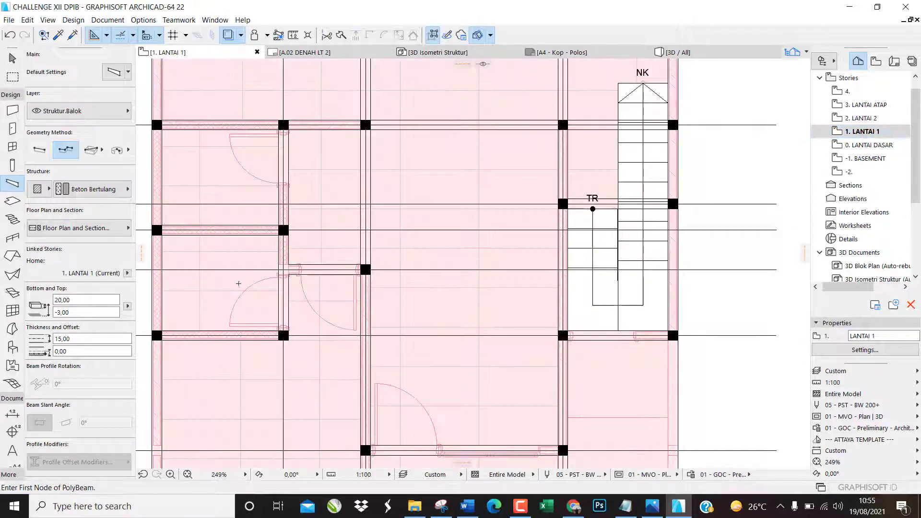
pyautogui.press('Escape')
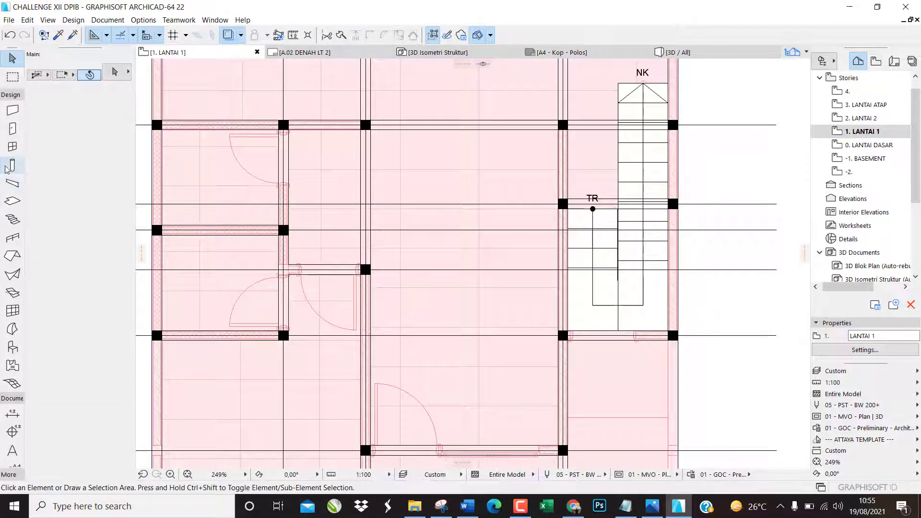
pyautogui.click(10, 166)
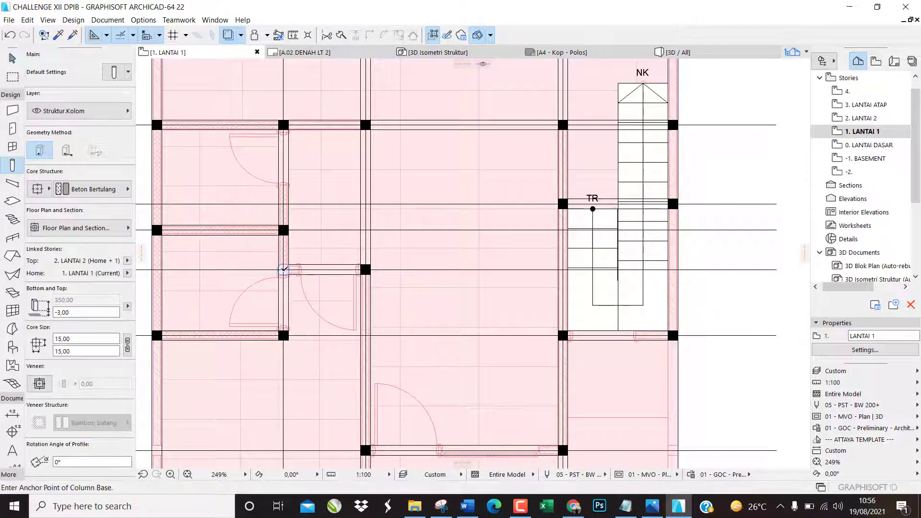
pyautogui.scroll(-2, 470, 219)
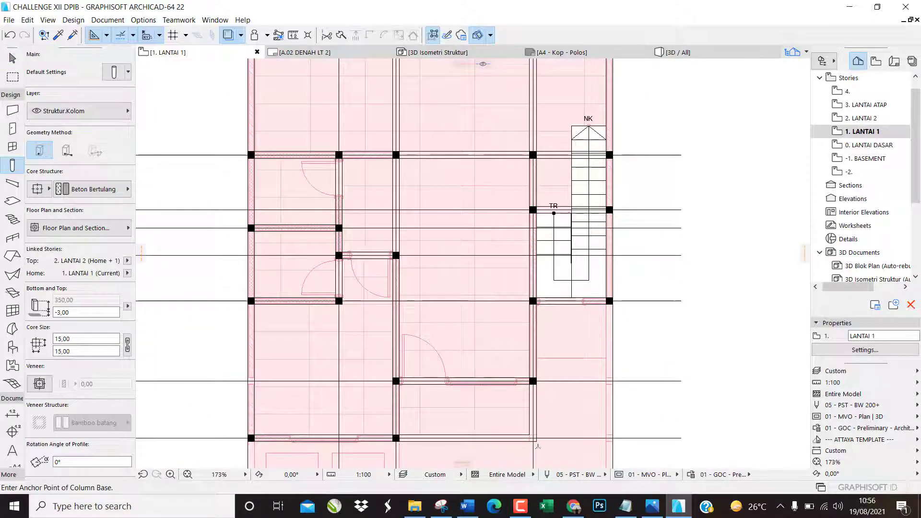
pyautogui.scroll(4, 540, 449)
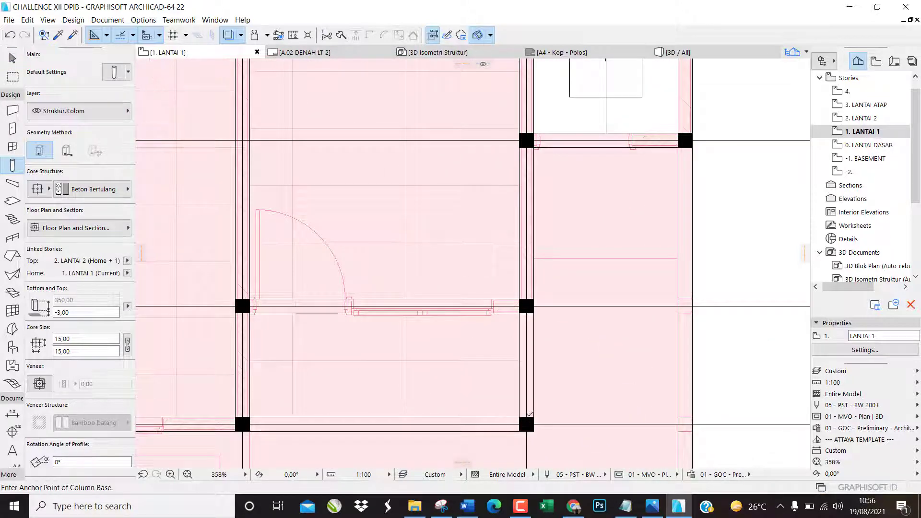
pyautogui.press('Escape')
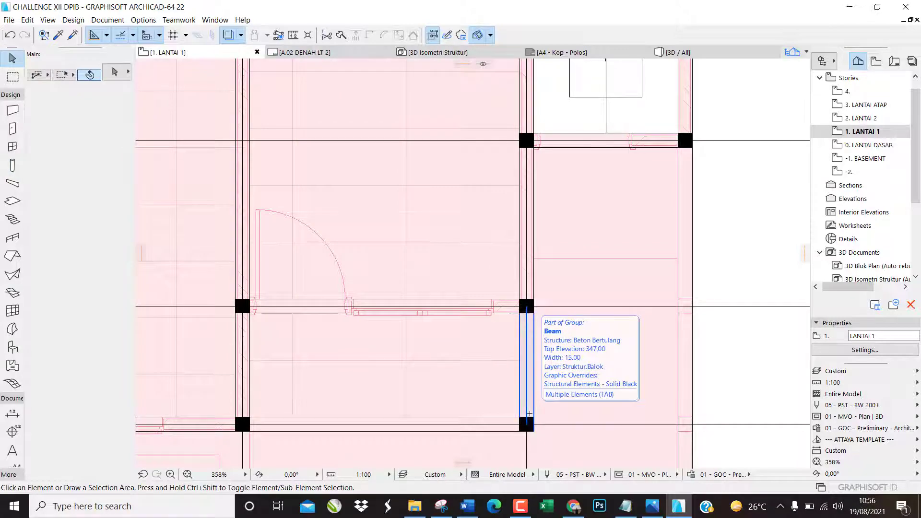
# Check the beam frame in 3D for gaps and add the missing beam on 2. LANTAI 2 along axis C from axis 9 to axis 8.
pyautogui.press('F3')
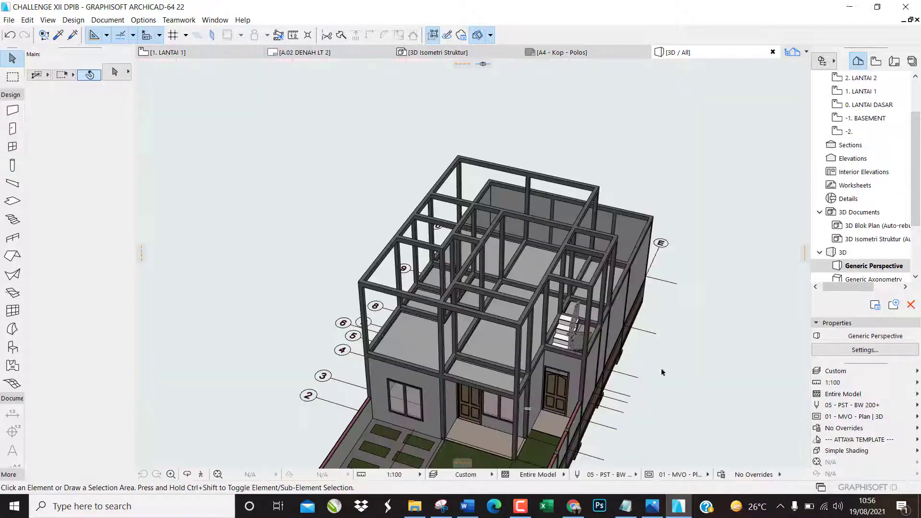
pyautogui.keyDown('shift'); pyautogui.moveTo(539, 251); pyautogui.dragTo(604, 276, button='middle'); pyautogui.keyUp('shift')
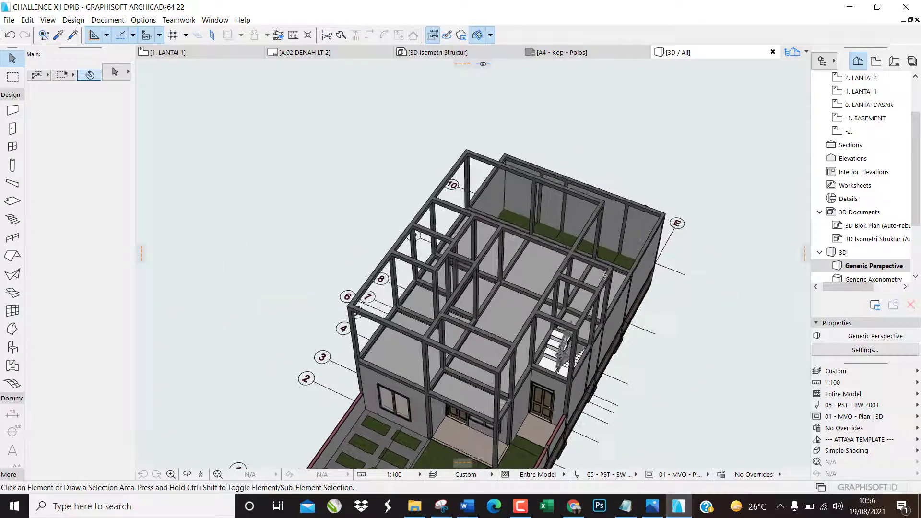
pyautogui.keyDown('shift'); pyautogui.moveTo(509, 218); pyautogui.dragTo(499, 168, button='middle'); pyautogui.keyUp('shift')
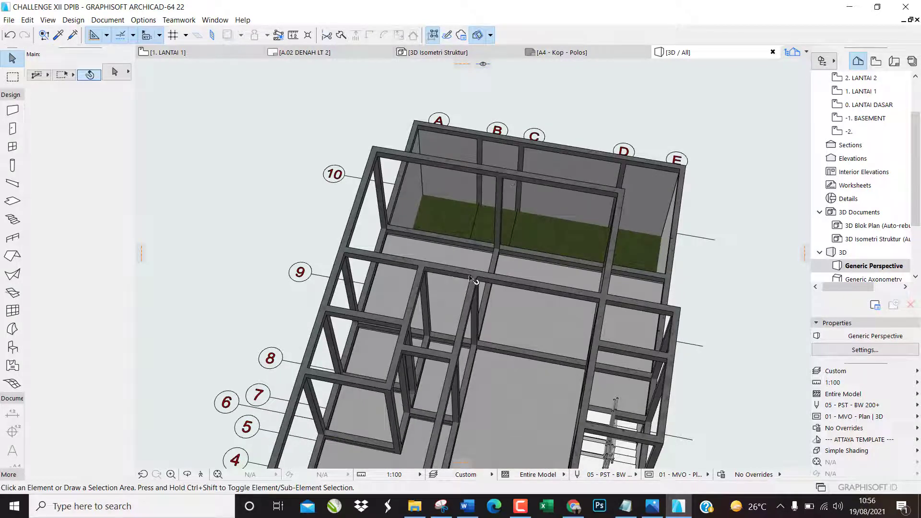
pyautogui.press('F2')
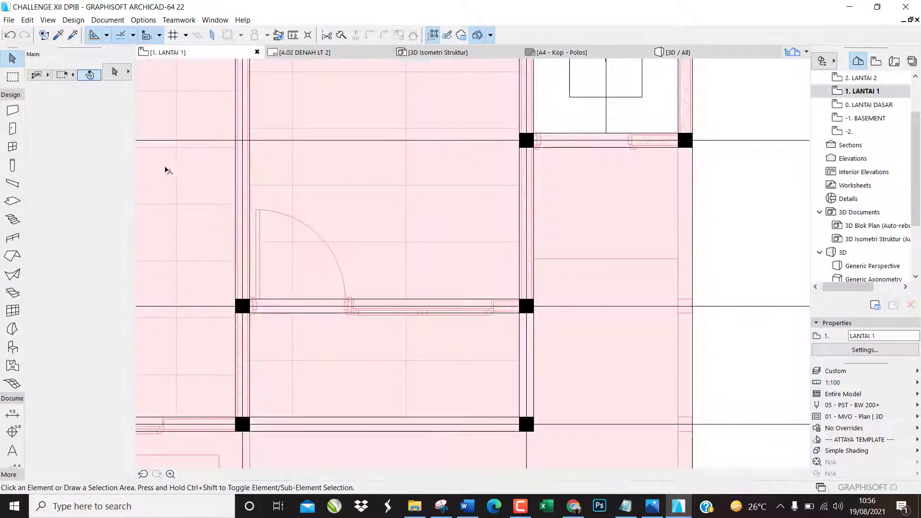
pyautogui.click(15, 188)
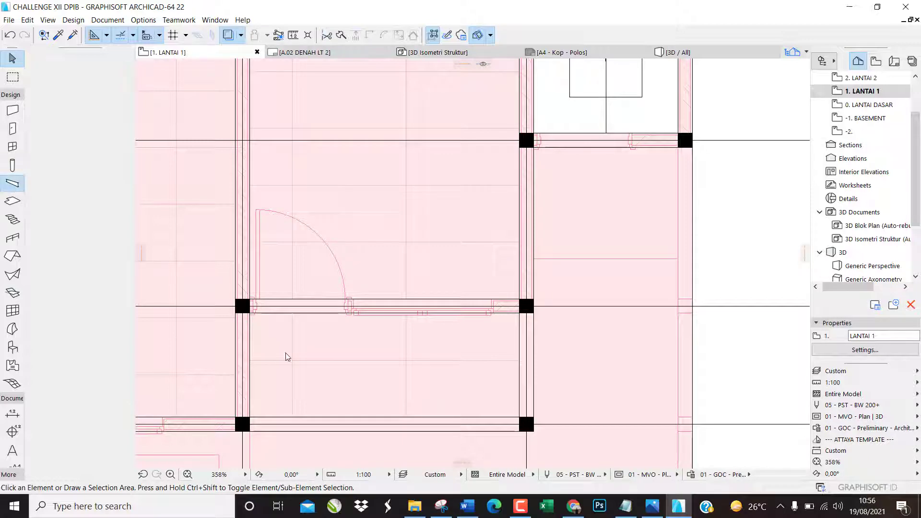
pyautogui.scroll(-5, 526, 326)
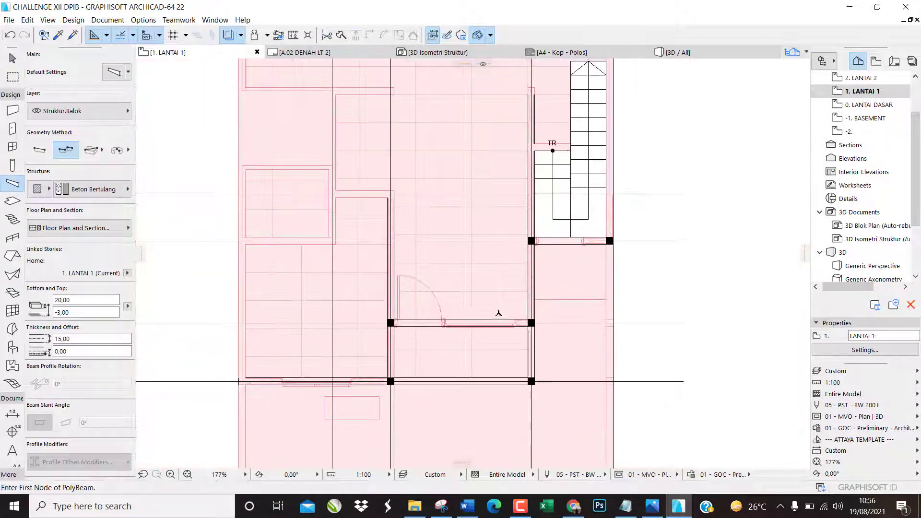
pyautogui.scroll(4, 408, 139)
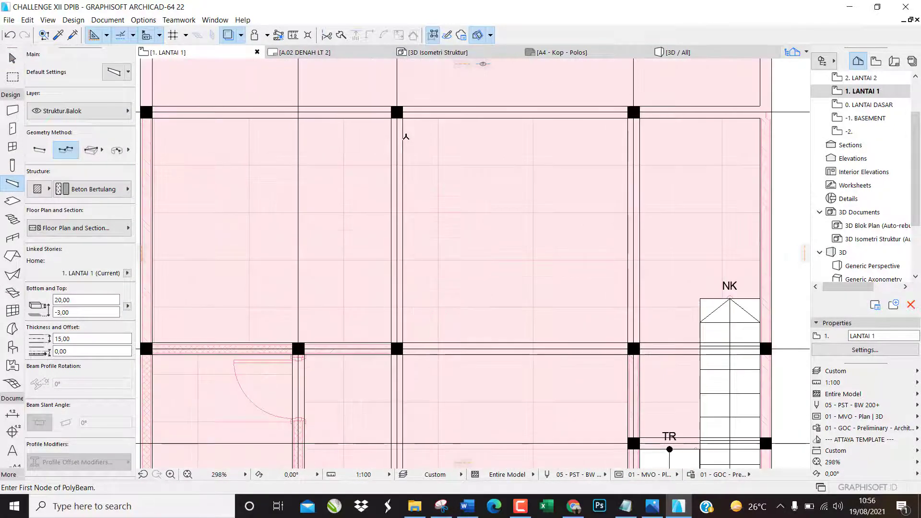
pyautogui.click(885, 83)
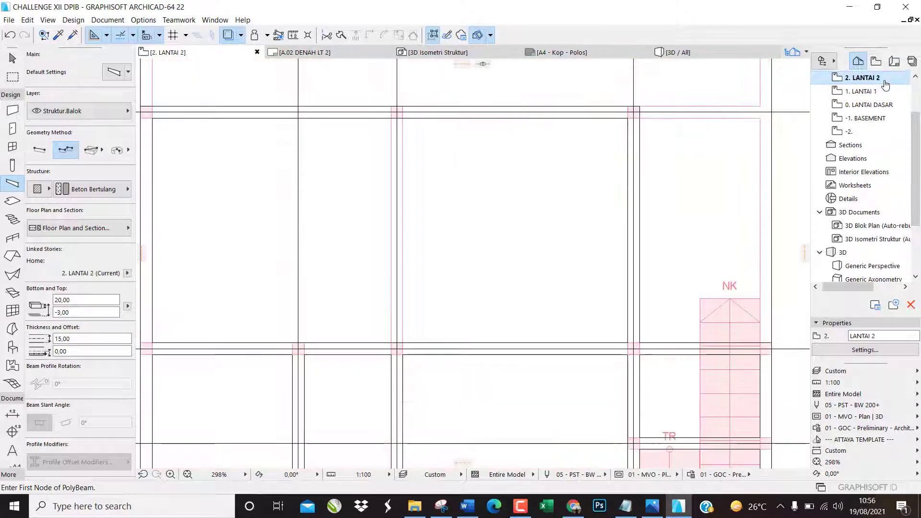
pyautogui.click(397, 110)
pyautogui.doubleClick(399, 346)
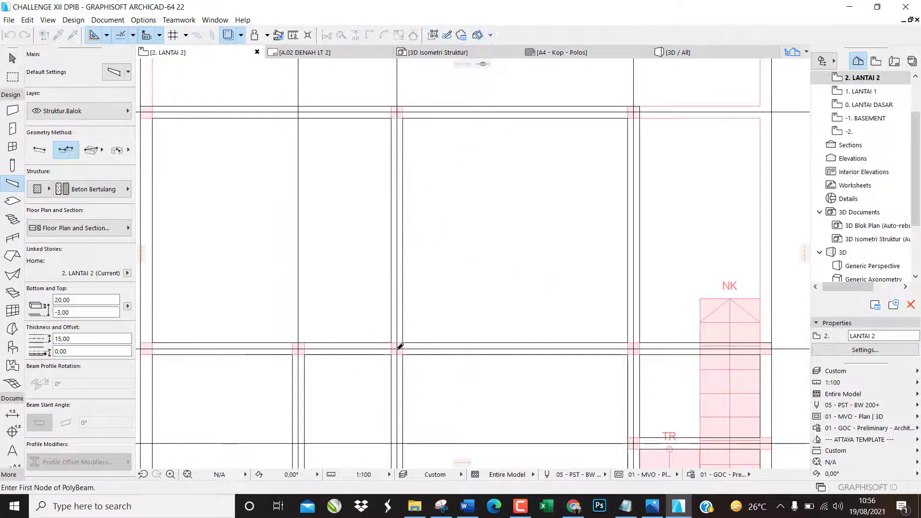
# Inspect the upper floor's columns and beams in the 3D view from the rear and the front.
pyautogui.press('F3')
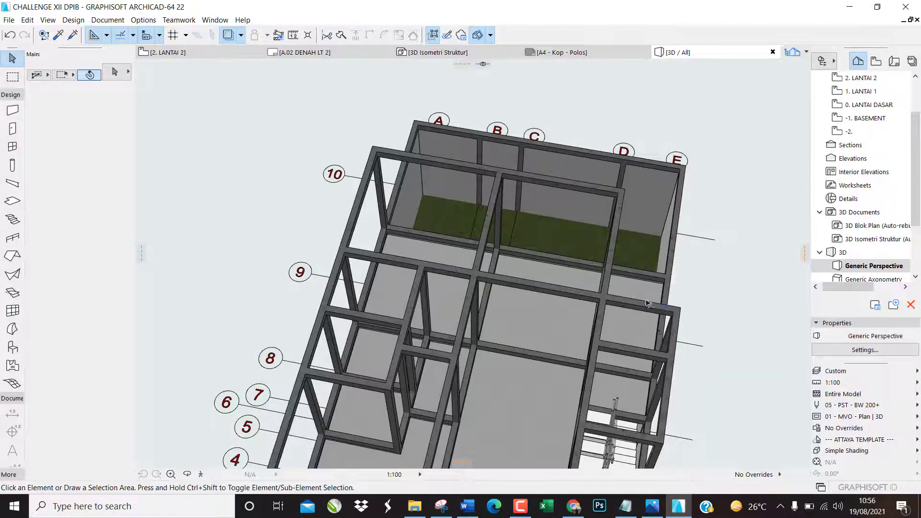
pyautogui.keyDown('shift'); pyautogui.moveTo(646, 303); pyautogui.dragTo(472, 257, button='middle'); pyautogui.keyUp('shift')
pyautogui.moveTo(563, 238); pyautogui.dragTo(701, 182)
pyautogui.scroll(1, 713, 168)
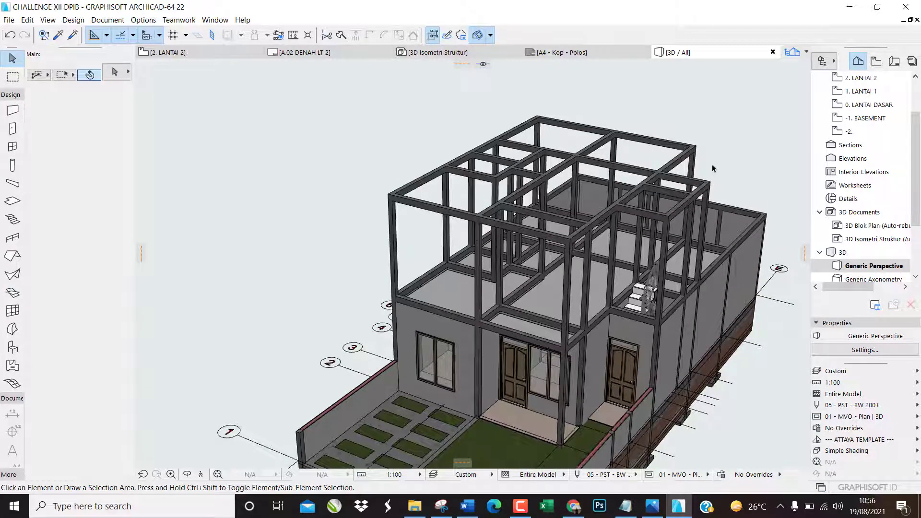
pyautogui.press('F2')
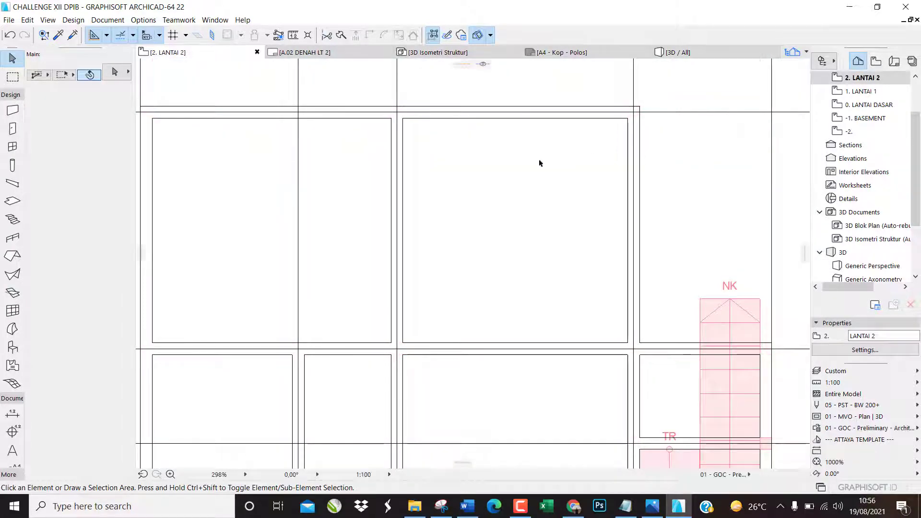
# Open the floor plan of story 1. LANTAI 1.
pyautogui.scroll(-5, 539, 163)
pyautogui.click(862, 92)
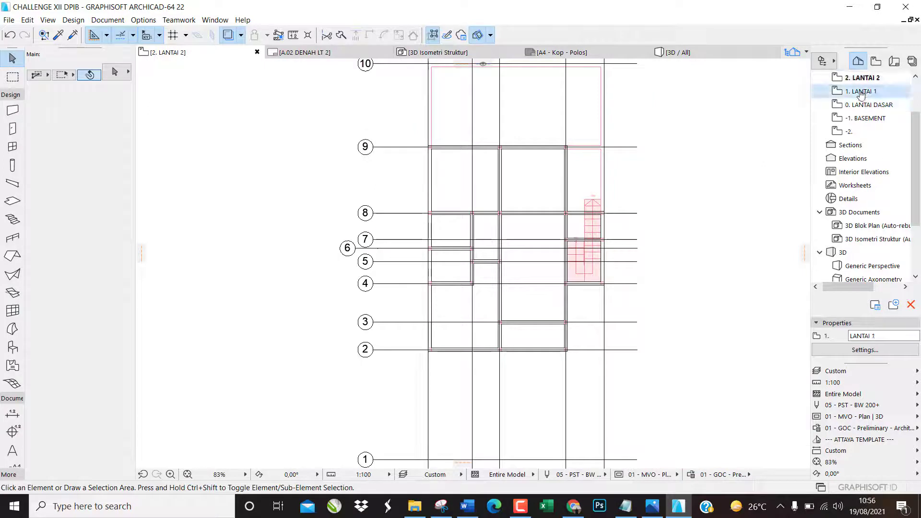
pyautogui.doubleClick(862, 92)
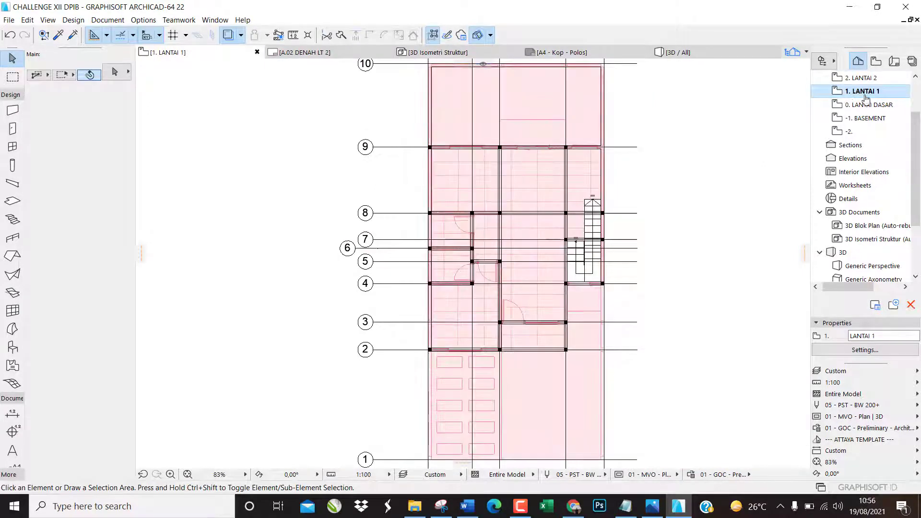
pyautogui.scroll(1, 549, 224)
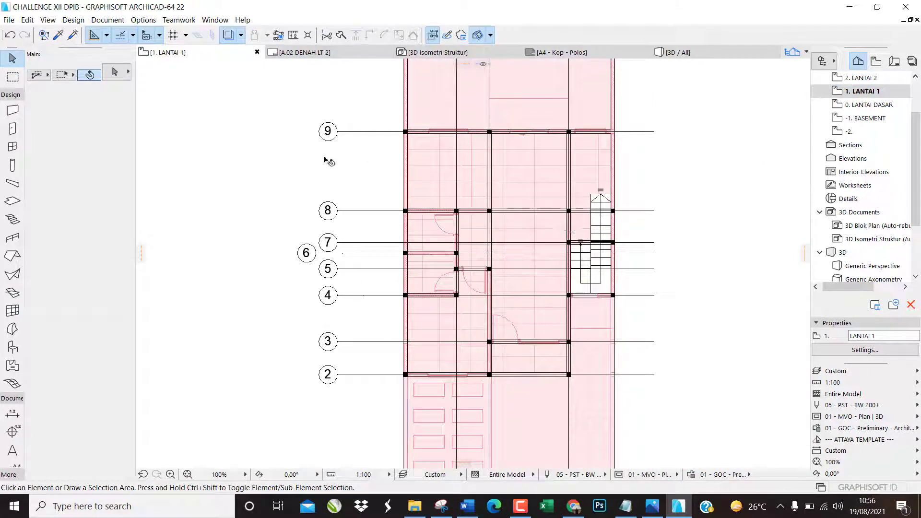
# Set the Wall tool to the composite Dinding Bata 1/2 Batu and link the wall top to 2. LANTAI 2 (Home + 1).
pyautogui.click(10, 112)
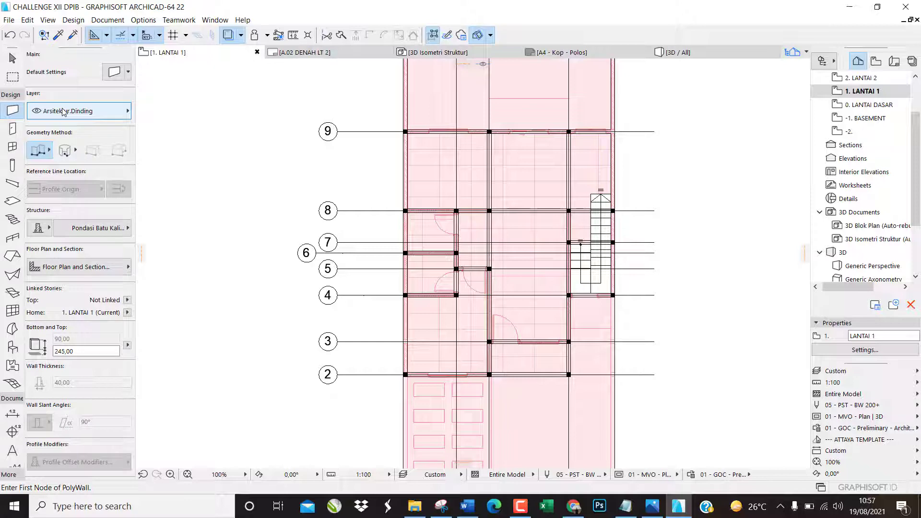
pyautogui.click(41, 229)
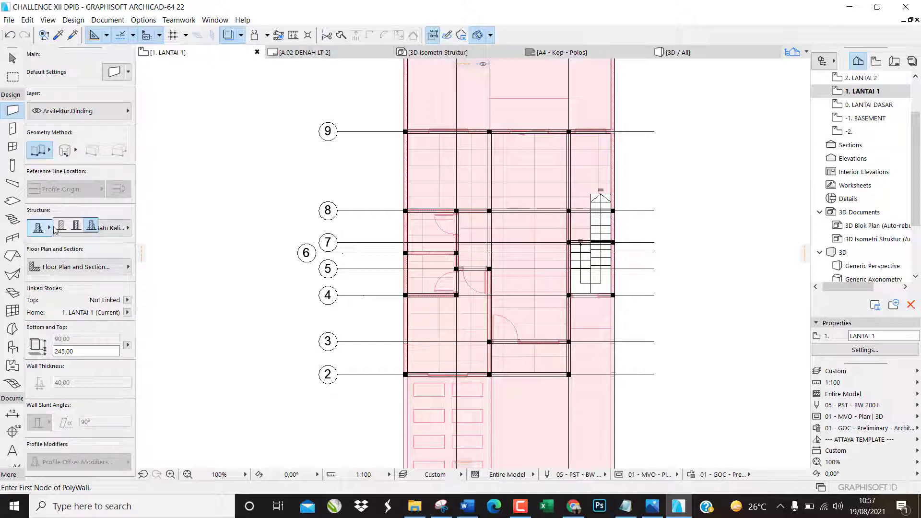
pyautogui.click(76, 228)
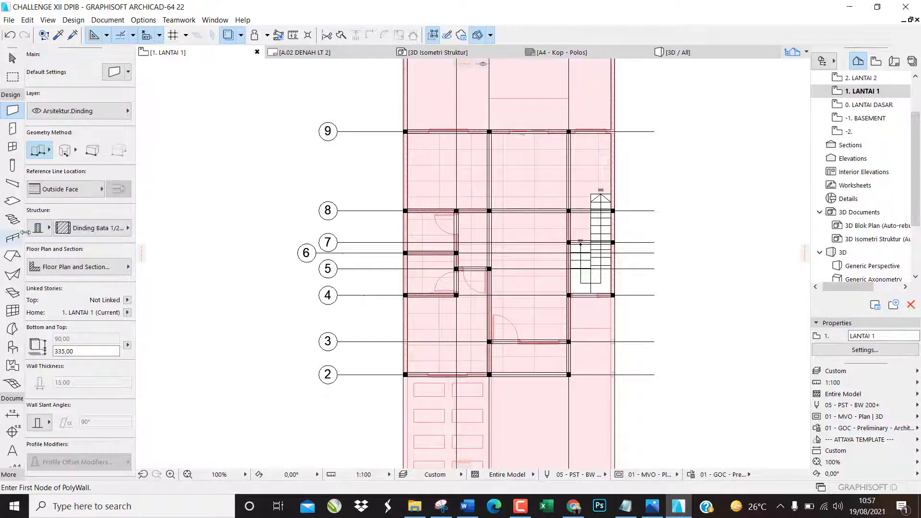
pyautogui.click(82, 231)
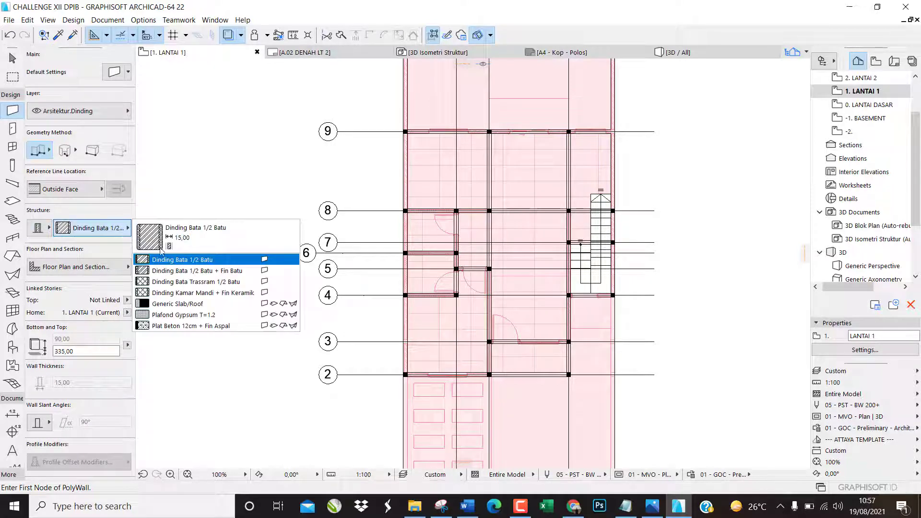
pyautogui.click(205, 264)
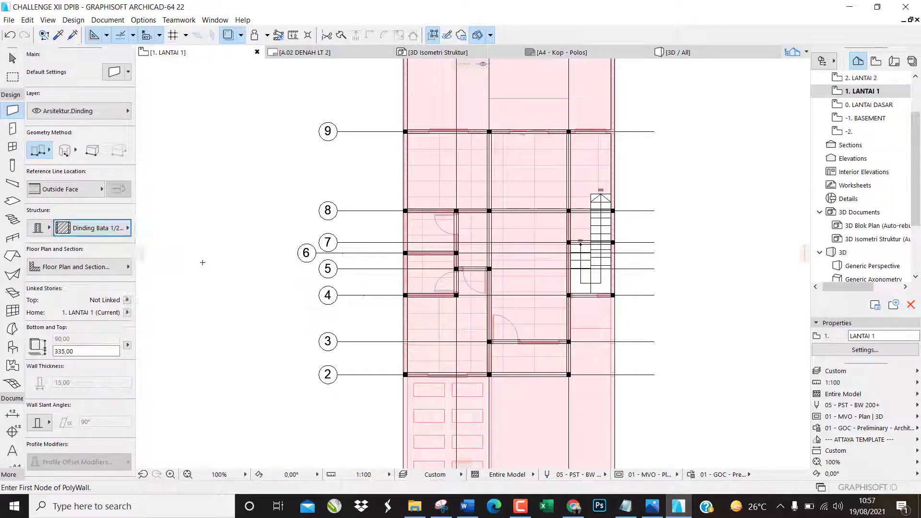
pyautogui.click(128, 301)
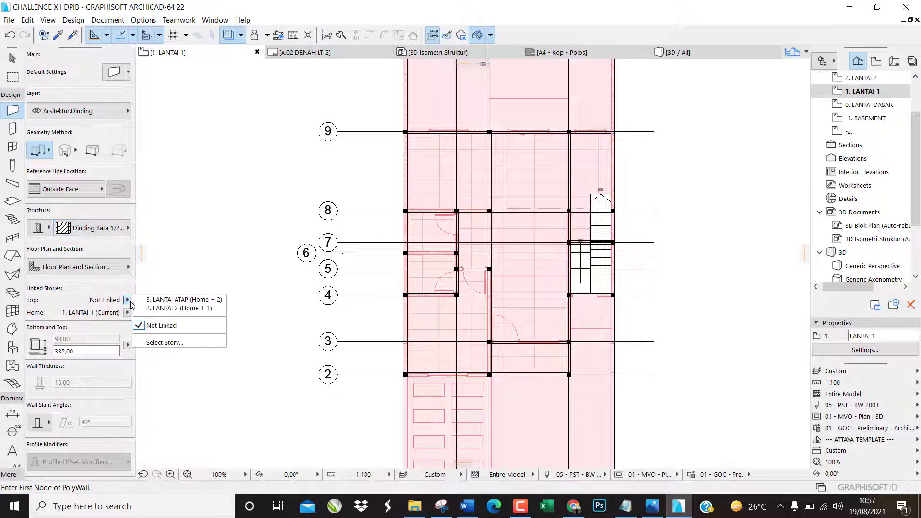
pyautogui.click(160, 309)
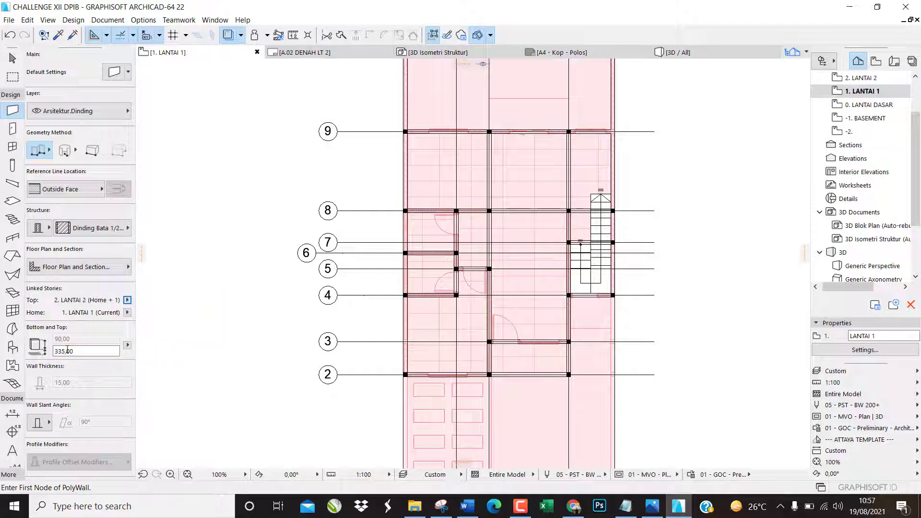
# Try to set the default wall's top offset to -15 and its base elevation to project zero to 335.
pyautogui.hotkey('ctrl', 't')
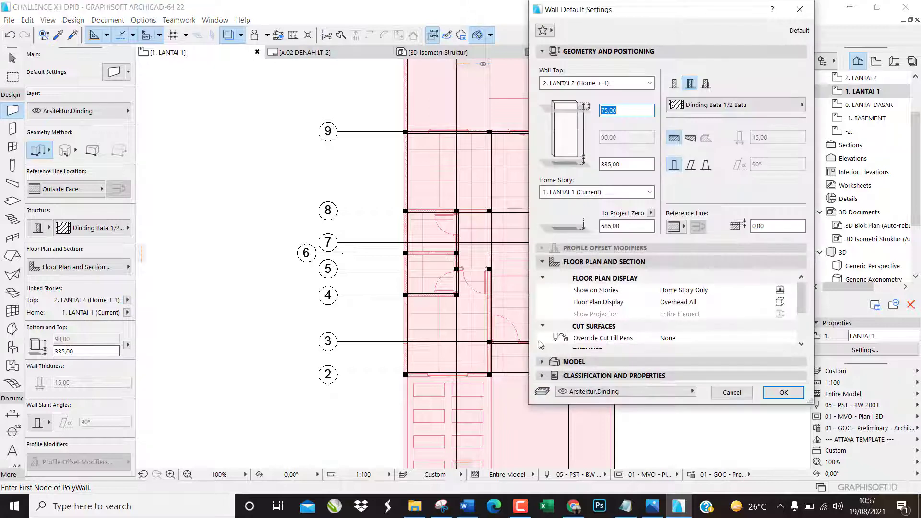
pyautogui.moveTo(727, 12); pyautogui.dragTo(337, 72)
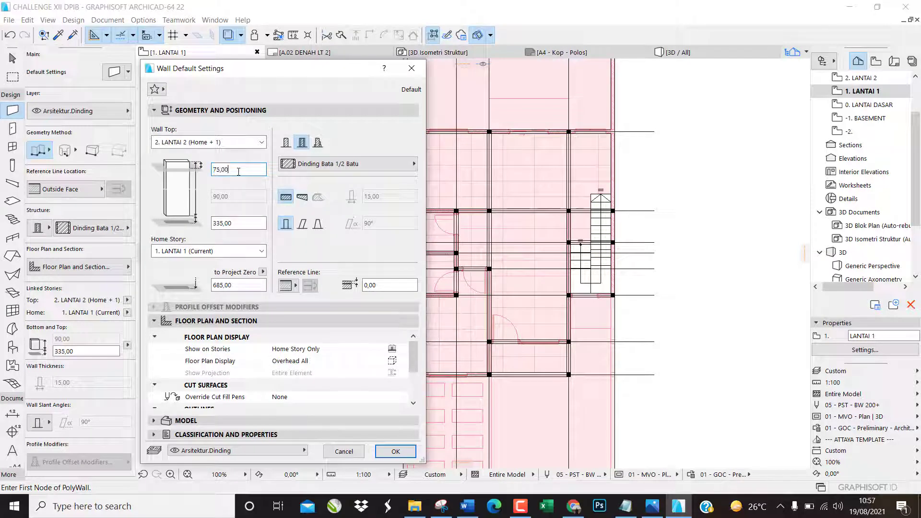
pyautogui.moveTo(239, 171); pyautogui.dragTo(220, 171)
pyautogui.press('BackSpace')
pyautogui.write('-15,00')
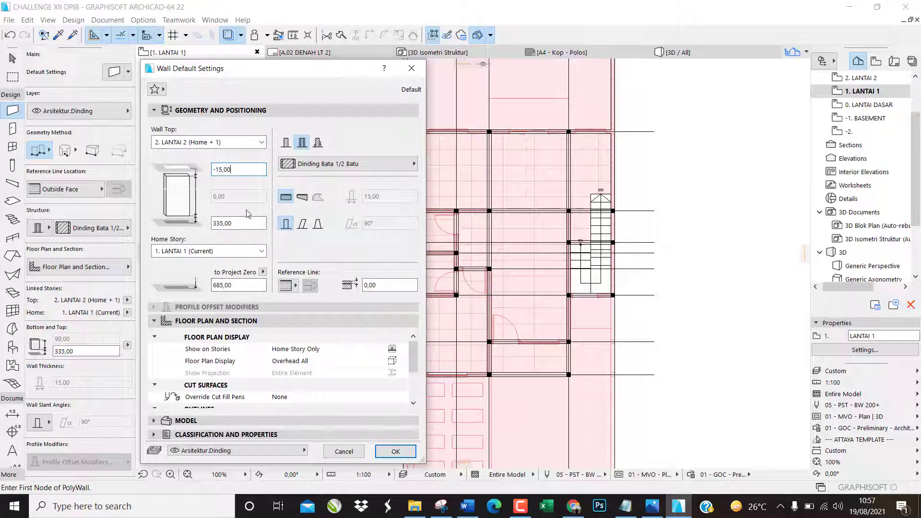
pyautogui.moveTo(231, 169); pyautogui.dragTo(218, 174)
pyautogui.press('BackSpace')
pyautogui.press('BackSpace')
pyautogui.press('Return')
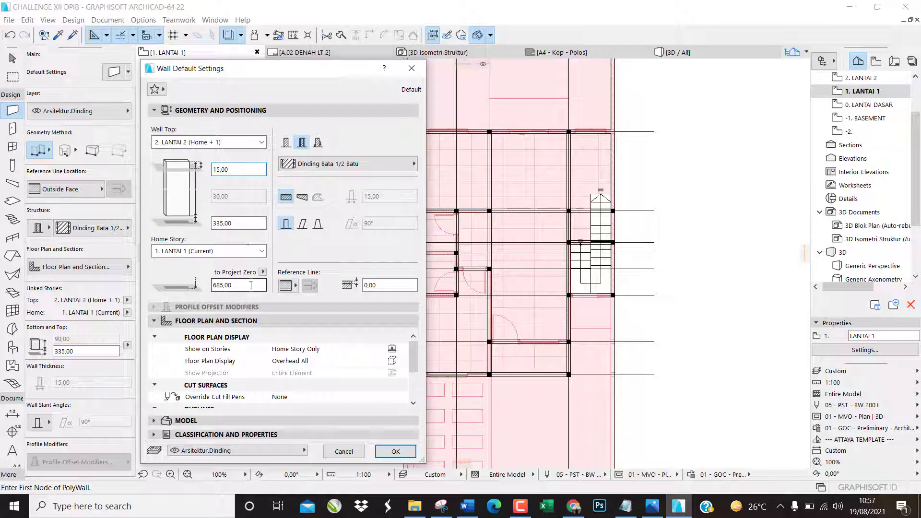
pyautogui.moveTo(233, 286); pyautogui.dragTo(221, 288)
pyautogui.write('33')
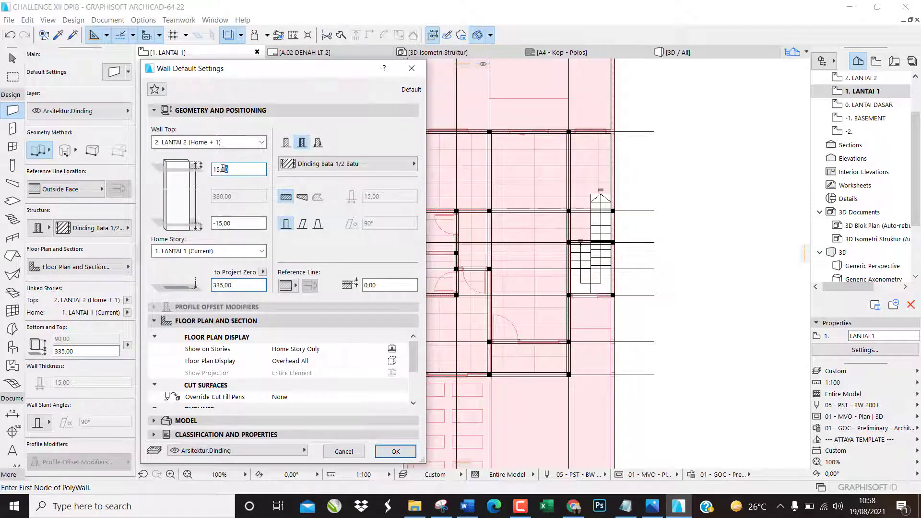
pyautogui.moveTo(230, 170); pyautogui.dragTo(213, 169)
pyautogui.write('-1')
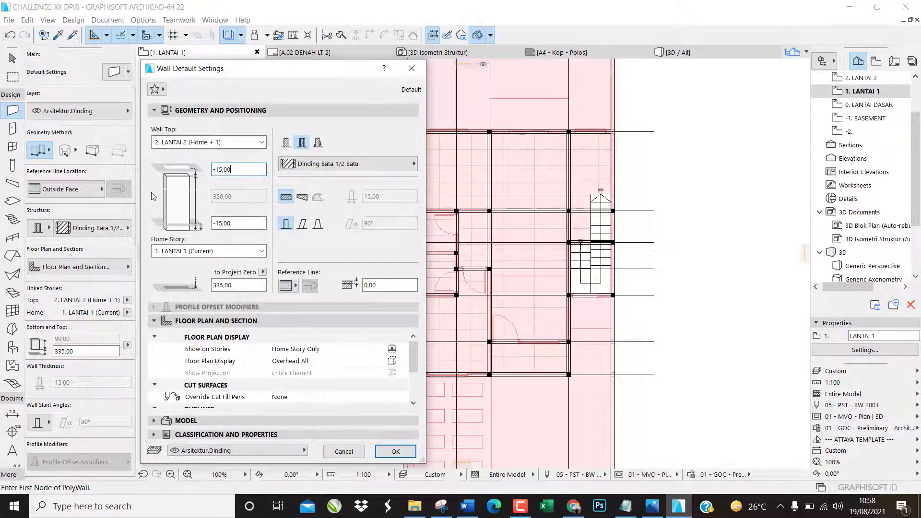
pyautogui.press('Return')
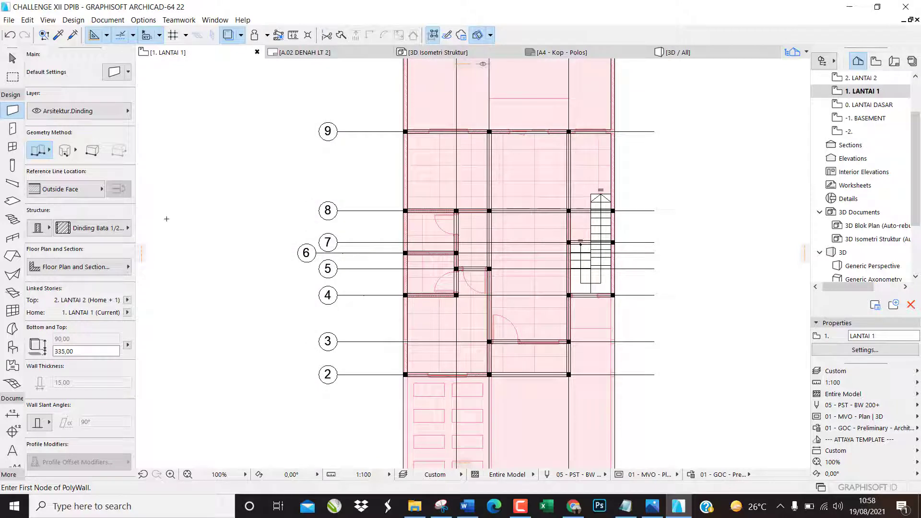
# Set the default wall's top offset to -15 and its base elevation to project zero to 335.
pyautogui.hotkey('ctrl', 't')
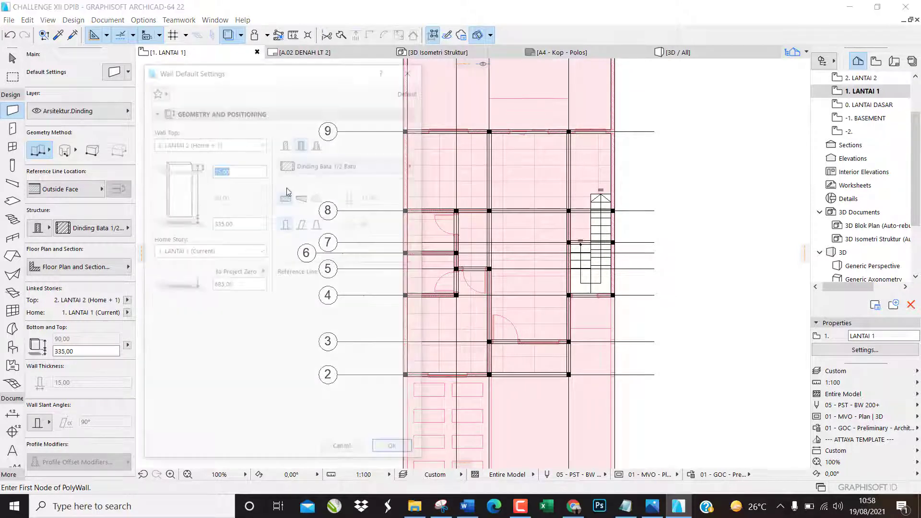
pyautogui.click(233, 172)
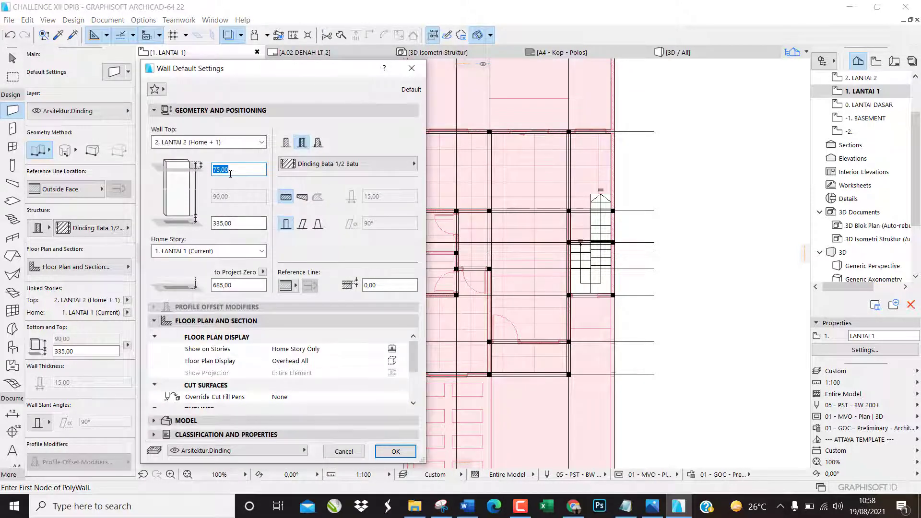
pyautogui.write('-15')
pyautogui.moveTo(237, 280); pyautogui.dragTo(188, 283)
pyautogui.write('33')
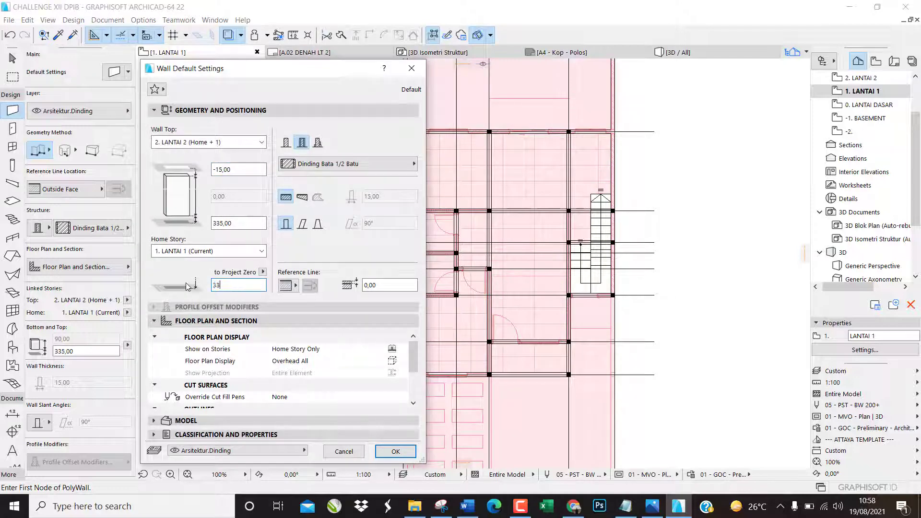
pyautogui.write('5,00')
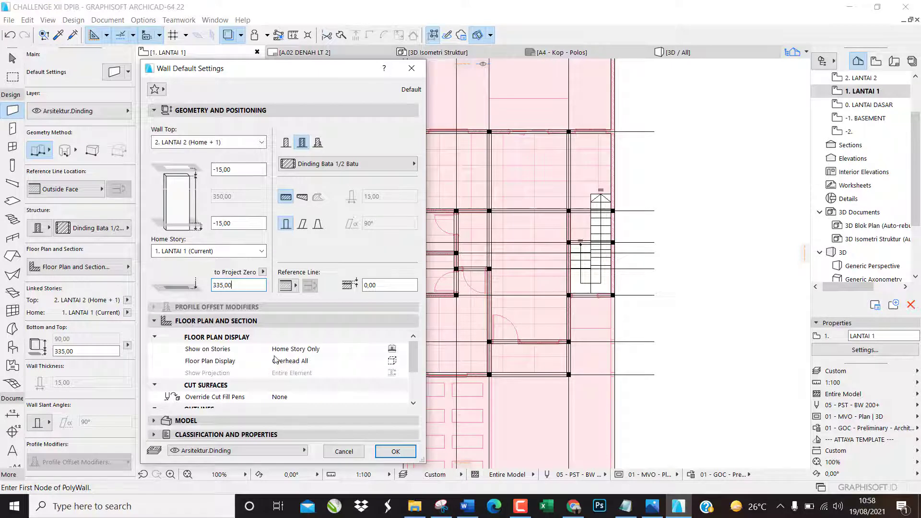
# Set the default wall's floor plan display to Projected and its reference line location to Center.
pyautogui.click(381, 362)
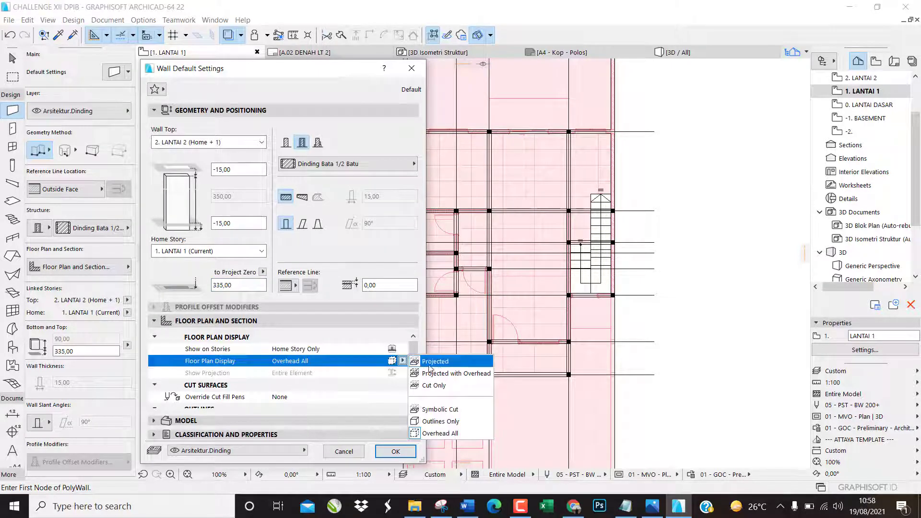
pyautogui.click(436, 362)
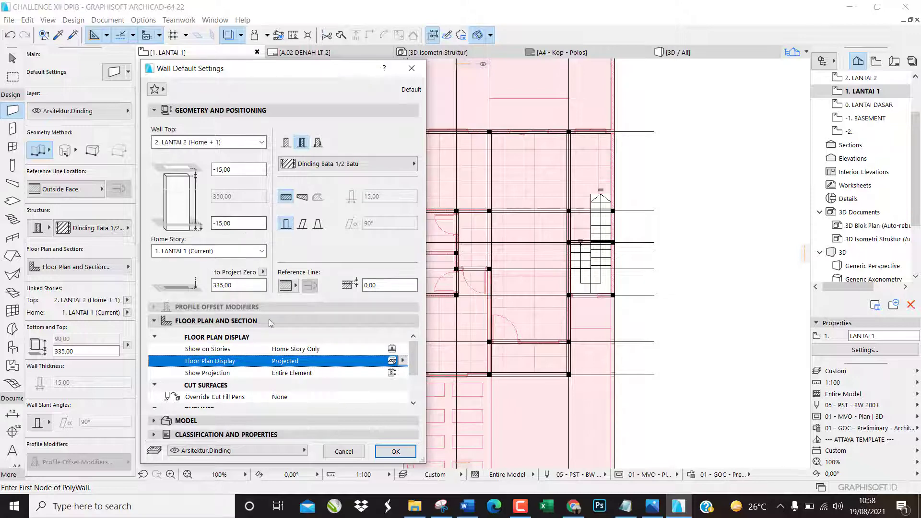
pyautogui.click(396, 453)
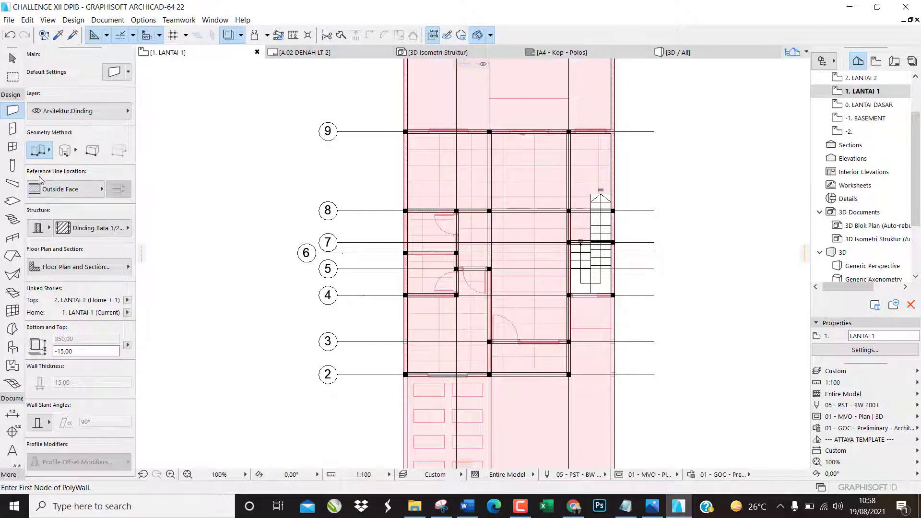
pyautogui.click(75, 190)
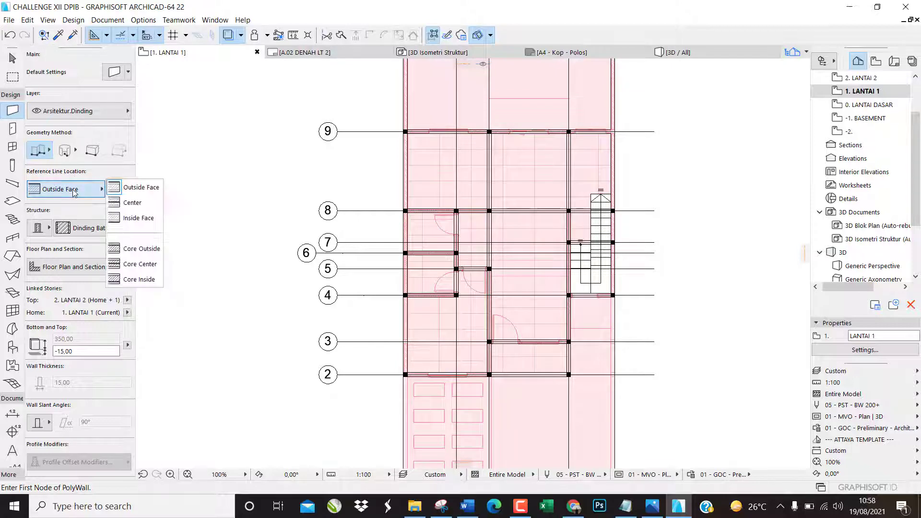
pyautogui.click(123, 203)
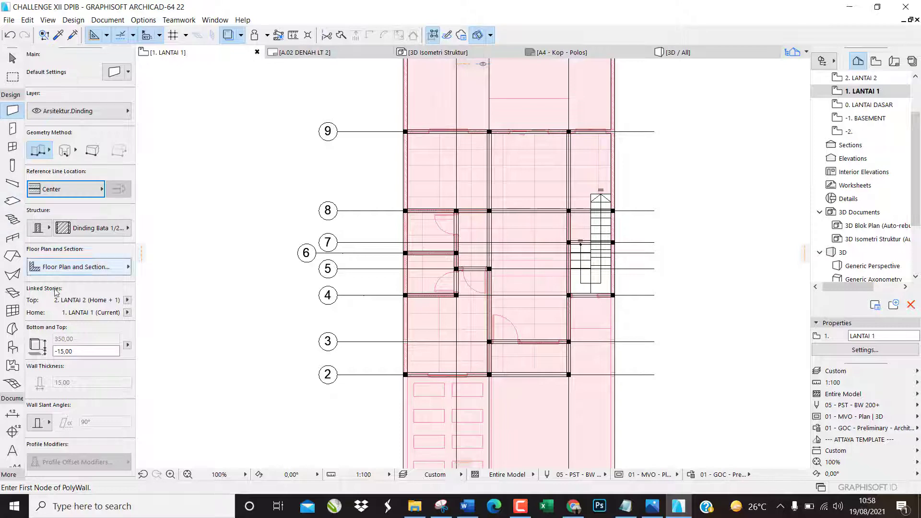
# Draw a brick wall along axis 2 from the column on axis A to the column on axis C.
pyautogui.scroll(6, 420, 390)
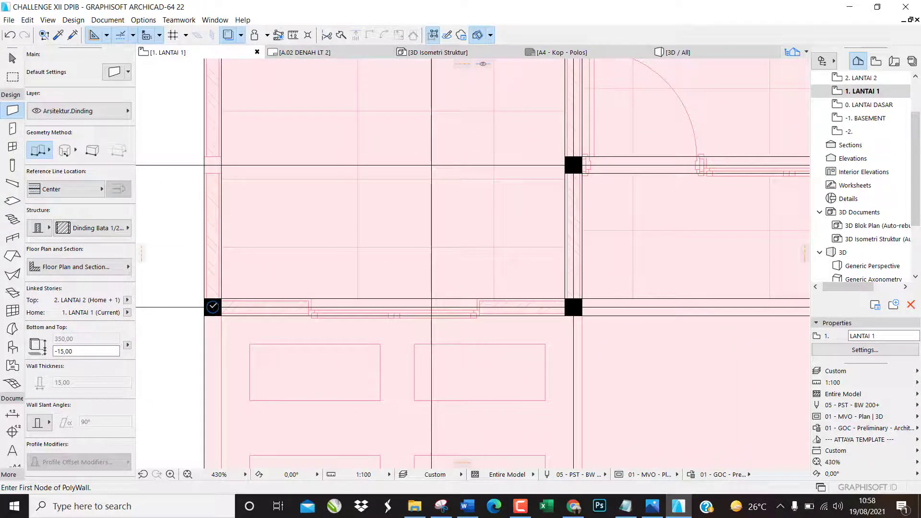
pyautogui.click(213, 307)
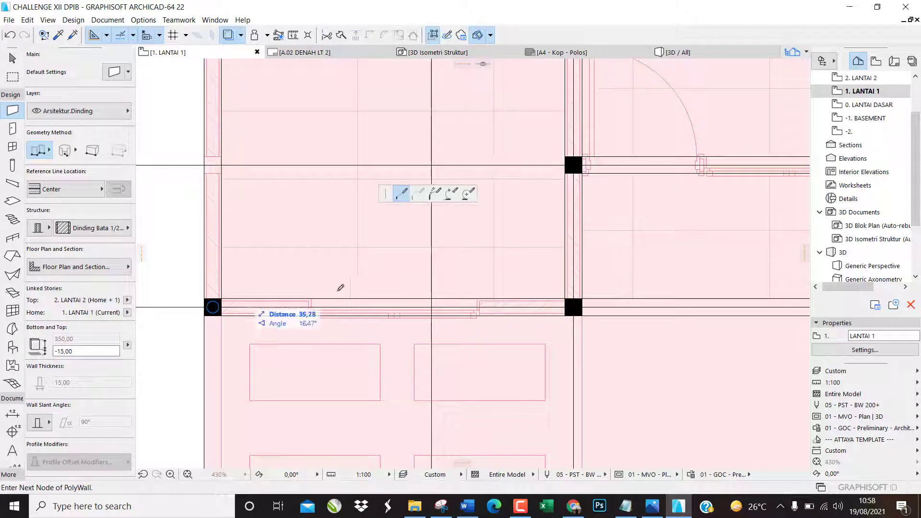
pyautogui.doubleClick(574, 307)
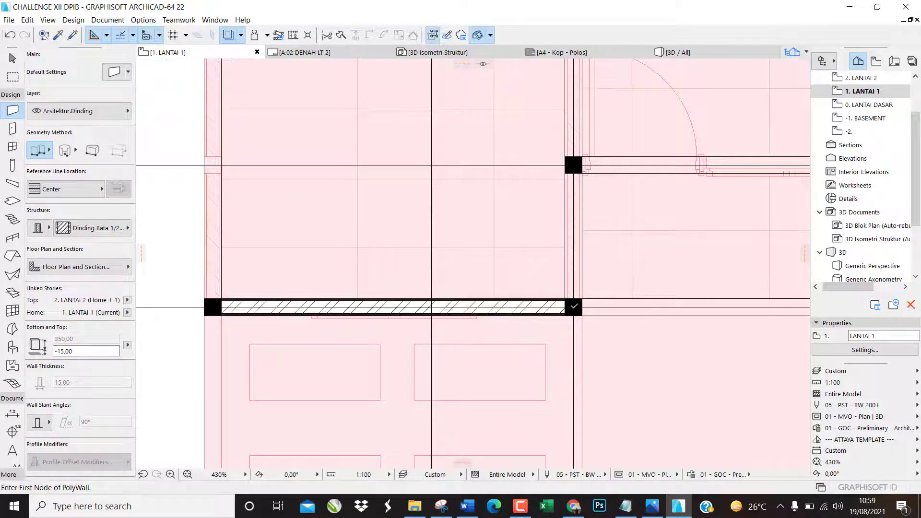
# Draw a brick wall from column C-2 along axis C to C-3 and on along axis 3 to column D-3.
pyautogui.scroll(8, 569, 305)
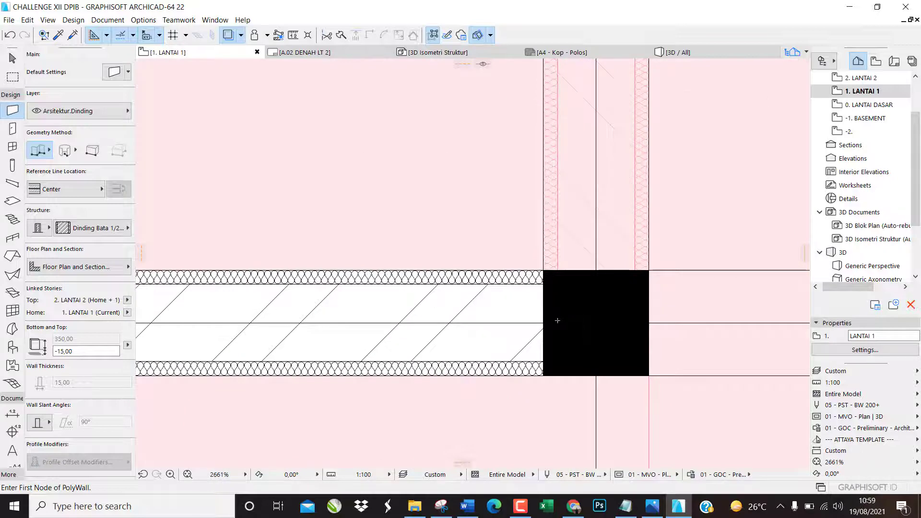
pyautogui.scroll(-8, 558, 320)
pyautogui.click(563, 321)
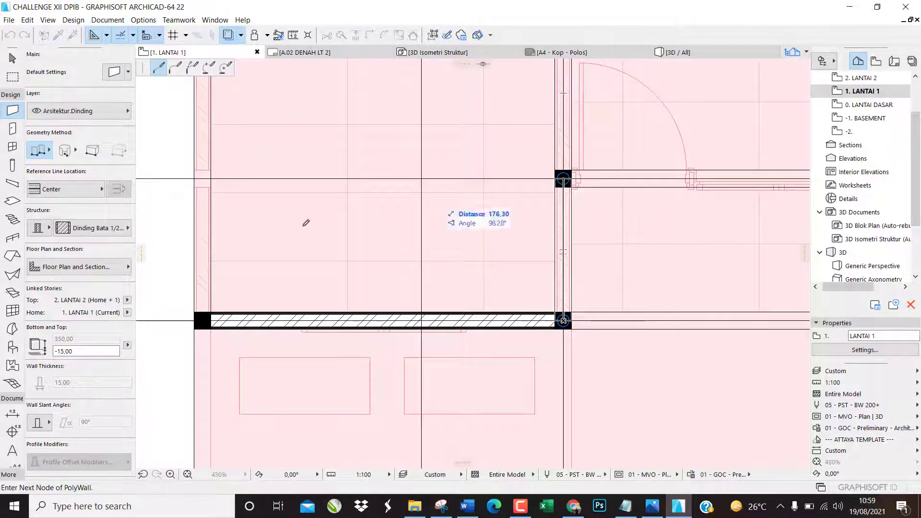
pyautogui.scroll(-3, 494, 210)
pyautogui.scroll(3, 600, 205)
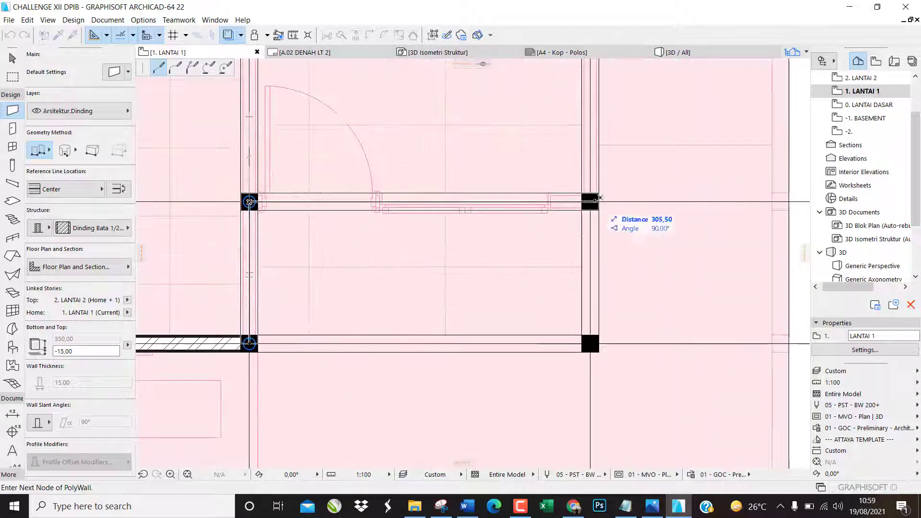
pyautogui.doubleClick(590, 202)
# Start a continuous brick wall at column D-3, running along axis D to D-4 and along axis 4 to the outer stair column.
pyautogui.scroll(-3, 576, 273)
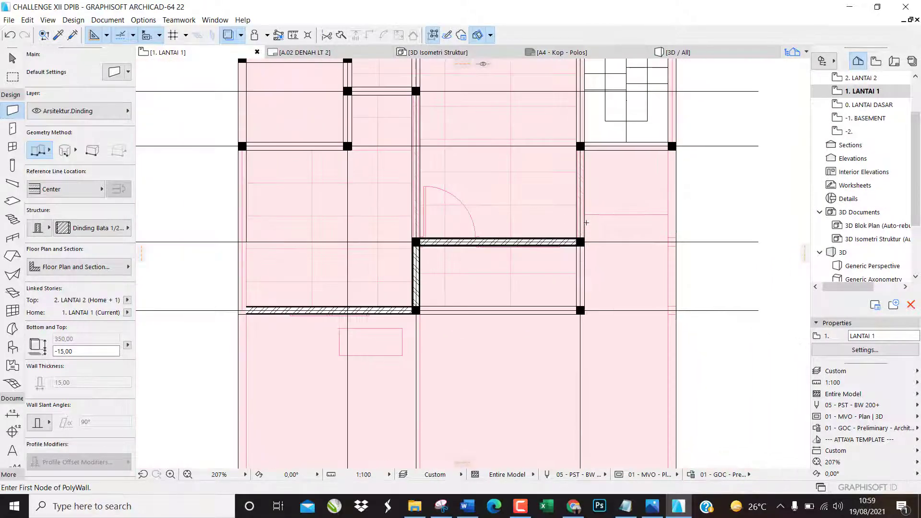
pyautogui.scroll(3, 583, 259)
pyautogui.click(582, 259)
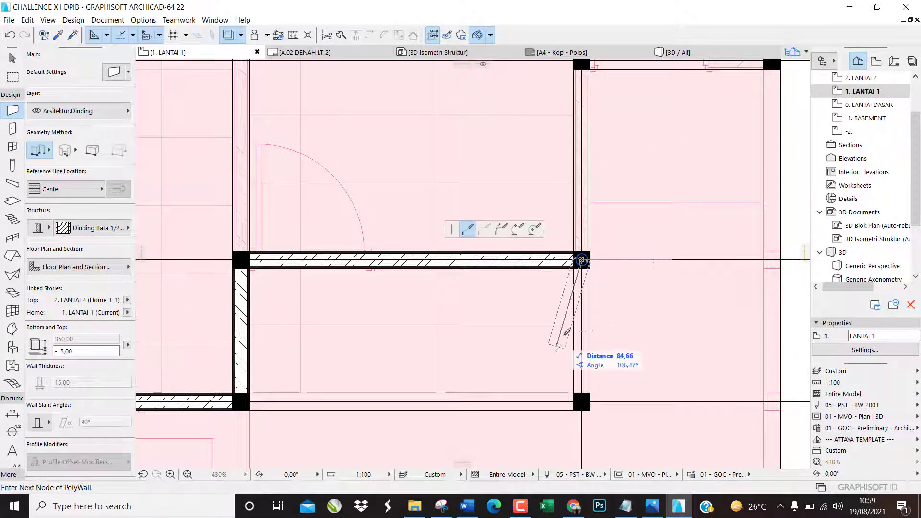
pyautogui.scroll(-3, 604, 268)
pyautogui.scroll(2, 600, 103)
pyautogui.scroll(2, 599, 103)
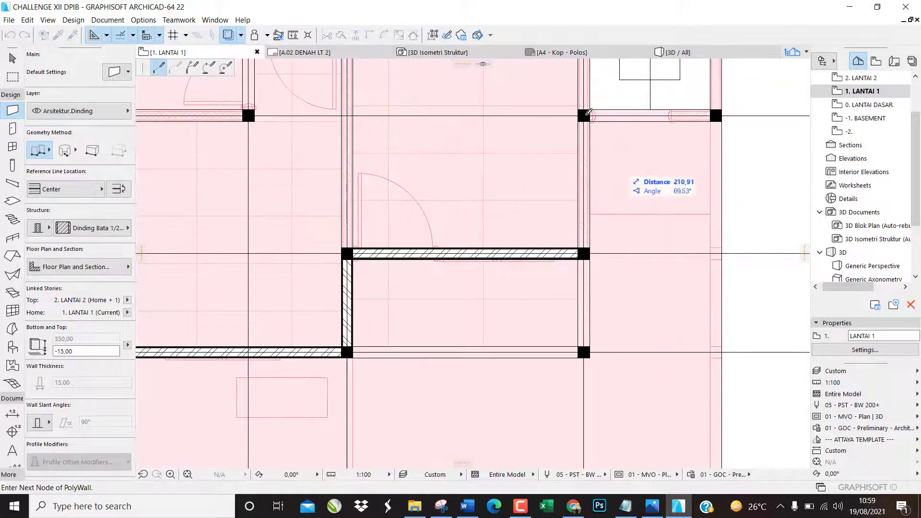
pyautogui.click(584, 114)
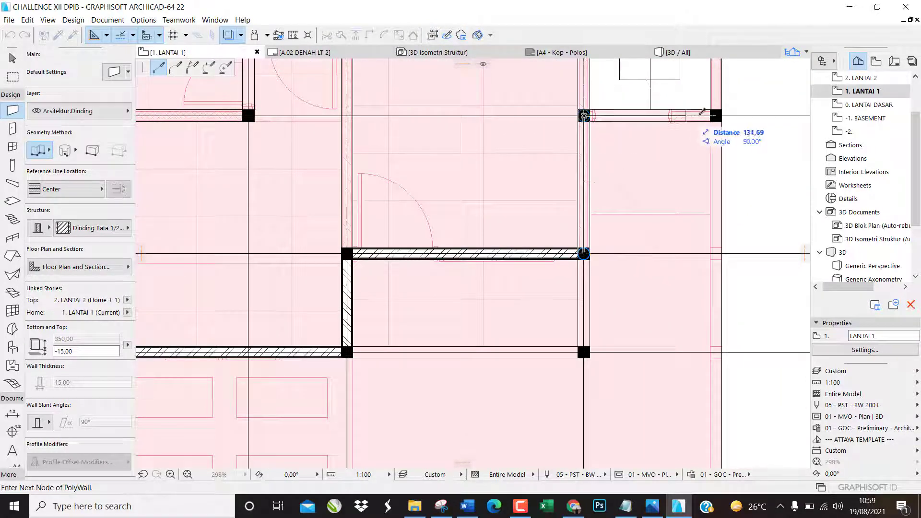
pyautogui.click(717, 116)
# Continue the wall along the stair's outer side from axis 4 to axis 8, and back along axis 8 to column D-8.
pyautogui.scroll(-3, 568, 341)
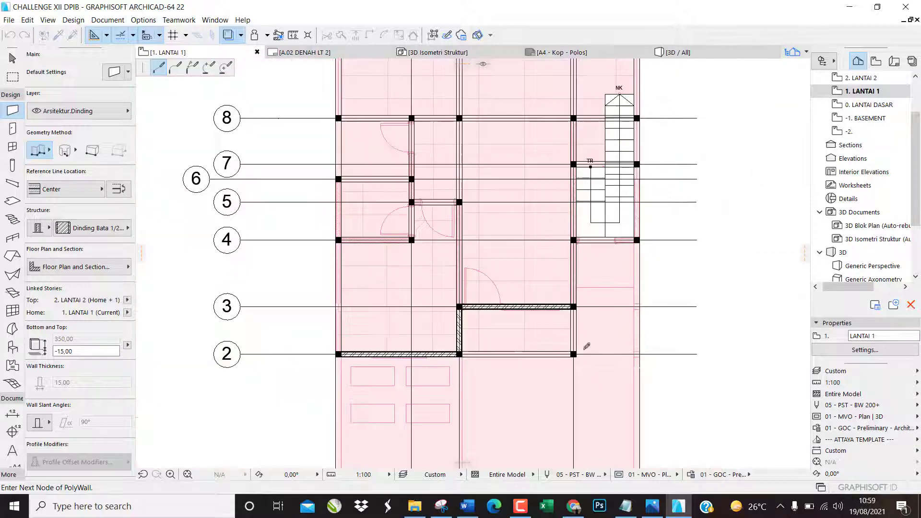
pyautogui.scroll(2, 662, 90)
pyautogui.scroll(1, 635, 117)
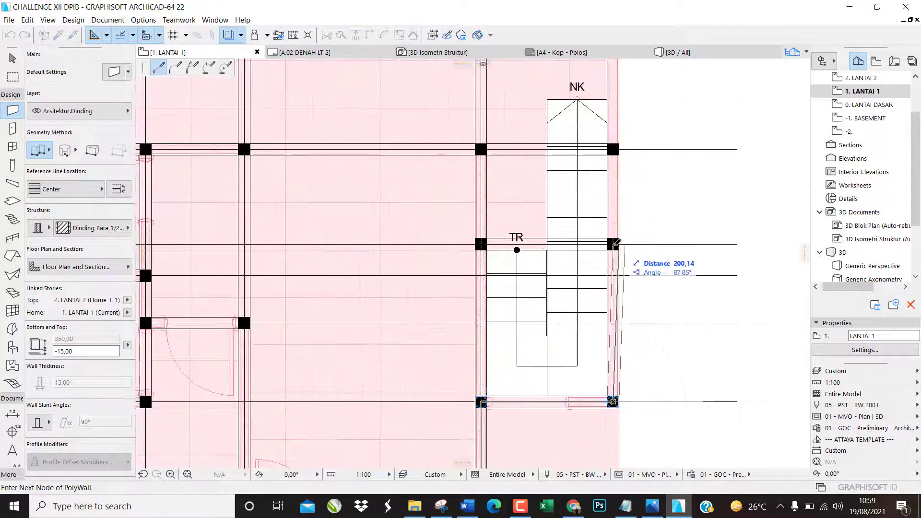
pyautogui.click(612, 150)
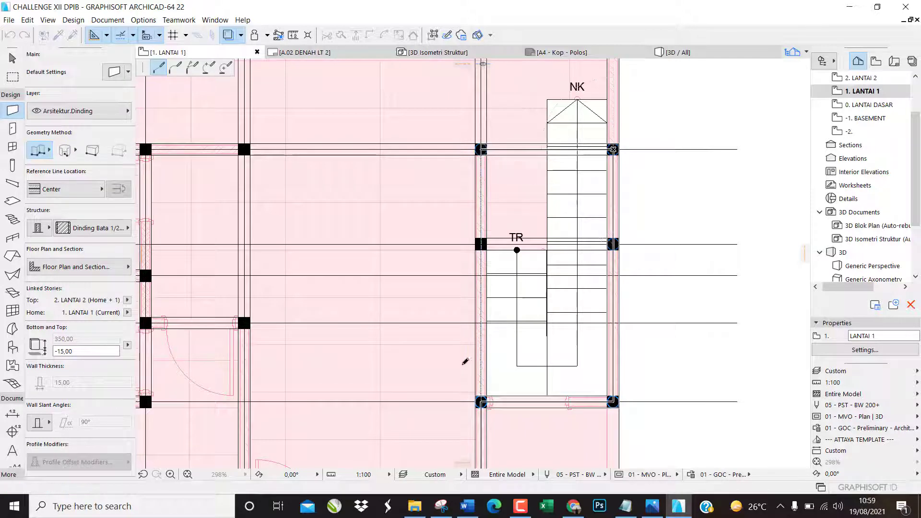
pyautogui.scroll(-2, 466, 324)
pyautogui.click(472, 234)
# Continue the wall from column D-8 along axis D to D-9 and along axis 9 to column A-9.
pyautogui.scroll(2, 466, 99)
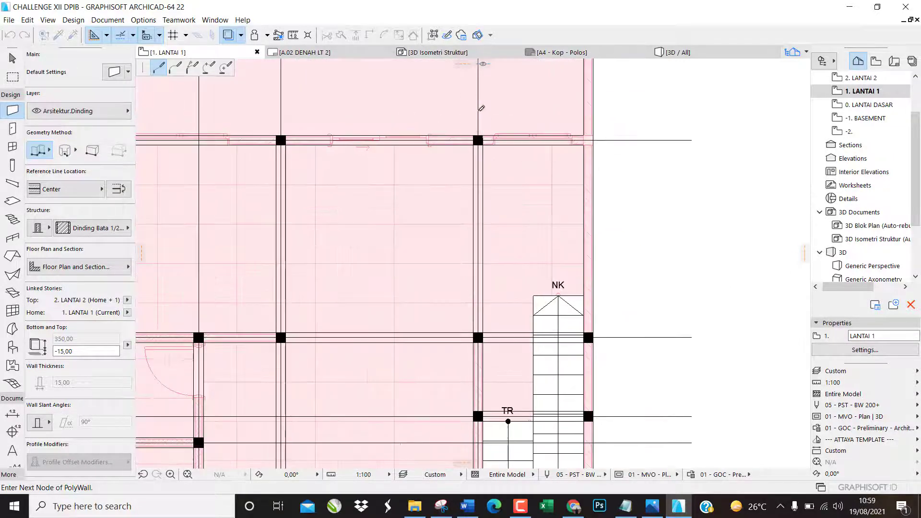
pyautogui.click(478, 139)
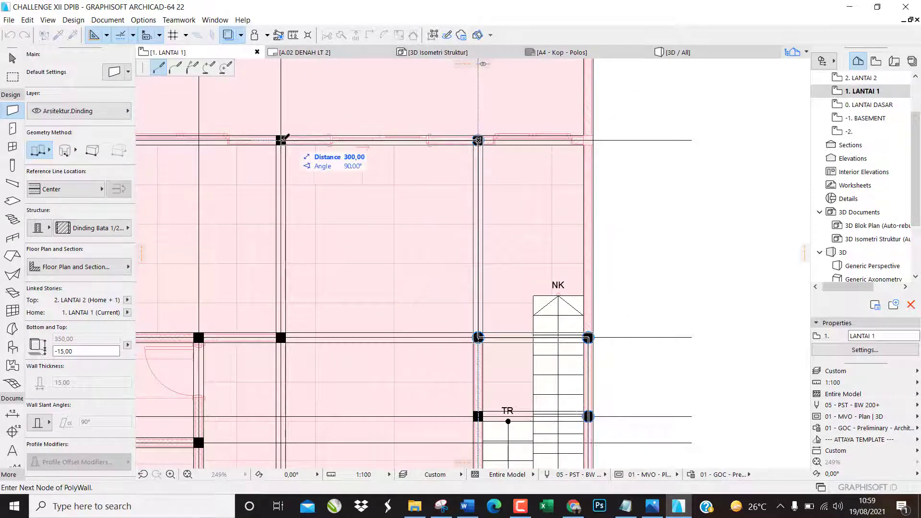
pyautogui.scroll(-2, 461, 188)
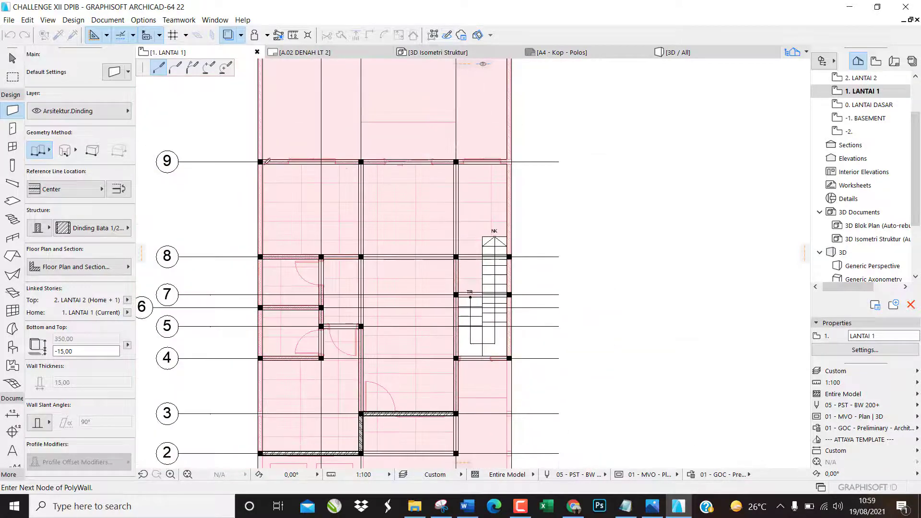
pyautogui.scroll(2, 259, 156)
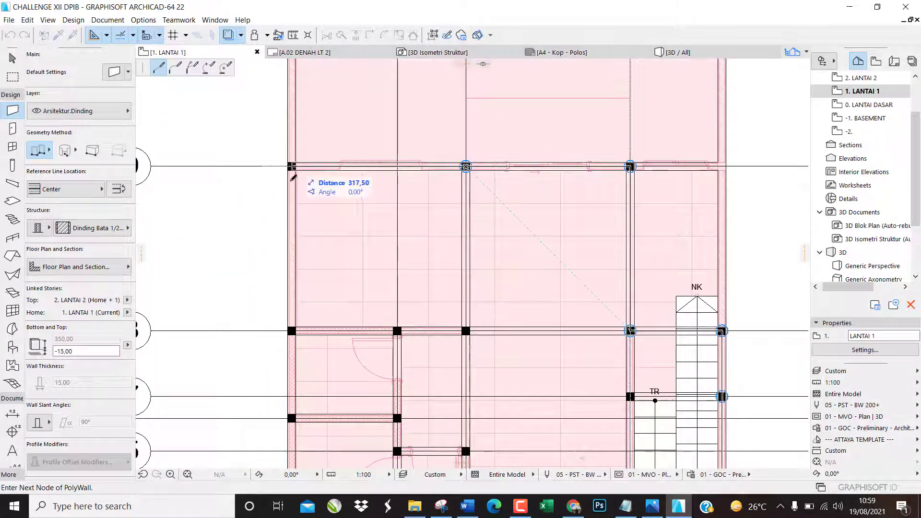
pyautogui.click(292, 166)
# Finish the continuous brick wall by running it along axis A from A-9 through the intermediate columns to A-2.
pyautogui.click(293, 330)
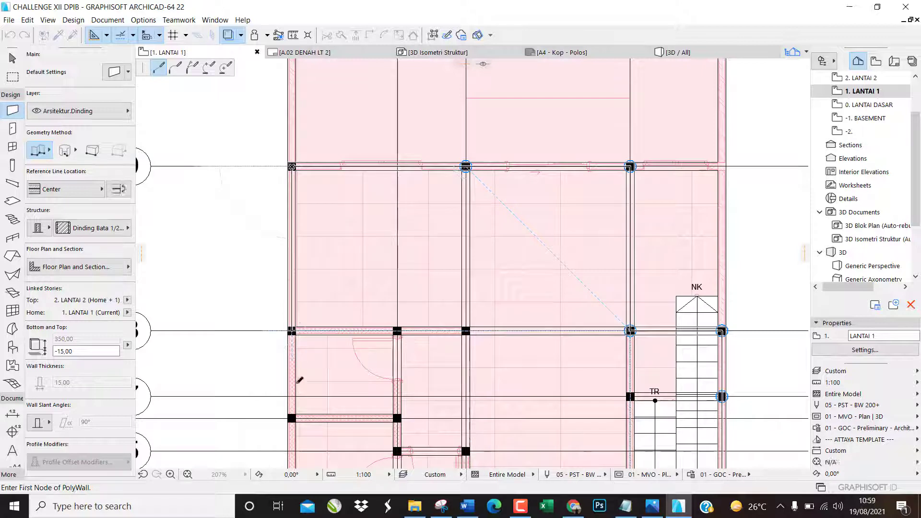
pyautogui.click(291, 418)
pyautogui.scroll(-2, 367, 154)
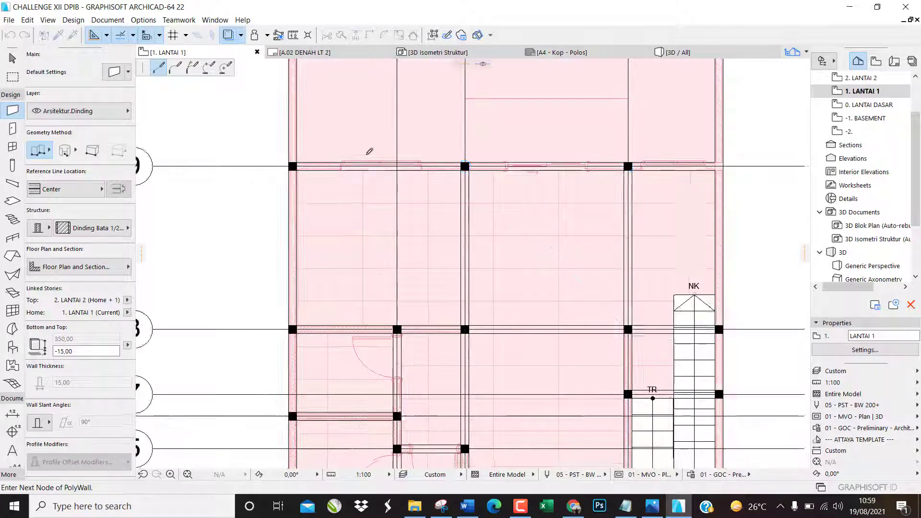
pyautogui.scroll(2, 332, 406)
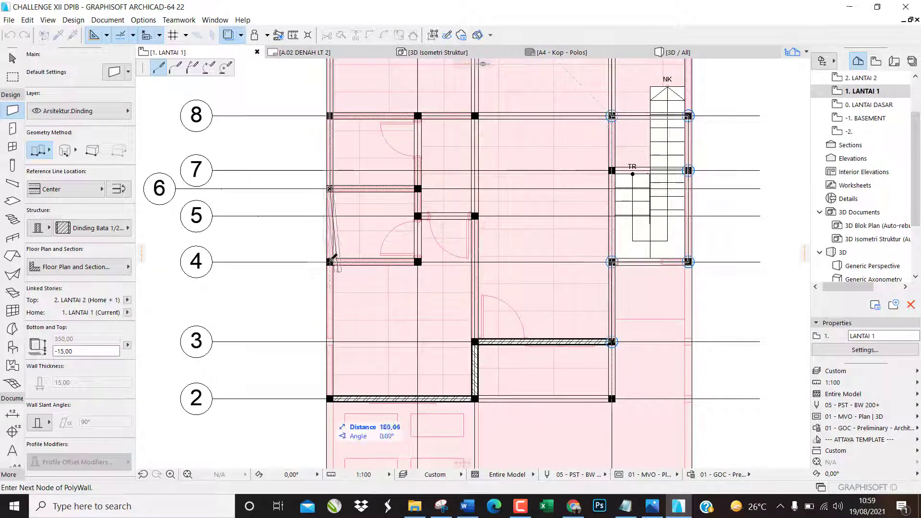
pyautogui.click(331, 397)
pyautogui.click(331, 398)
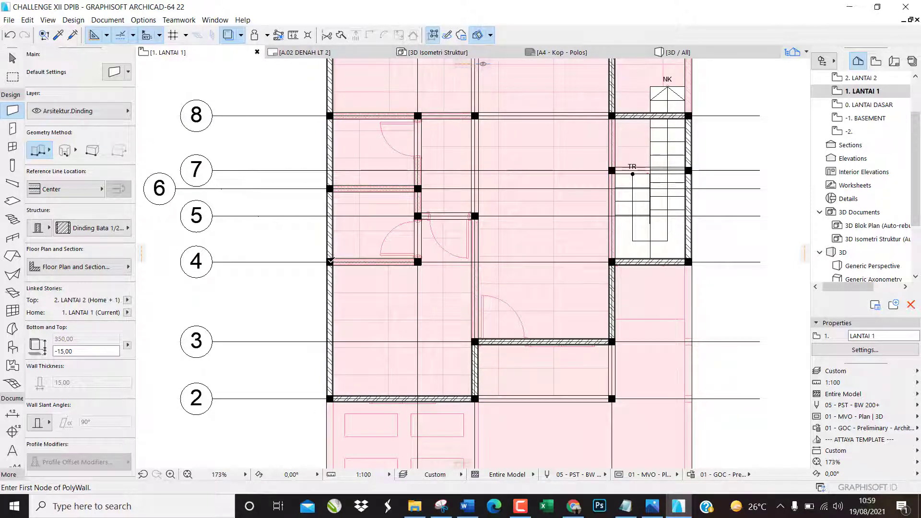
# Draw a brick wall from column A-4 along axis 4 to B-4, along axis B to B-6, and back along axis 6 to A-6.
pyautogui.click(331, 261)
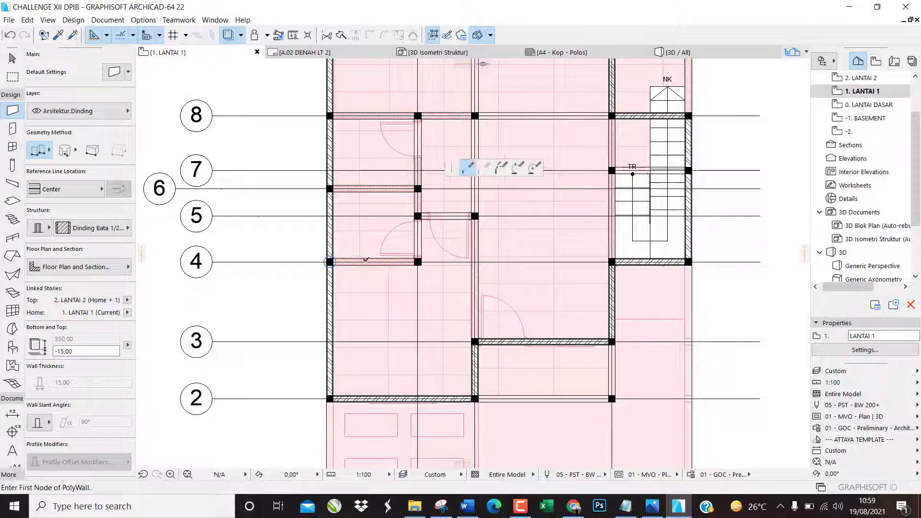
pyautogui.click(419, 261)
pyautogui.click(417, 216)
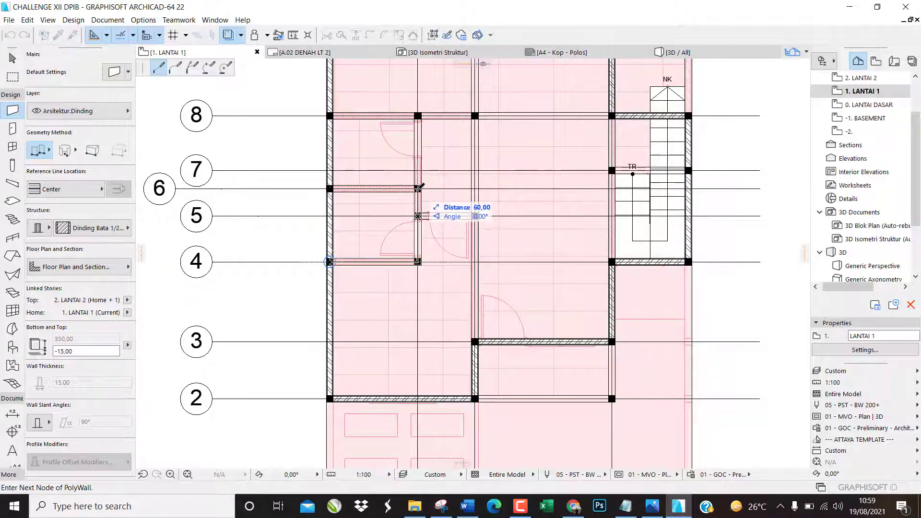
pyautogui.click(418, 188)
pyautogui.click(330, 188)
pyautogui.click(330, 188)
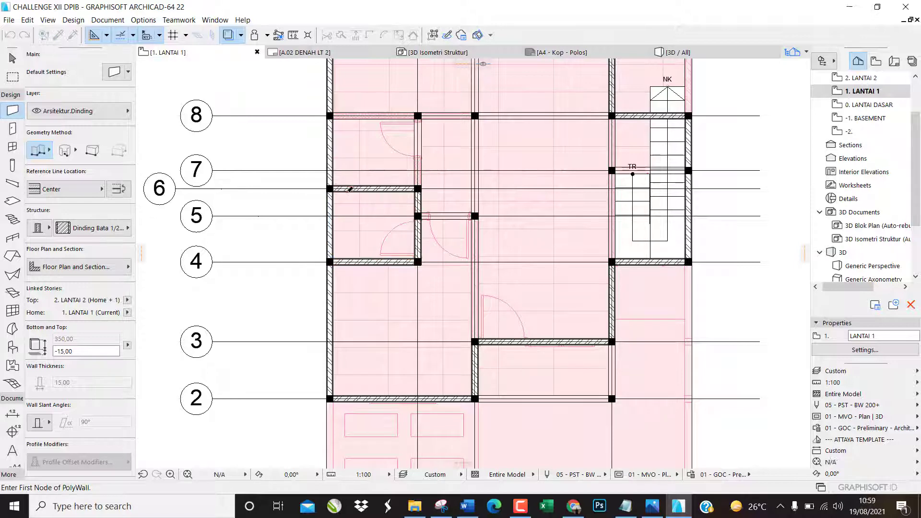
# Draw brick walls from column B-6 along axis B to B-8, and along axis 8 from column A-8 to C-8.
pyautogui.click(418, 189)
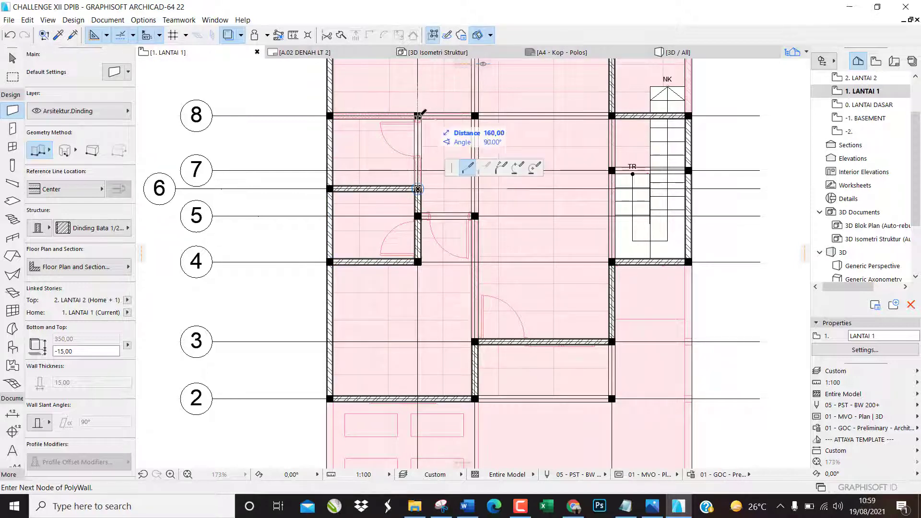
pyautogui.click(418, 116)
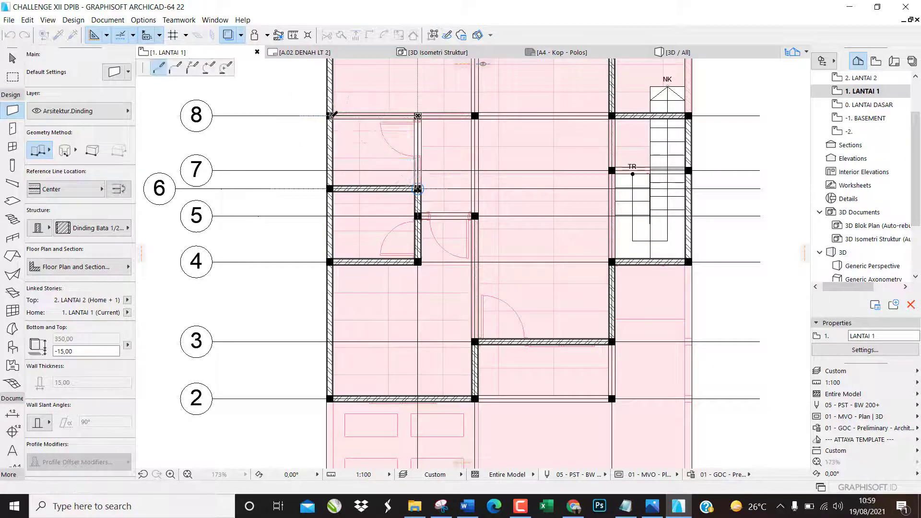
pyautogui.doubleClick(331, 116)
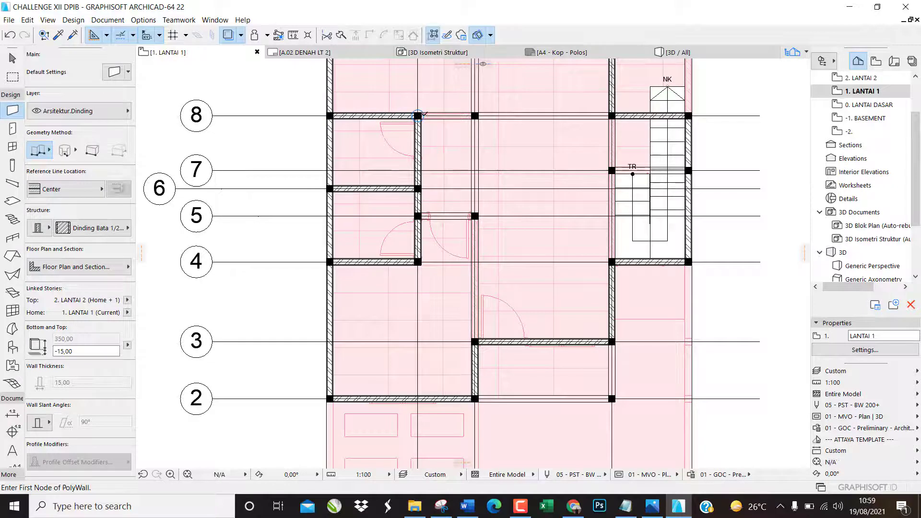
pyautogui.click(418, 115)
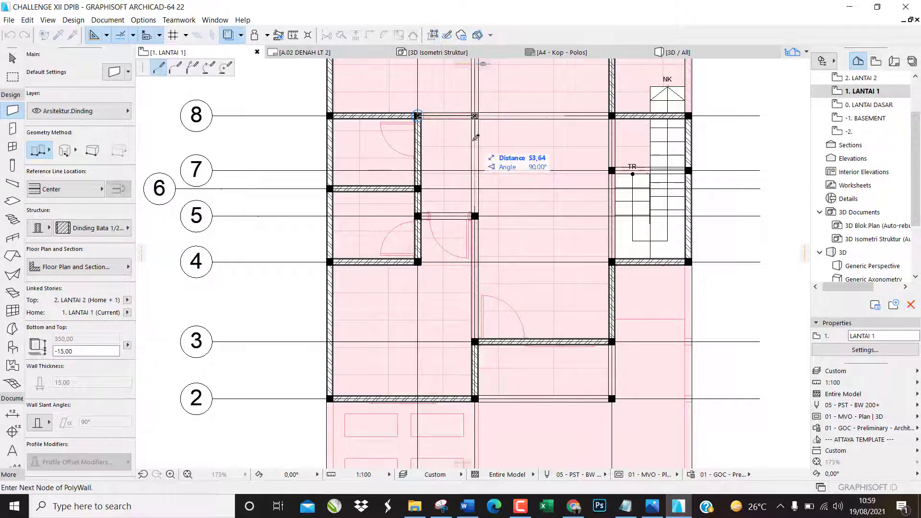
pyautogui.doubleClick(475, 116)
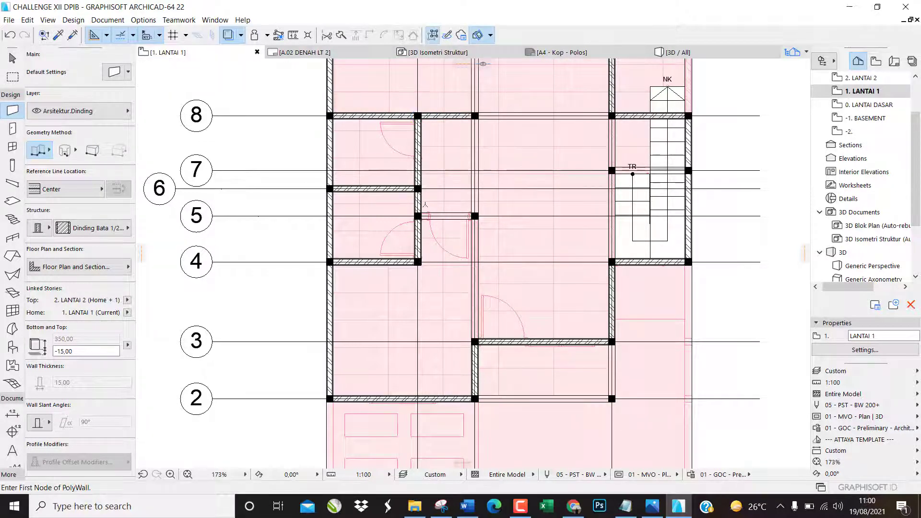
# Draw a brick wall from column B-5 along axis 5 to C-5 and along axis C to column C-3.
pyautogui.click(418, 216)
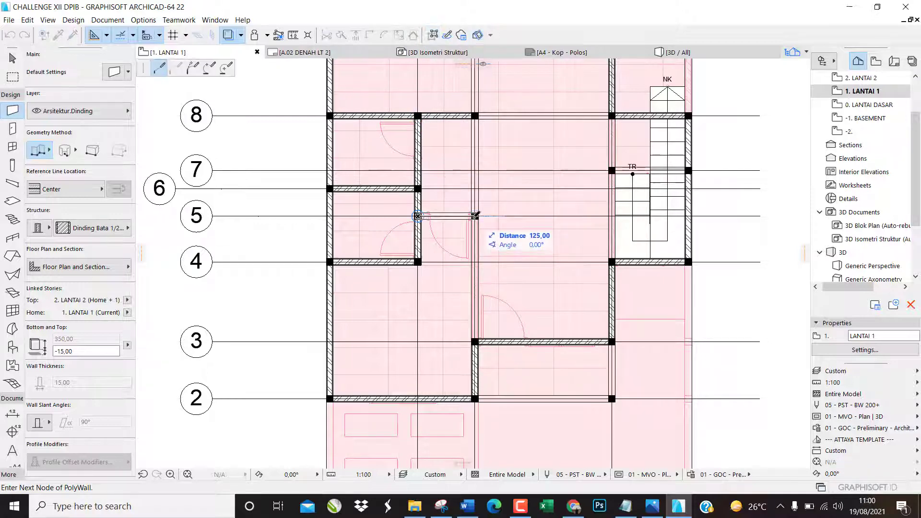
pyautogui.click(474, 216)
pyautogui.click(474, 341)
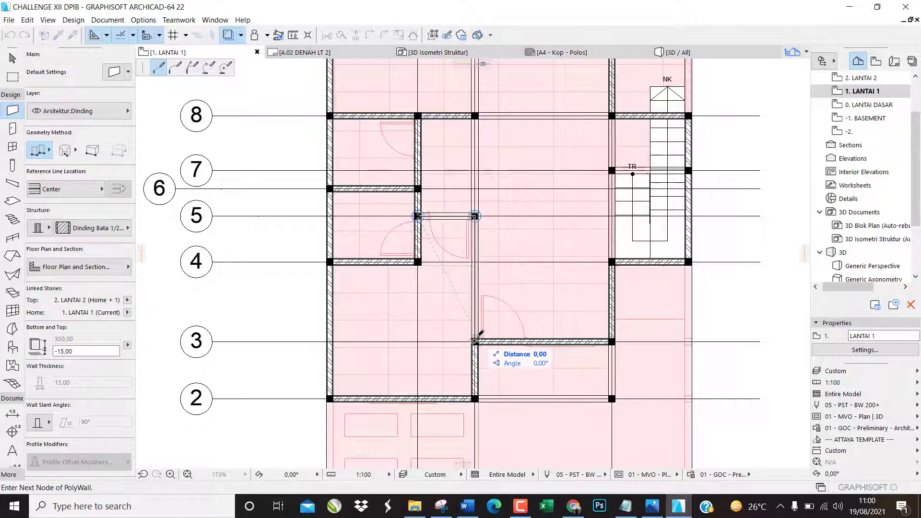
pyautogui.scroll(2, 484, 338)
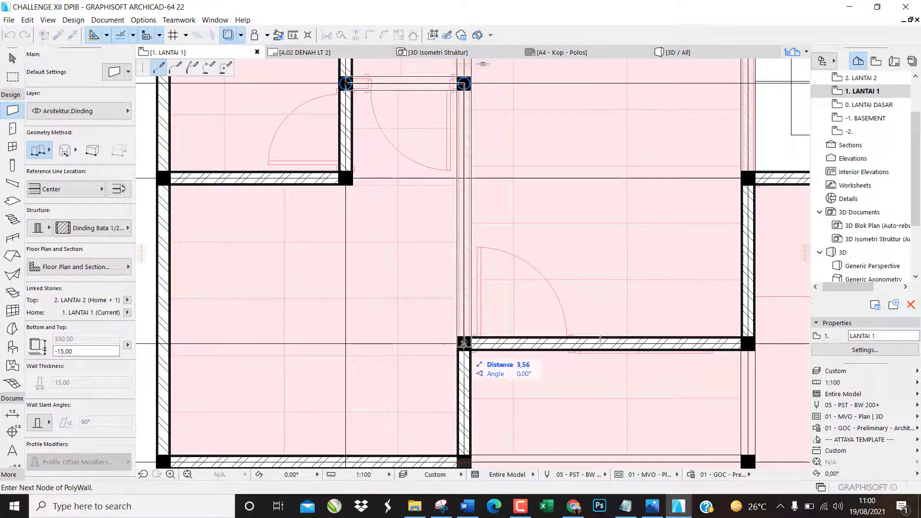
pyautogui.doubleClick(463, 343)
# Draw a brick wall beside the stairs along axis D from column D-4 to column D-7.
pyautogui.scroll(-4, 390, 335)
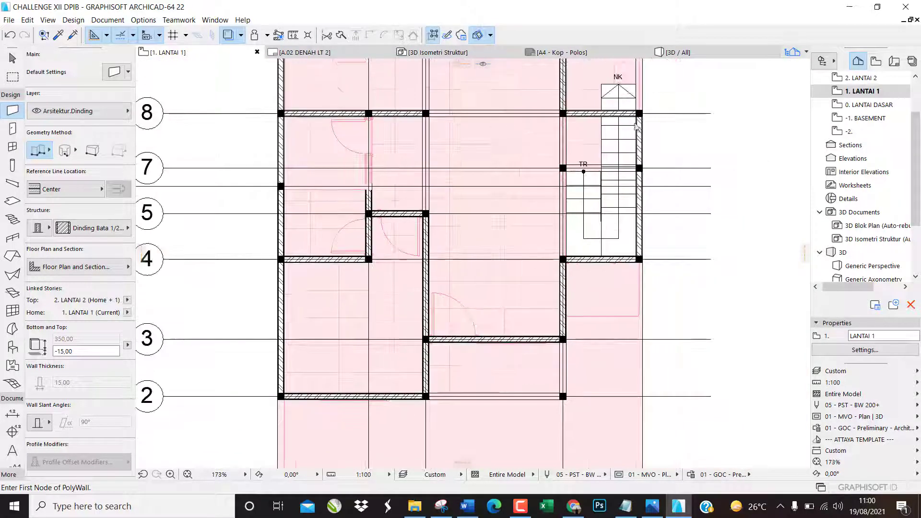
pyautogui.scroll(3, 583, 225)
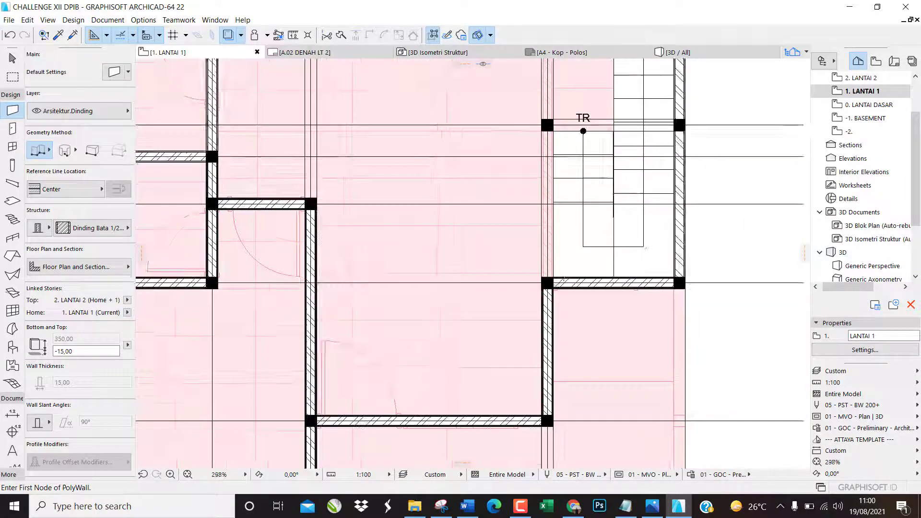
pyautogui.click(547, 282)
pyautogui.doubleClick(549, 123)
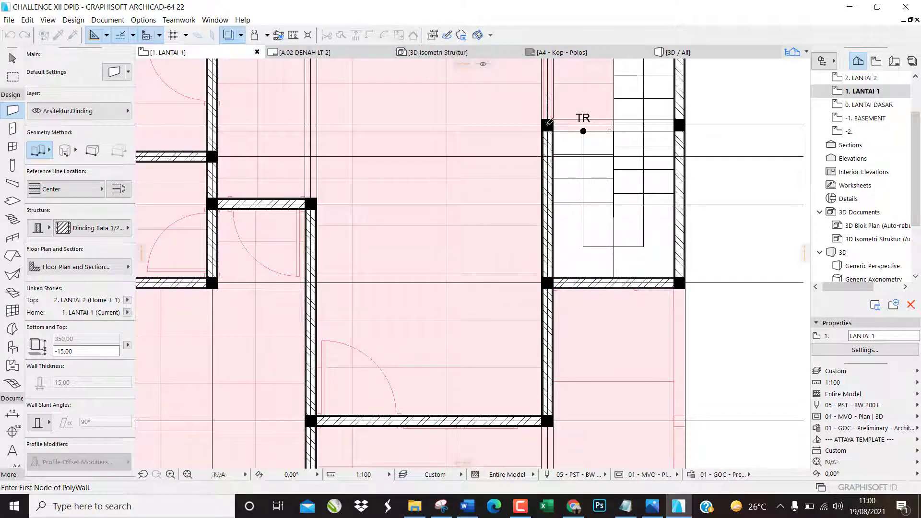
# Draw a brick wall from column C-9 along axis C to C-8 and along axis 8 to D-8, ending the Wall command.
pyautogui.scroll(-4, 439, 352)
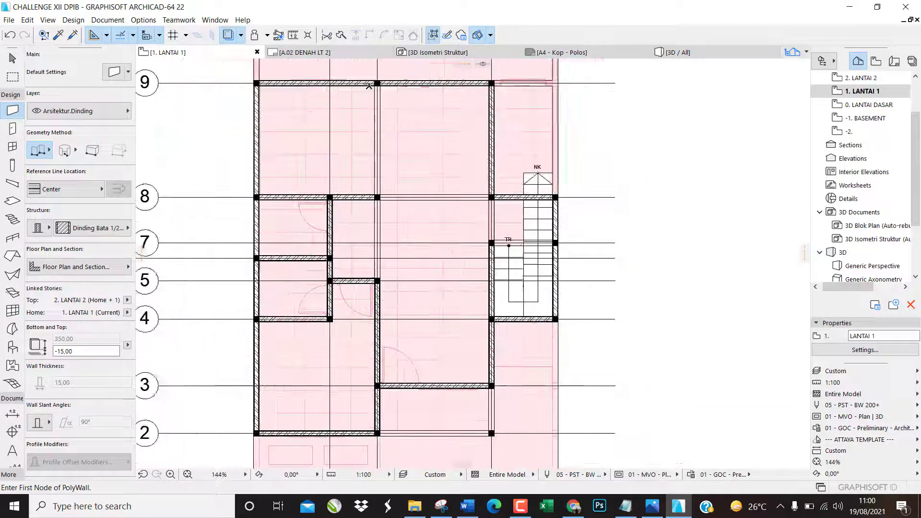
pyautogui.scroll(2, 369, 86)
pyautogui.click(382, 81)
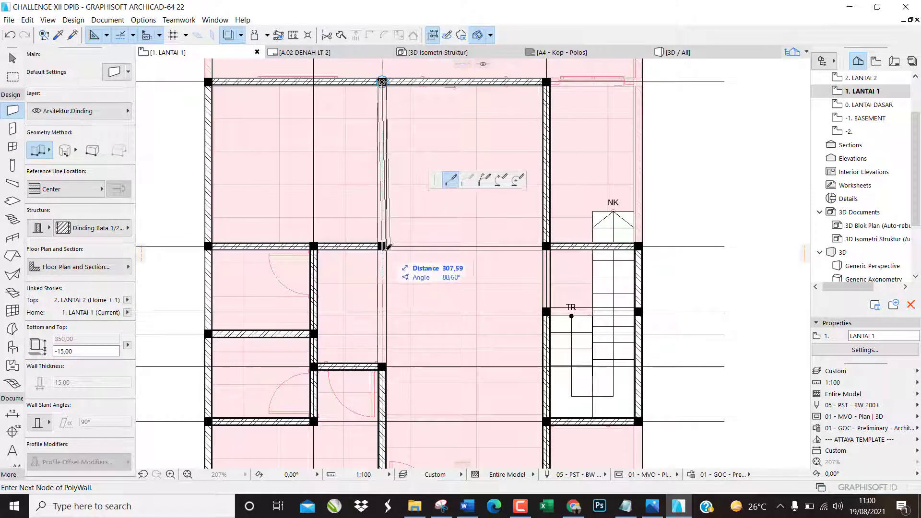
pyautogui.click(383, 245)
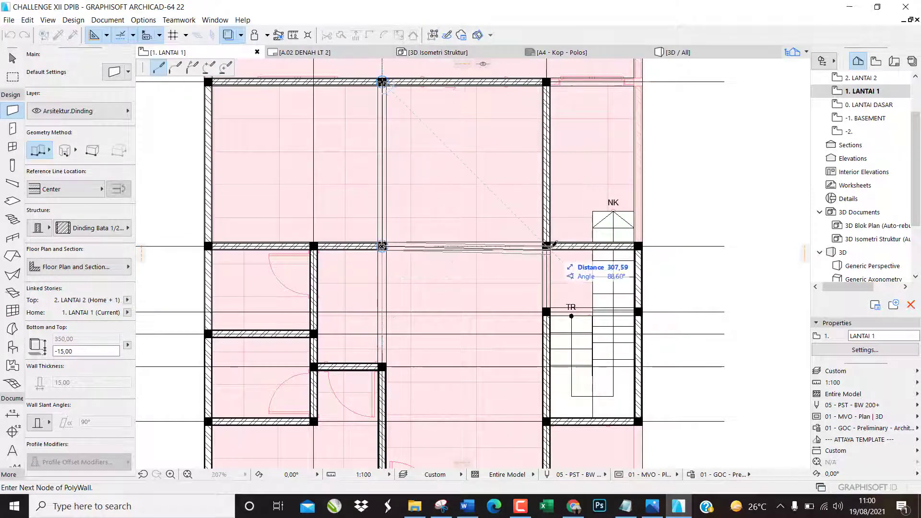
pyautogui.doubleClick(547, 245)
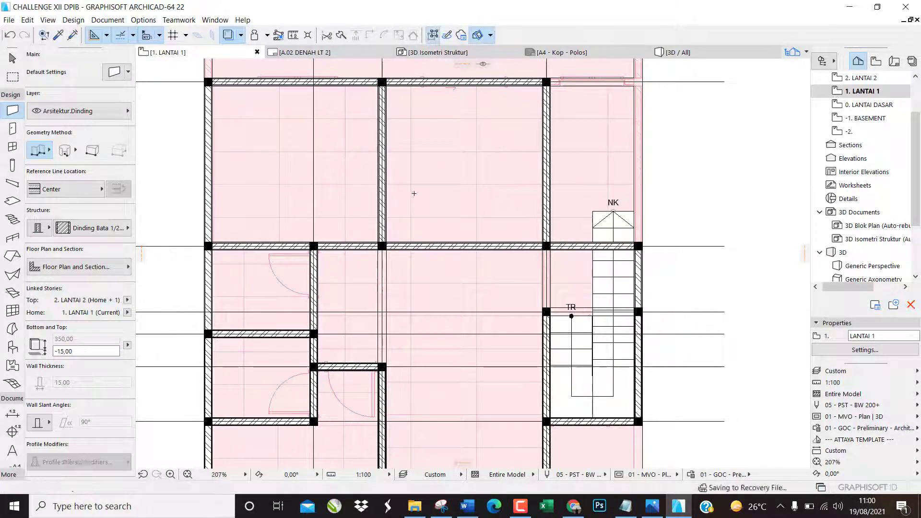
pyautogui.scroll(-3, 384, 195)
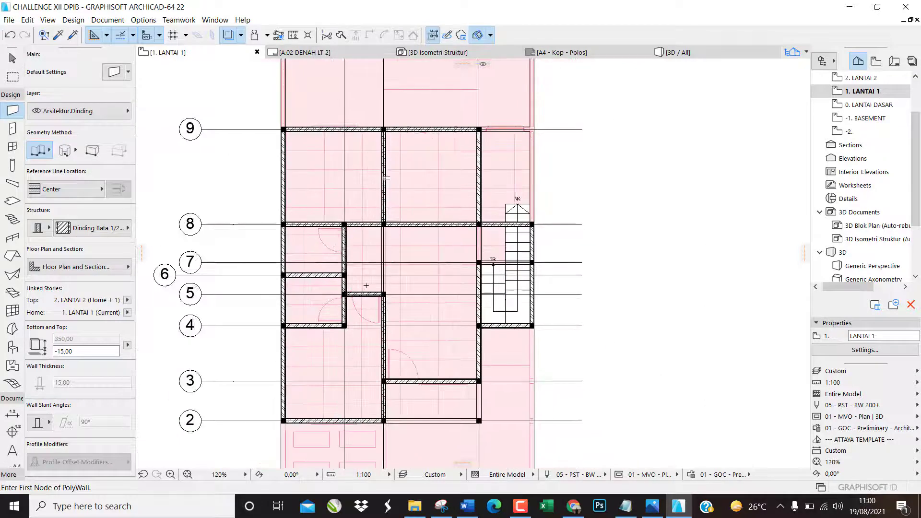
pyautogui.scroll(2, 367, 285)
pyautogui.press('Escape')
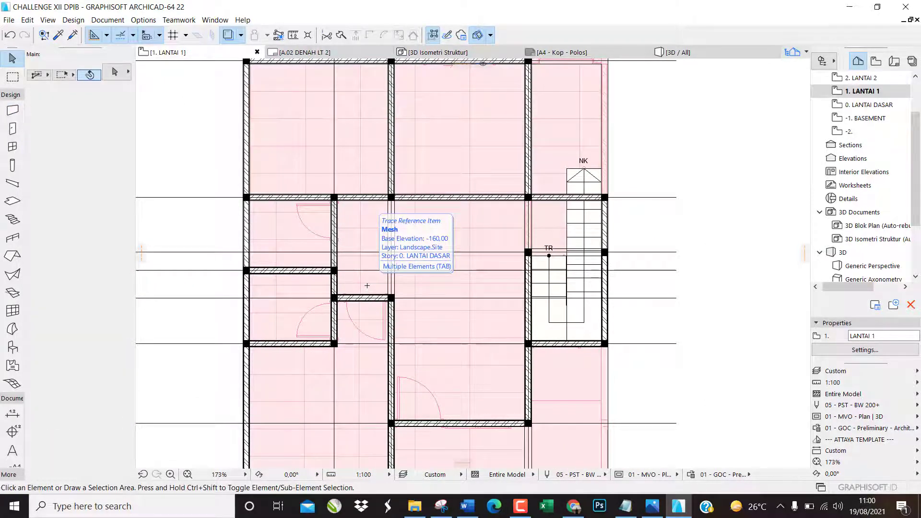
# Hide the Struktur Balok layer so the walls under the beams can be selected.
pyautogui.scroll(2, 249, 290)
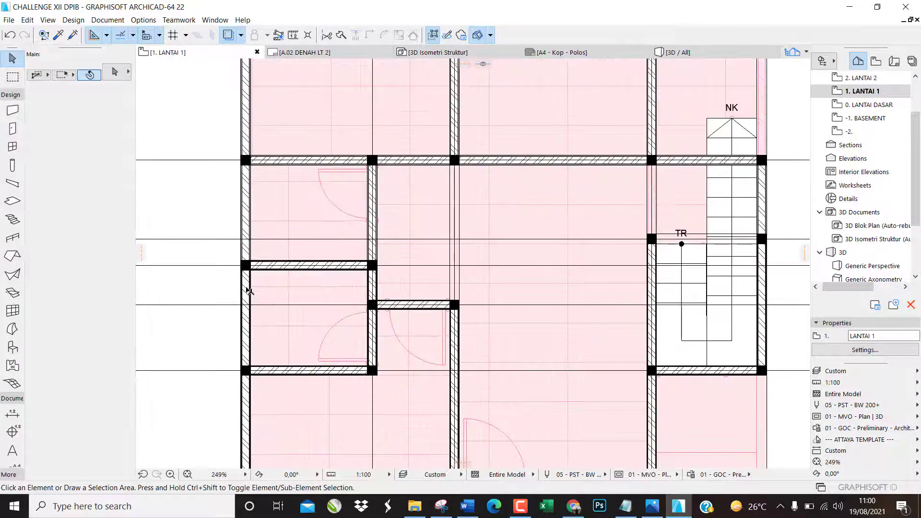
pyautogui.click(249, 290)
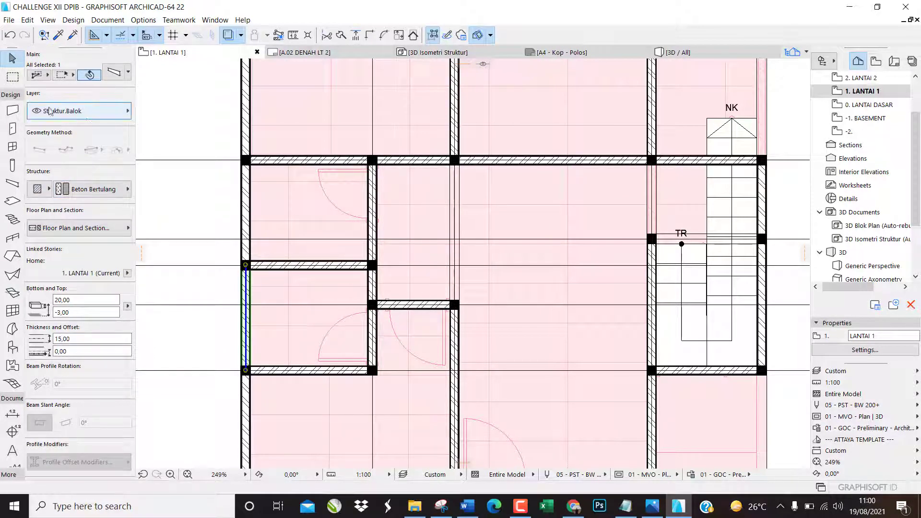
pyautogui.click(381, 187)
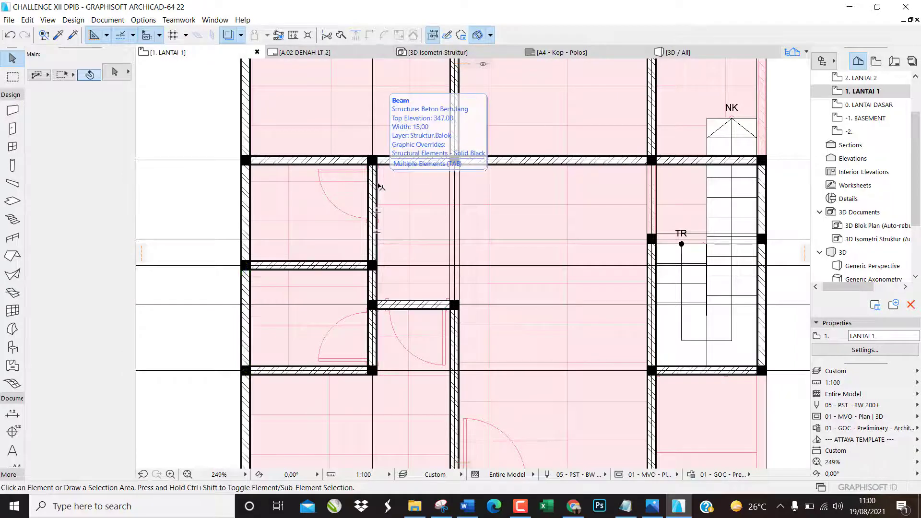
pyautogui.hotkey('ctrl', 'l')
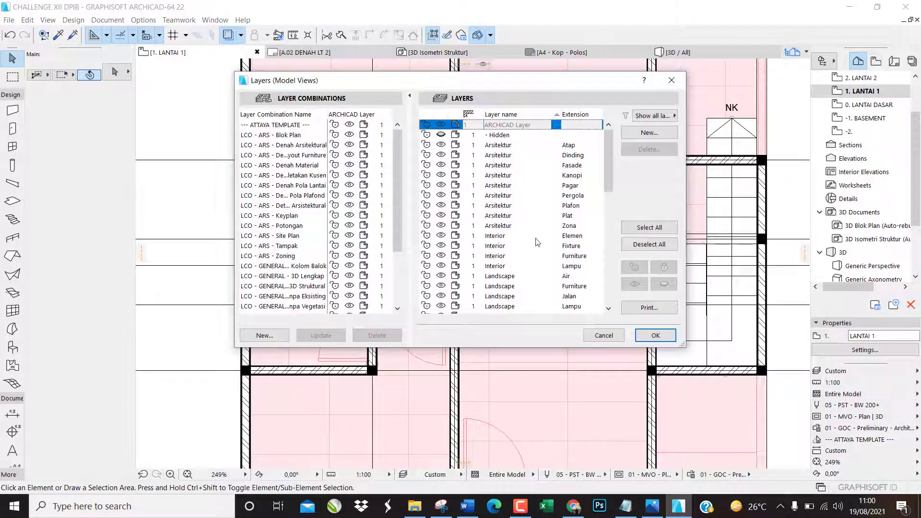
pyautogui.scroll(-1, 573, 197)
pyautogui.scroll(-5, 573, 196)
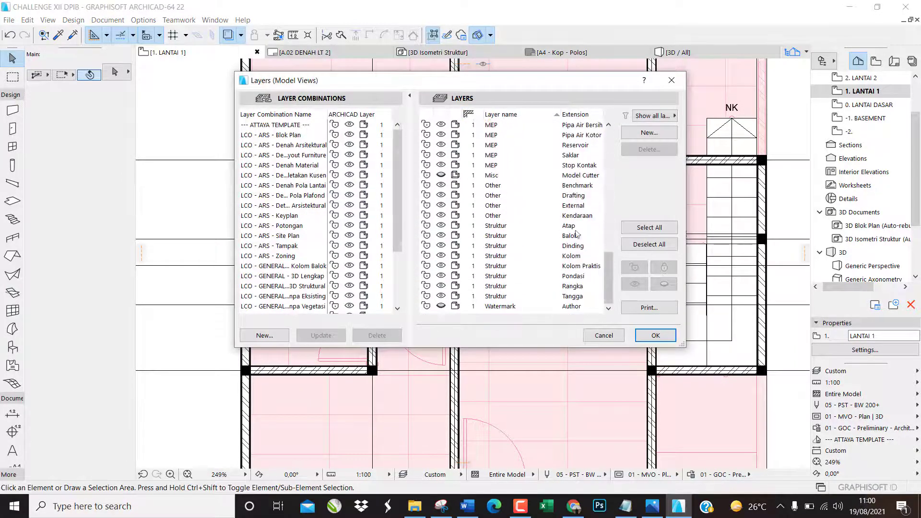
pyautogui.click(445, 236)
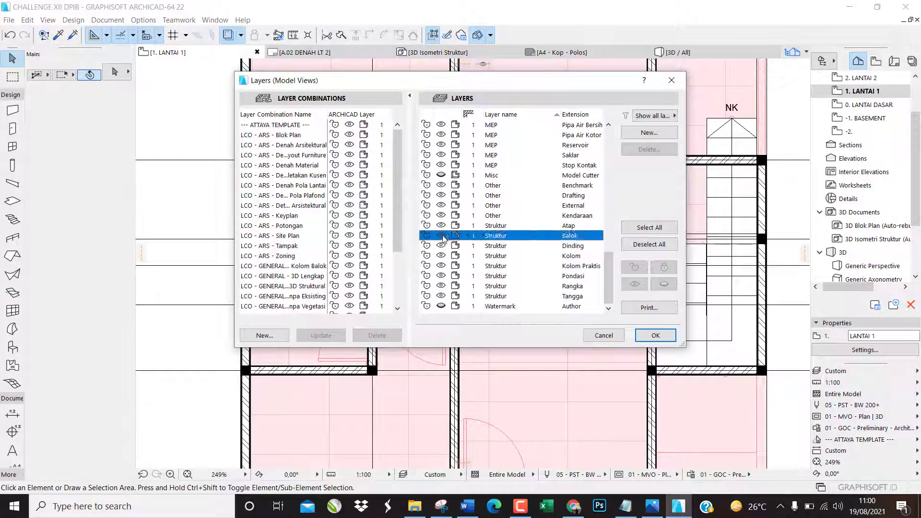
pyautogui.click(652, 336)
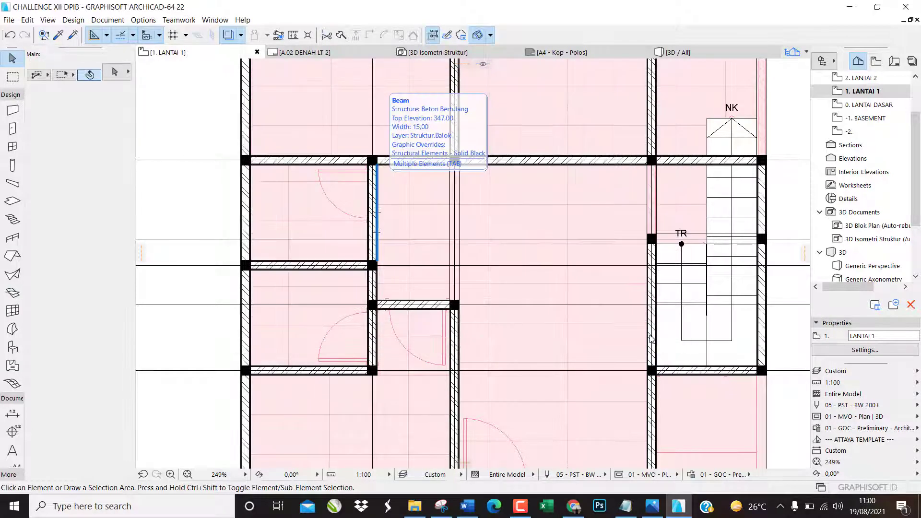
# Change the eight walls around the two small rooms between axes A-B and 4-8 to Dinding Bata Trassram 1/2 Batu.
pyautogui.click(245, 206)
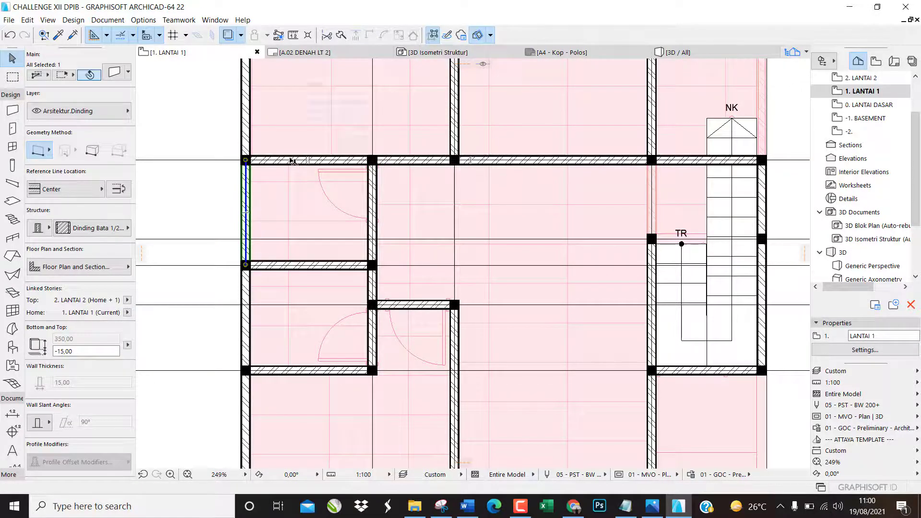
pyautogui.keyDown('shift'); pyautogui.click(292, 160); pyautogui.keyUp('shift')
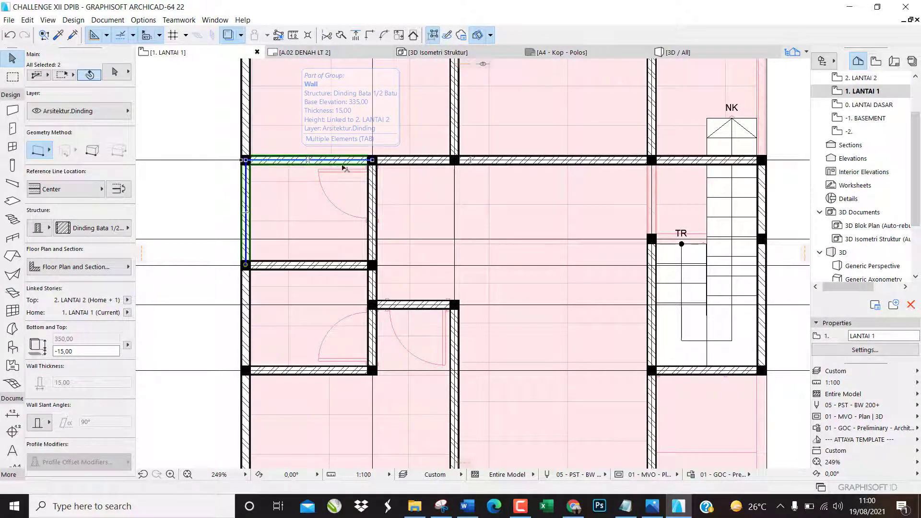
pyautogui.keyDown('shift'); pyautogui.click(372, 192); pyautogui.keyUp('shift')
pyautogui.keyDown('shift'); pyautogui.click(330, 267); pyautogui.keyUp('shift')
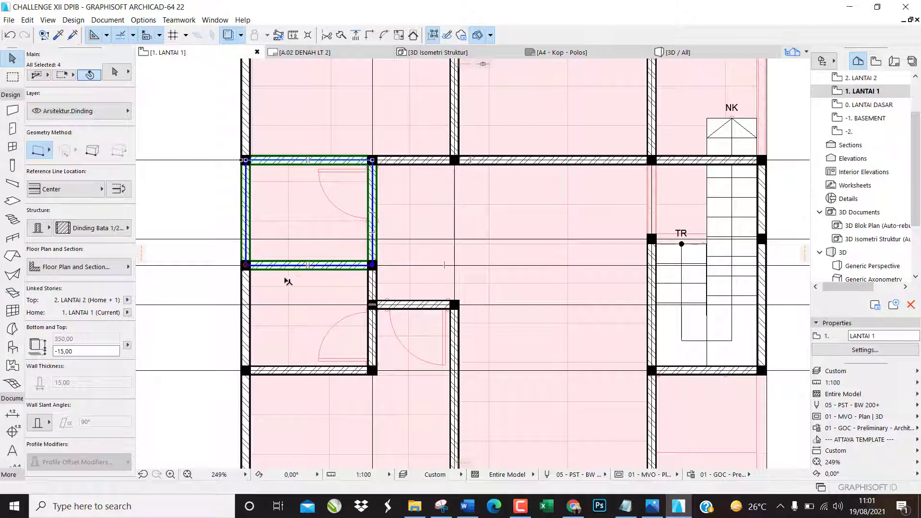
pyautogui.keyDown('shift'); pyautogui.click(246, 312); pyautogui.keyUp('shift')
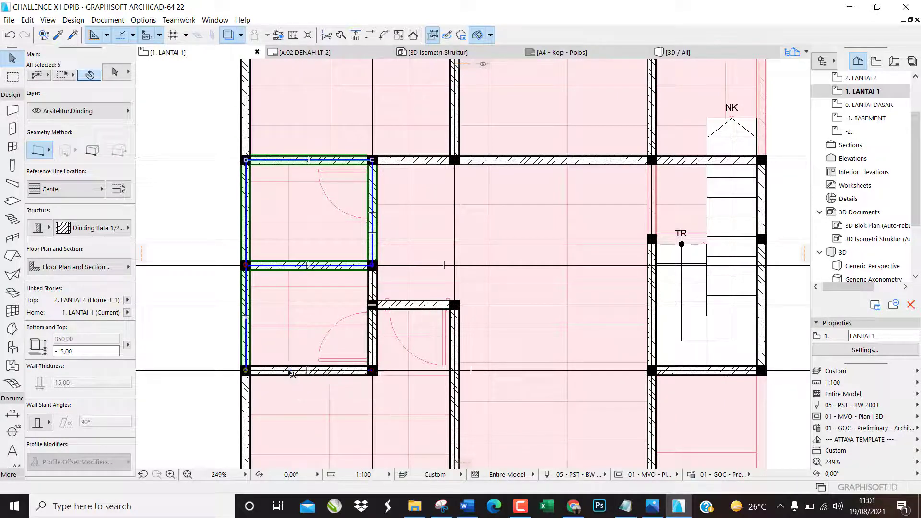
pyautogui.keyDown('shift'); pyautogui.click(290, 371); pyautogui.keyUp('shift')
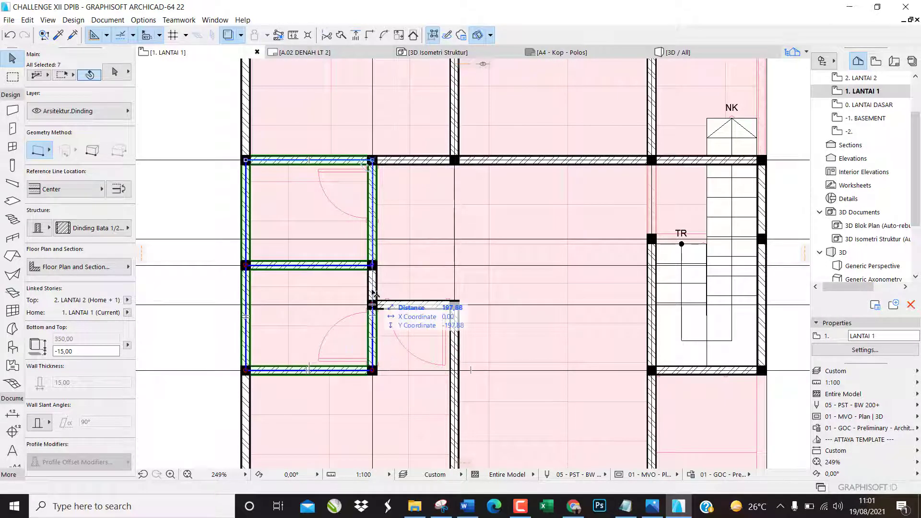
pyautogui.keyDown('shift'); pyautogui.click(373, 293); pyautogui.keyUp('shift')
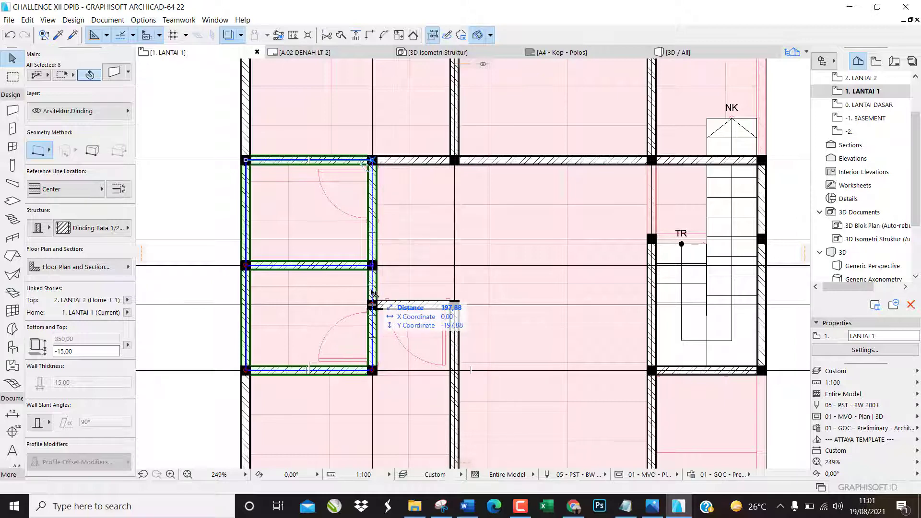
pyautogui.click(106, 231)
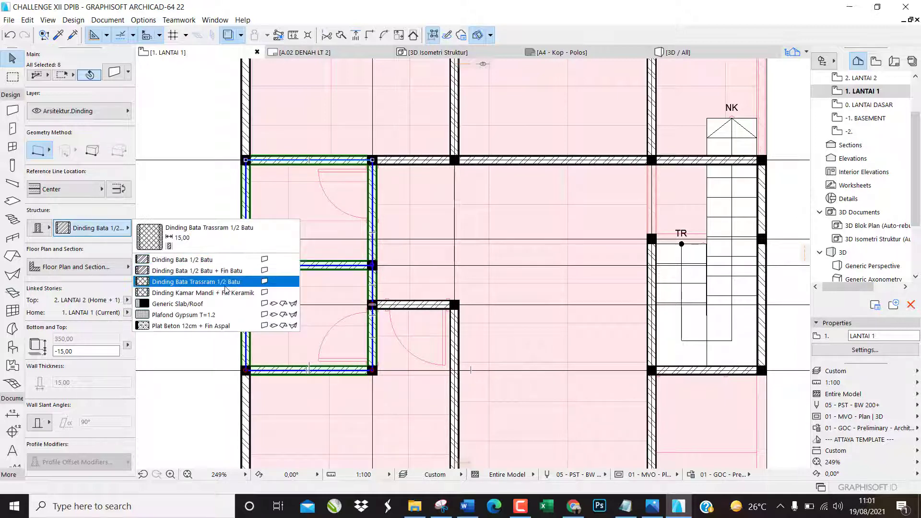
pyautogui.click(225, 286)
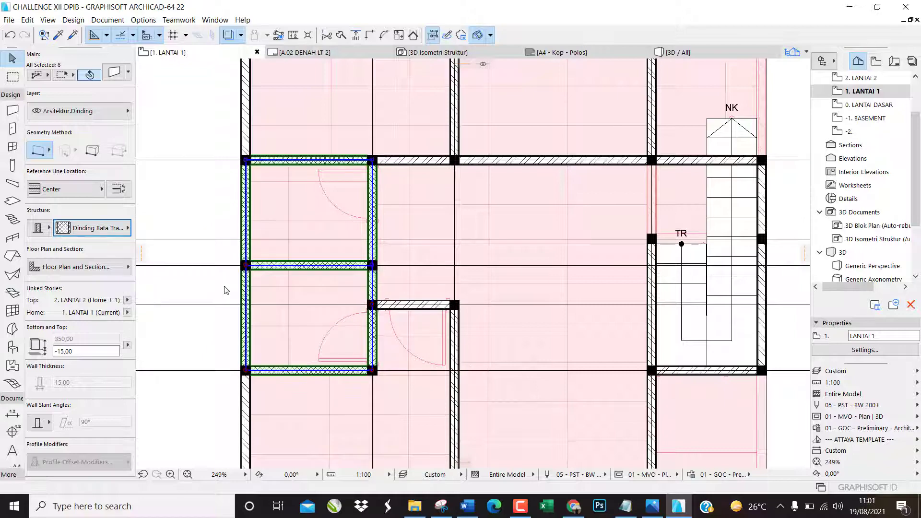
pyautogui.click(264, 257)
pyautogui.scroll(3, 253, 233)
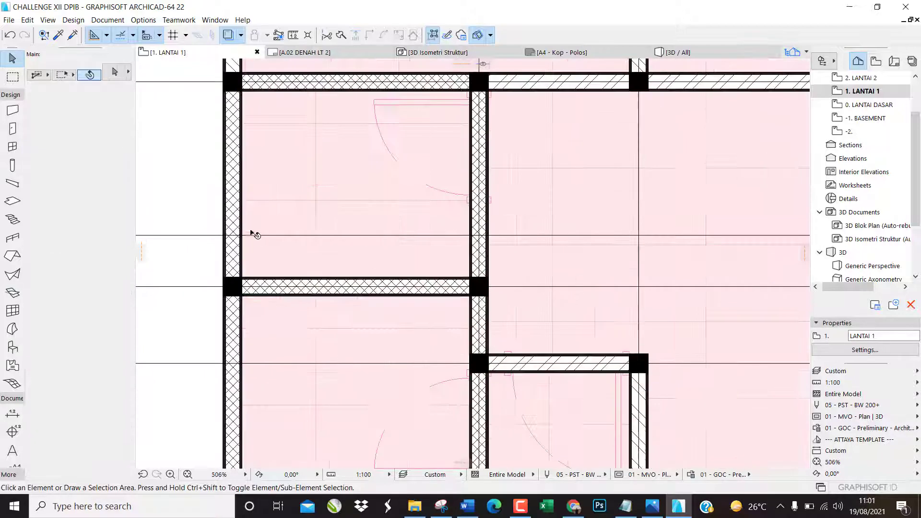
# Make the Struktur Balok layer visible again.
pyautogui.scroll(-6, 264, 219)
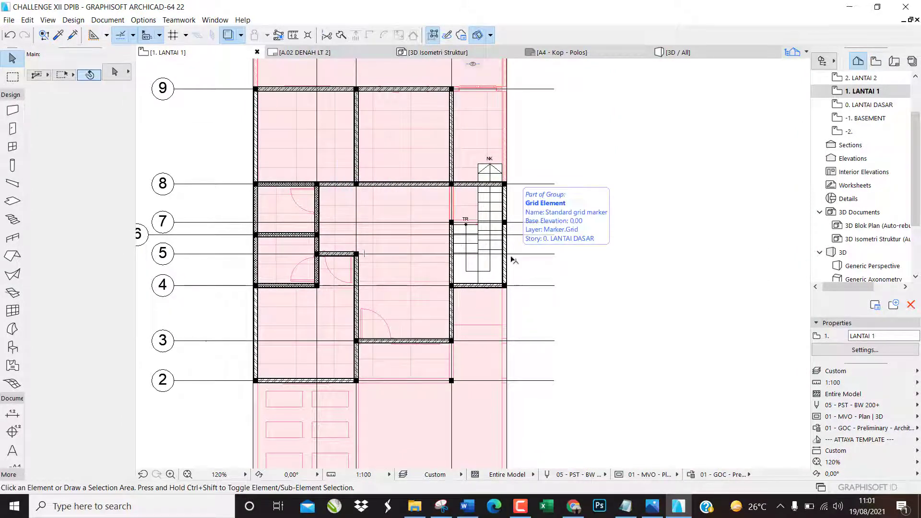
pyautogui.hotkey('ctrl', 'l')
pyautogui.scroll(-10, 594, 220)
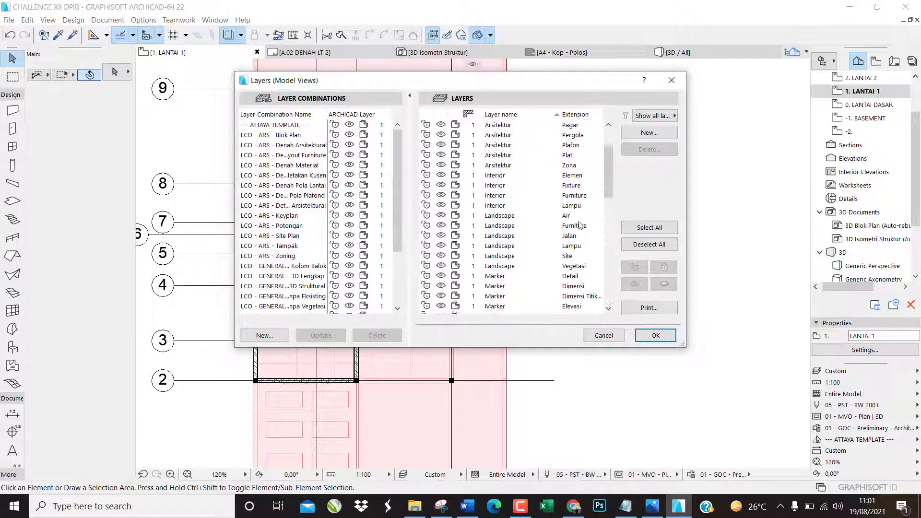
pyautogui.click(441, 237)
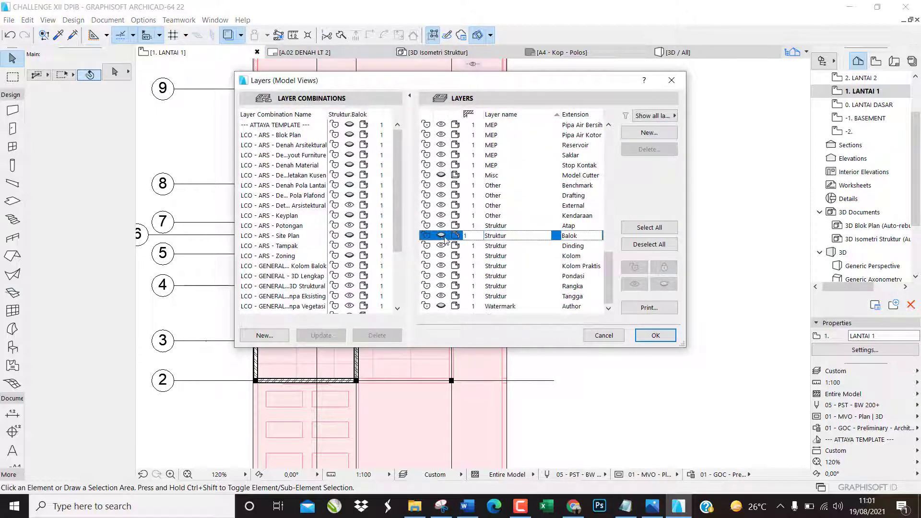
pyautogui.click(657, 335)
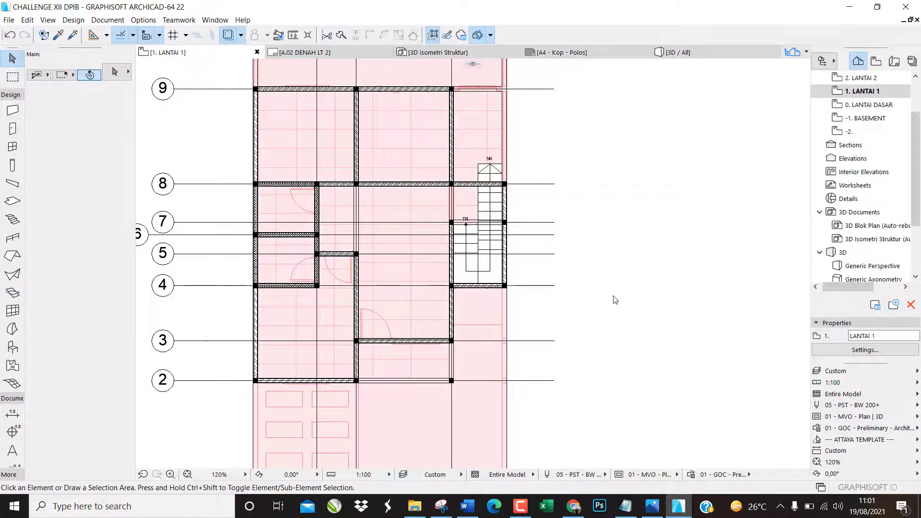
# Inspect the upper-floor walls and beams in the 3D view from several angles, then return to the floor plan.
pyautogui.press('F3')
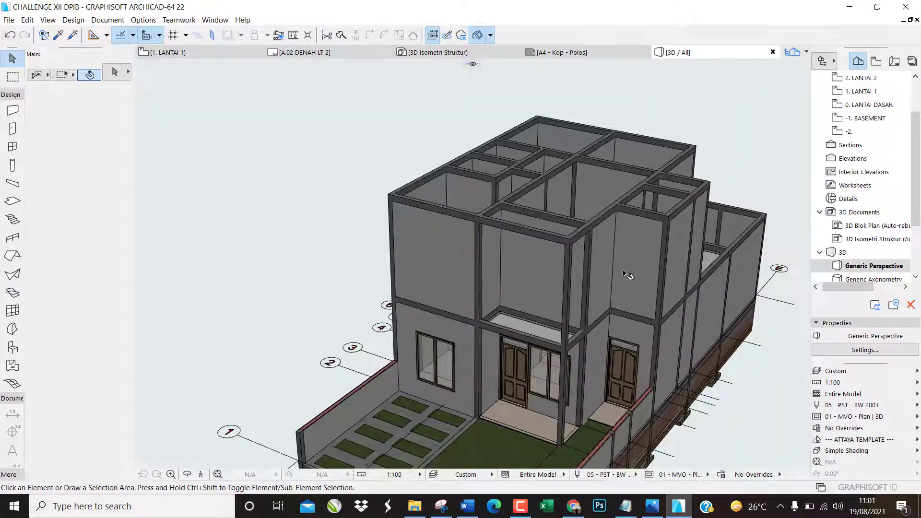
pyautogui.moveTo(624, 274); pyautogui.dragTo(637, 288)
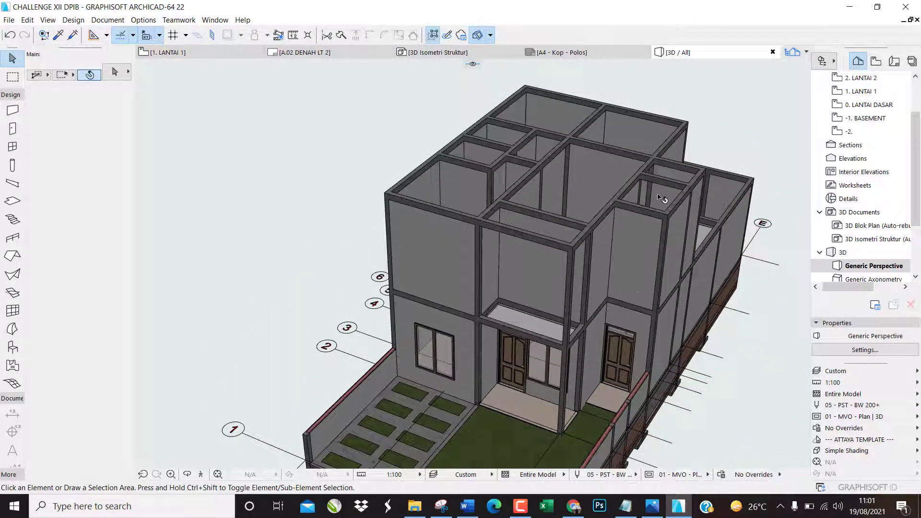
pyautogui.moveTo(700, 212); pyautogui.dragTo(712, 179)
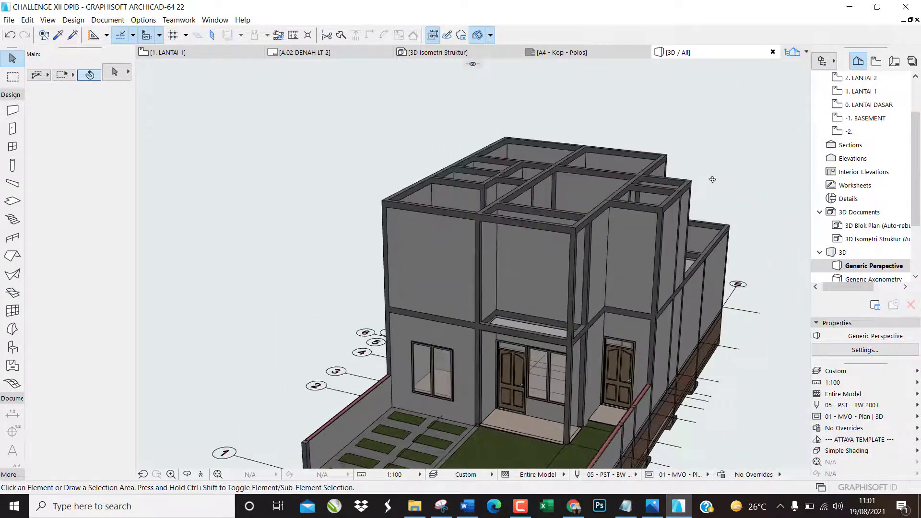
pyautogui.press('F2')
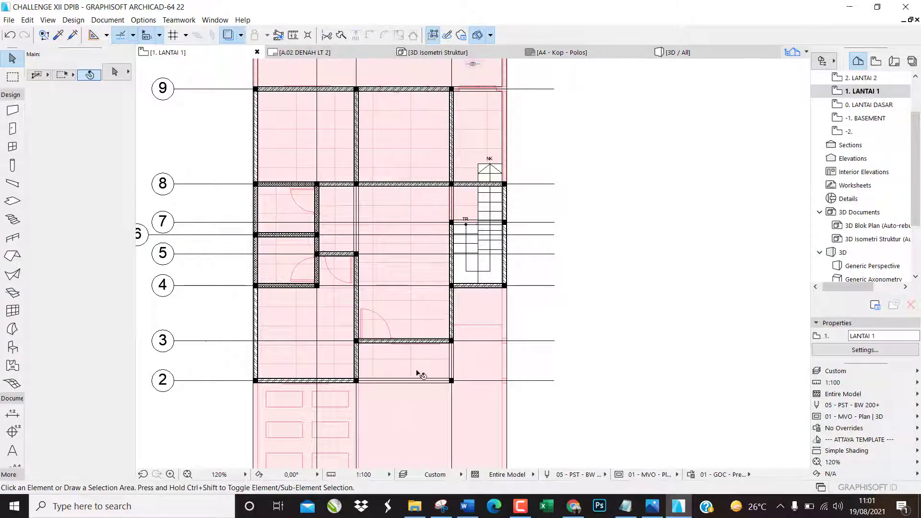
# Choose Door with Transom 22 from the Hinged Doors 22 library folder as the default door.
pyautogui.scroll(4, 393, 408)
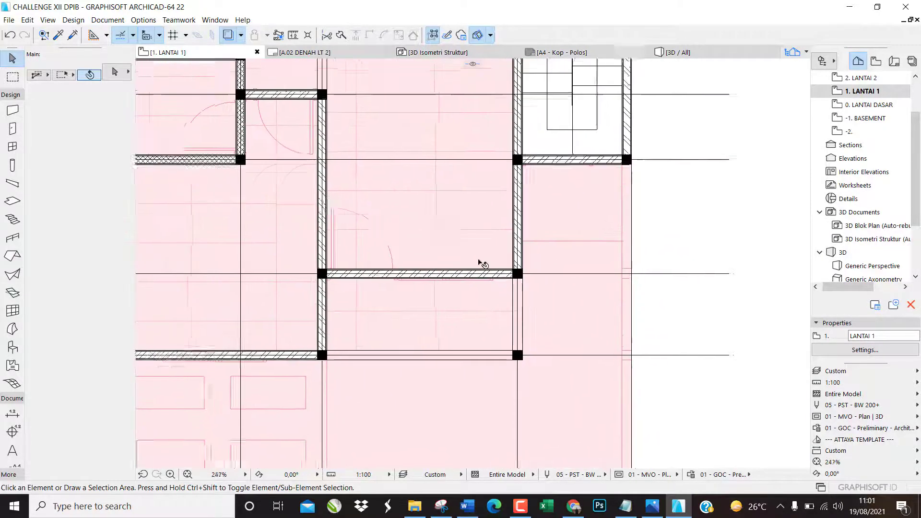
pyautogui.scroll(-4, 481, 261)
pyautogui.scroll(3, 370, 318)
pyautogui.scroll(1, 421, 293)
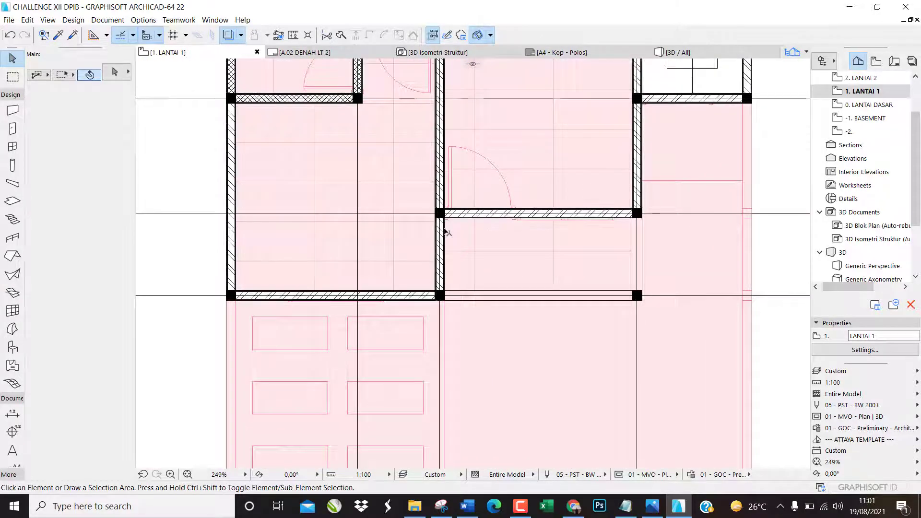
pyautogui.click(14, 130)
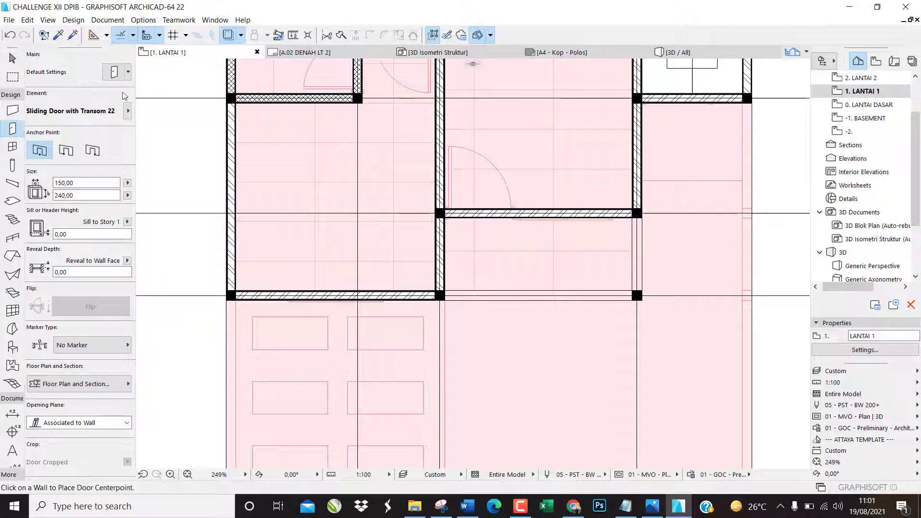
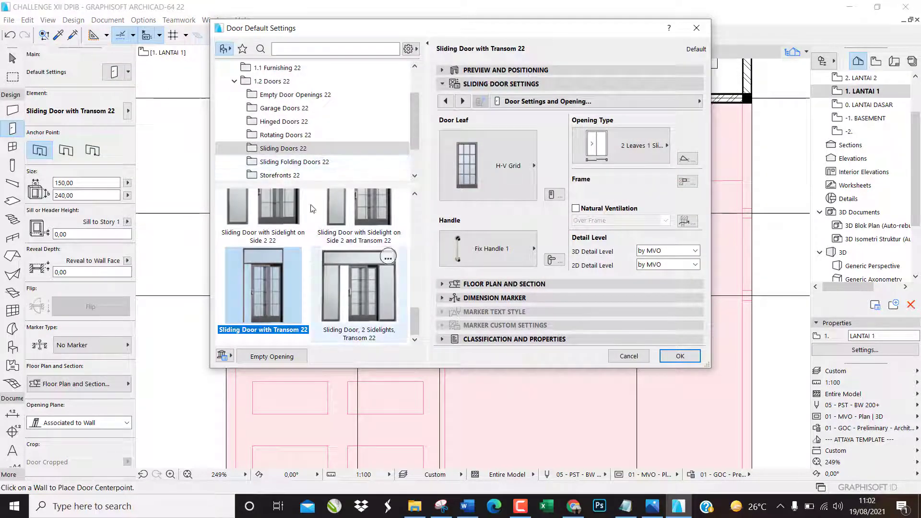
pyautogui.click(301, 126)
pyautogui.scroll(-6, 312, 244)
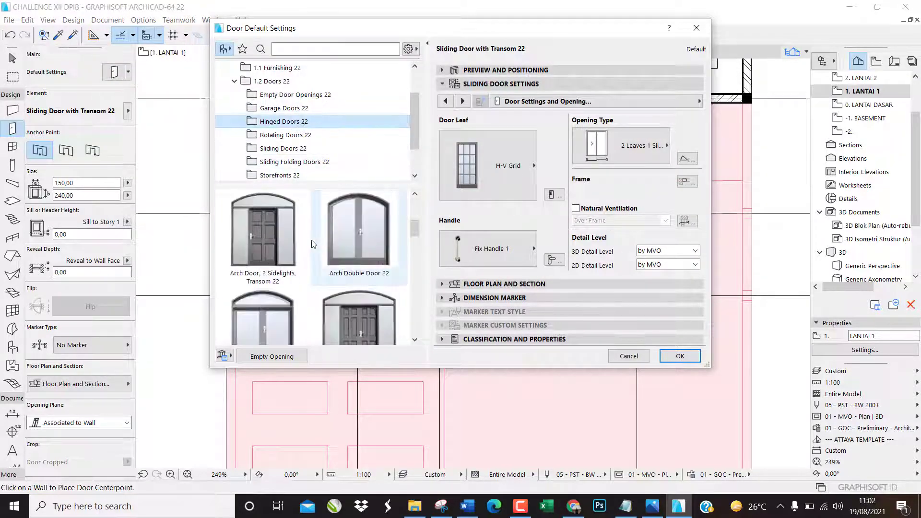
pyautogui.scroll(-4, 312, 245)
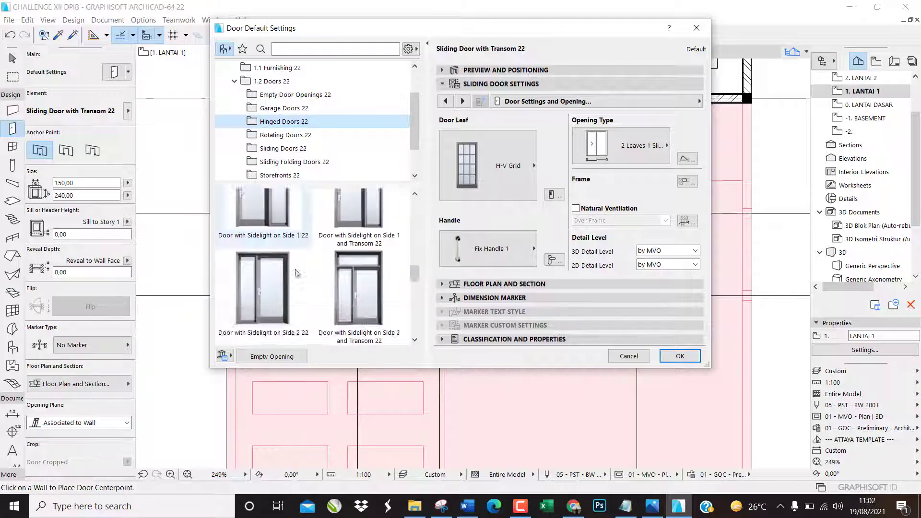
pyautogui.click(276, 244)
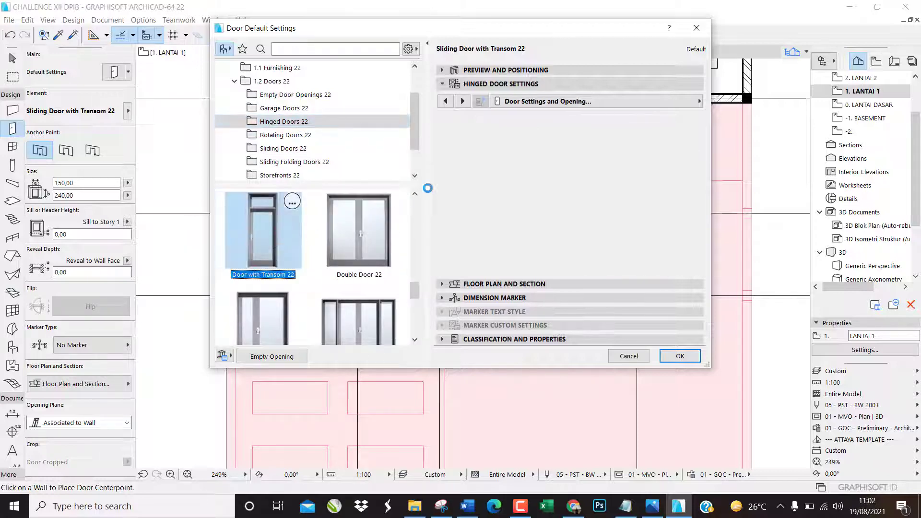
# Set the default Door with Transom 22 to leaf Style 6 and Handle 6, and accept the settings.
pyautogui.click(508, 166)
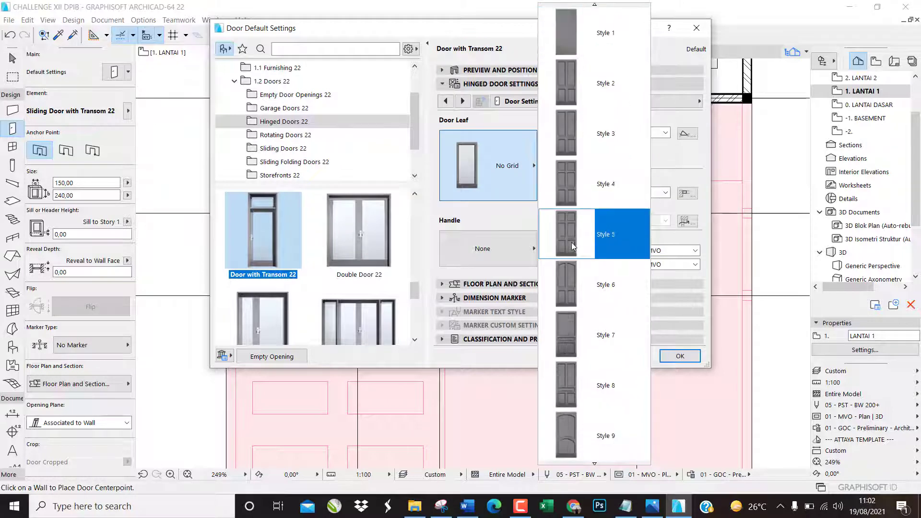
pyautogui.scroll(-3, 583, 331)
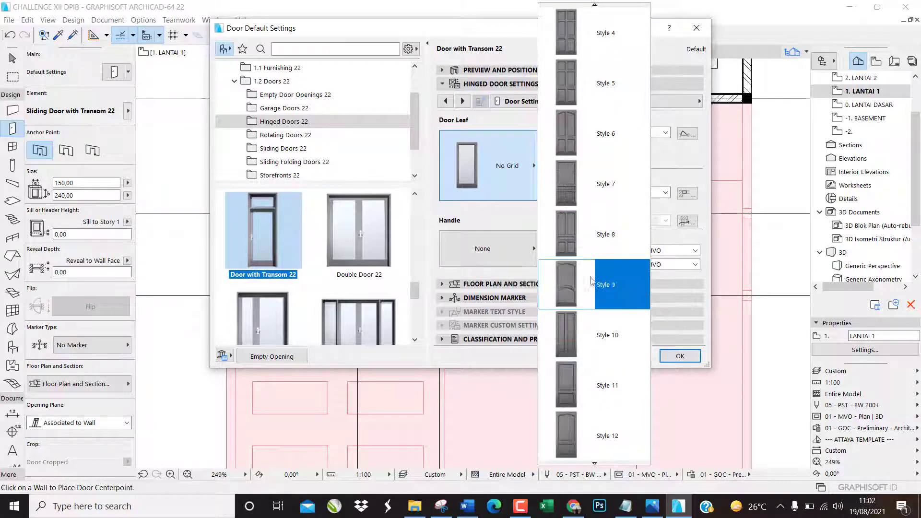
pyautogui.click(574, 143)
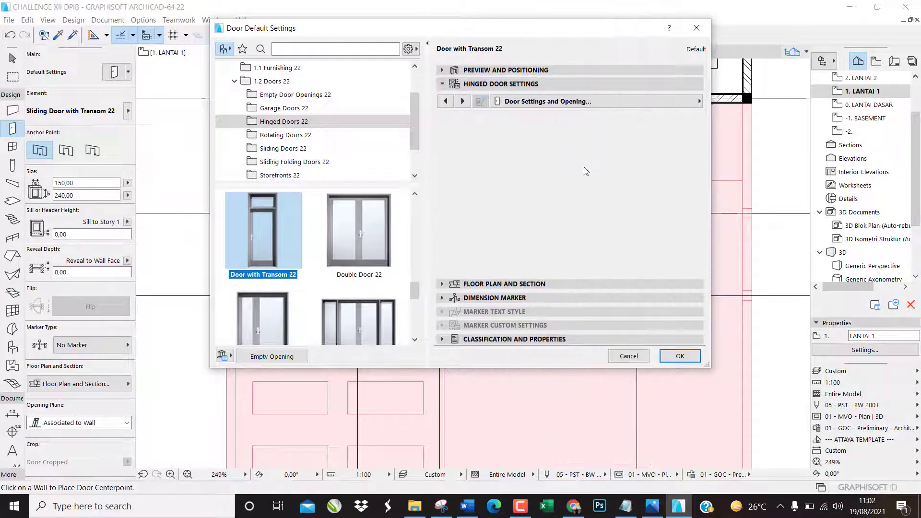
pyautogui.click(498, 248)
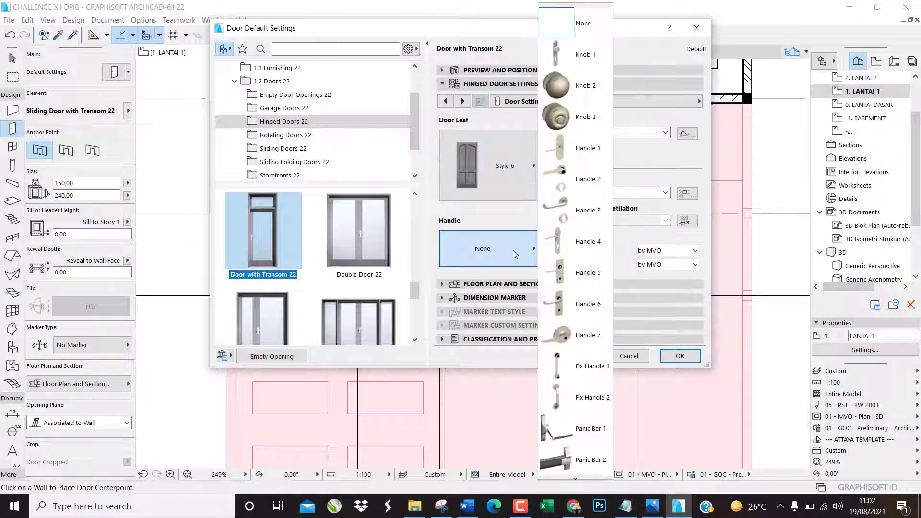
pyautogui.click(597, 307)
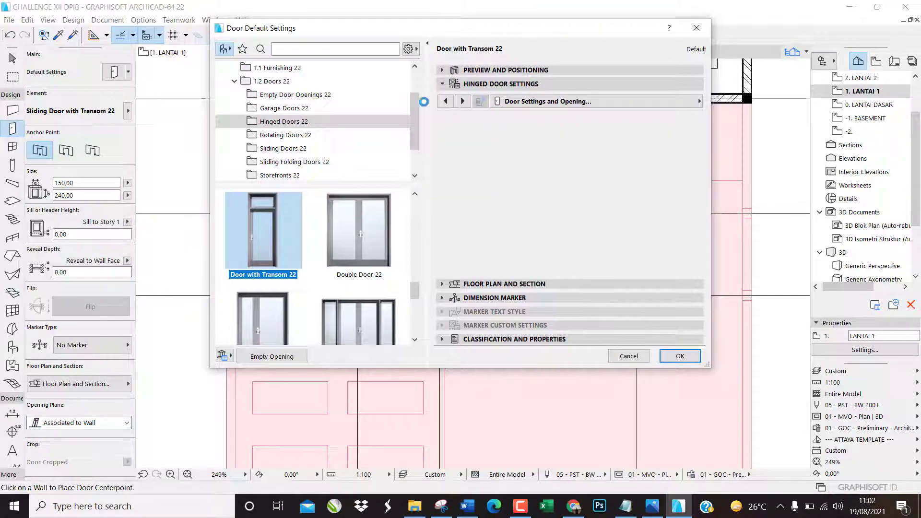
pyautogui.click(680, 356)
# Place a 100 x 240 corner-anchored door at the left end of the lower middle room's horizontal wall, hinged beside the column and opening upward.
pyautogui.scroll(4, 458, 198)
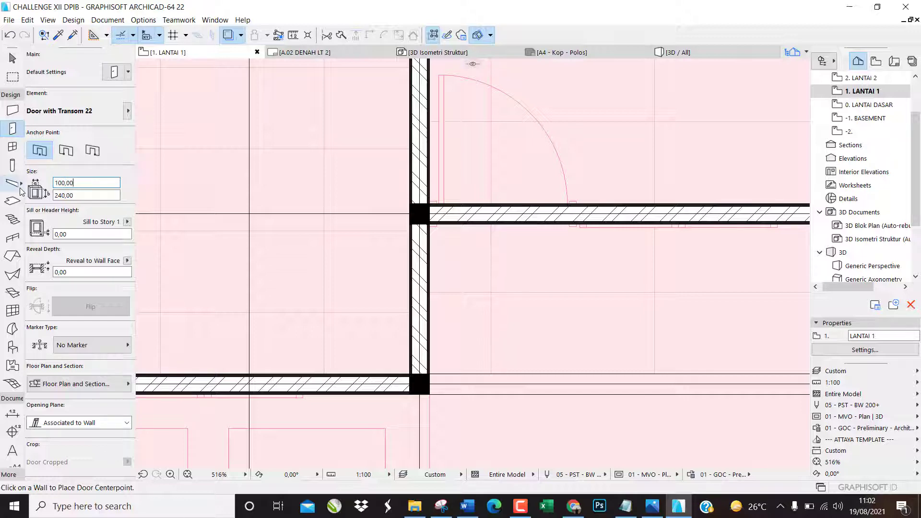
pyautogui.scroll(4, 462, 197)
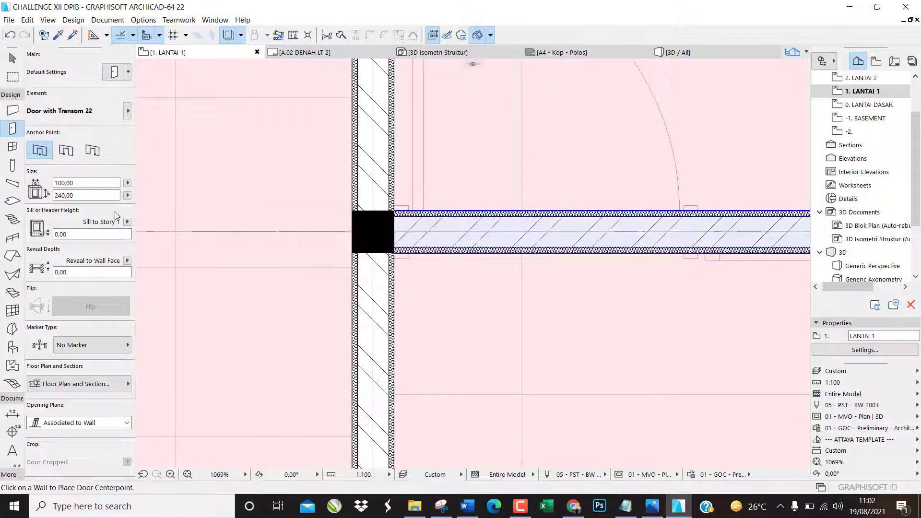
pyautogui.click(66, 151)
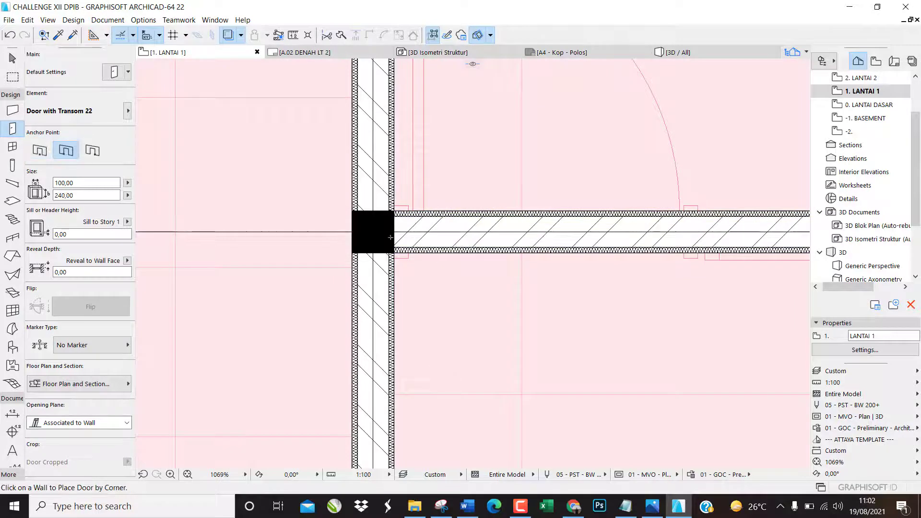
pyautogui.click(536, 201)
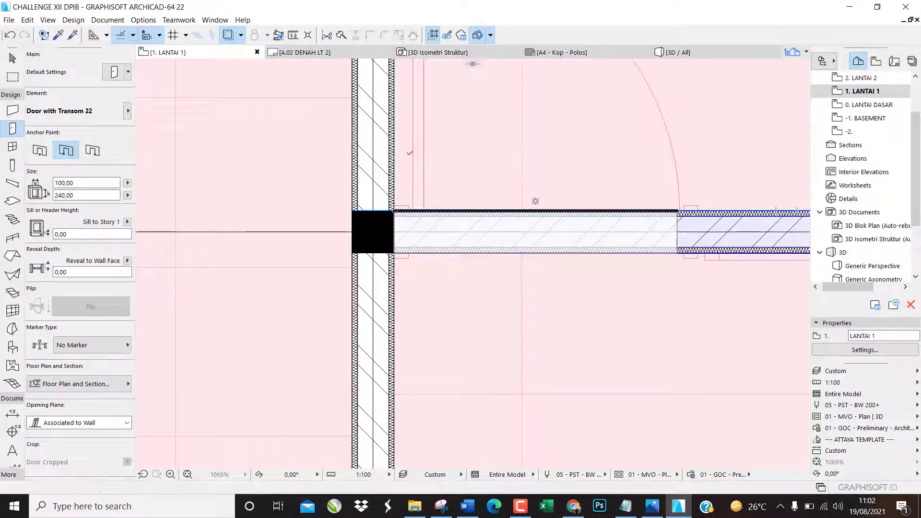
pyautogui.click(406, 141)
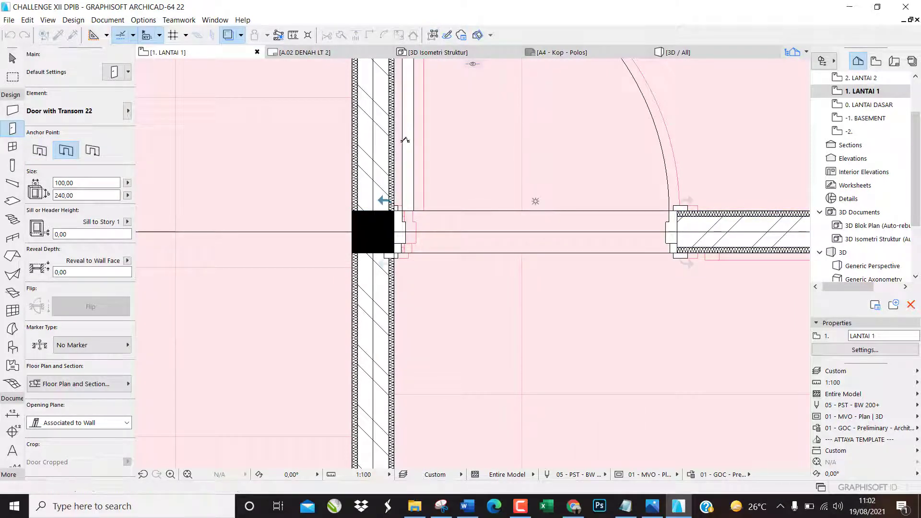
pyautogui.press('Escape')
# Move the 100-wide door 3.70 to the right so its casing lines up with the column face.
pyautogui.click(399, 207)
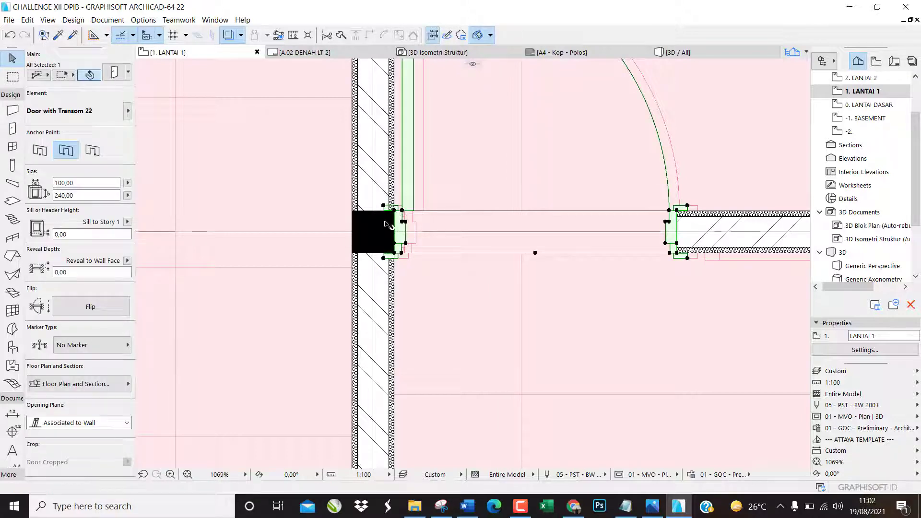
pyautogui.hotkey('ctrl', 'd')
pyautogui.scroll(2, 383, 269)
pyautogui.click(384, 253)
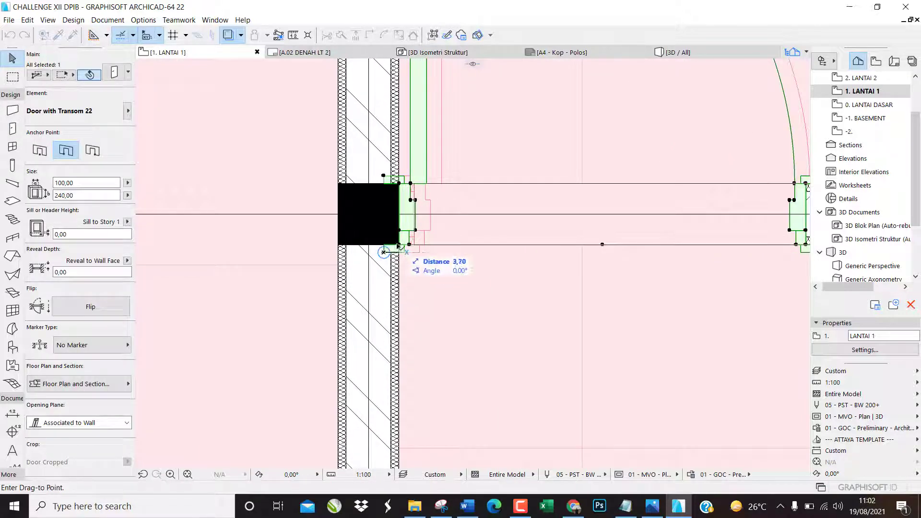
pyautogui.click(406, 246)
pyautogui.press('Escape')
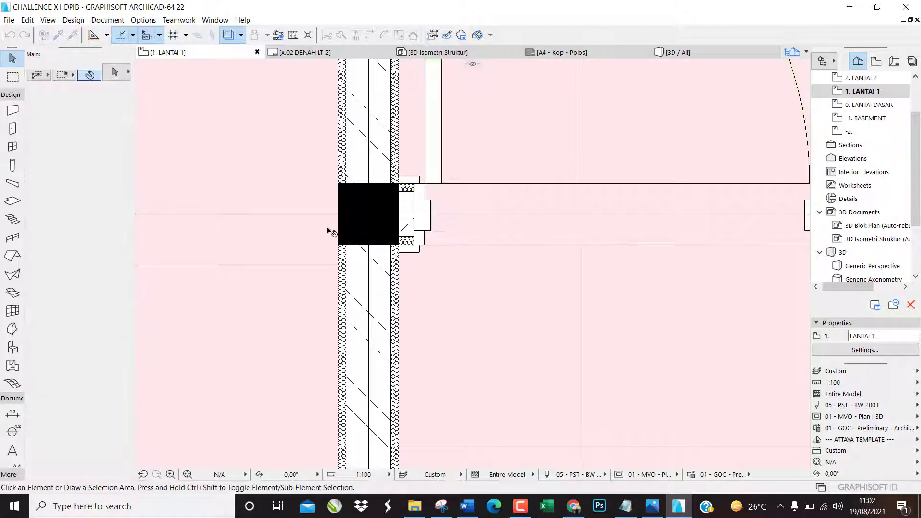
# Place a 90 x 240 door, anchored by its opposite corner, against the right column of the short wall beside the small rooms, opening downward.
pyautogui.scroll(-5, 307, 288)
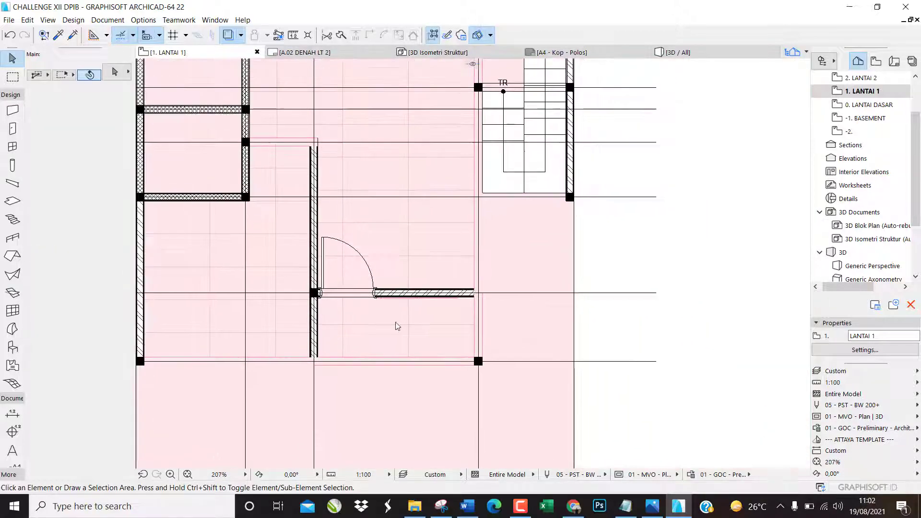
pyautogui.scroll(-4, 395, 321)
pyautogui.scroll(3, 408, 262)
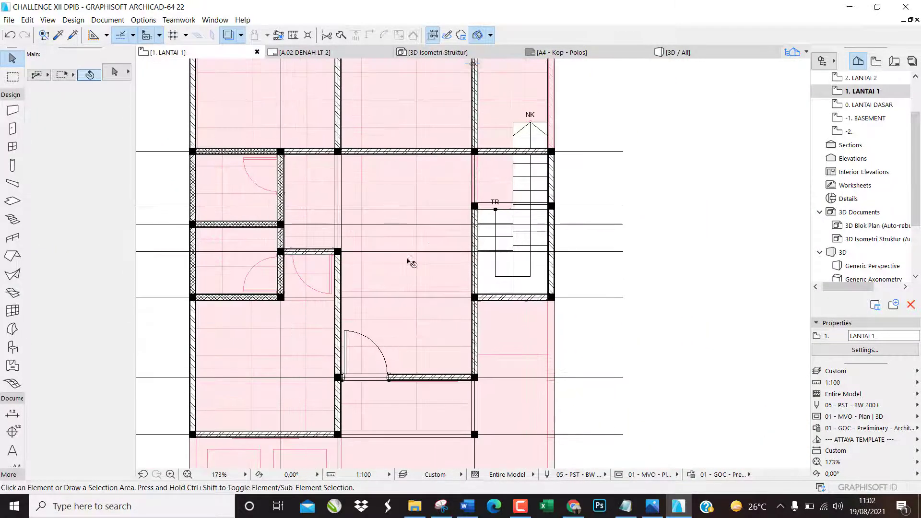
pyautogui.scroll(-3, 374, 167)
pyautogui.scroll(3, 361, 164)
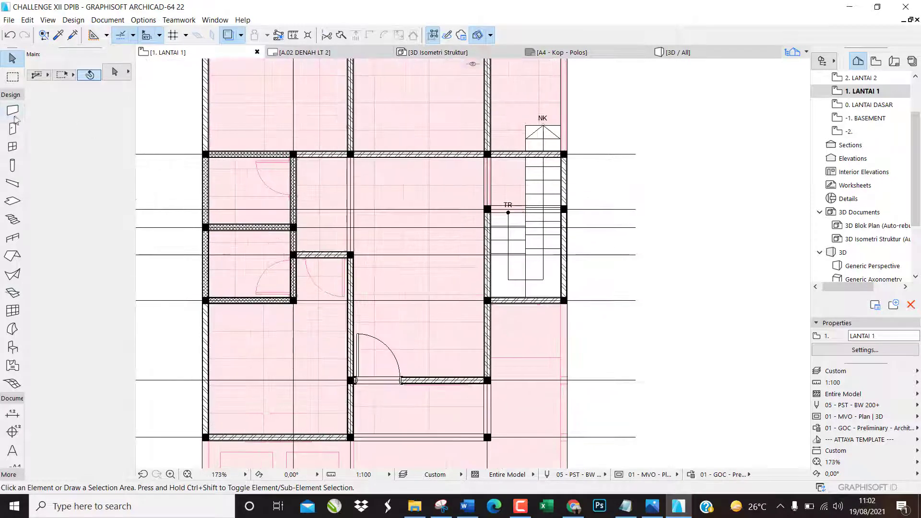
pyautogui.click(13, 131)
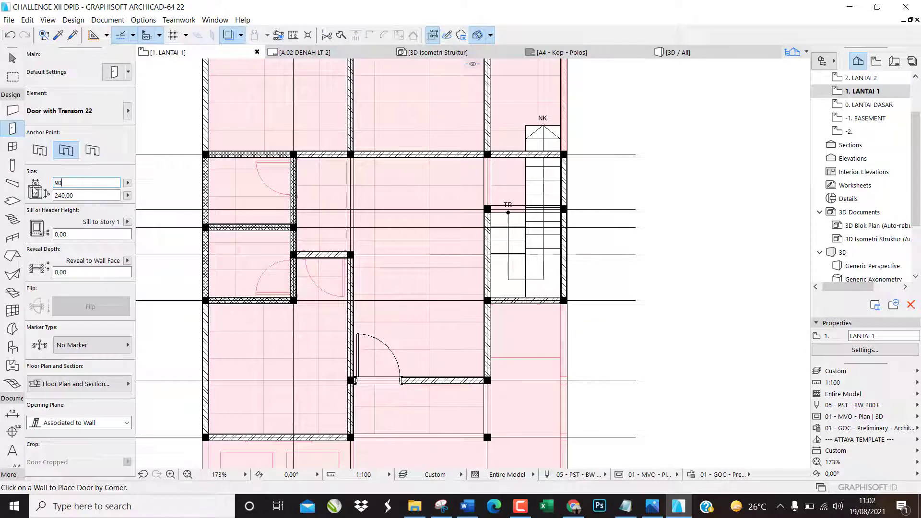
pyautogui.scroll(6, 290, 229)
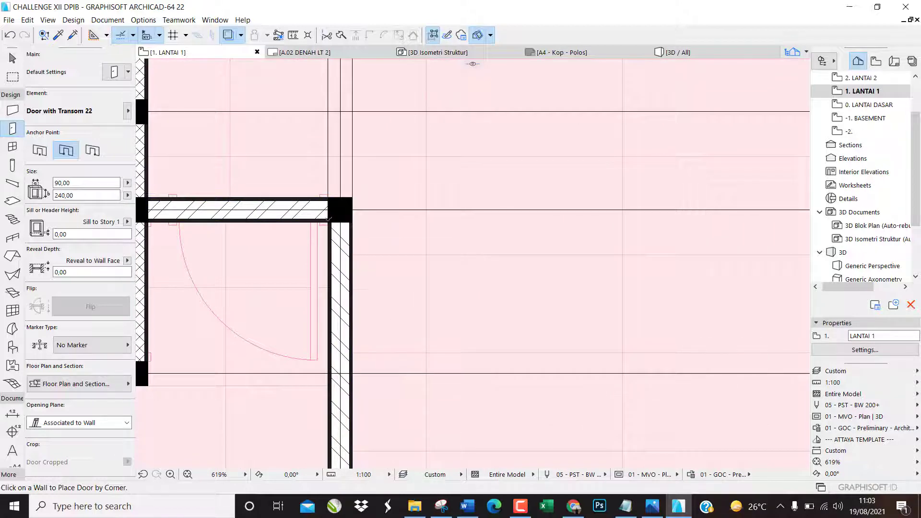
pyautogui.click(91, 150)
pyautogui.scroll(1, 357, 221)
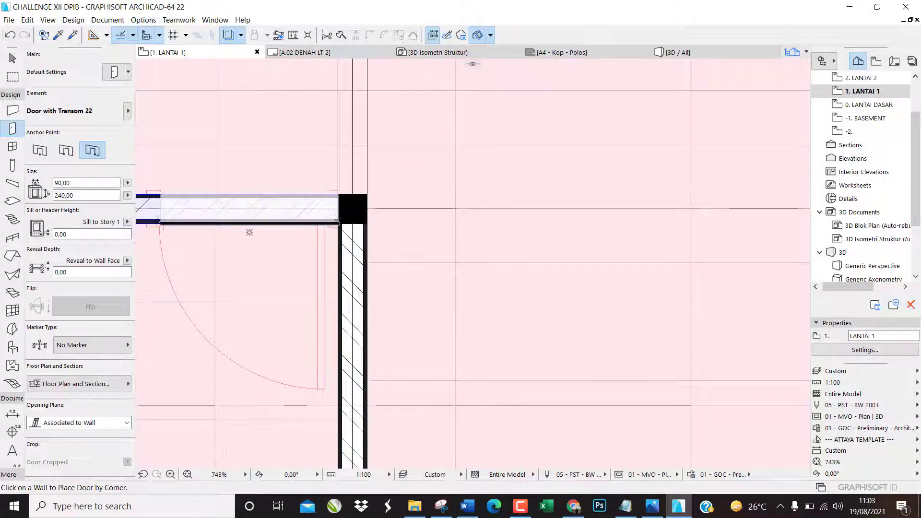
pyautogui.scroll(4, 337, 222)
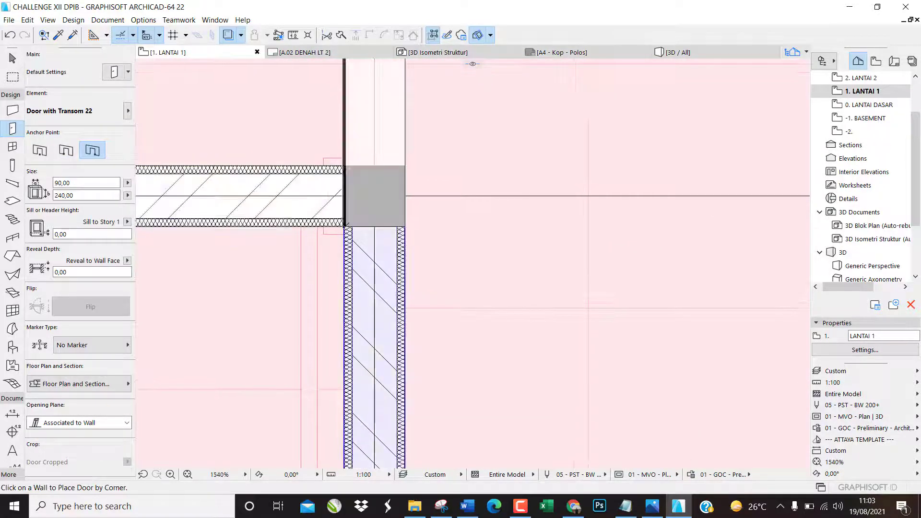
pyautogui.click(344, 225)
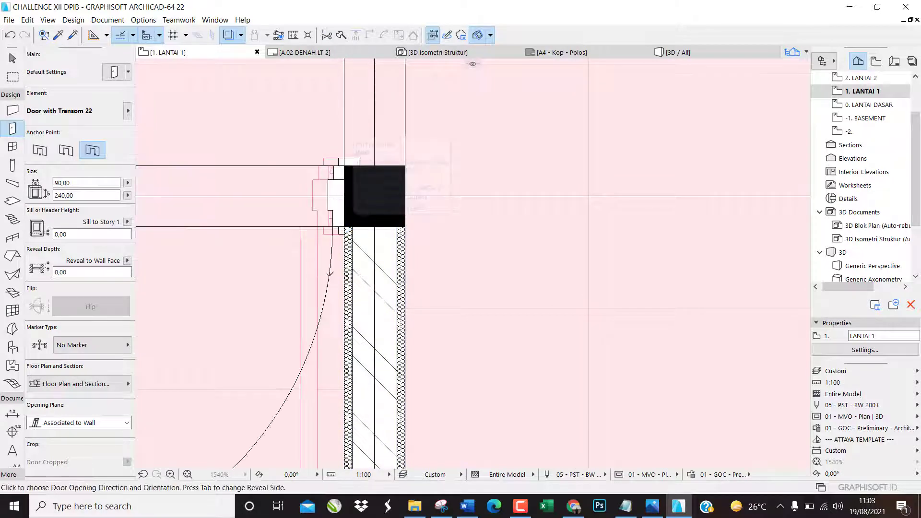
pyautogui.click(344, 167)
pyautogui.press('Escape')
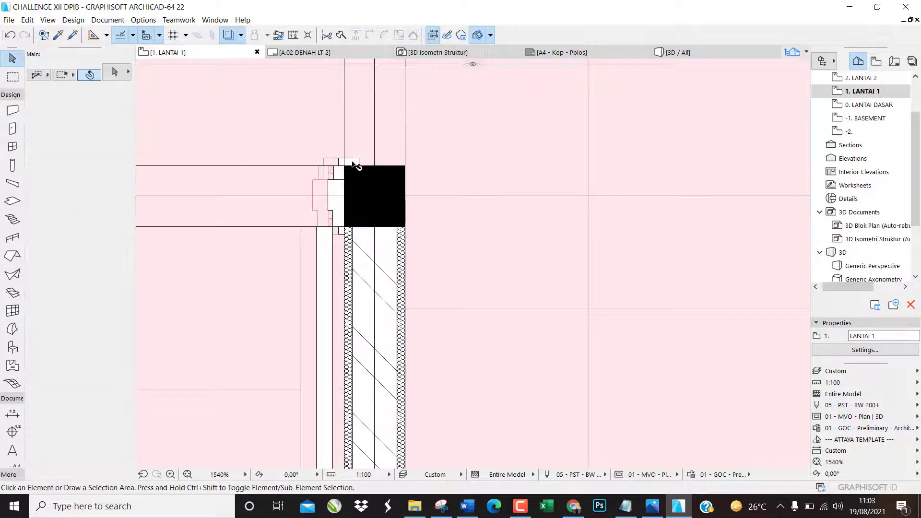
# Move the short wall's door left by 3.70 so its casing lines up with the column face.
pyautogui.click(353, 164)
pyautogui.click(326, 258)
pyautogui.hotkey('ctrl', 'd')
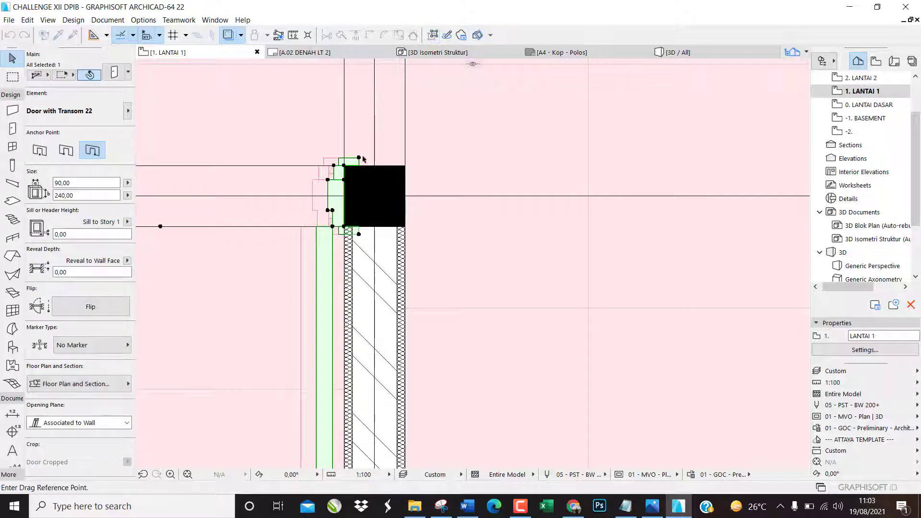
pyautogui.click(359, 158)
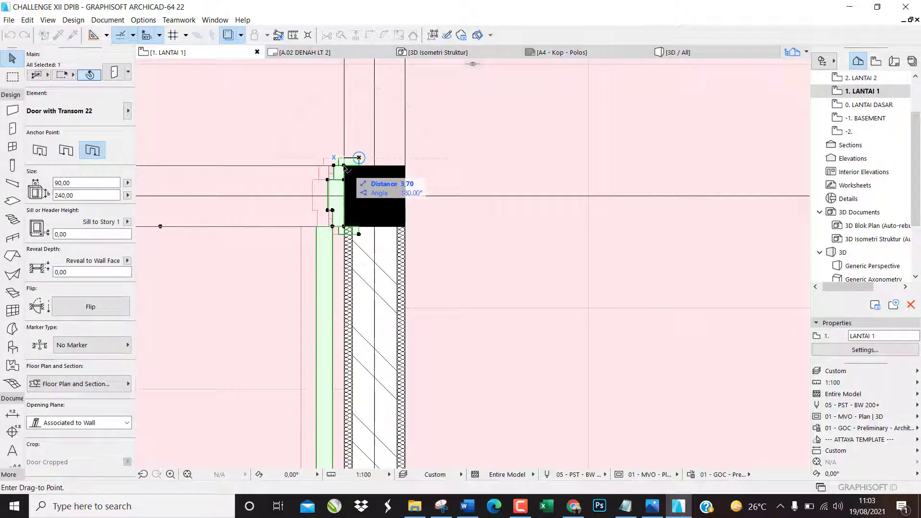
pyautogui.click(344, 158)
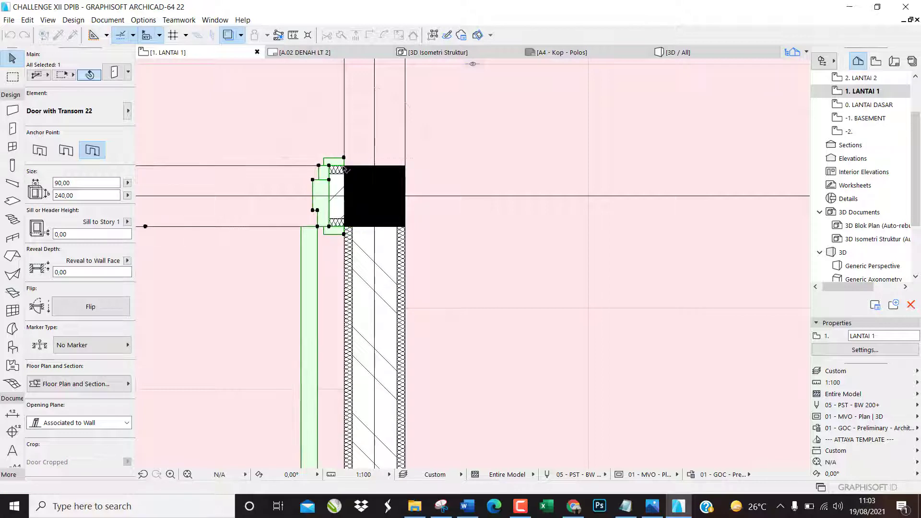
pyautogui.click(414, 253)
# Place a 90 x 240 door left of the central column on the upper horizontal wall, hinged at the column and opening upward.
pyautogui.scroll(-5, 413, 253)
pyautogui.scroll(-3, 411, 329)
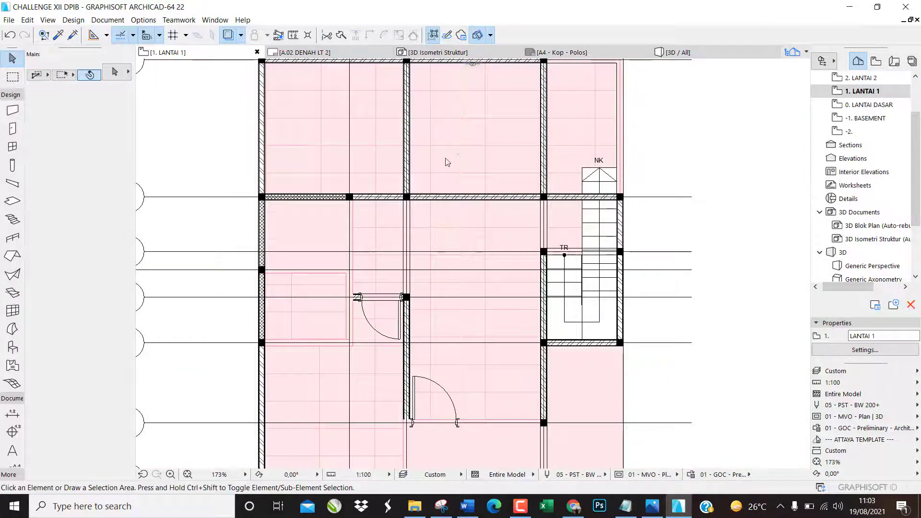
pyautogui.scroll(2, 448, 162)
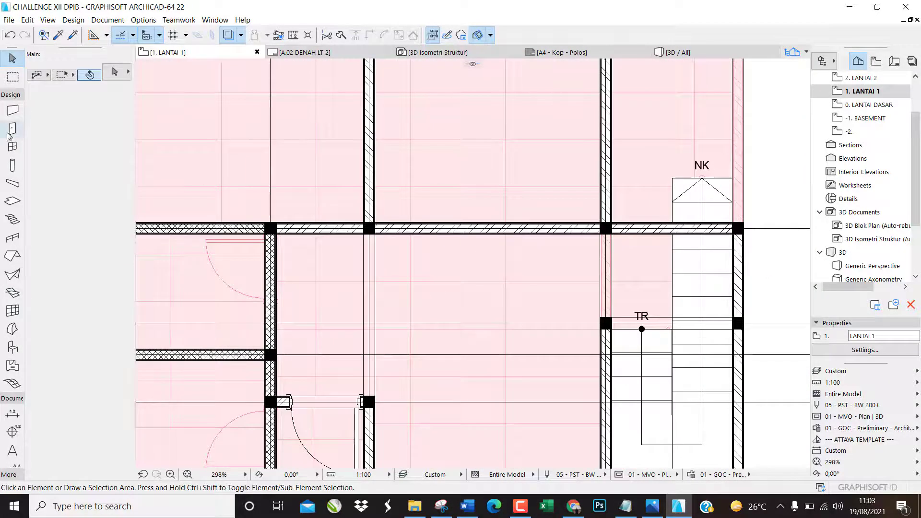
pyautogui.click(12, 129)
pyautogui.scroll(4, 371, 212)
pyautogui.scroll(1, 372, 201)
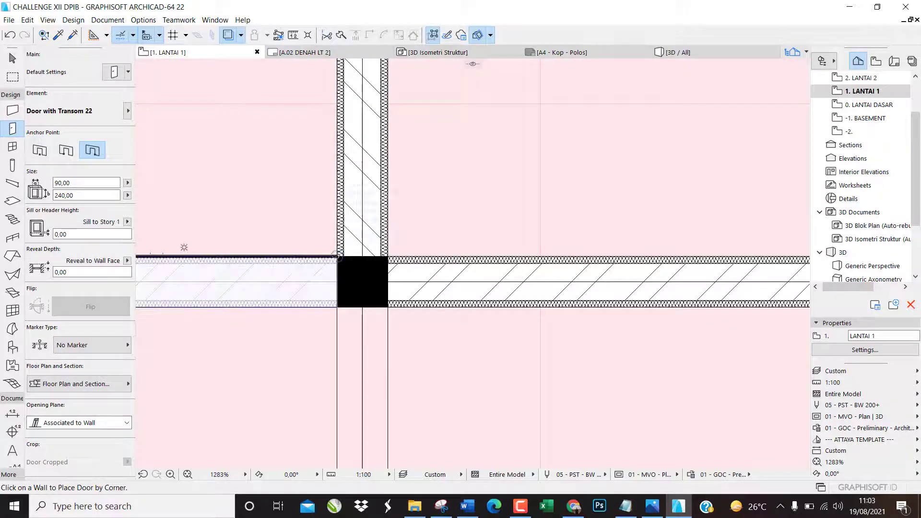
pyautogui.click(337, 257)
pyautogui.click(389, 253)
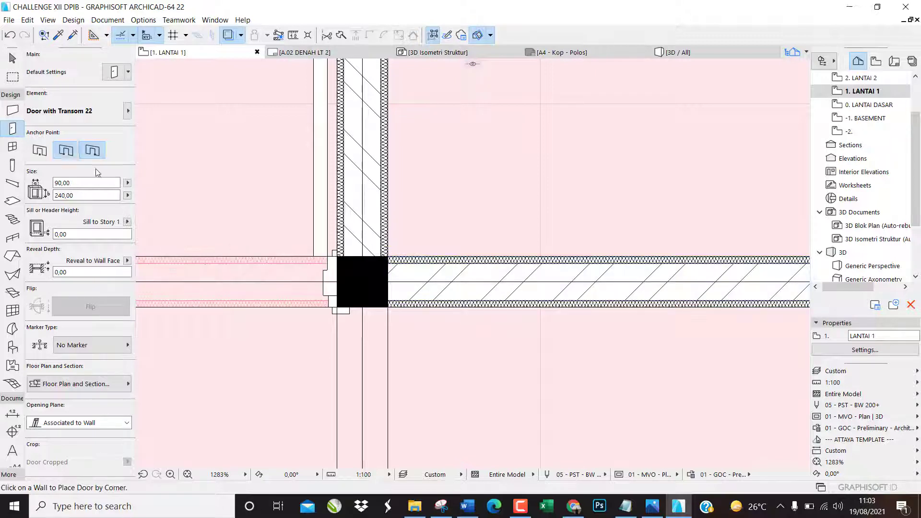
# Place a matching 90 x 240 door right of the same column, anchored by its other corner and opening upward.
pyautogui.click(388, 257)
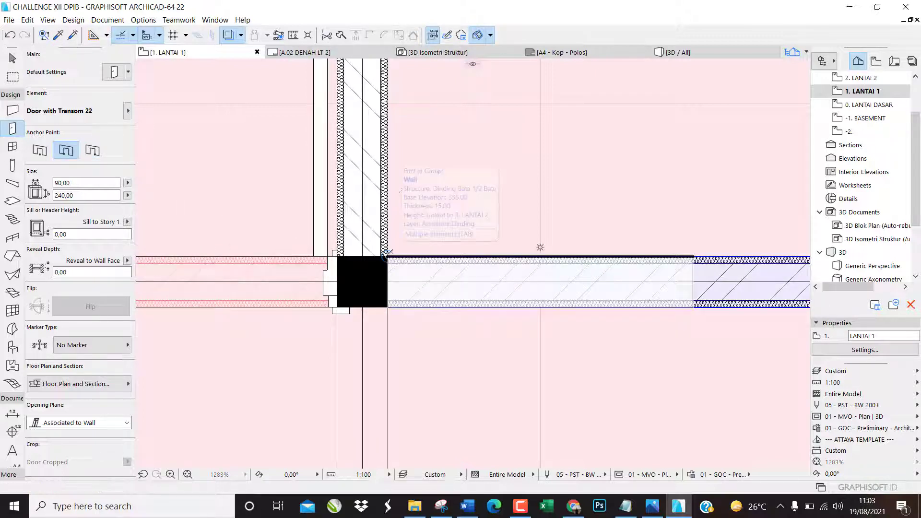
pyautogui.click(397, 177)
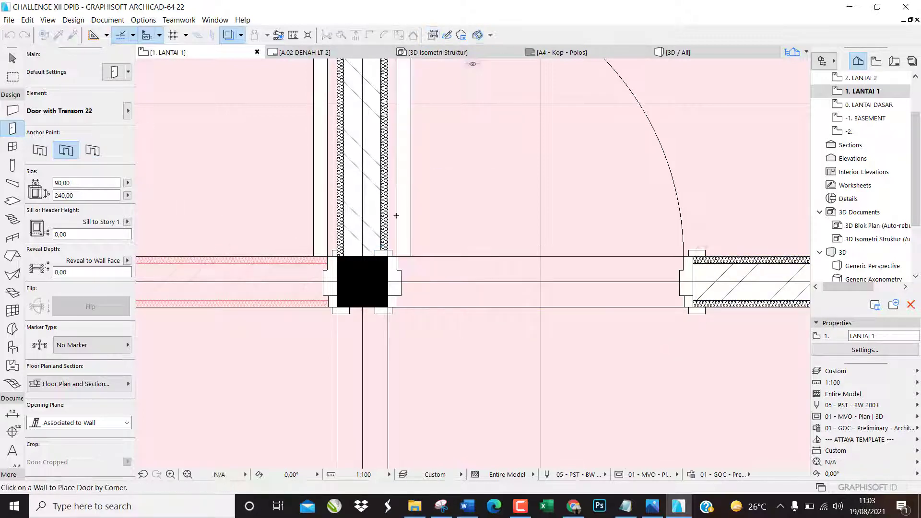
pyautogui.press('Escape')
# Move the door right of the central column 3.70 to the right so its casing meets the column face.
pyautogui.click(407, 241)
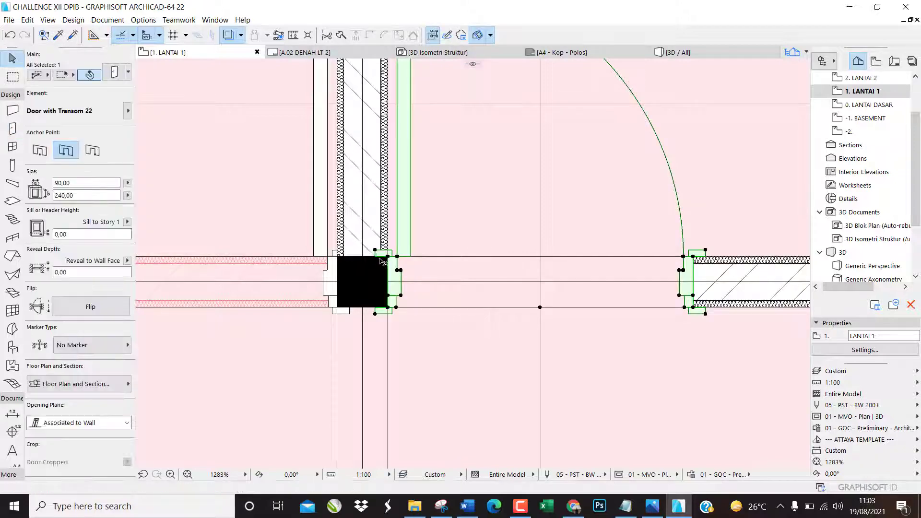
pyautogui.hotkey('ctrl', 'd')
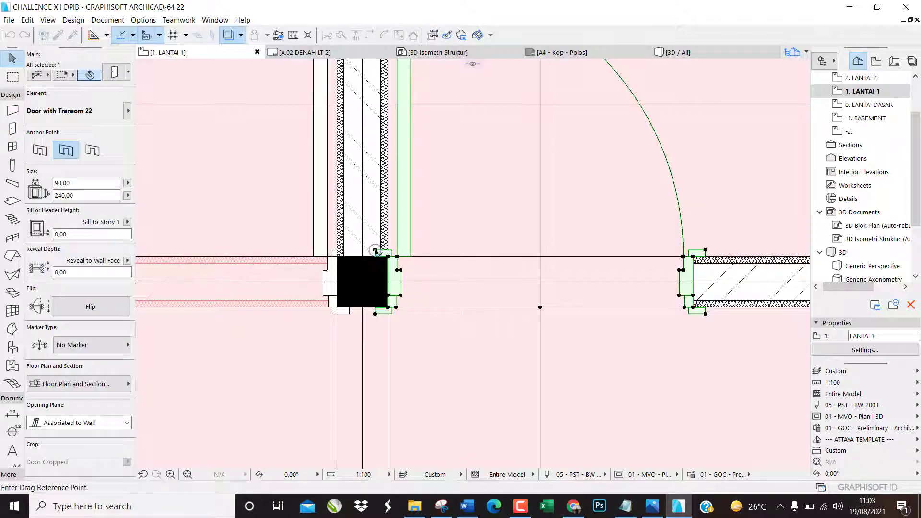
pyautogui.click(375, 251)
pyautogui.scroll(3, 377, 249)
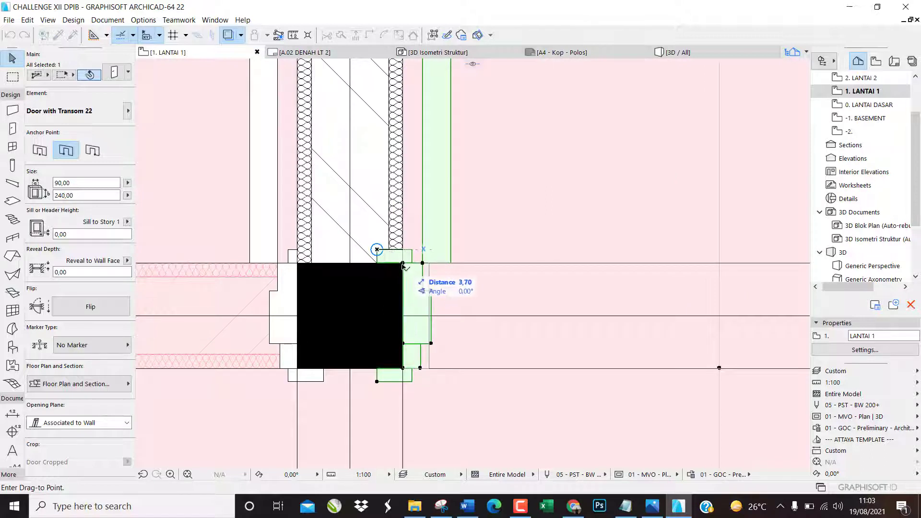
pyautogui.click(402, 249)
pyautogui.click(271, 214)
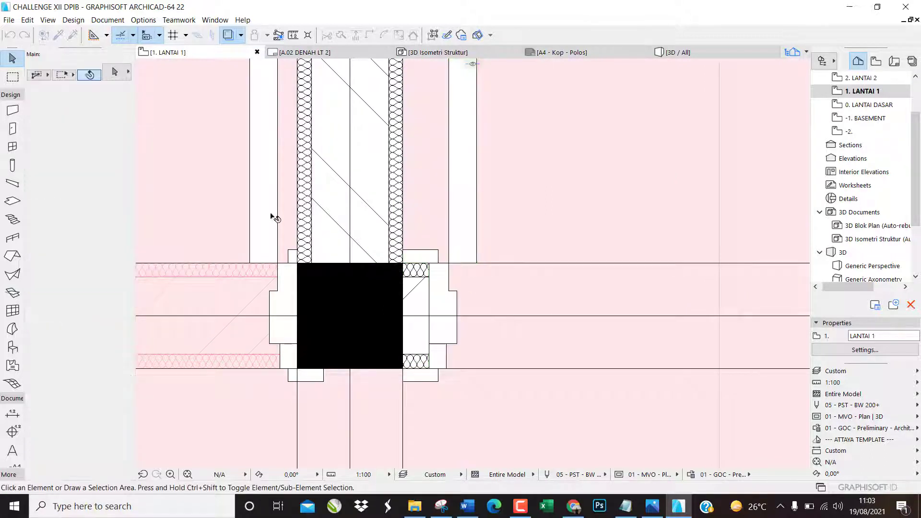
# Move the door left of the central column leftward so its casing corner meets the column face.
pyautogui.hotkey('ctrl', 'd')
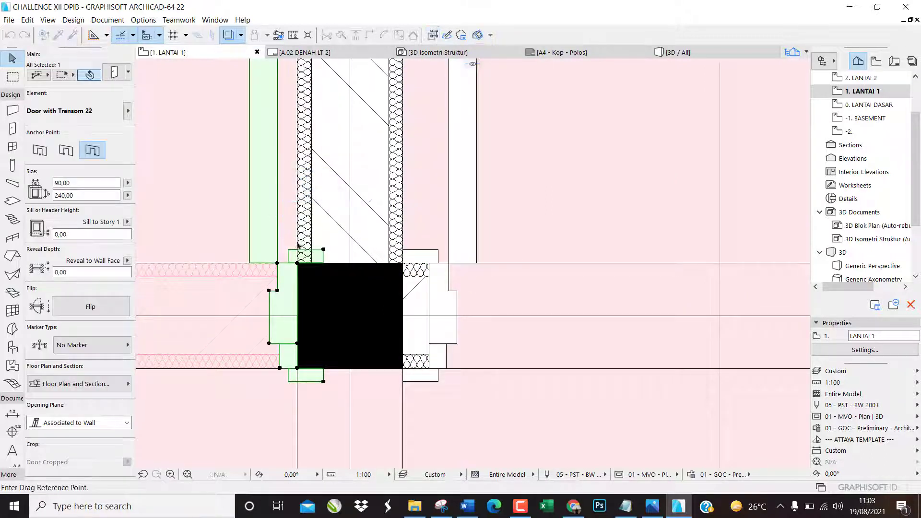
pyautogui.click(324, 250)
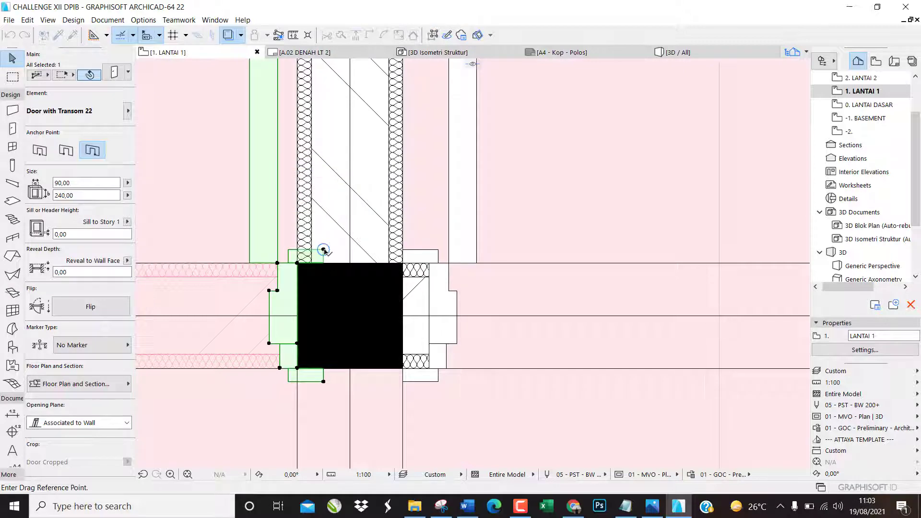
pyautogui.click(297, 263)
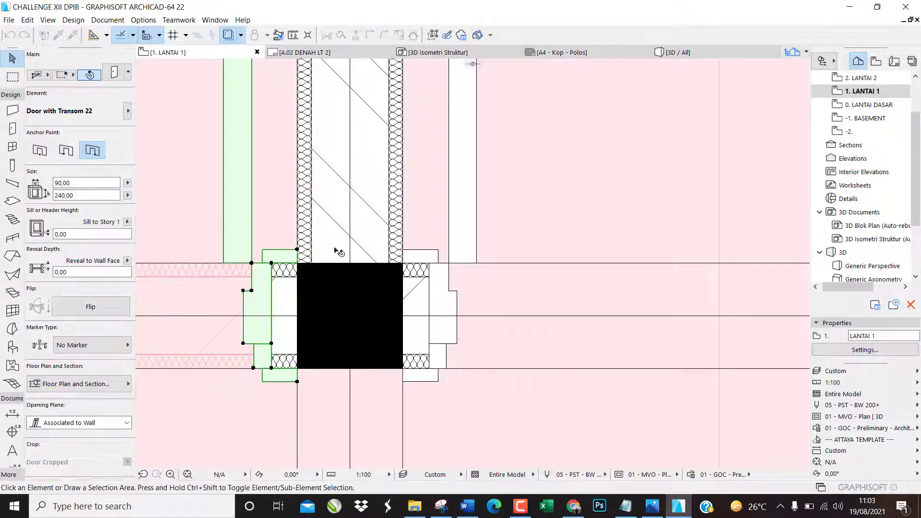
pyautogui.press('Escape')
# Set the default width for new Door with Transom 22 doors to 80.
pyautogui.scroll(-4, 338, 251)
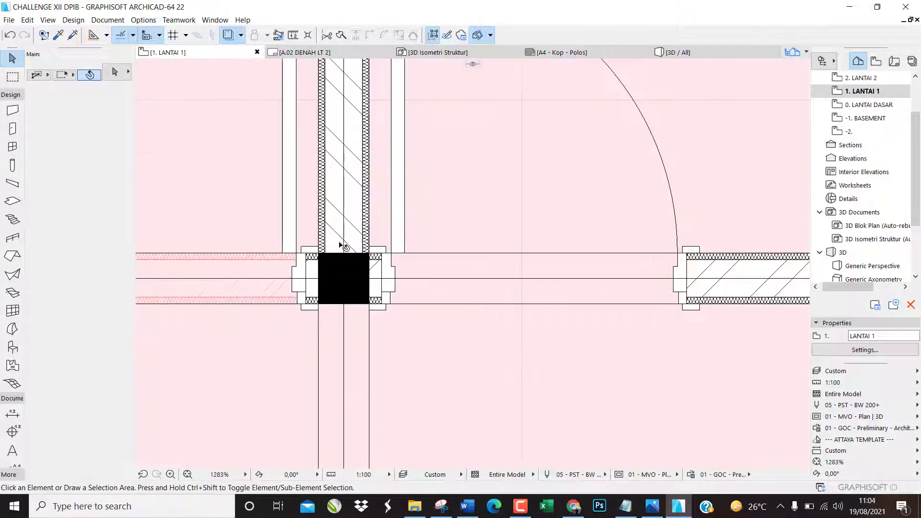
pyautogui.scroll(-3, 363, 247)
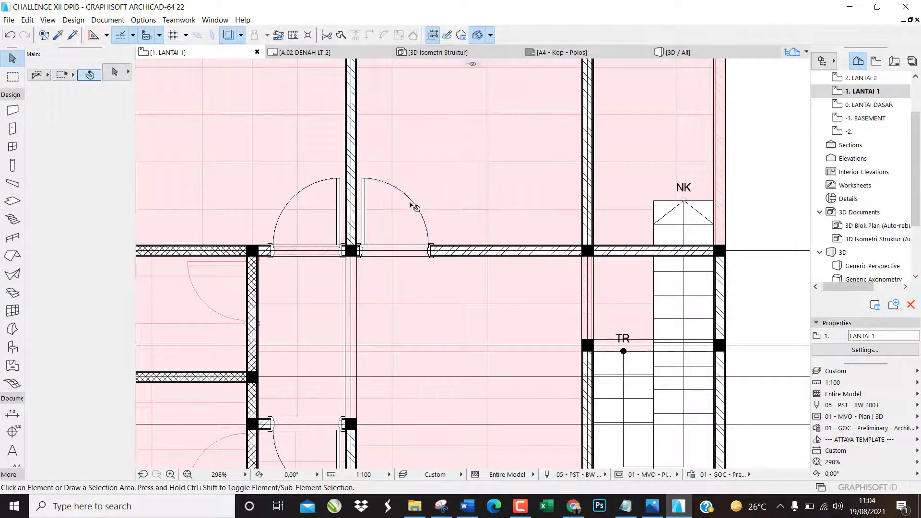
pyautogui.scroll(-4, 411, 205)
pyautogui.scroll(3, 350, 343)
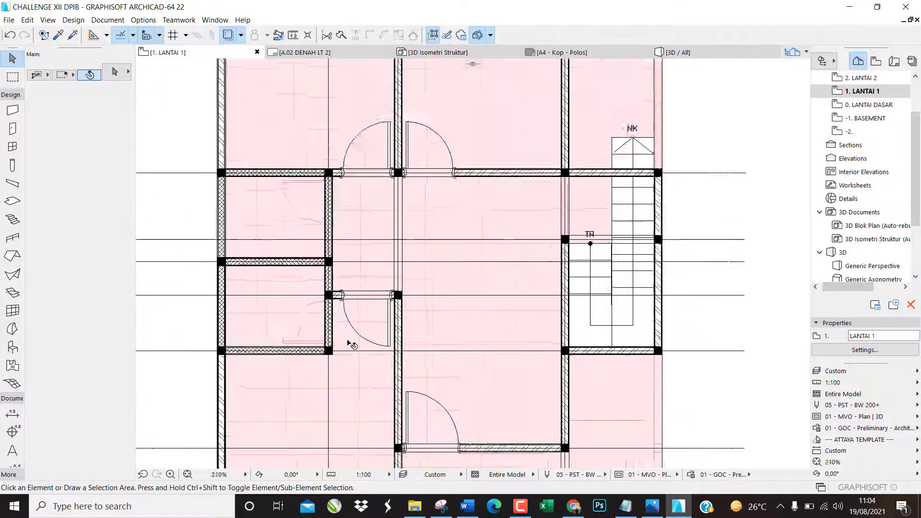
pyautogui.scroll(3, 350, 344)
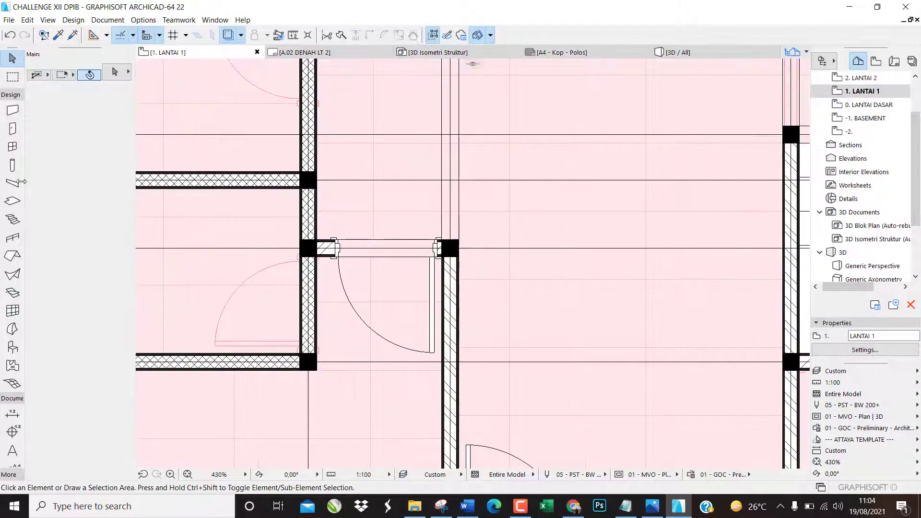
pyautogui.click(13, 128)
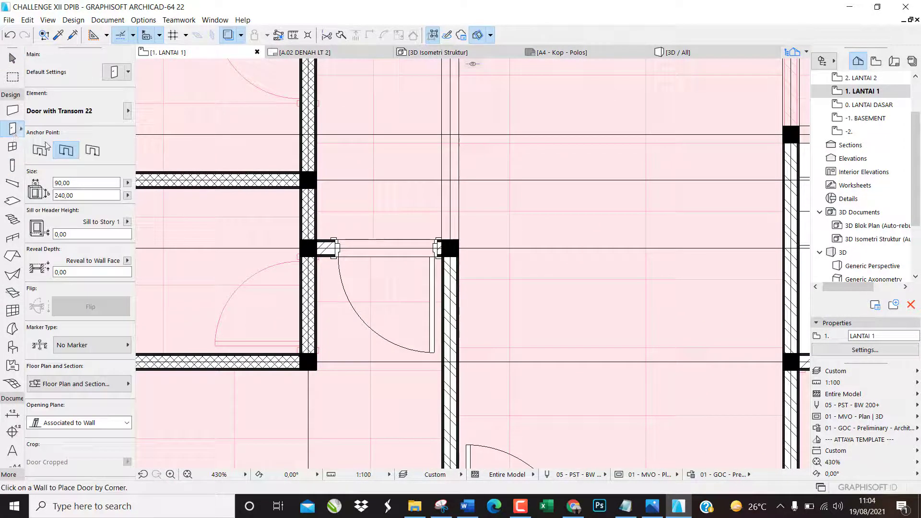
pyautogui.click(72, 185)
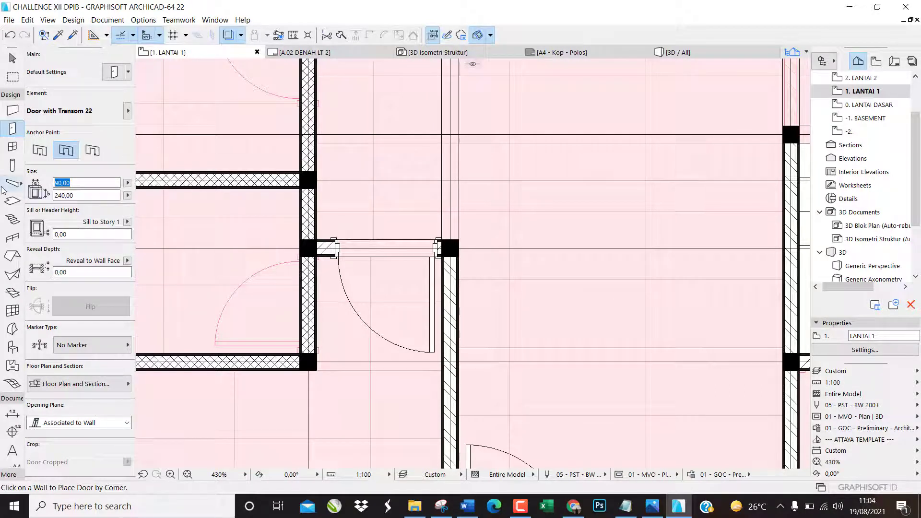
pyautogui.write('80')
# Change the default door leaf to Style 47 in the hinged door settings.
pyautogui.click(506, 189)
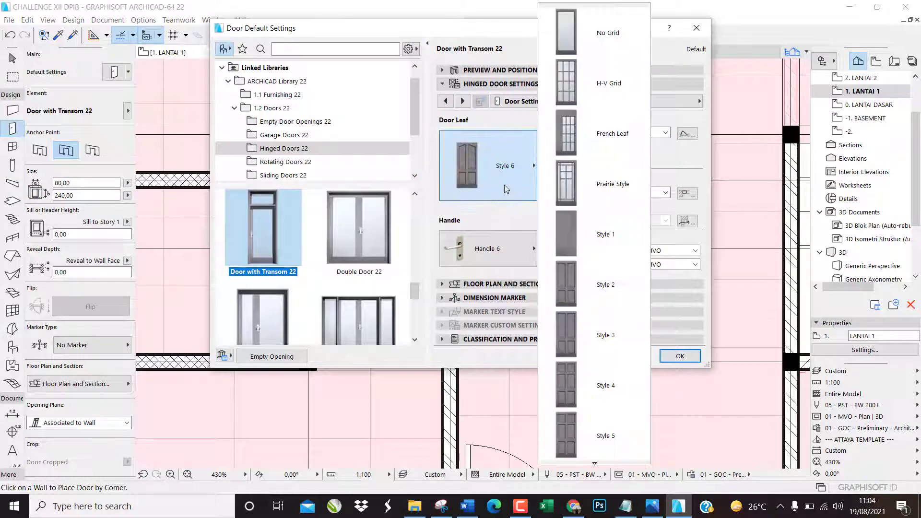
pyautogui.scroll(-4, 601, 232)
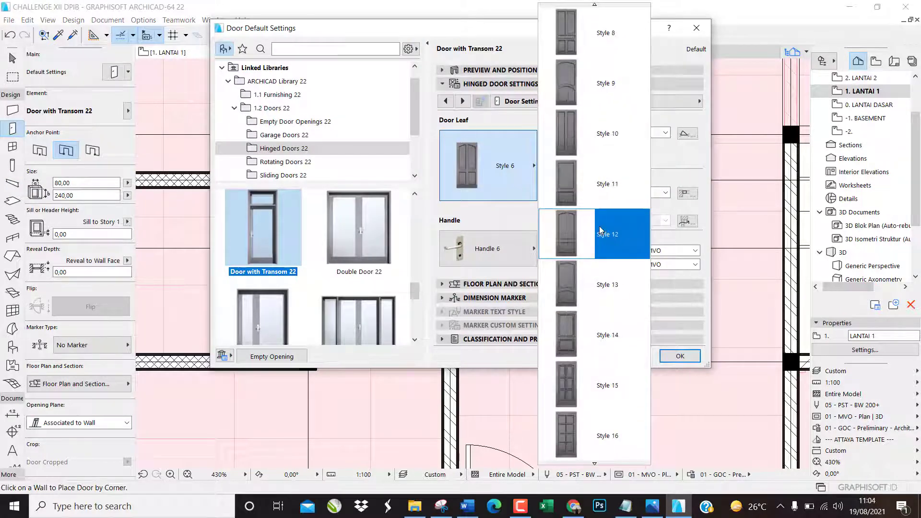
pyautogui.scroll(-2, 599, 231)
pyautogui.scroll(-8, 600, 230)
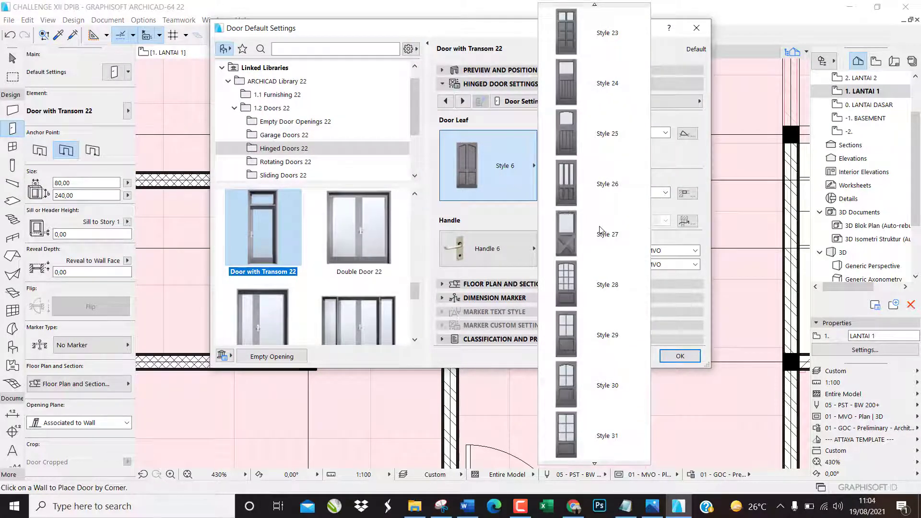
pyautogui.scroll(-4, 600, 230)
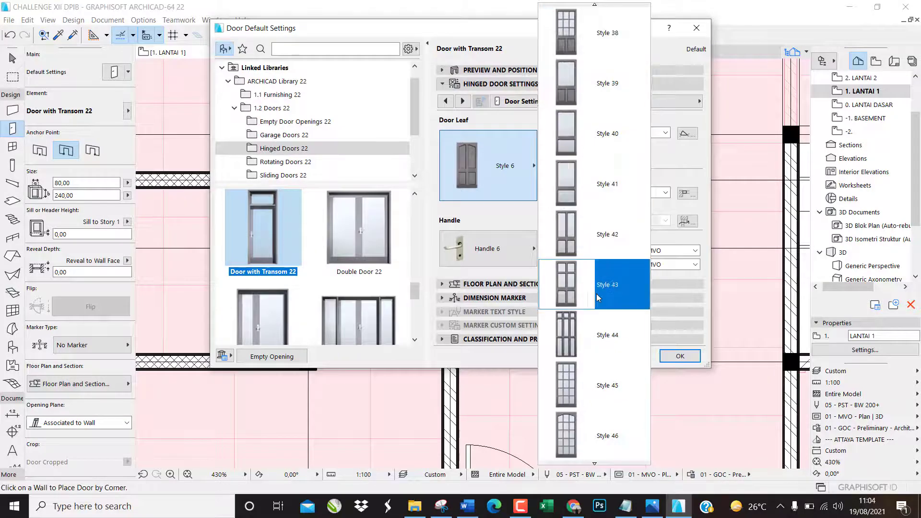
pyautogui.click(584, 288)
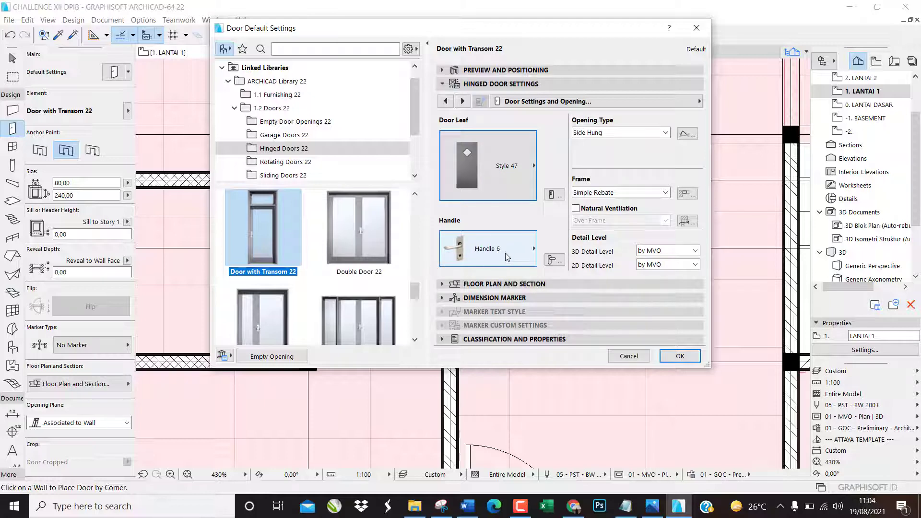
pyautogui.click(680, 356)
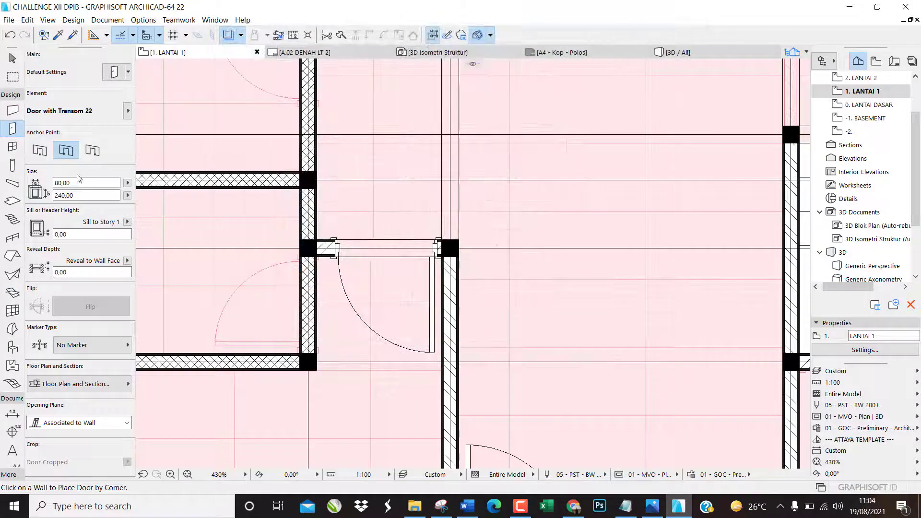
# Place an 80 x 240 door in the lower small room's right wall, hinged at the bottom column and opening left into the room.
pyautogui.scroll(5, 280, 318)
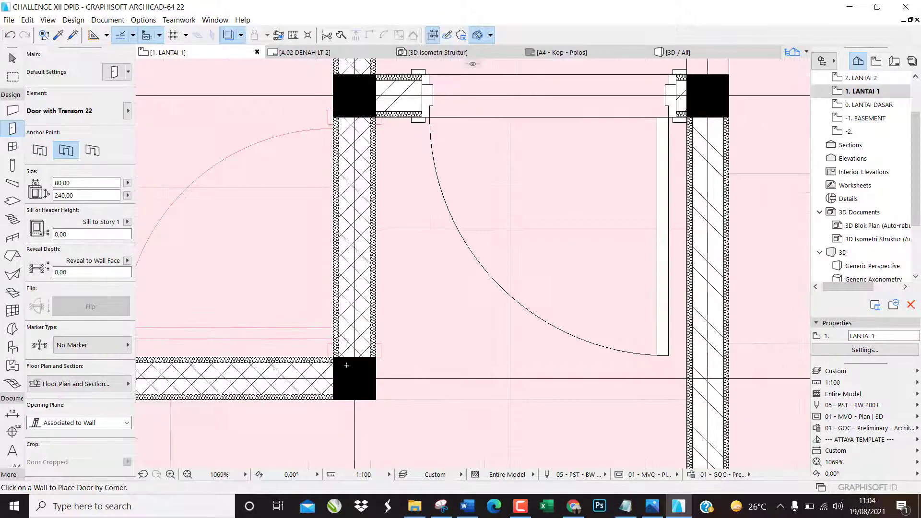
pyautogui.click(333, 357)
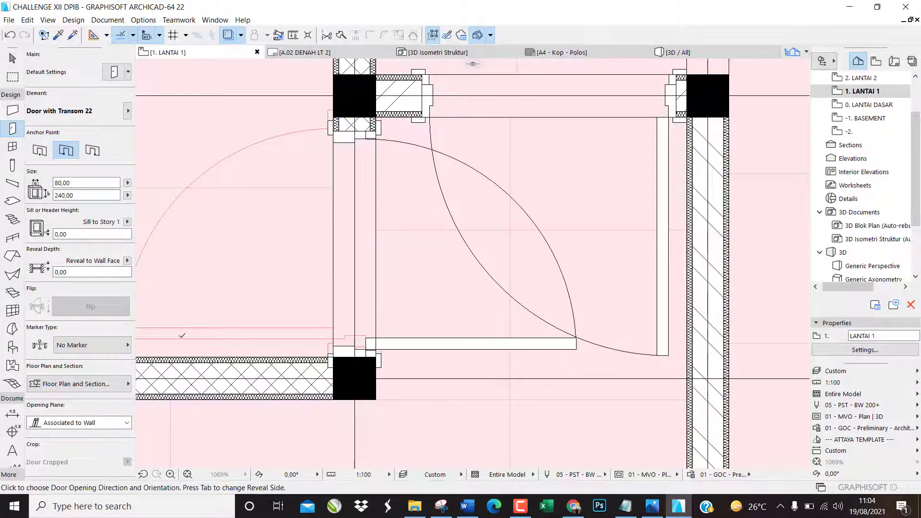
pyautogui.click(192, 337)
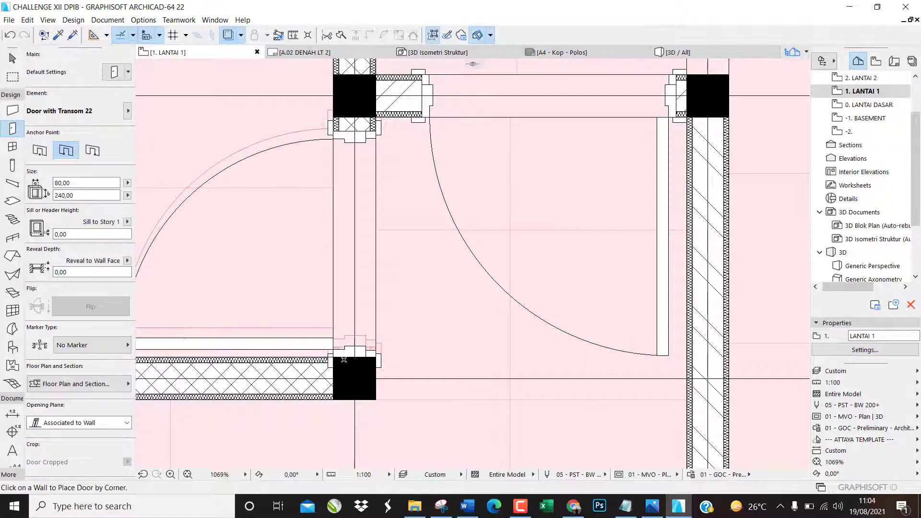
pyautogui.press('Escape')
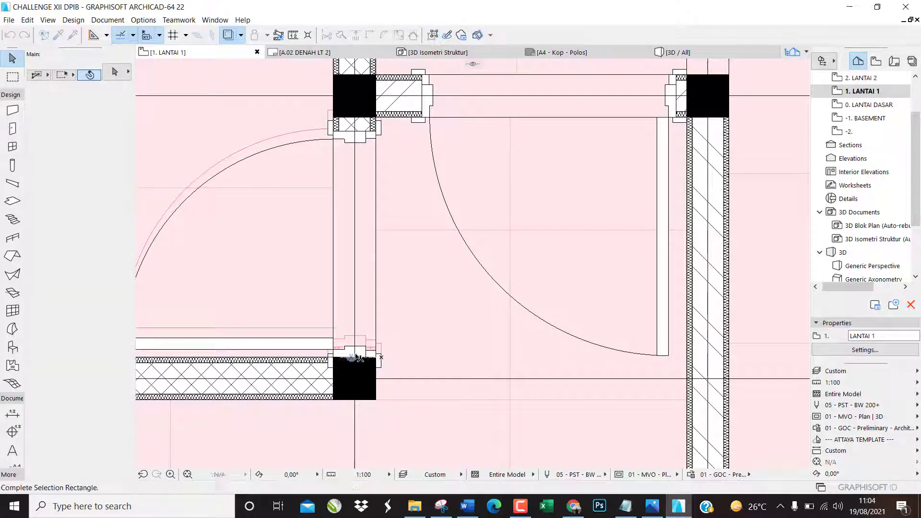
# Move the lower small room's door up by 3.70 so its casing lines up with the column face.
pyautogui.click(318, 347)
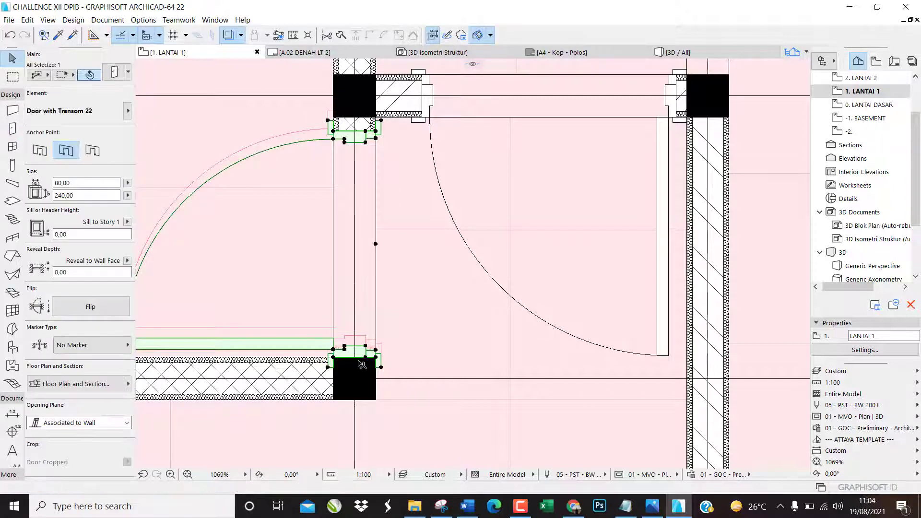
pyautogui.hotkey('ctrl', 'd')
pyautogui.scroll(2, 387, 369)
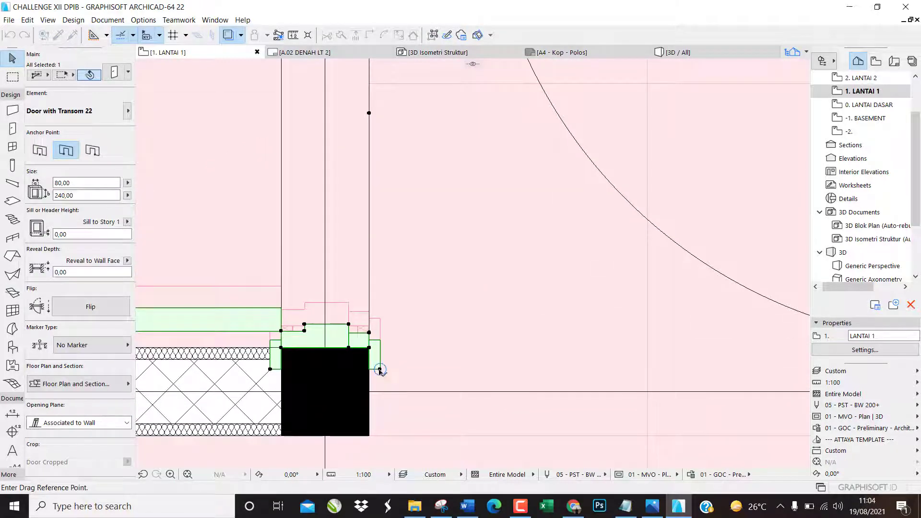
pyautogui.click(380, 370)
pyautogui.scroll(2, 380, 370)
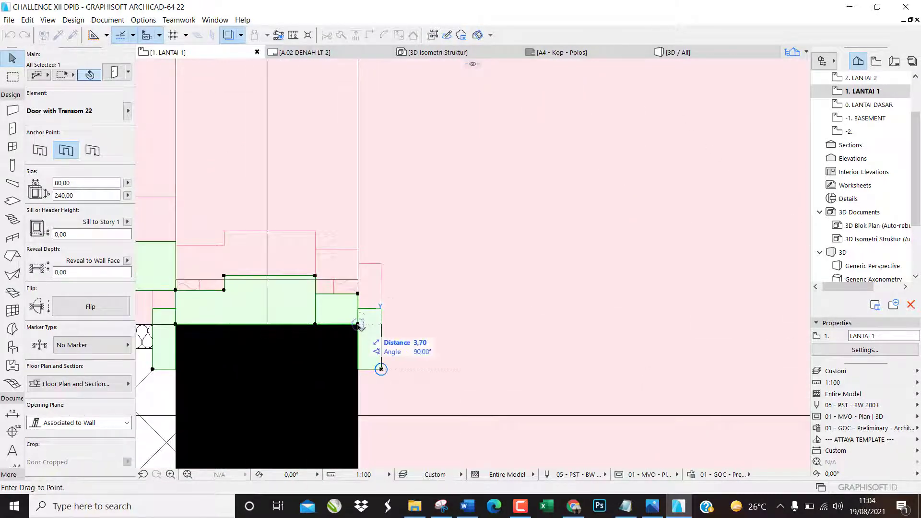
pyautogui.click(359, 326)
pyautogui.press('Escape')
# Place an 80 x 240 door in the upper small room's right wall, anchored by its other corner at the top column and opening left.
pyautogui.scroll(-3, 449, 338)
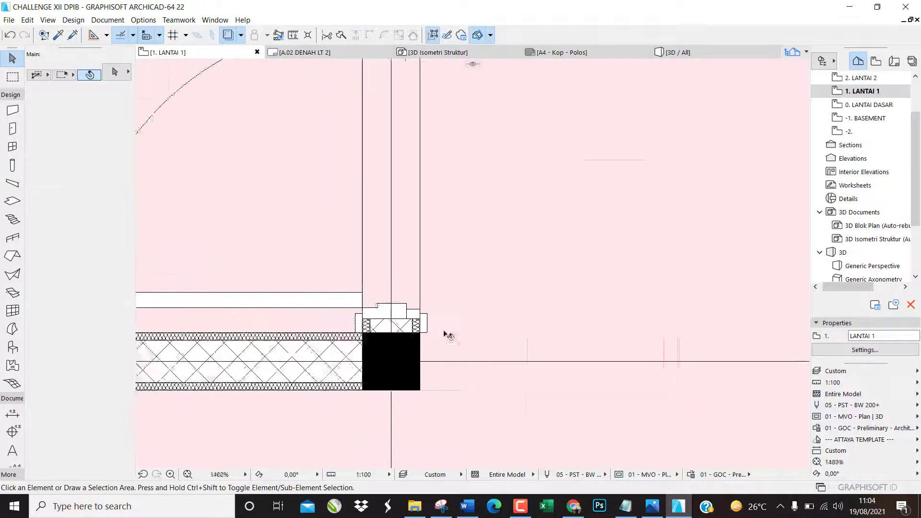
pyautogui.scroll(-4, 449, 338)
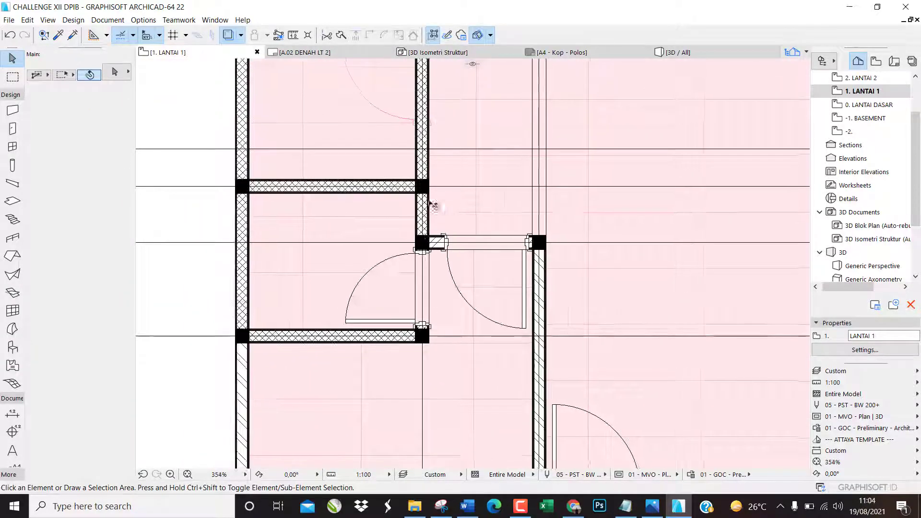
pyautogui.scroll(-2, 434, 205)
pyautogui.scroll(5, 395, 137)
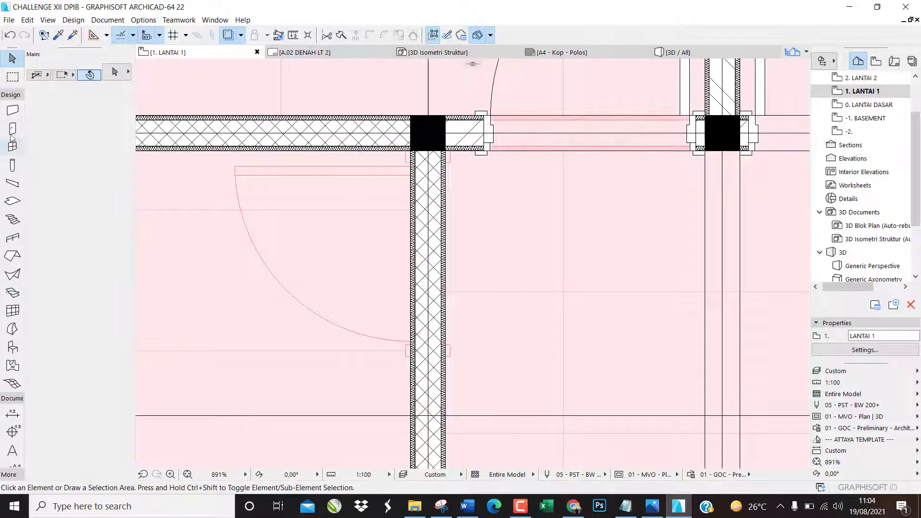
pyautogui.click(12, 130)
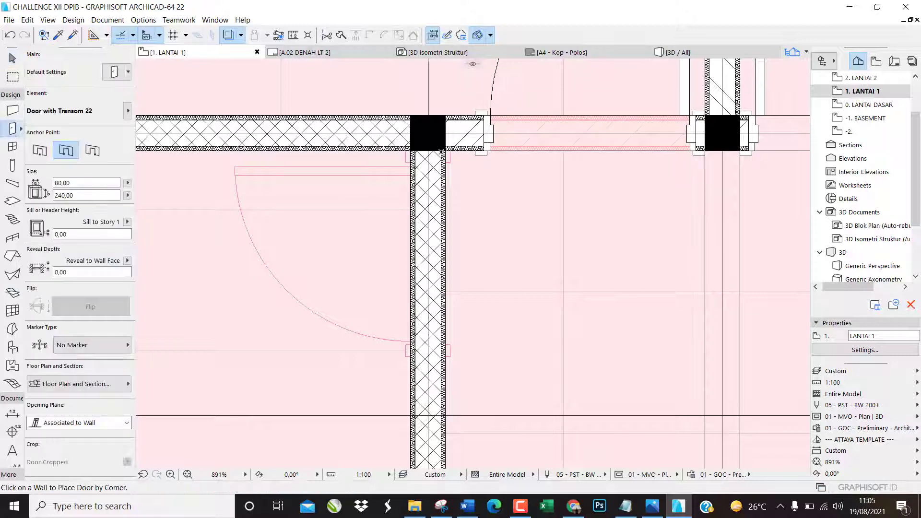
pyautogui.scroll(3, 434, 151)
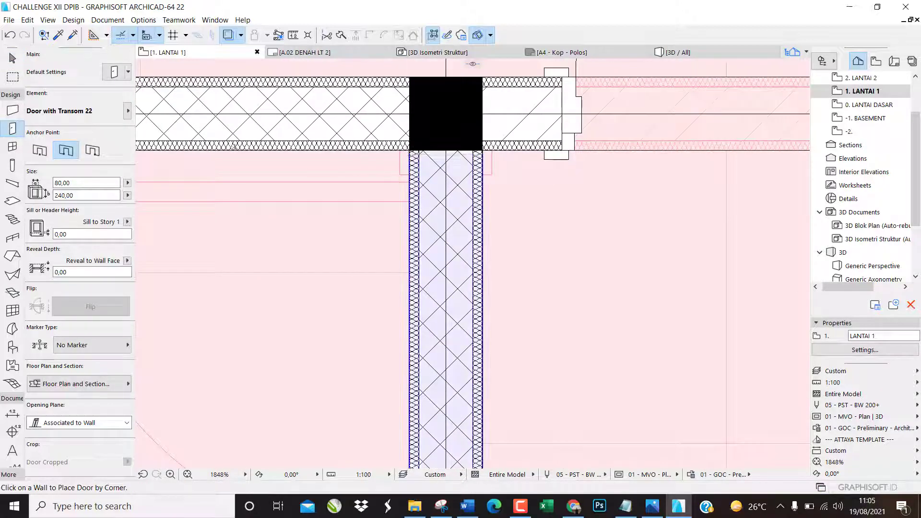
pyautogui.click(92, 150)
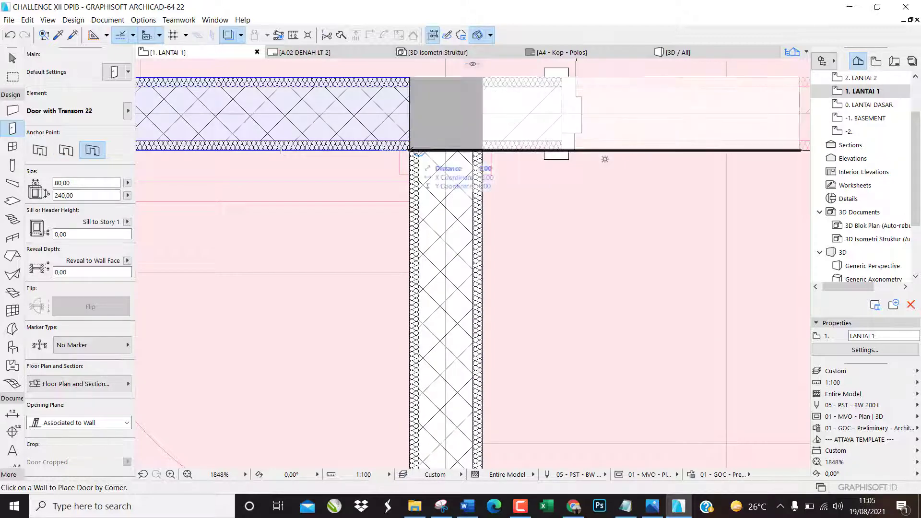
pyautogui.click(409, 150)
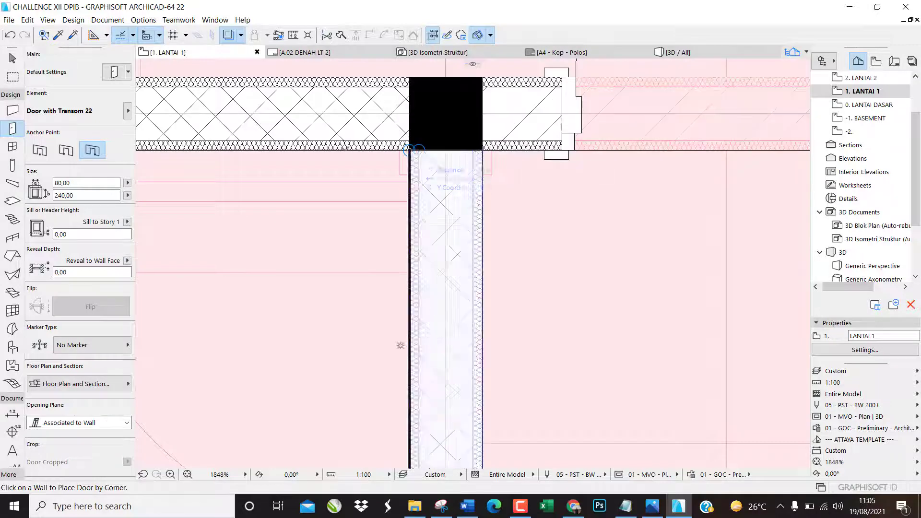
pyautogui.click(214, 164)
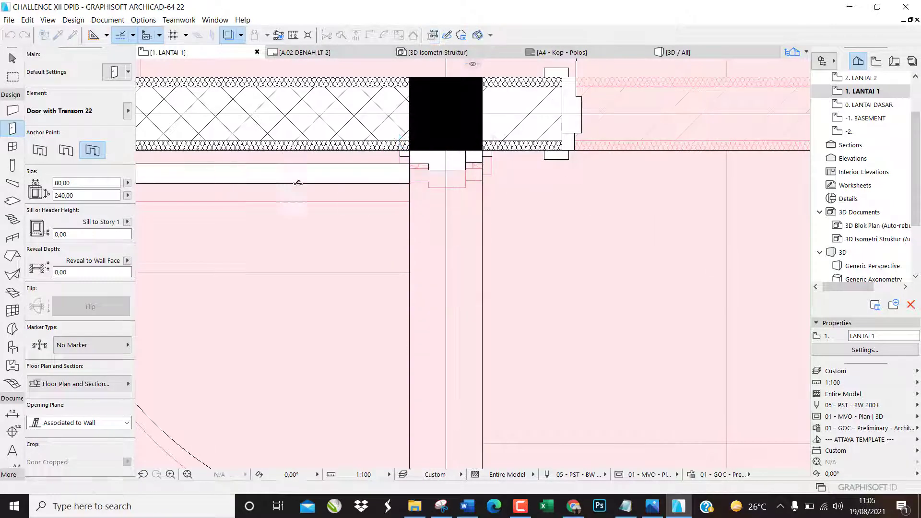
pyautogui.press('Escape')
# Move the upper small room's door down by 3.70 so its casing lines up with the column face.
pyautogui.click(386, 174)
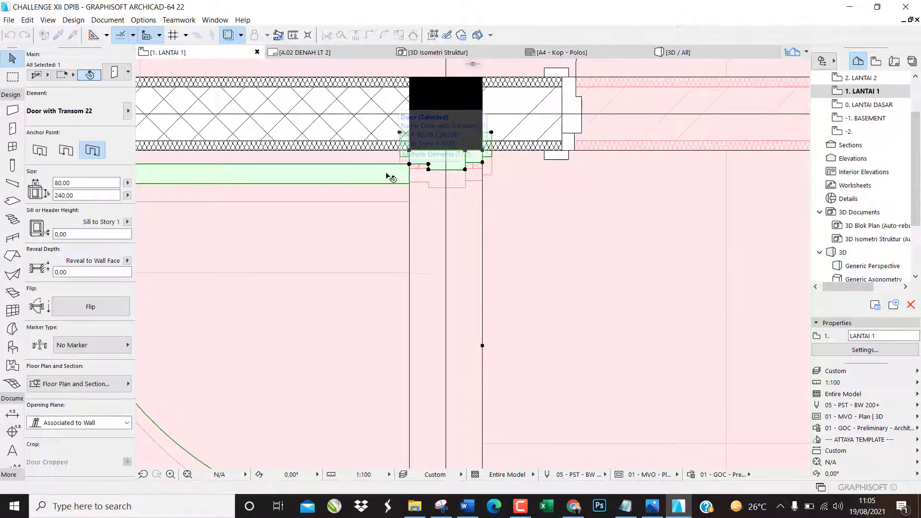
pyautogui.click(492, 133)
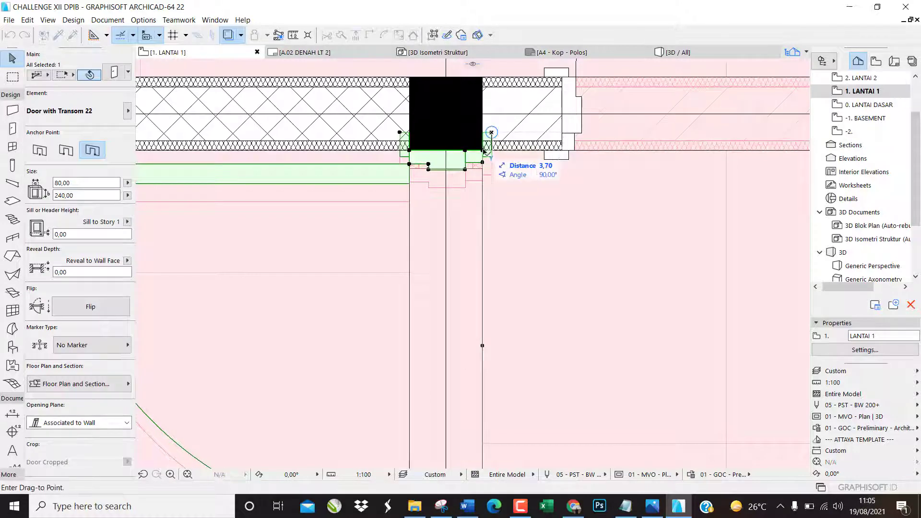
pyautogui.click(490, 153)
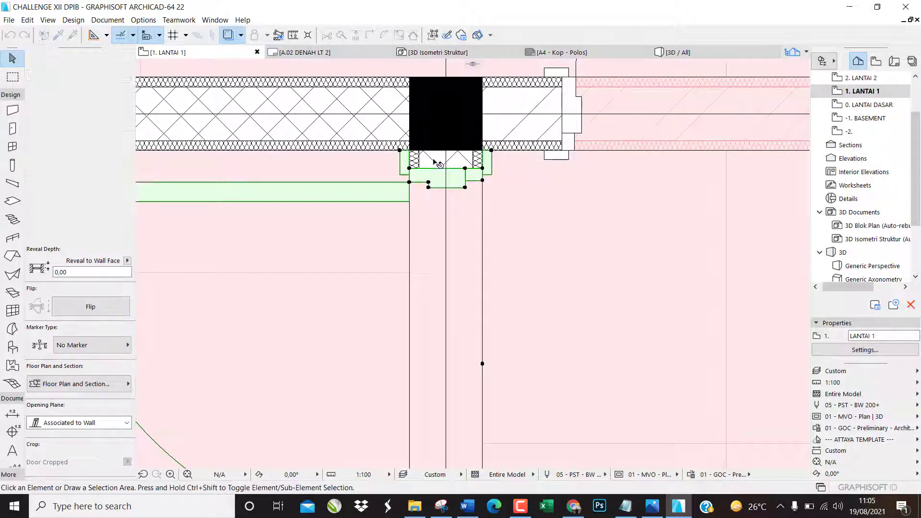
pyautogui.click(521, 158)
pyautogui.scroll(-3, 434, 160)
pyautogui.scroll(-6, 434, 162)
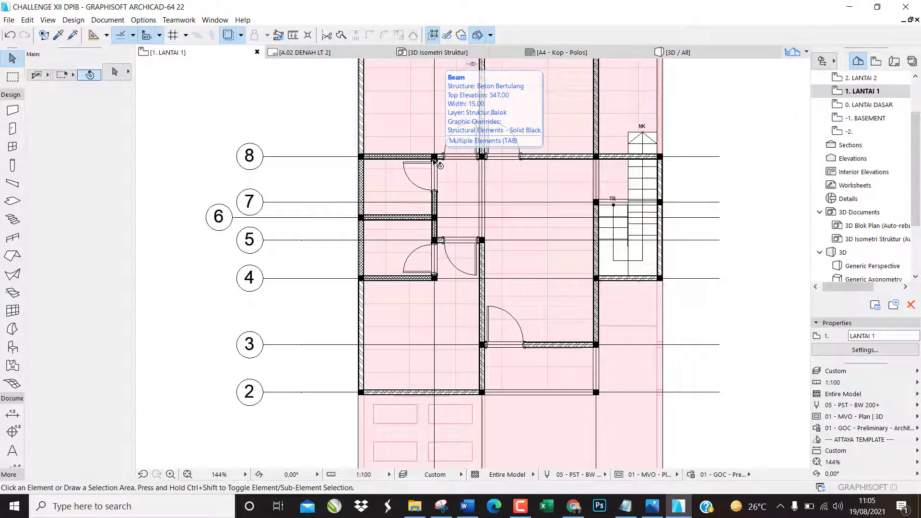
# Show the whole building in the 3D perspective view to check the placed doors.
pyautogui.press('F3')
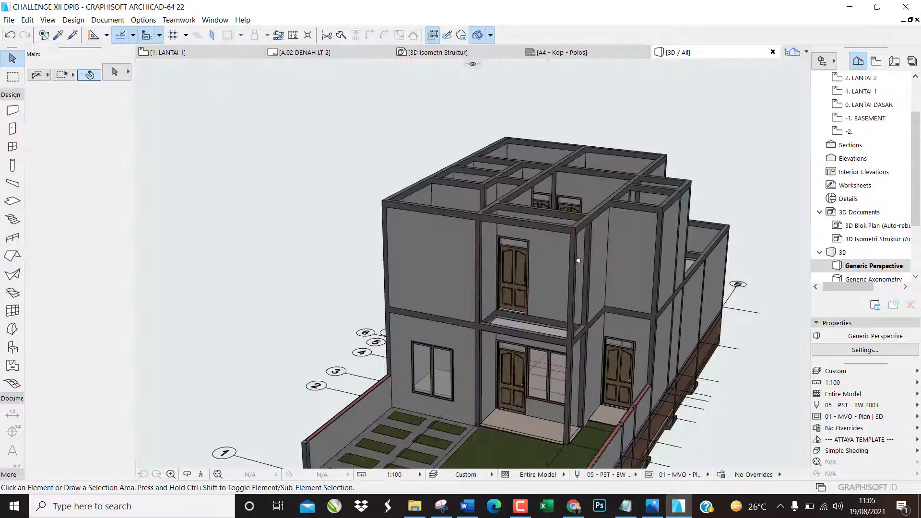
# Inspect the upper-floor front door and the open floor before it in 3D, and return to the 1. LANTAI 1 plan.
pyautogui.keyDown('shift'); pyautogui.moveTo(598, 241); pyautogui.dragTo(544, 283, button='middle'); pyautogui.keyUp('shift')
pyautogui.scroll(3, 492, 386)
pyautogui.scroll(5, 490, 385)
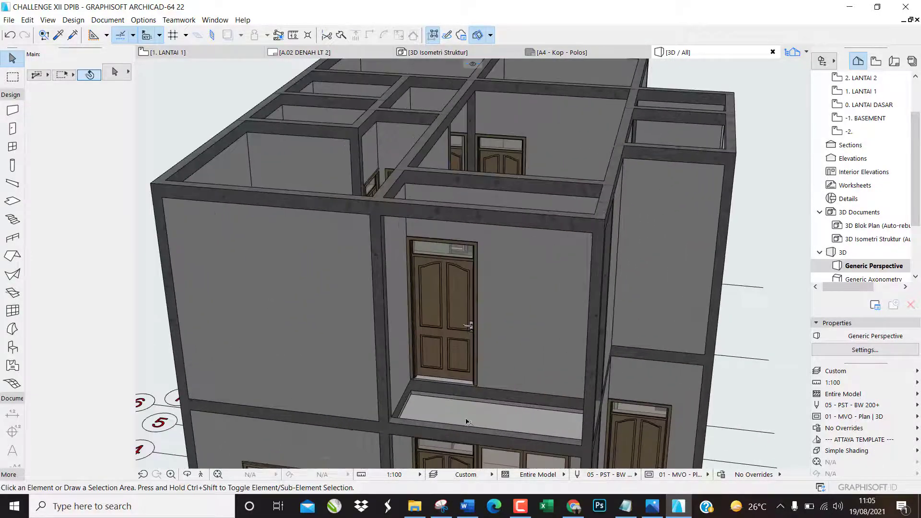
pyautogui.press('F1')
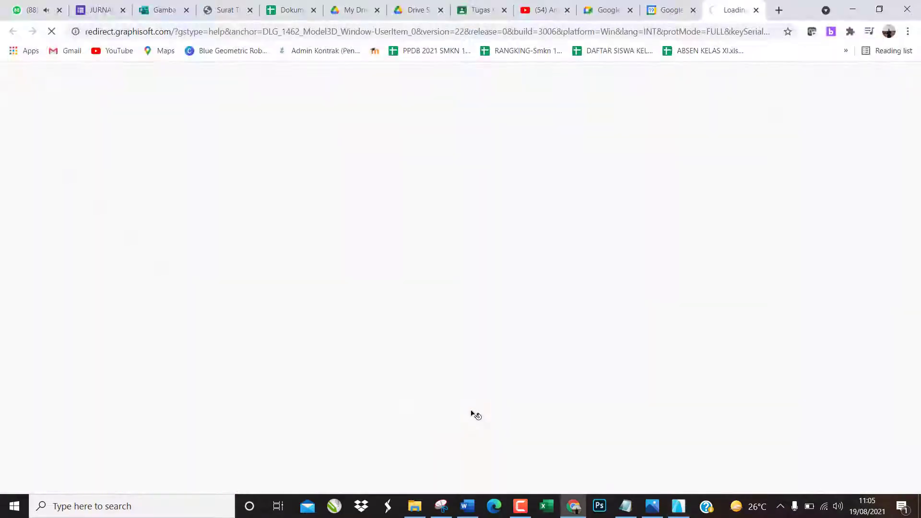
pyautogui.click(856, 6)
pyautogui.press('F2')
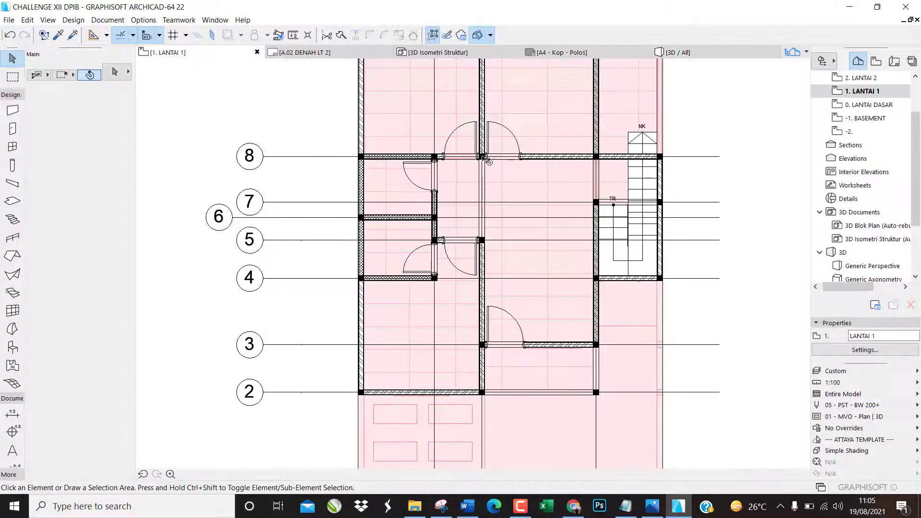
# Set the Slab defaults to the Plat Beton 12cm + Fin composite at 350 relative to project zero.
pyautogui.click(13, 202)
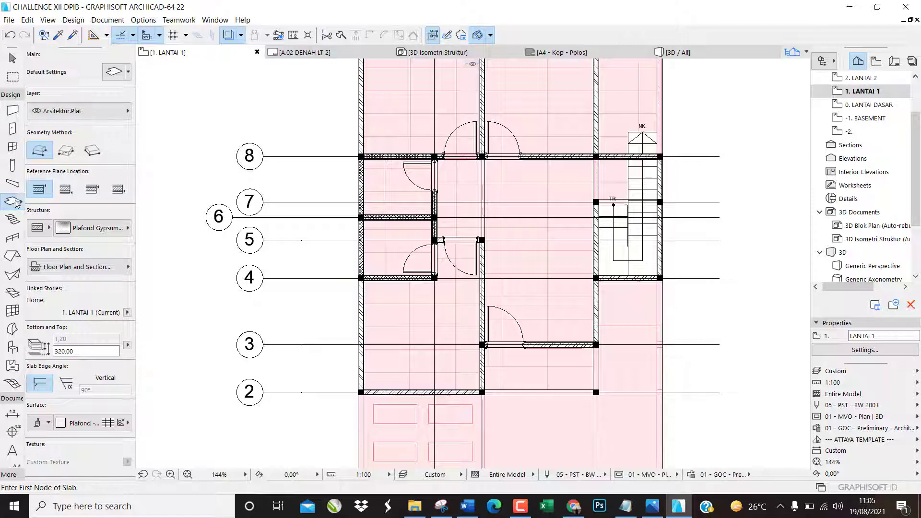
pyautogui.click(70, 232)
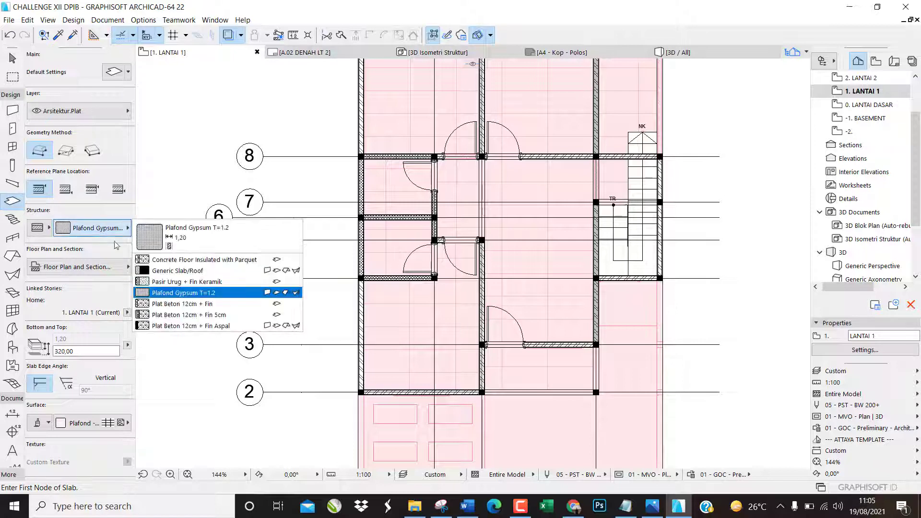
pyautogui.click(197, 305)
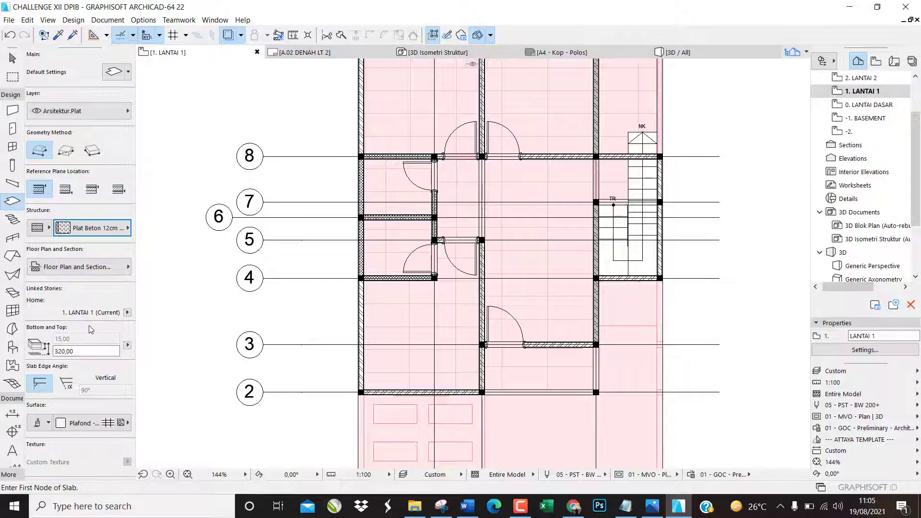
pyautogui.hotkey('ctrl', 't')
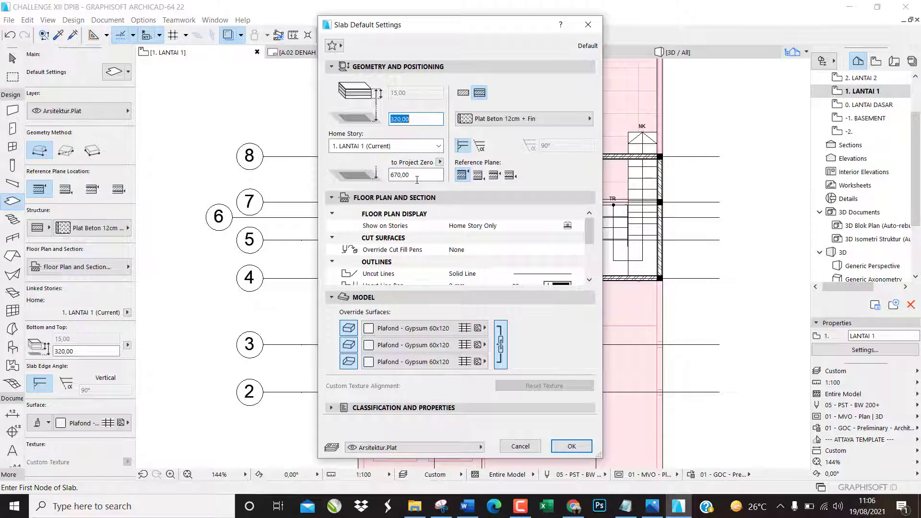
pyautogui.moveTo(417, 180); pyautogui.dragTo(391, 180)
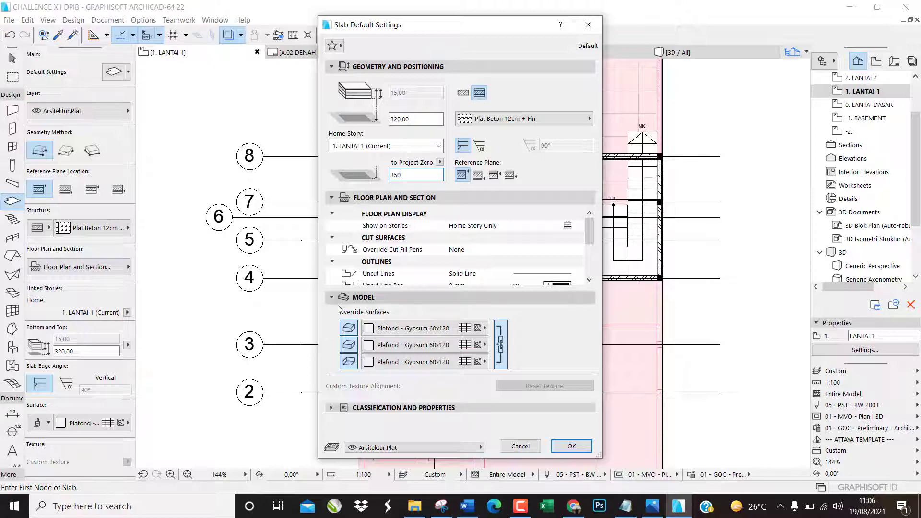
# Turn off the Plafond - Gypsum 60x120 overrides on the slab's top, edge and bottom surfaces.
pyautogui.click(349, 328)
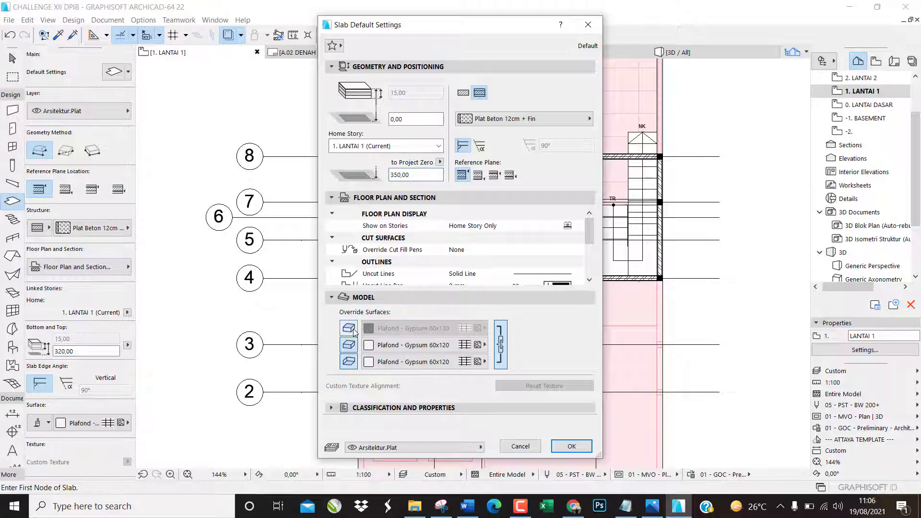
pyautogui.click(349, 346)
pyautogui.click(349, 362)
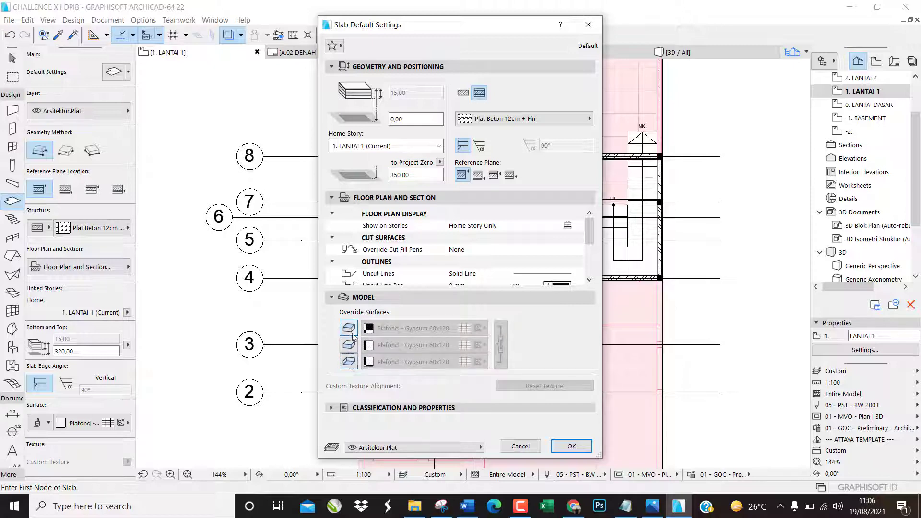
# Override only the slab's top surface with Keramik - Roman Barcelona Crema - 50x50 and accept the slab defaults.
pyautogui.click(347, 329)
pyautogui.click(392, 331)
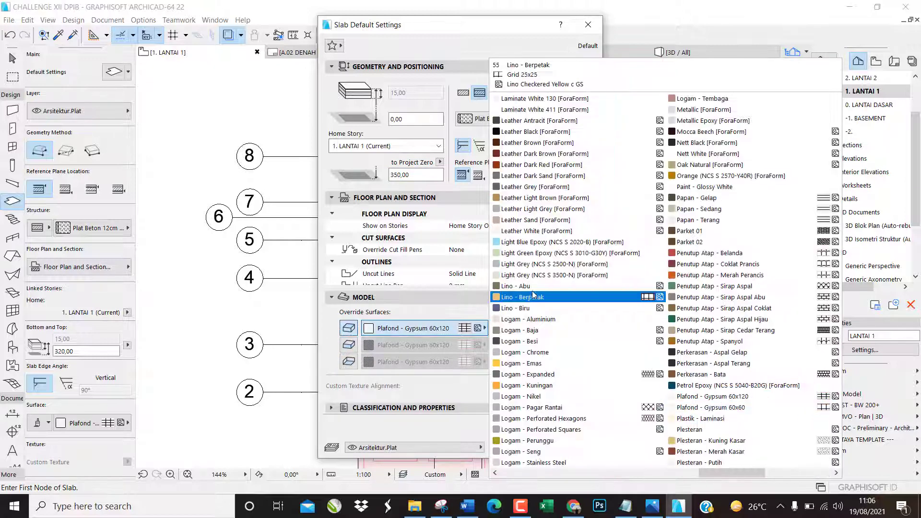
pyautogui.scroll(10, 590, 236)
pyautogui.scroll(-5, 698, 218)
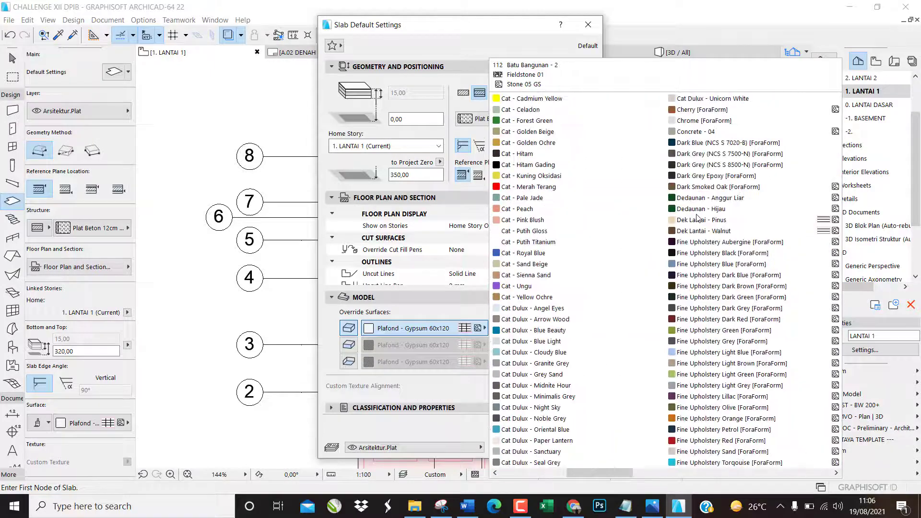
pyautogui.scroll(-3, 756, 192)
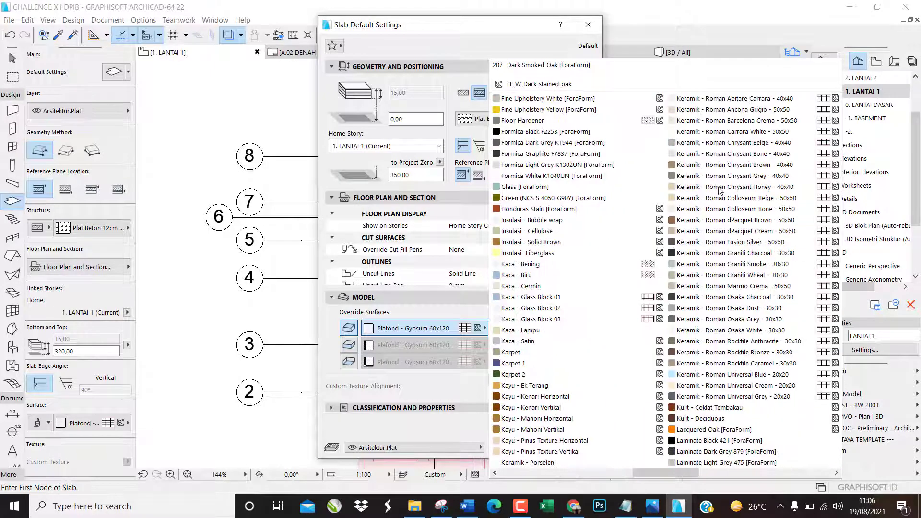
pyautogui.click(764, 125)
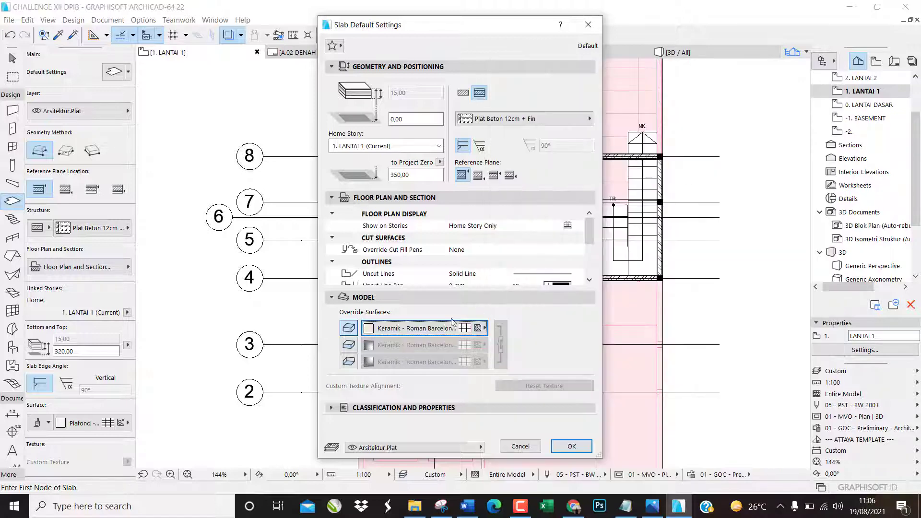
pyautogui.click(348, 346)
pyautogui.click(350, 361)
pyautogui.click(354, 346)
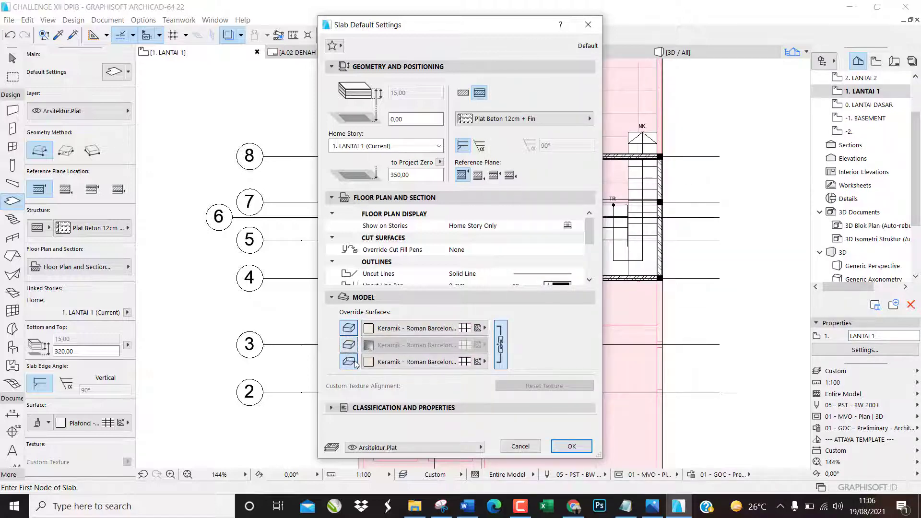
pyautogui.click(354, 362)
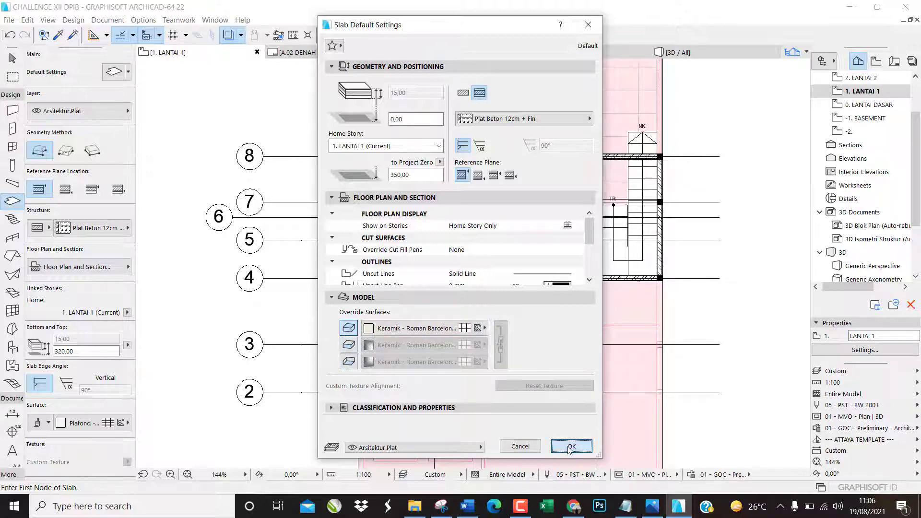
pyautogui.click(568, 446)
# Draw a rectangular slab over the lower small room between grid lines 6 and 4, from column to column.
pyautogui.click(66, 152)
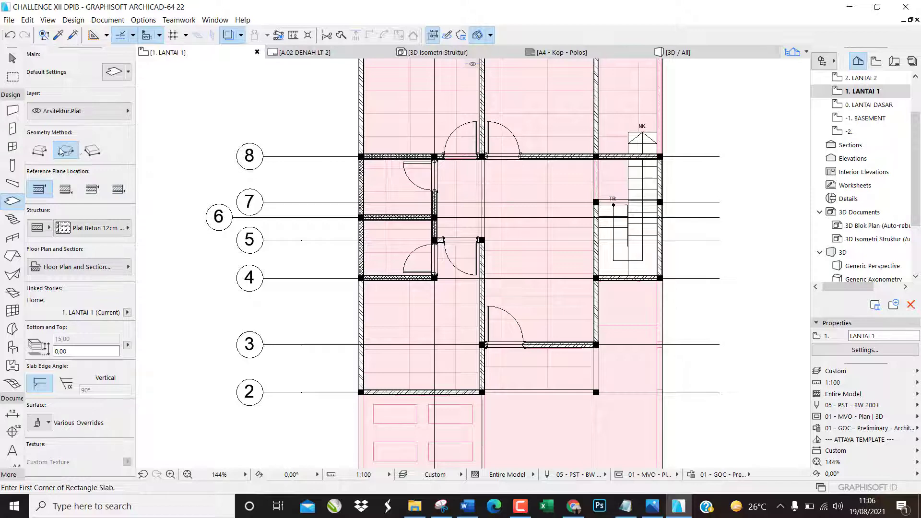
pyautogui.scroll(6, 391, 201)
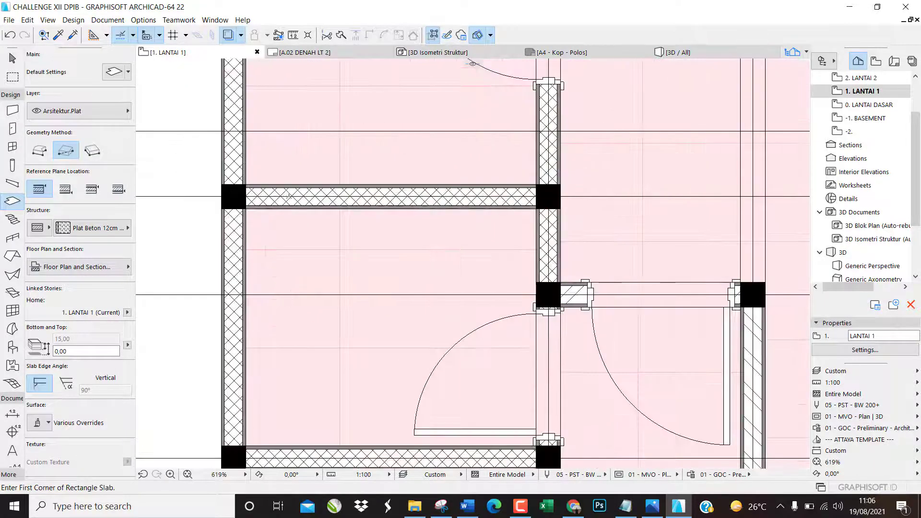
pyautogui.click(233, 196)
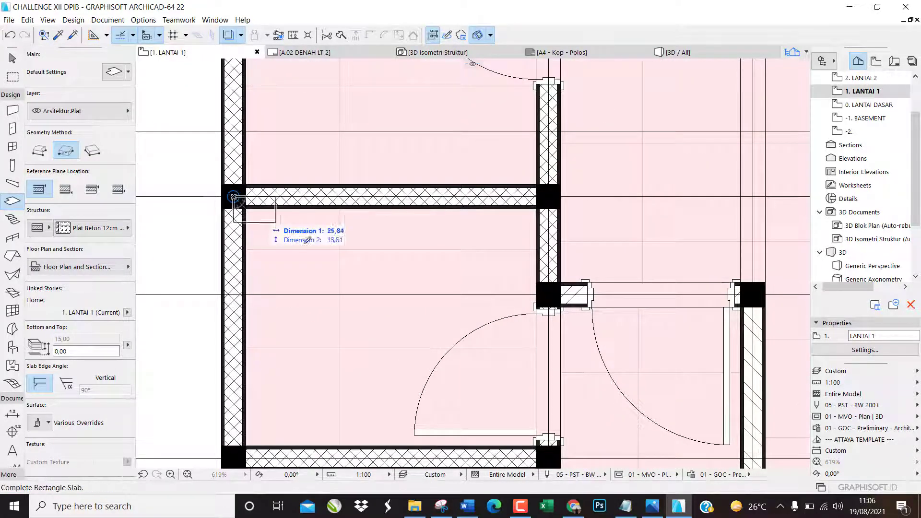
pyautogui.scroll(-2, 336, 269)
pyautogui.scroll(3, 453, 377)
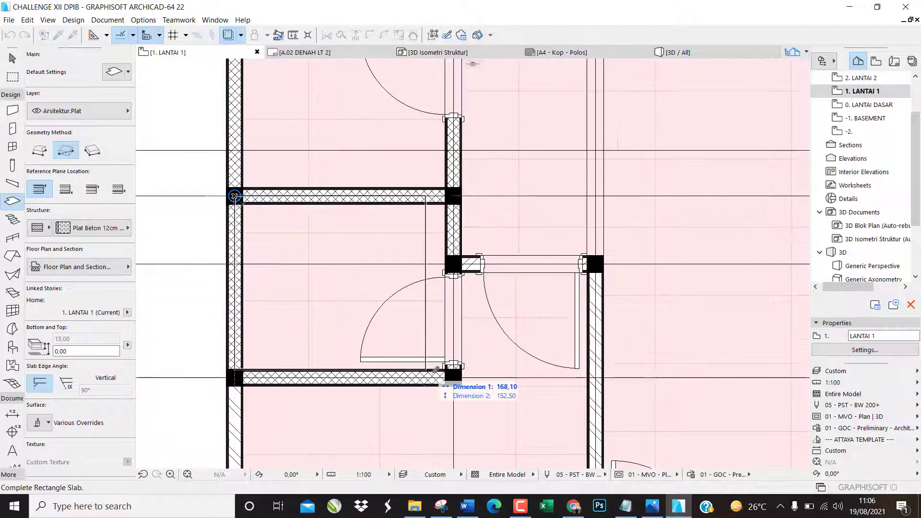
pyautogui.click(455, 376)
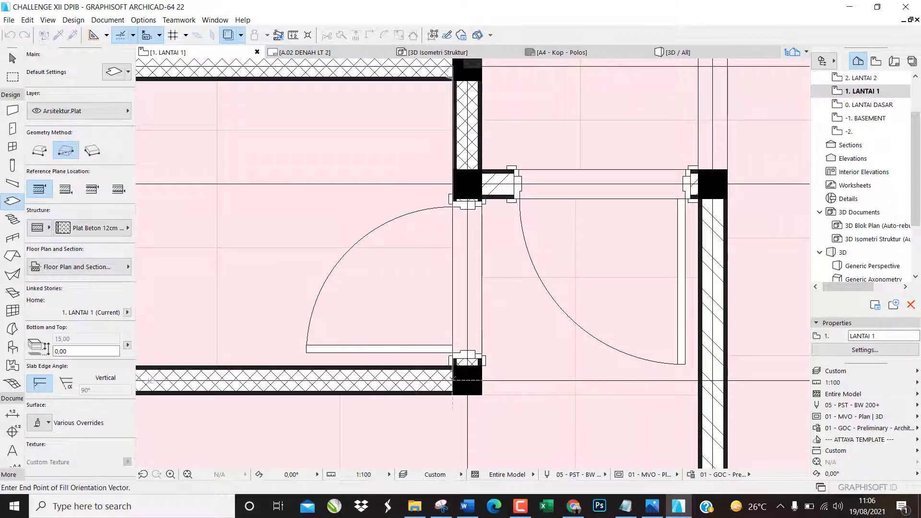
# Draw a rectangular slab over the upper small room between grid lines 8 and 6.
pyautogui.scroll(-5, 464, 453)
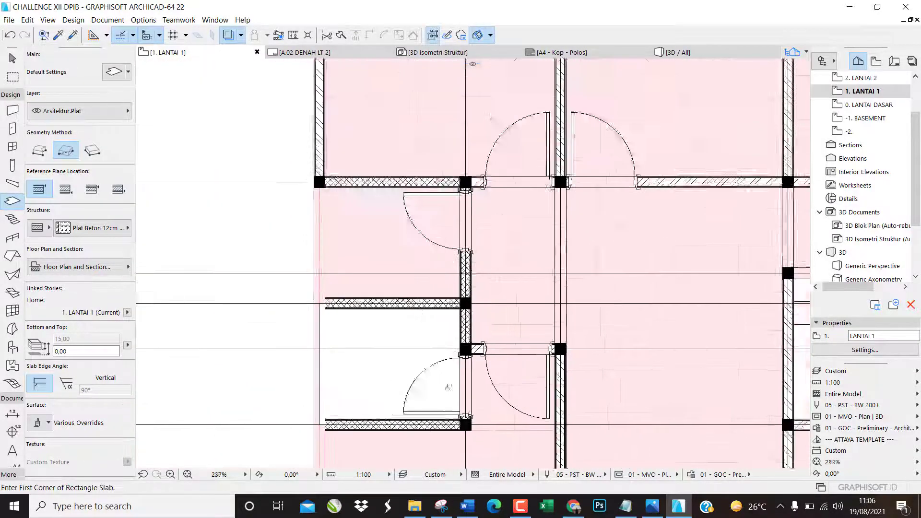
pyautogui.scroll(4, 250, 223)
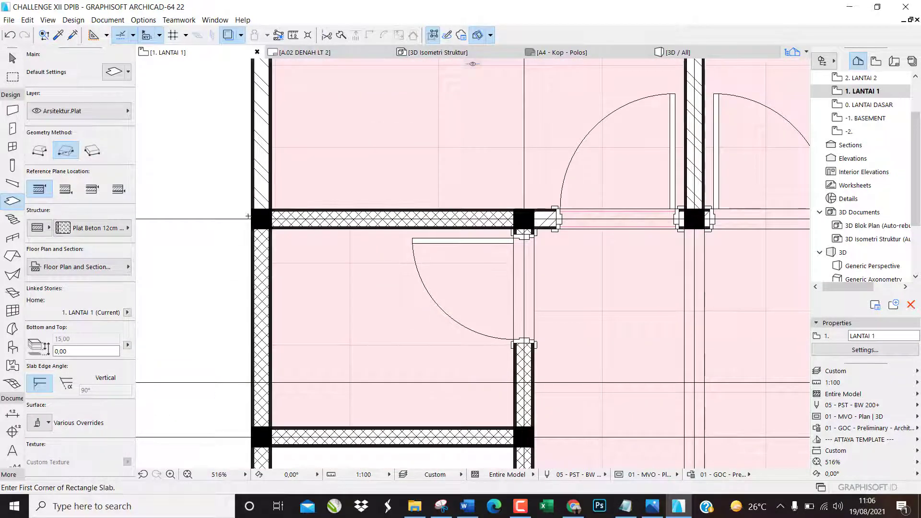
pyautogui.click(251, 220)
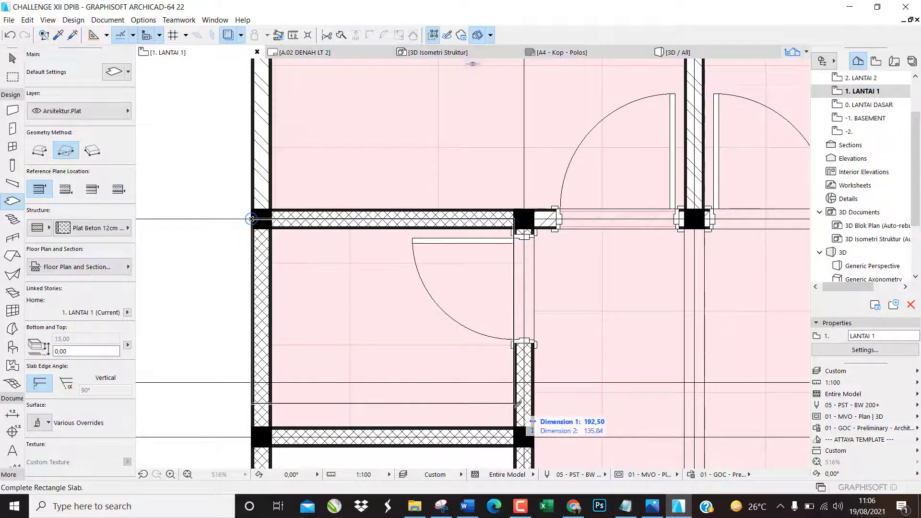
pyautogui.click(515, 424)
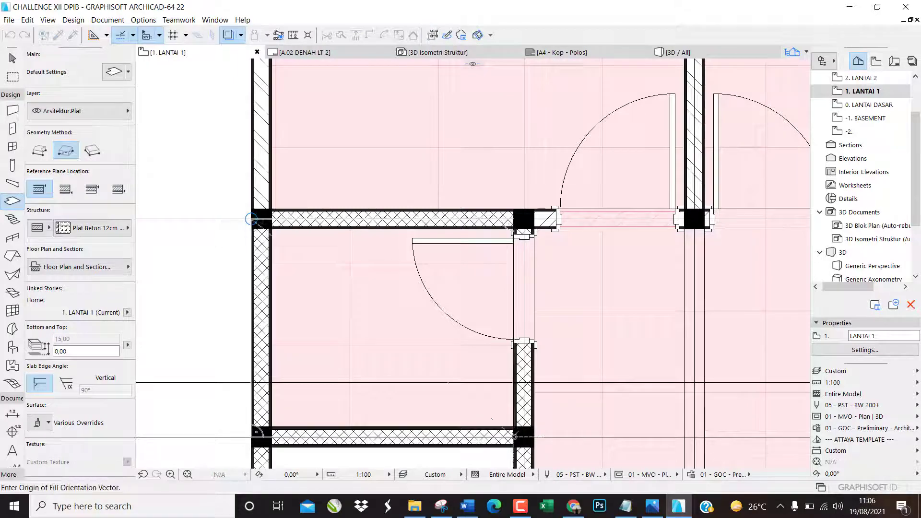
# Draw a rectangular slab over the front balcony between grid lines 3 and 2, from column to opposite column.
pyautogui.scroll(-10, 287, 155)
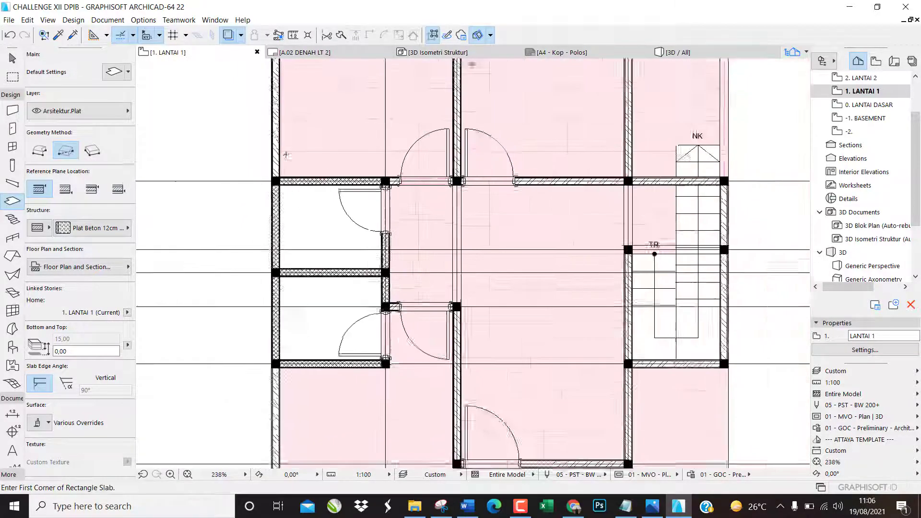
pyautogui.scroll(9, 355, 257)
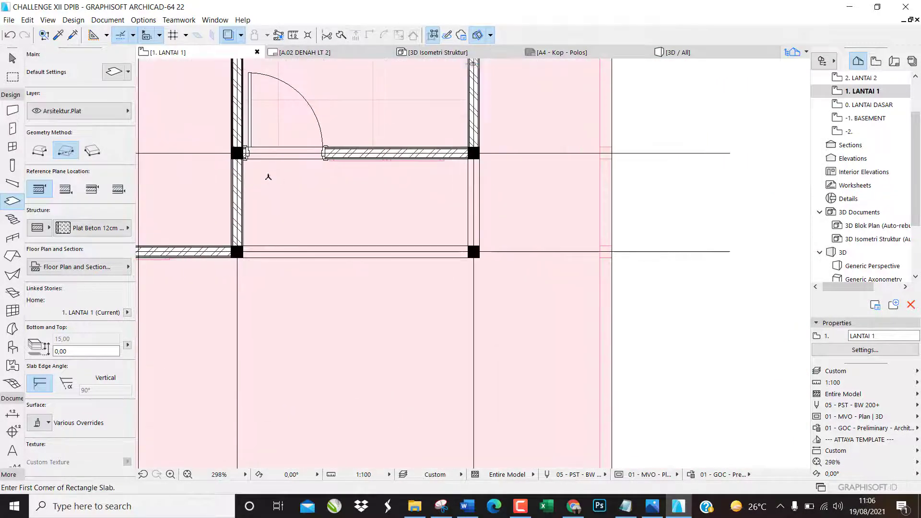
pyautogui.click(237, 153)
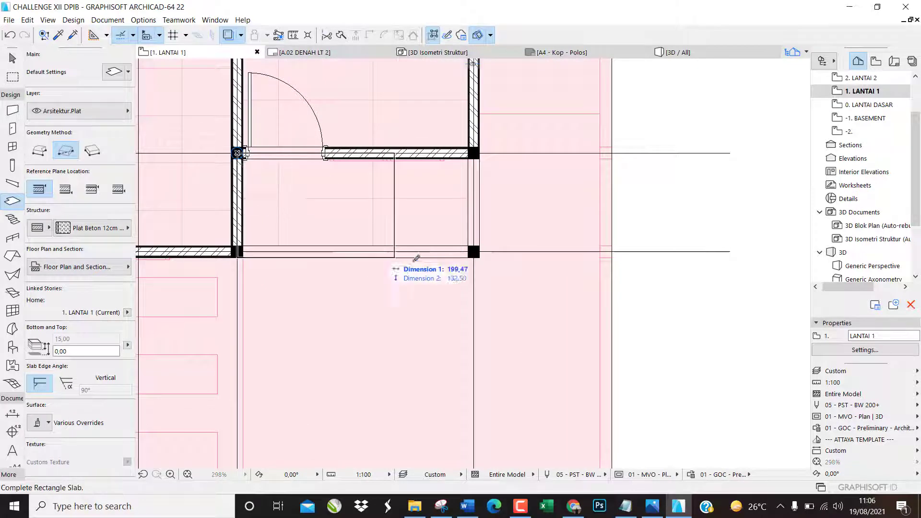
pyautogui.click(477, 254)
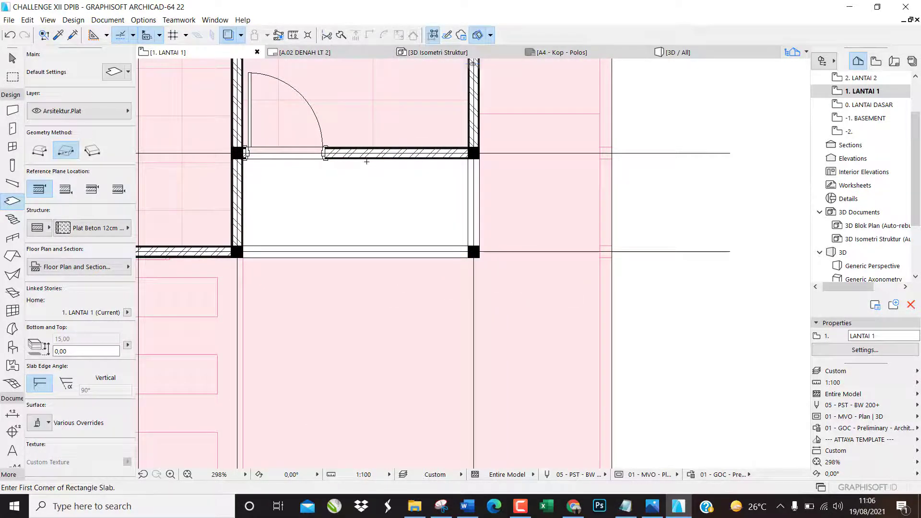
# Check the balcony slab against the door and beams in the 3D perspective view.
pyautogui.press('F3')
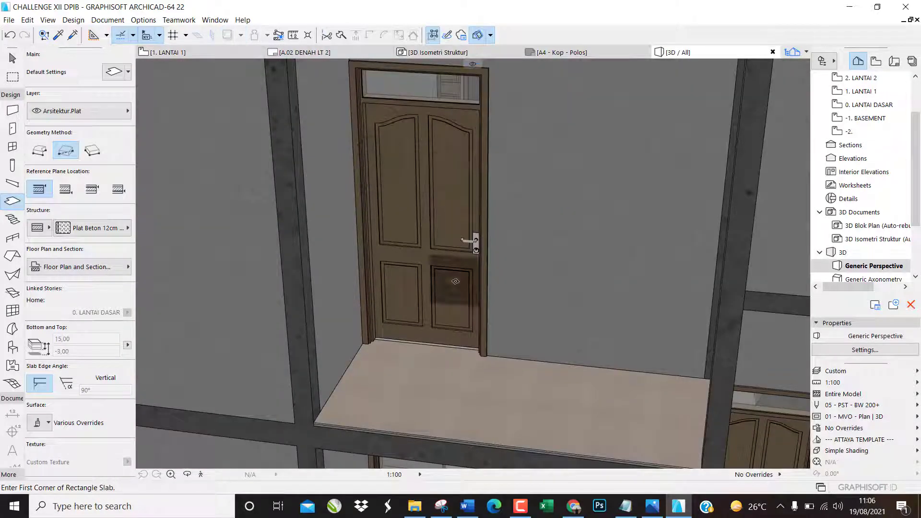
pyautogui.scroll(-2, 332, 212)
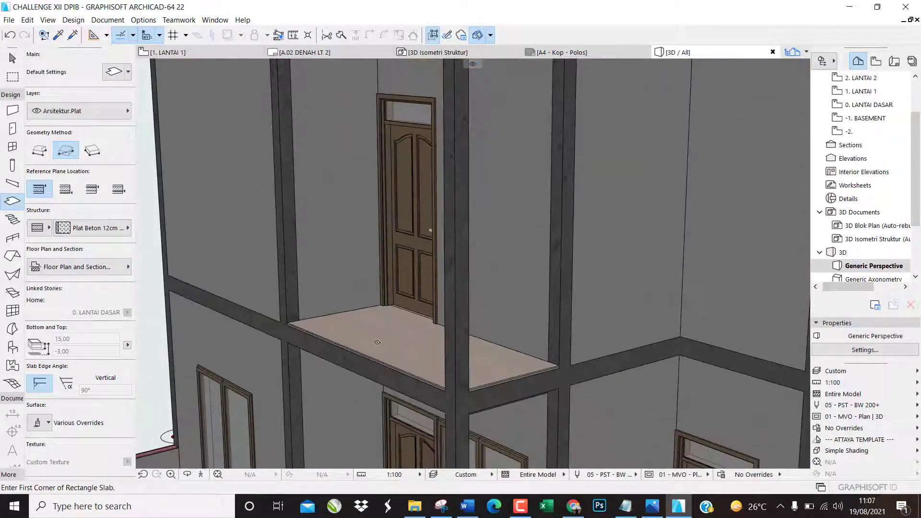
pyautogui.keyDown('shift'); pyautogui.moveTo(379, 338); pyautogui.dragTo(485, 379, button='middle'); pyautogui.keyUp('shift')
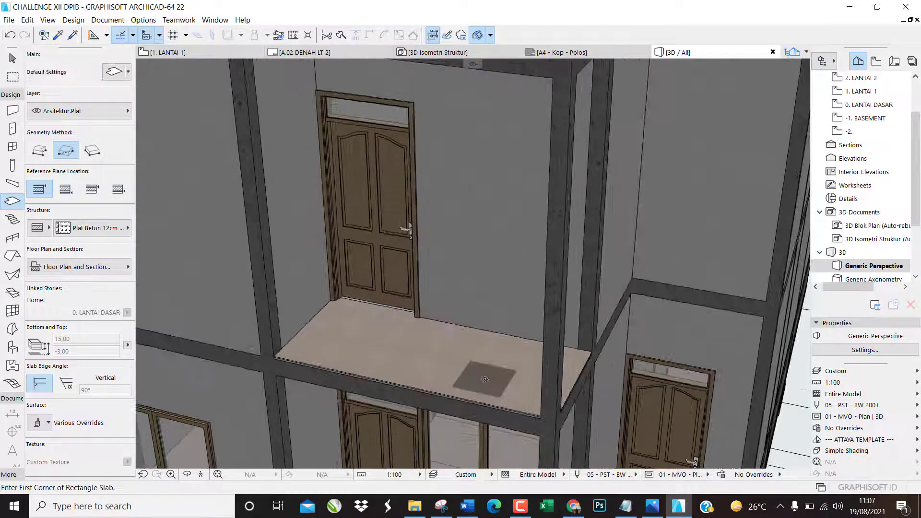
# Draw an L-shaped polygonal slab on 1. LANTAI 1 over the front room between grid lines 5 and 2, through the column centres.
pyautogui.press('F2')
pyautogui.scroll(-5, 452, 346)
pyautogui.scroll(3, 364, 244)
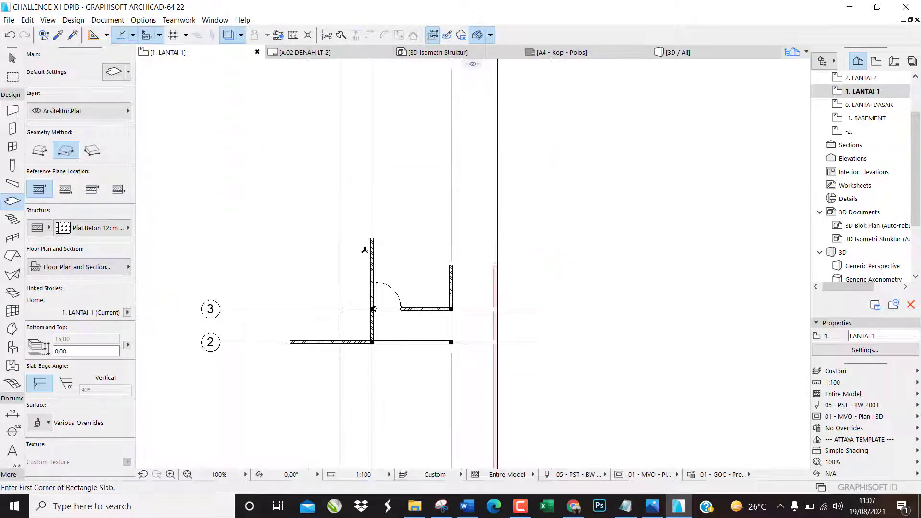
pyautogui.scroll(2, 359, 294)
pyautogui.scroll(2, 359, 294)
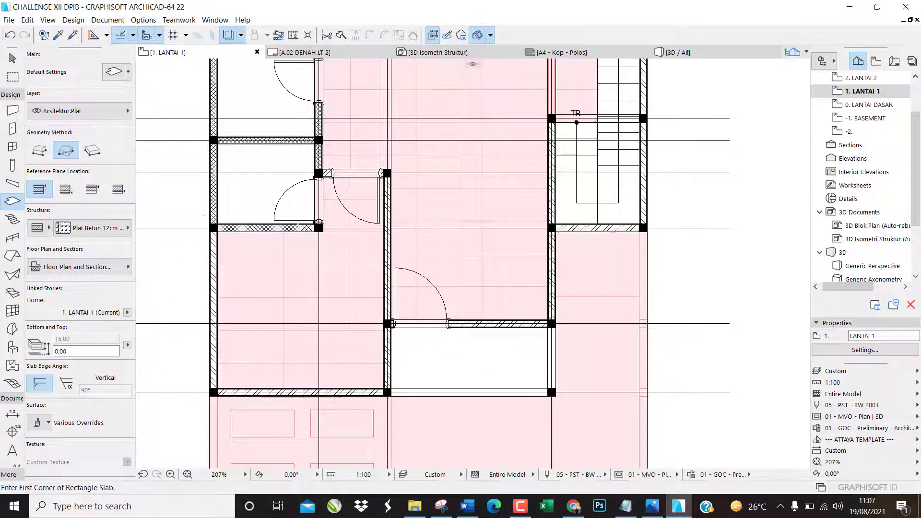
pyautogui.click(39, 152)
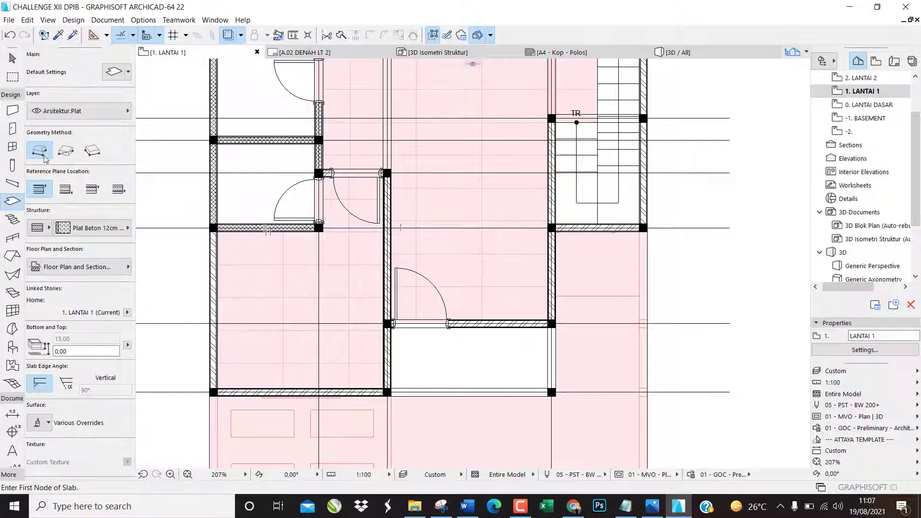
pyautogui.scroll(4, 211, 229)
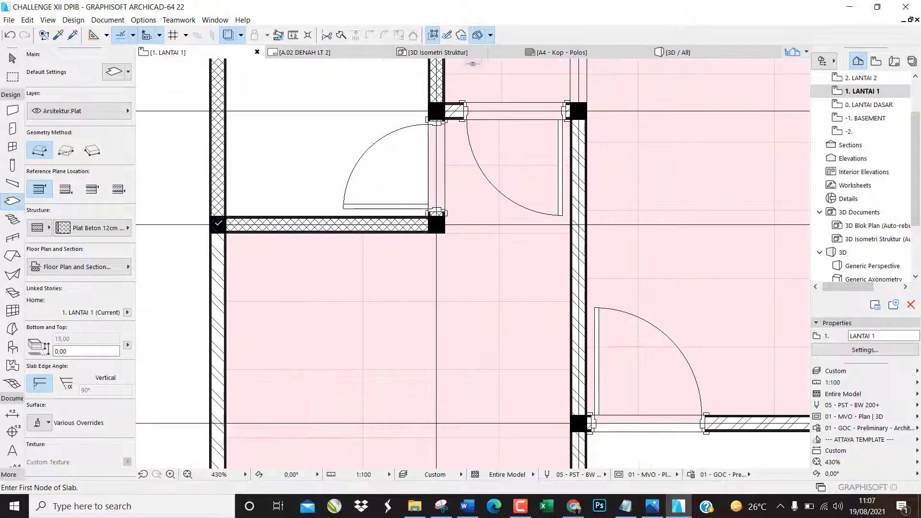
pyautogui.click(217, 224)
pyautogui.click(436, 224)
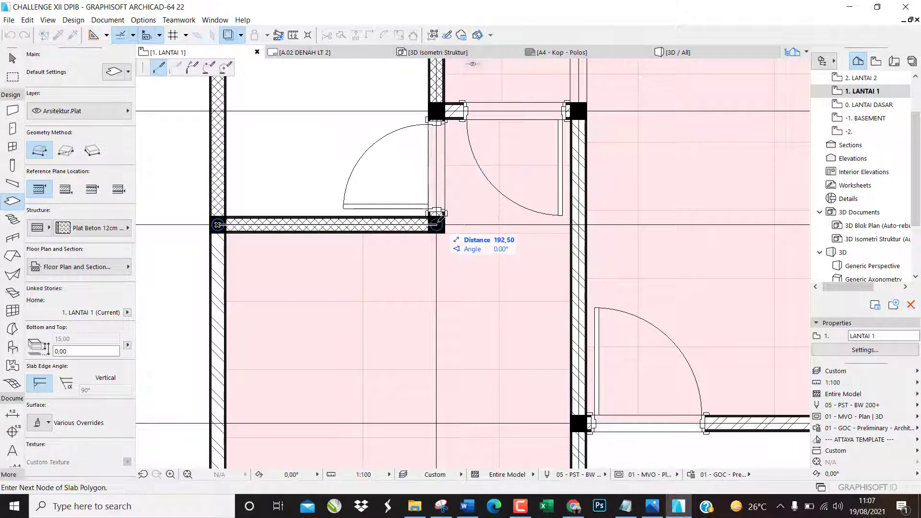
pyautogui.click(436, 110)
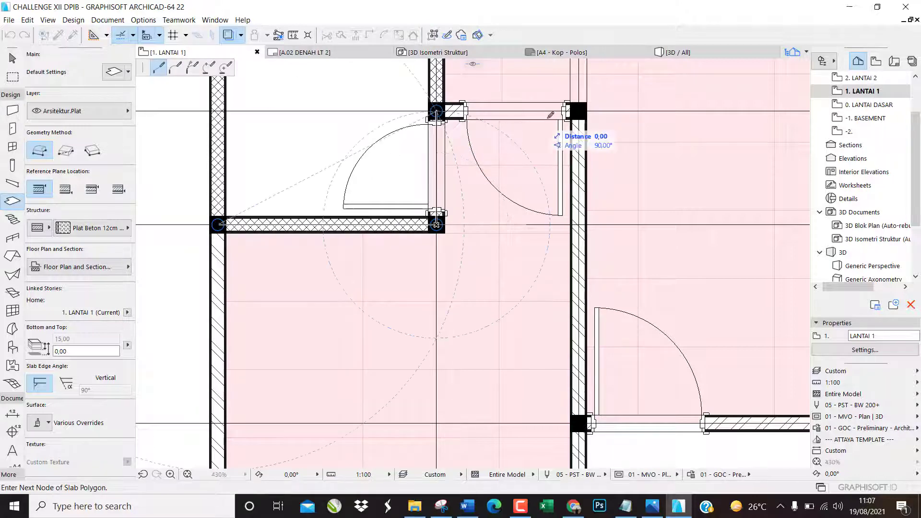
pyautogui.click(582, 110)
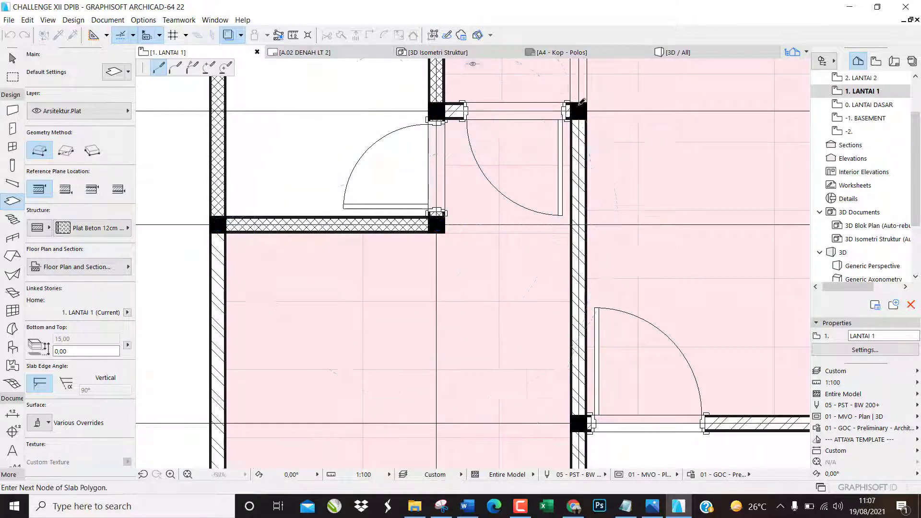
pyautogui.scroll(-3, 579, 106)
pyautogui.scroll(2, 573, 349)
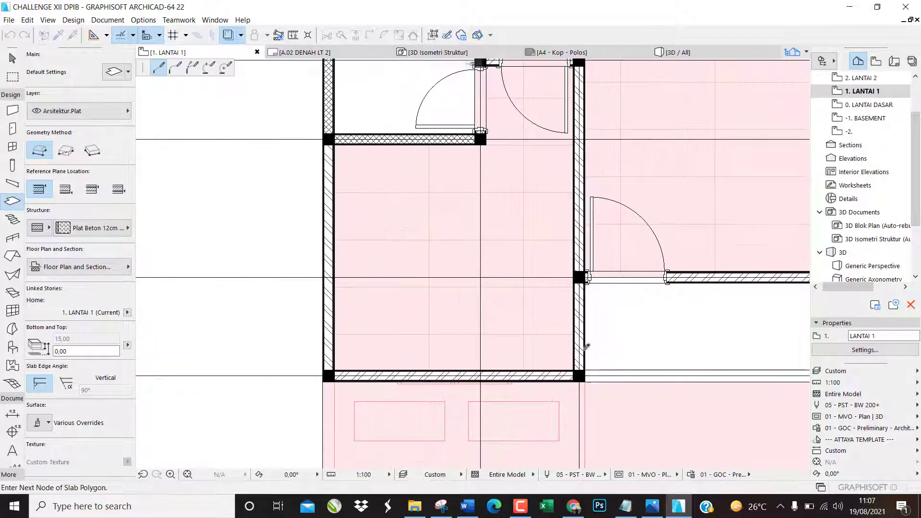
pyautogui.click(579, 375)
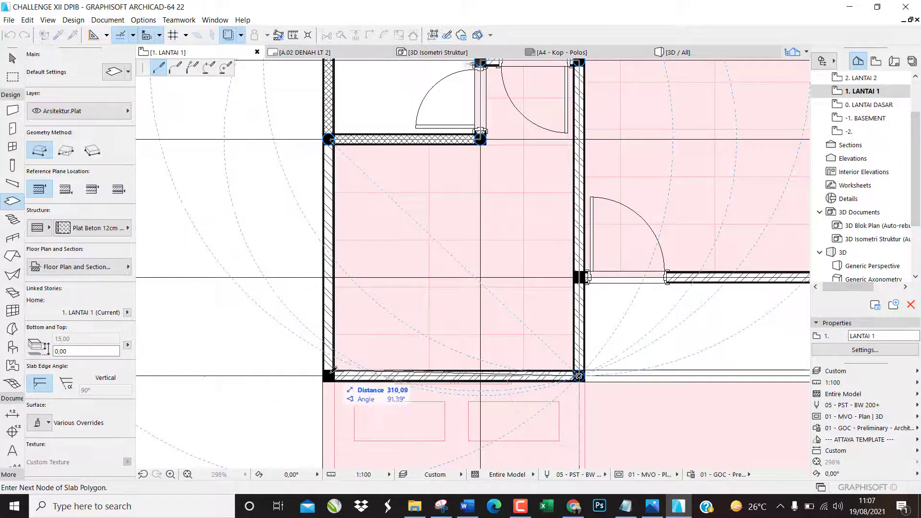
pyautogui.click(330, 376)
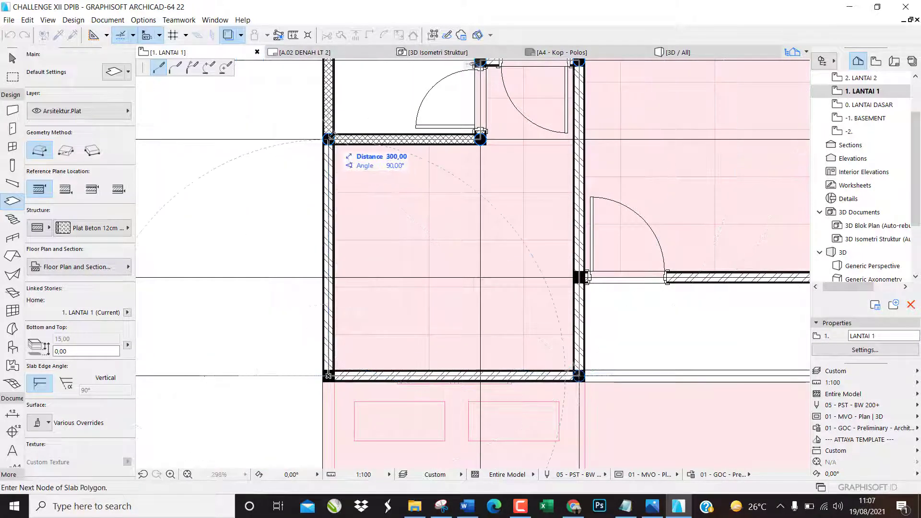
pyautogui.click(329, 139)
pyautogui.click(329, 140)
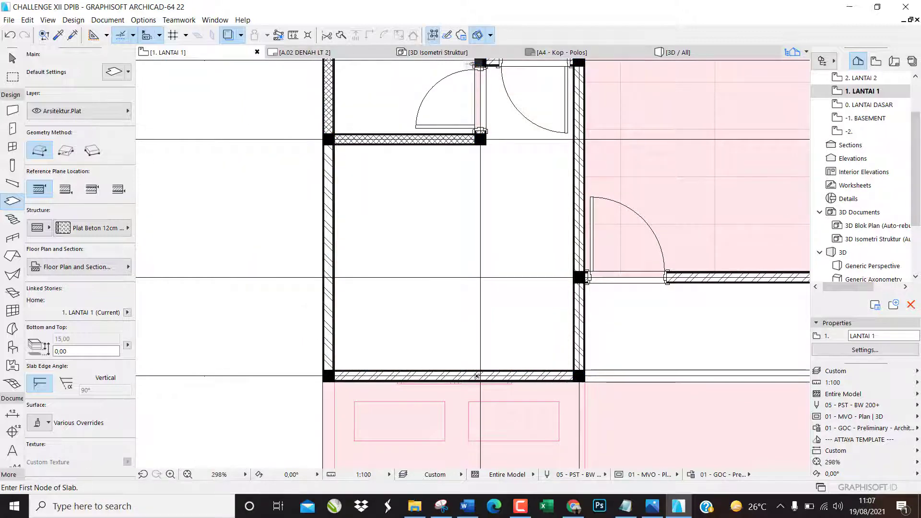
# Offset the new slab's edge at the lower small room's doorway outward to the wall face on the small room's side.
pyautogui.scroll(-3, 422, 335)
pyautogui.scroll(8, 453, 195)
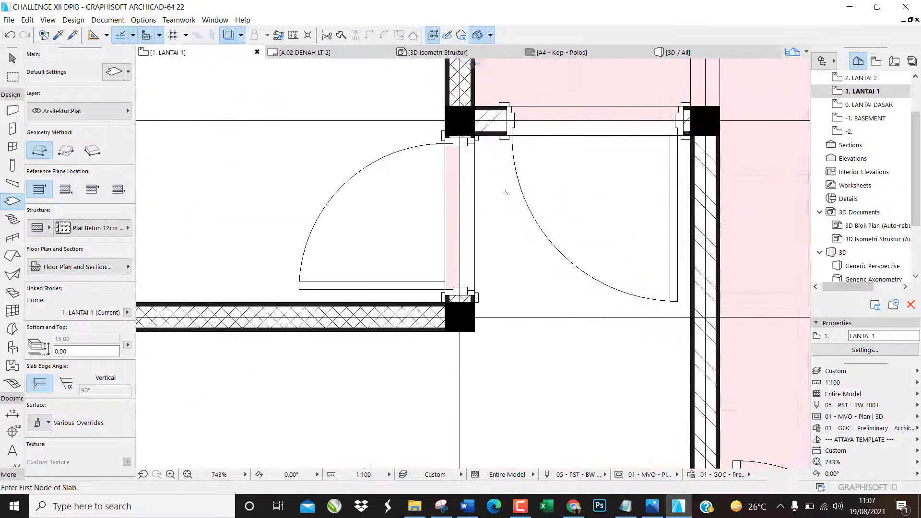
pyautogui.press('Escape')
pyautogui.click(499, 204)
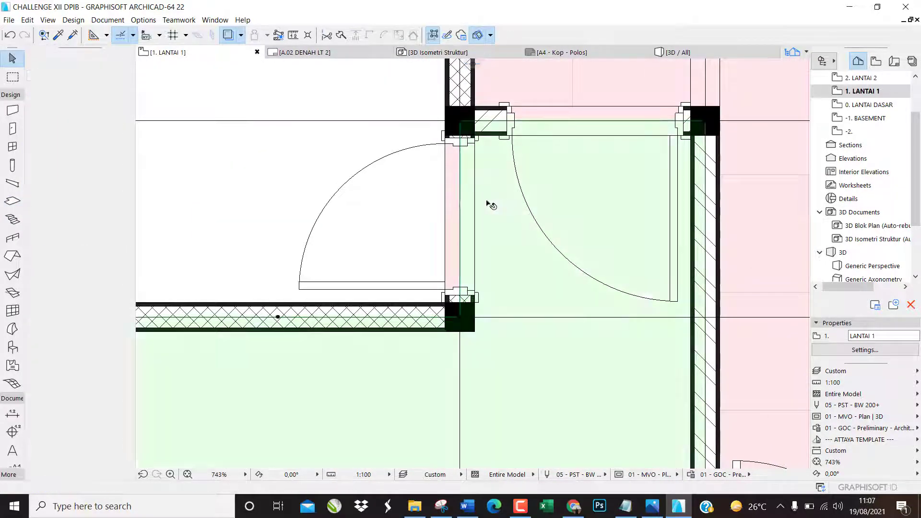
pyautogui.click(456, 204)
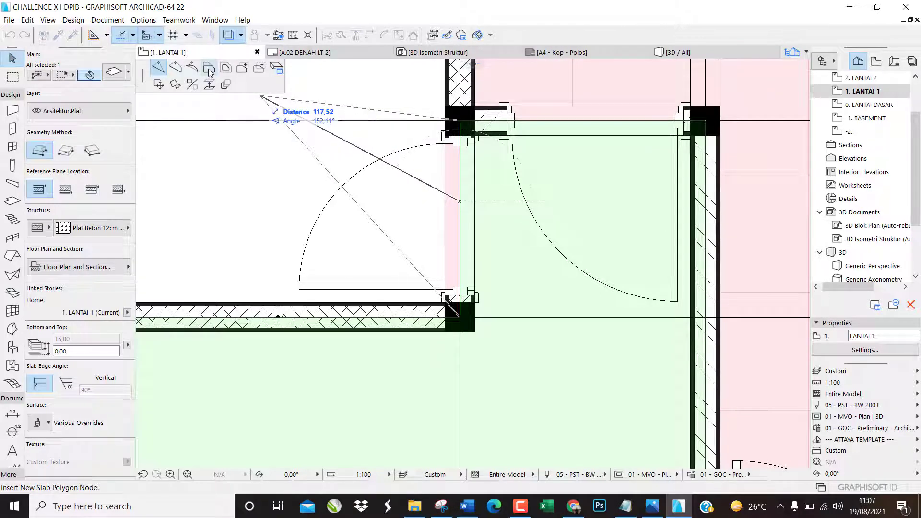
pyautogui.click(209, 71)
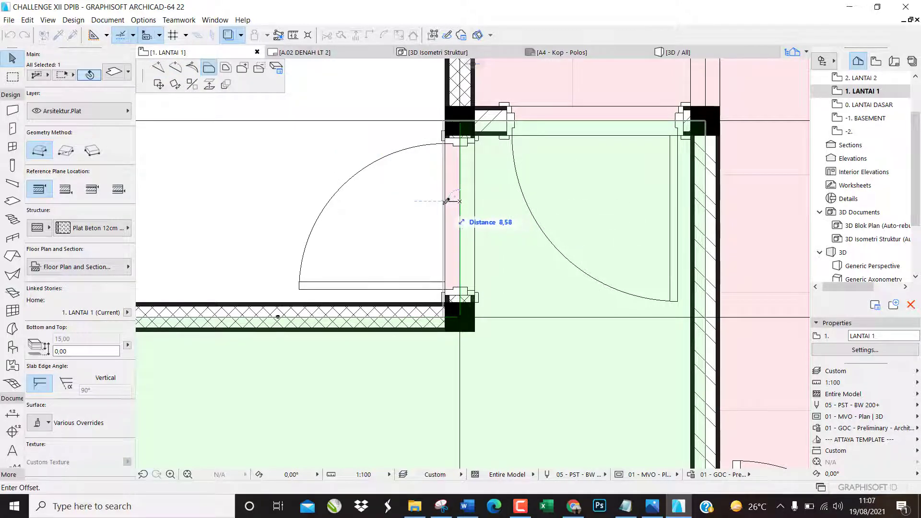
pyautogui.click(445, 202)
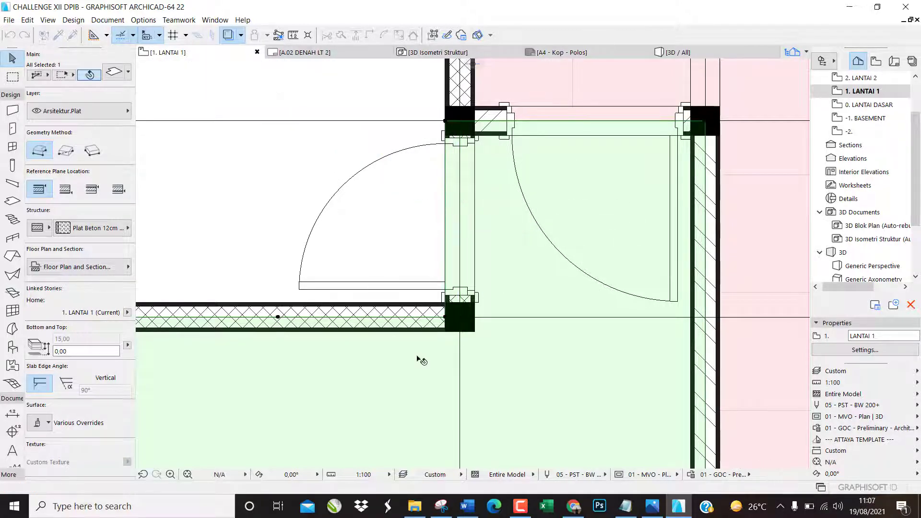
pyautogui.scroll(-5, 421, 360)
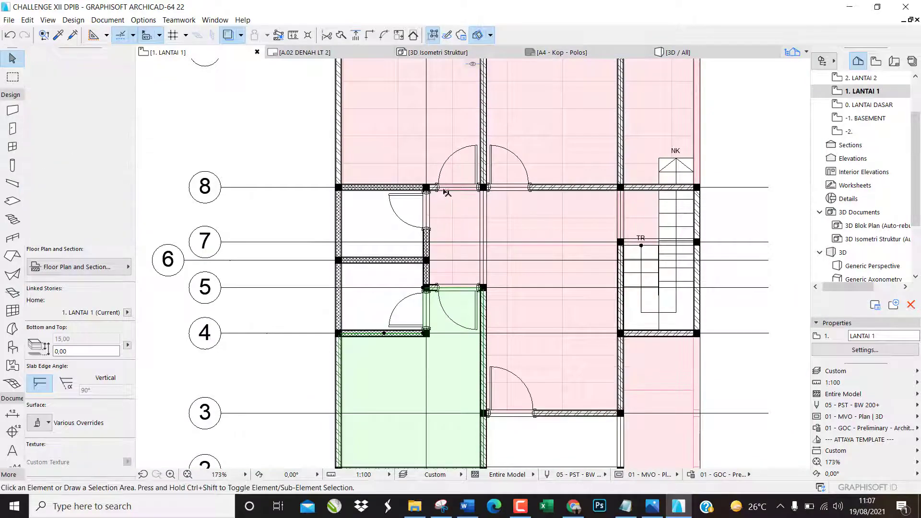
pyautogui.press('Escape')
# Draw a rectangular slab over the western room above grid line 8, from column to opposite column.
pyautogui.scroll(-4, 437, 188)
pyautogui.scroll(5, 442, 232)
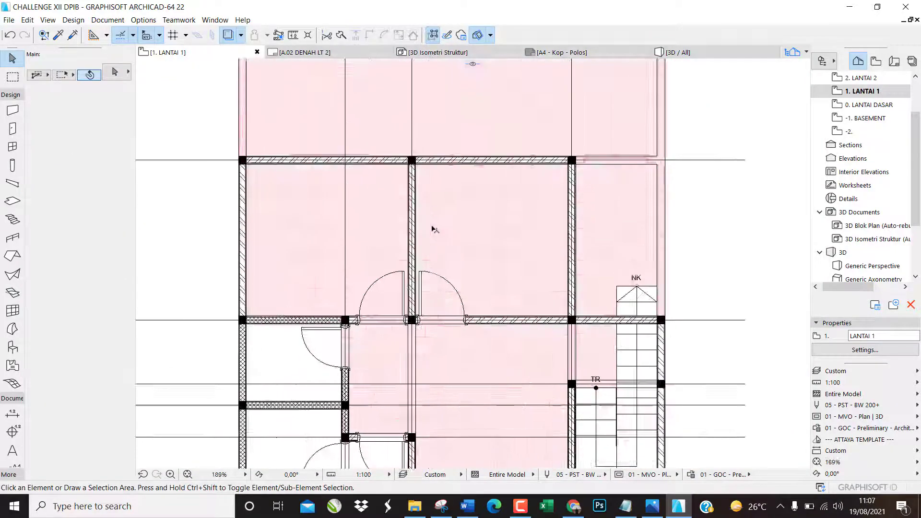
pyautogui.click(13, 201)
pyautogui.click(65, 151)
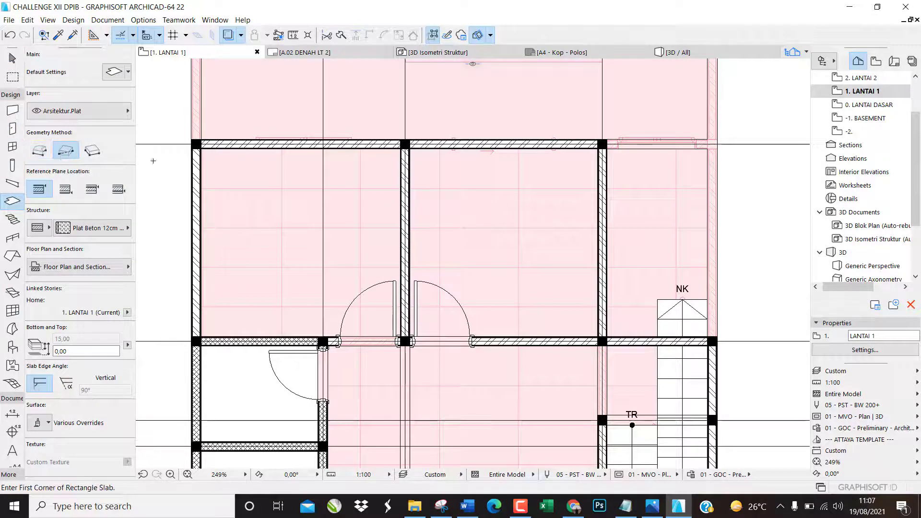
pyautogui.click(197, 144)
pyautogui.click(407, 341)
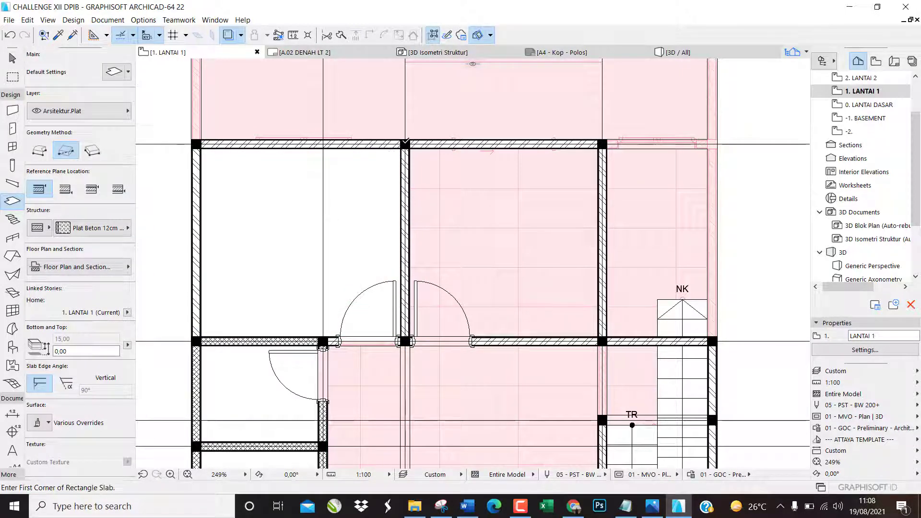
# Draw a 300 × 300 rectangular slab over the adjoining middle room above grid line 8, from column to opposite column.
pyautogui.click(406, 144)
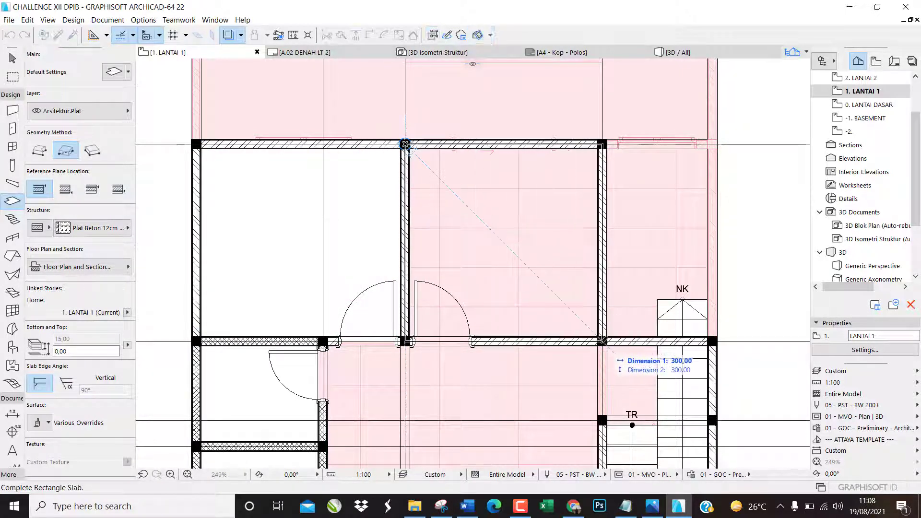
pyautogui.click(602, 341)
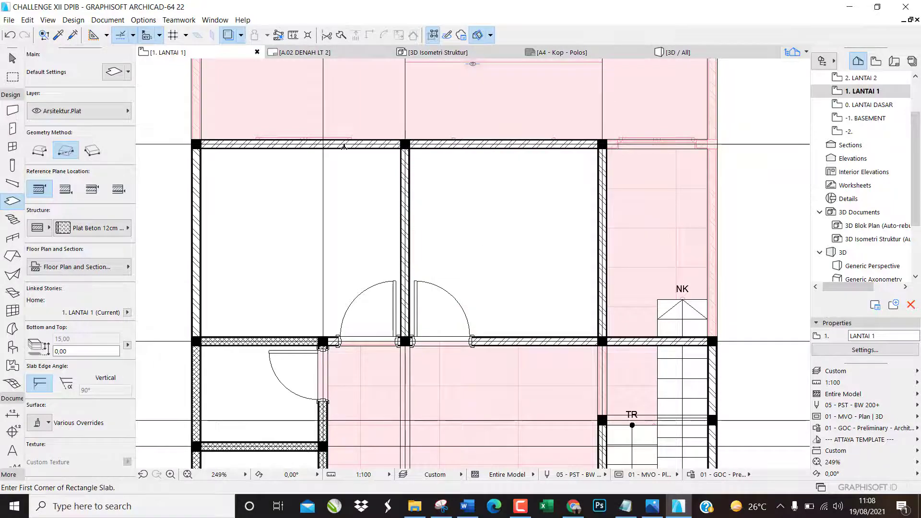
pyautogui.scroll(-3, 344, 146)
pyautogui.scroll(5, 550, 343)
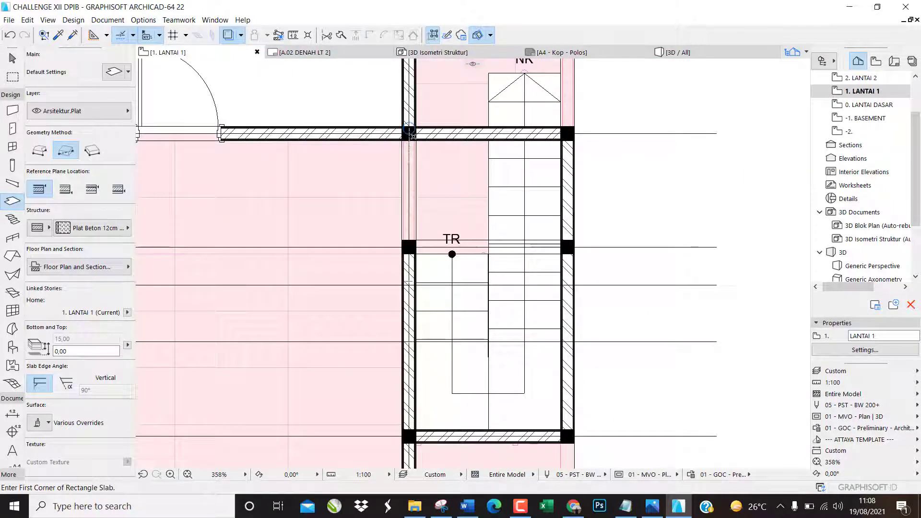
# Draw a rectangular slab about 175 by 127.5 over the stair landing between grid lines 8 and 7.
pyautogui.click(409, 133)
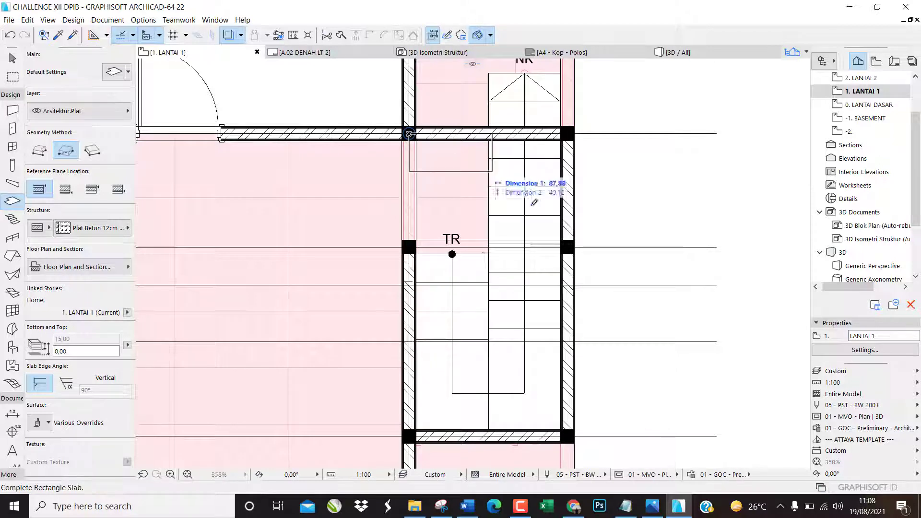
pyautogui.click(575, 251)
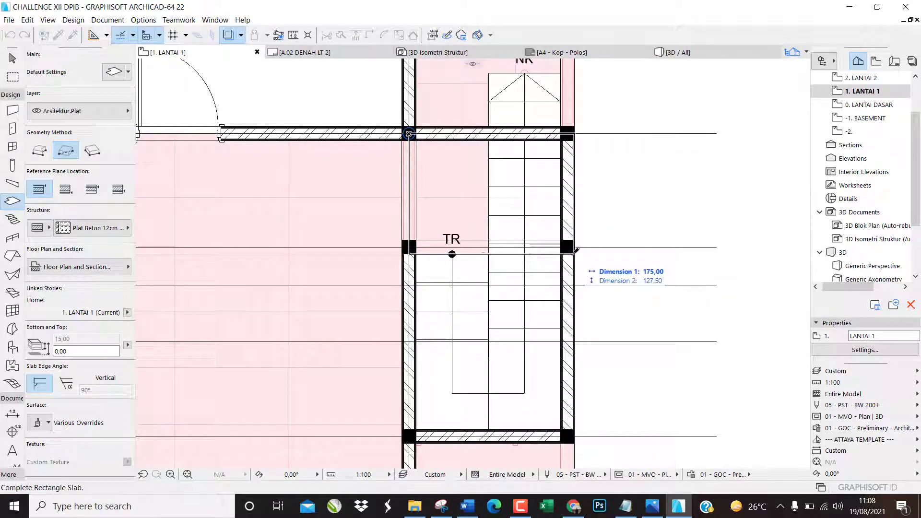
pyautogui.click(575, 250)
pyautogui.click(568, 253)
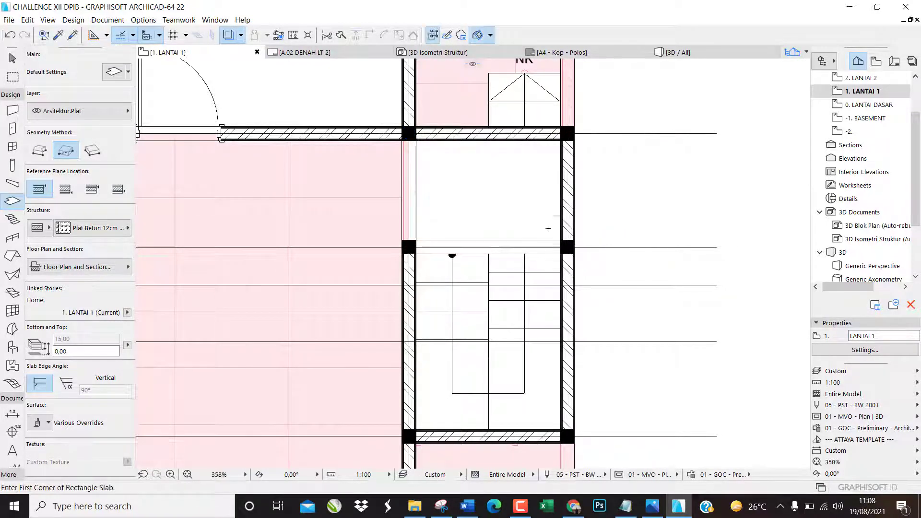
# Draw an L-shaped polygonal slab over the central hall through its corner columns, from grid line 8 down to 3 and back along 5.
pyautogui.scroll(-3, 498, 193)
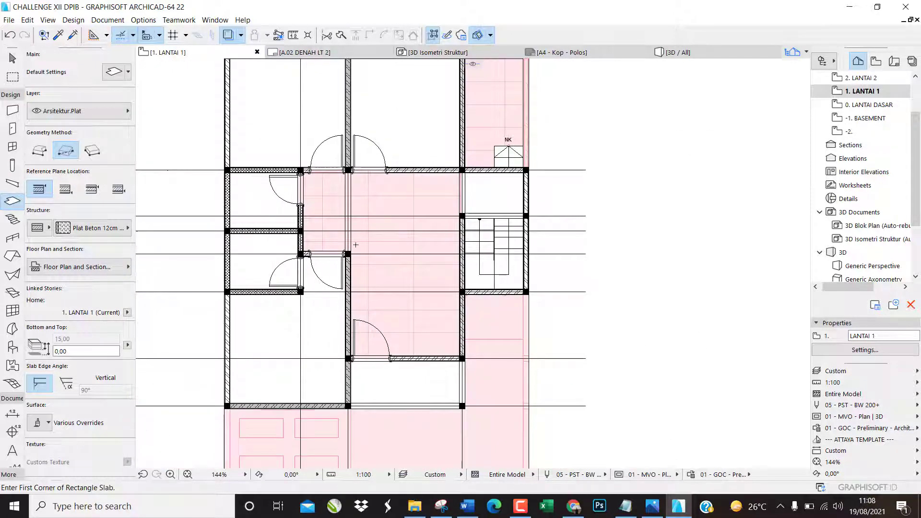
pyautogui.scroll(2, 422, 264)
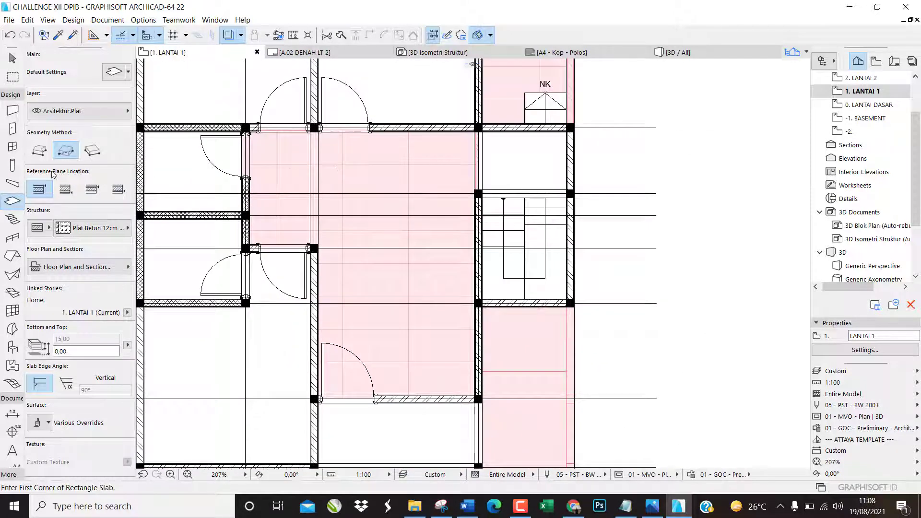
pyautogui.click(39, 151)
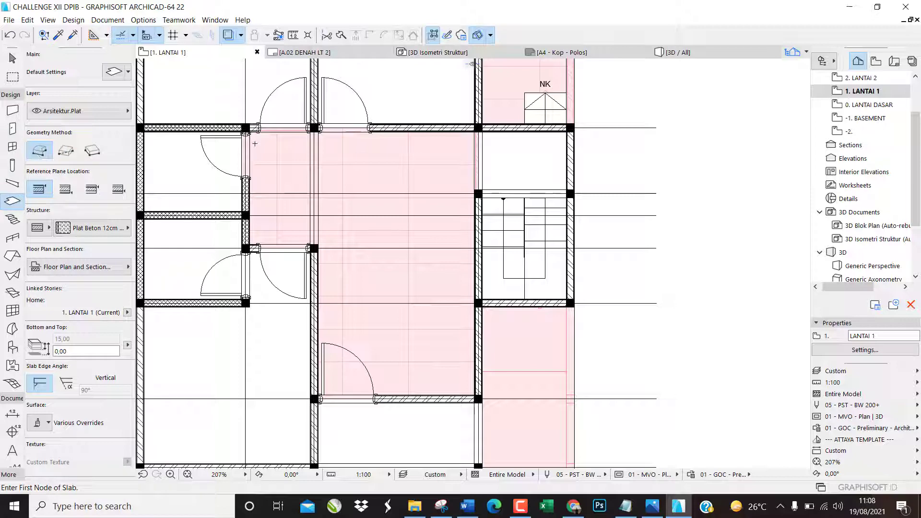
pyautogui.click(246, 127)
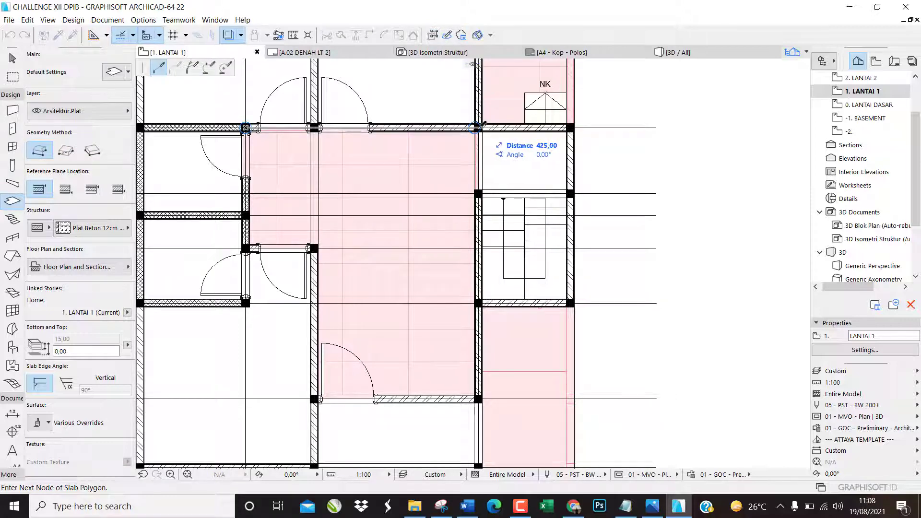
pyautogui.scroll(2, 479, 126)
pyautogui.click(479, 126)
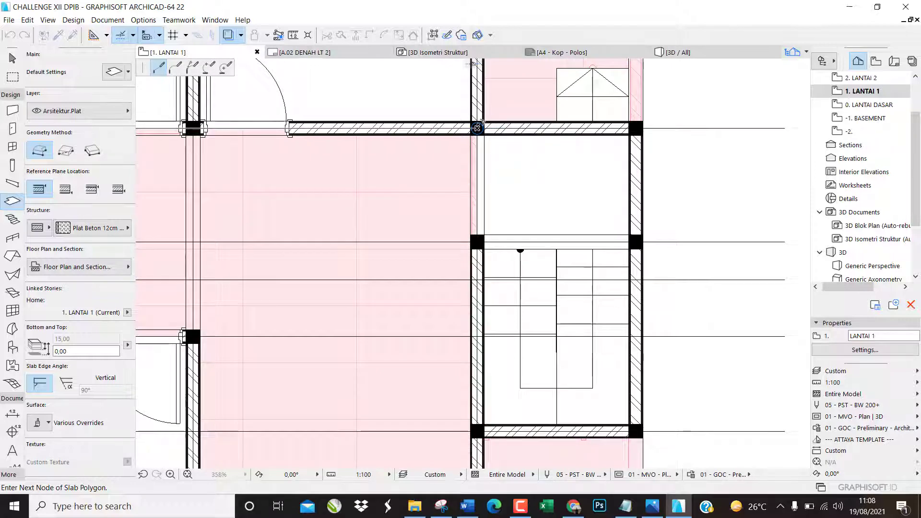
pyautogui.scroll(-2, 478, 126)
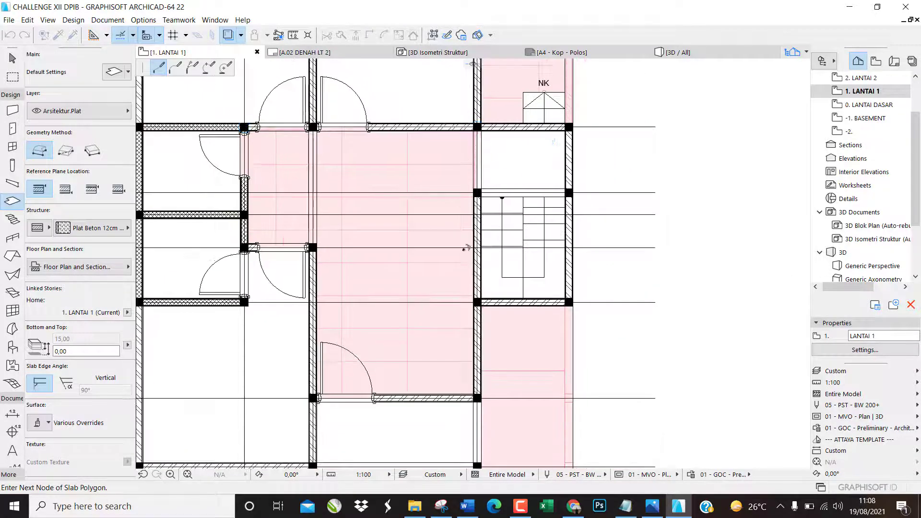
pyautogui.click(479, 397)
pyautogui.doubleClick(313, 397)
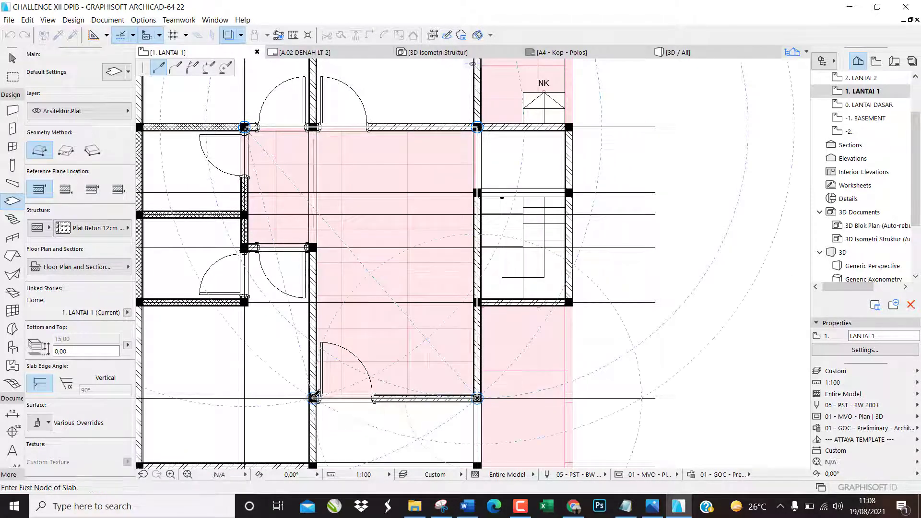
pyautogui.click(313, 397)
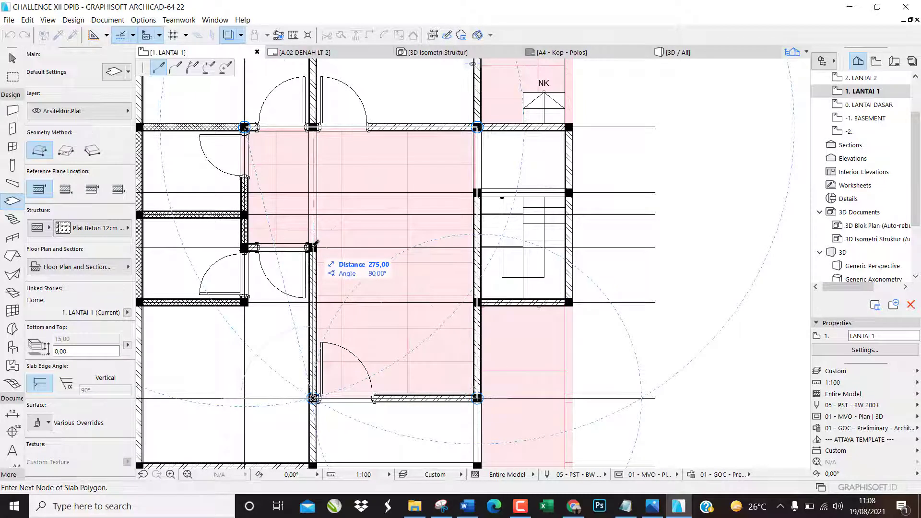
pyautogui.click(312, 247)
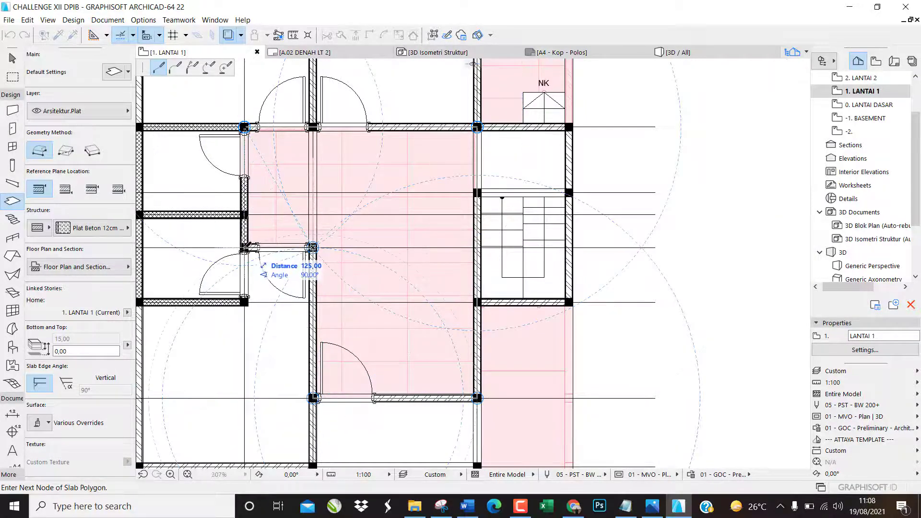
pyautogui.click(244, 247)
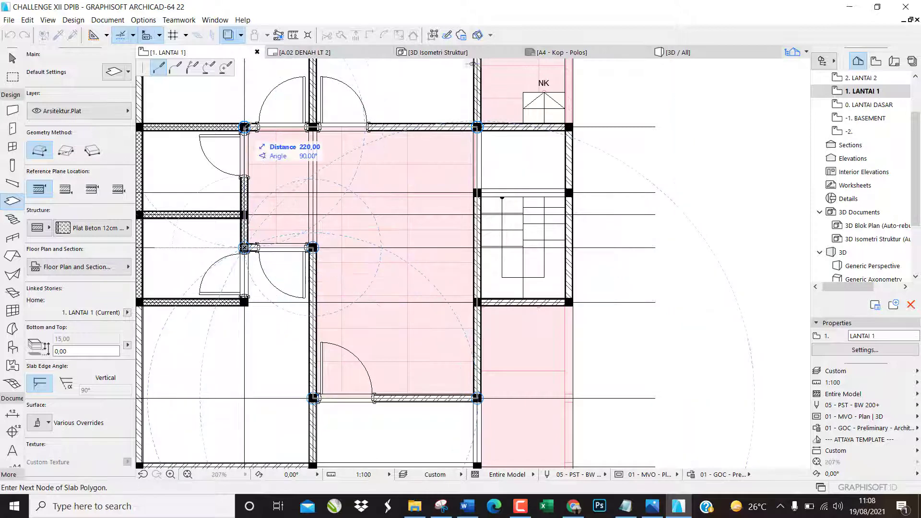
pyautogui.click(244, 127)
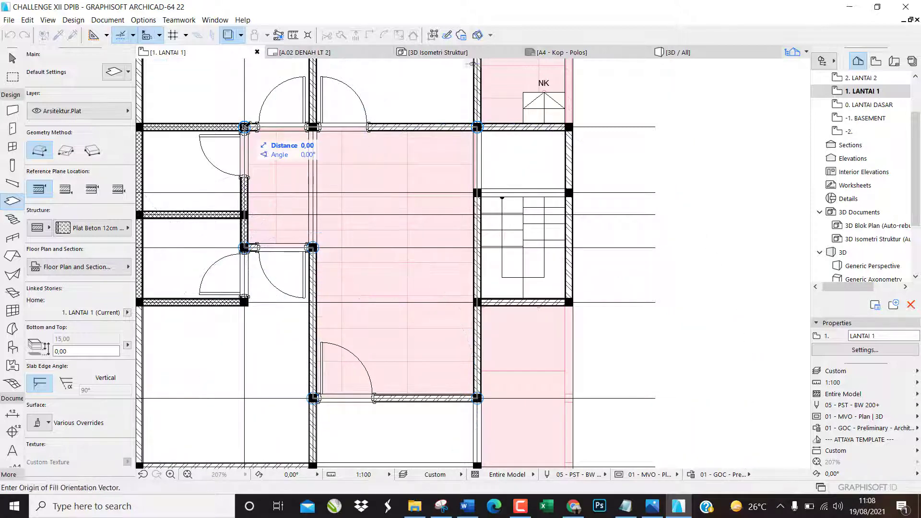
pyautogui.click(244, 128)
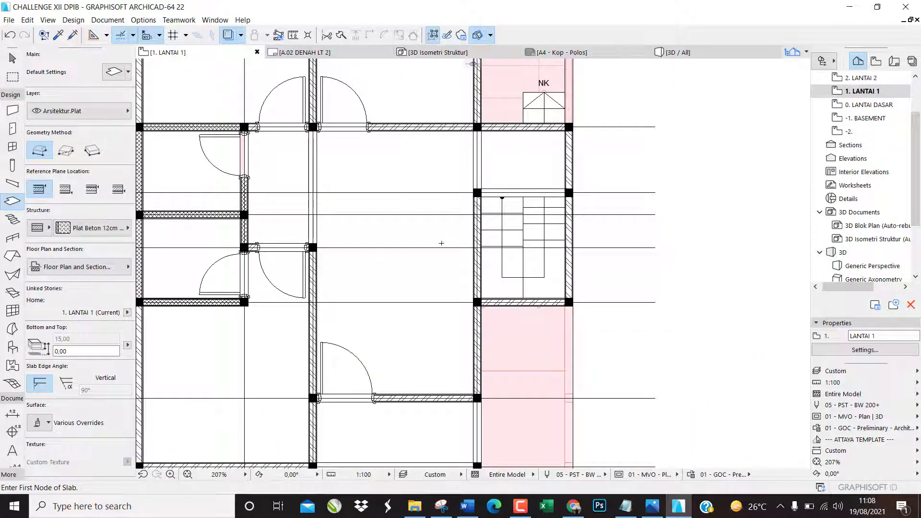
# Offset the hall slab's edge at the upper bathroom doorway outward by 7,50 to the wall's bathroom-side face.
pyautogui.scroll(-3, 441, 243)
pyautogui.scroll(6, 342, 209)
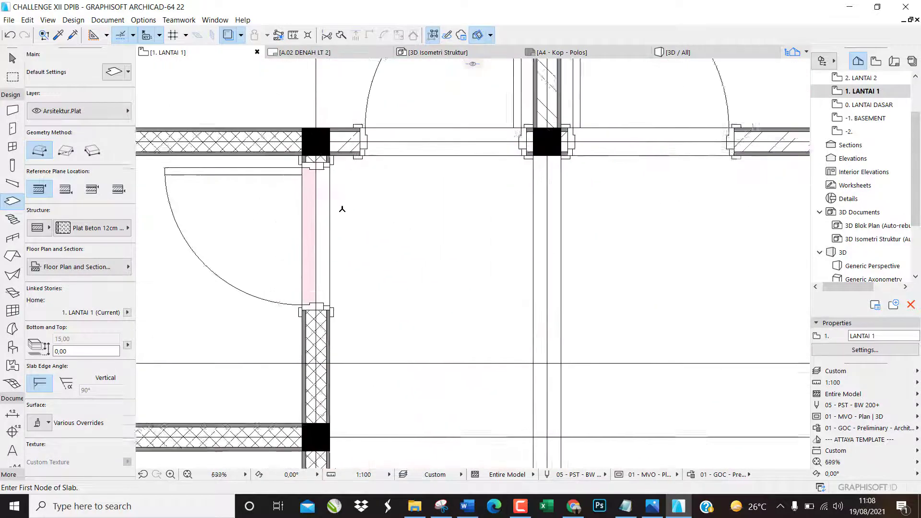
pyautogui.scroll(1, 342, 209)
pyautogui.press('Escape')
pyautogui.click(362, 210)
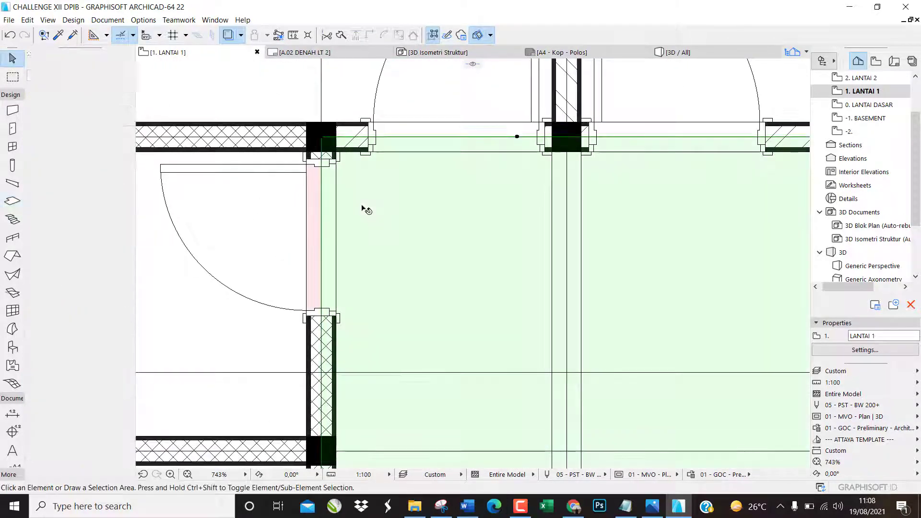
pyautogui.click(319, 216)
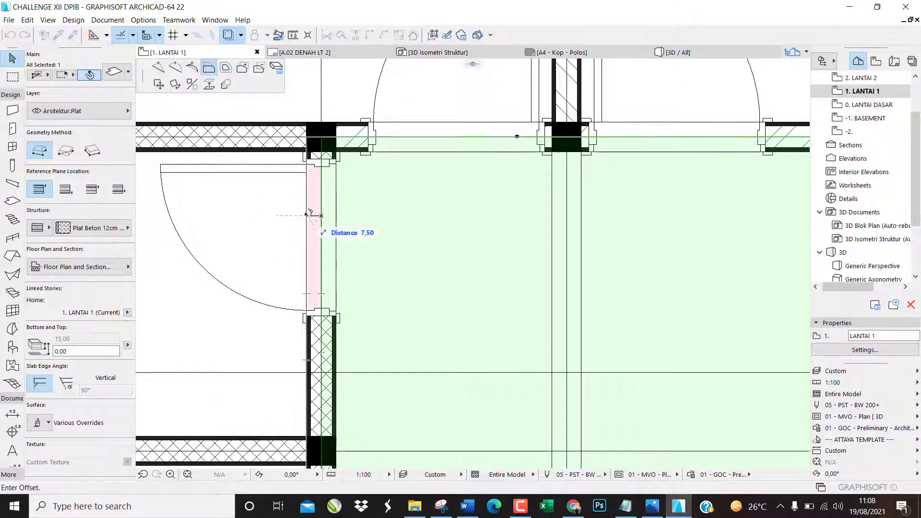
pyautogui.click(307, 209)
pyautogui.press('Escape')
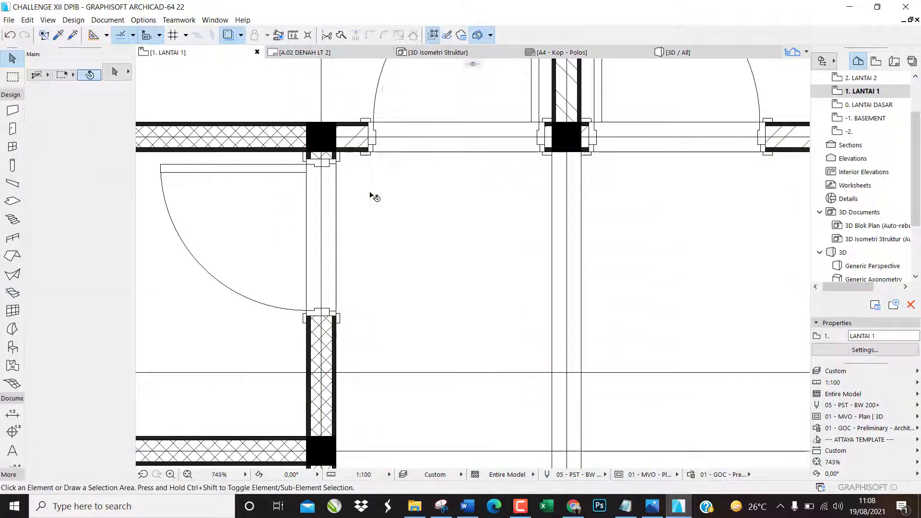
# Check the slabs in the 3D view and lower the front balcony slab on LANTAI 1 to -3,00 relative to its home story.
pyautogui.scroll(-4, 372, 195)
pyautogui.scroll(-10, 420, 238)
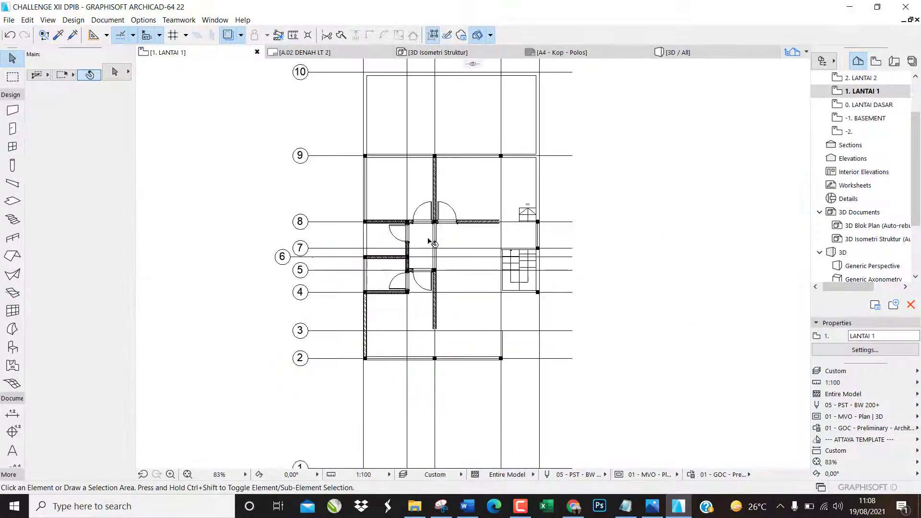
pyautogui.press('F3')
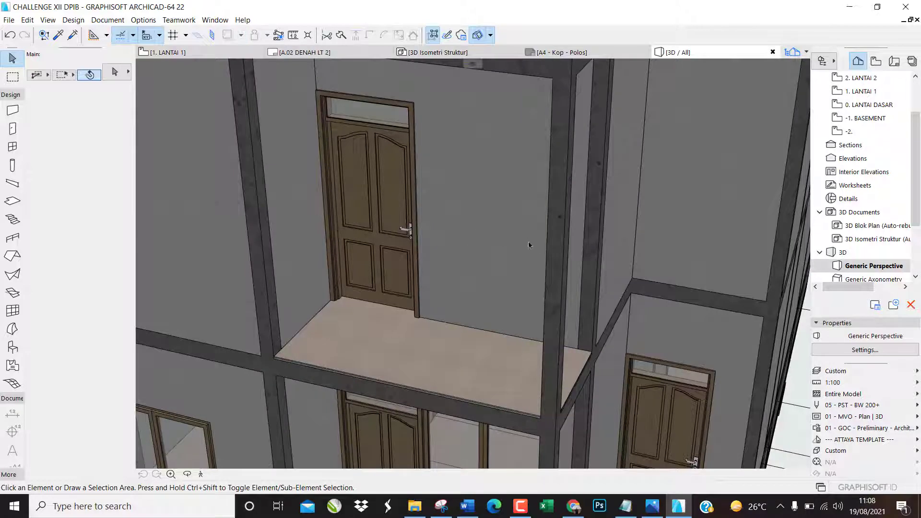
pyautogui.scroll(-10, 517, 264)
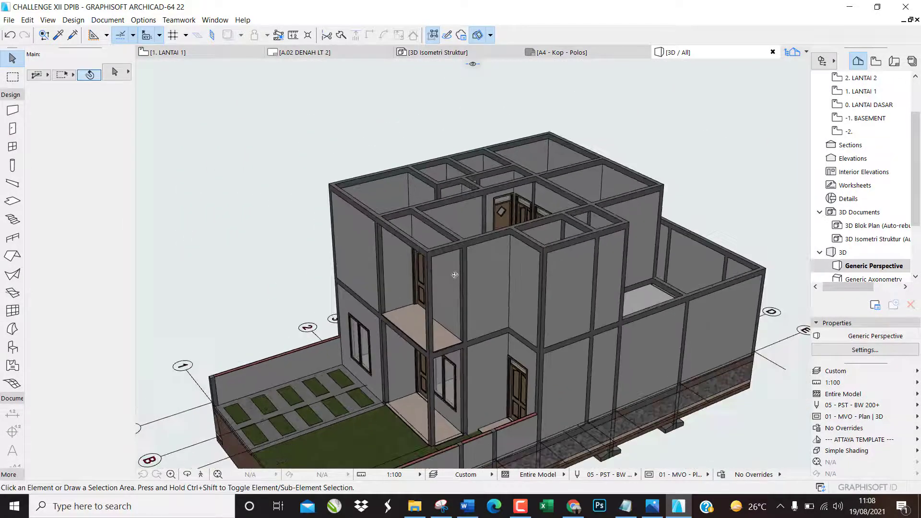
pyautogui.keyDown('shift'); pyautogui.moveTo(455, 275); pyautogui.dragTo(403, 297, button='middle'); pyautogui.keyUp('shift')
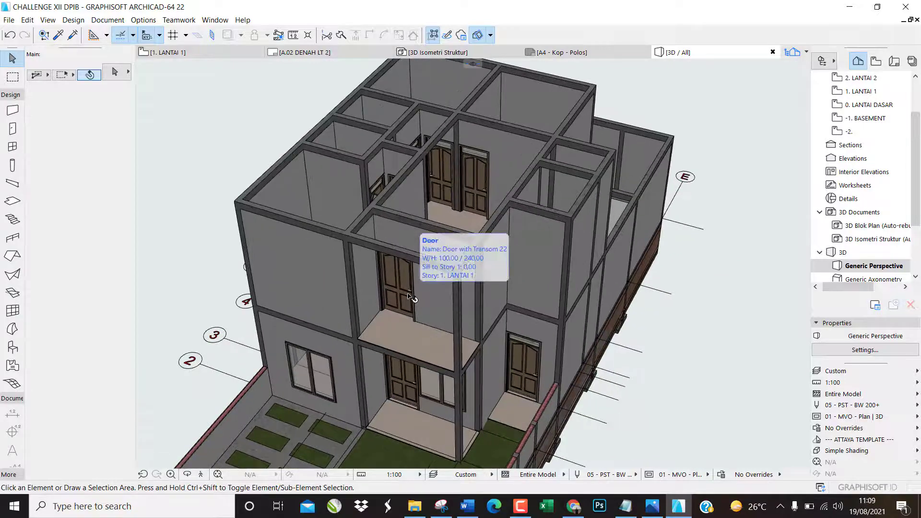
pyautogui.press('F2')
pyautogui.scroll(5, 475, 353)
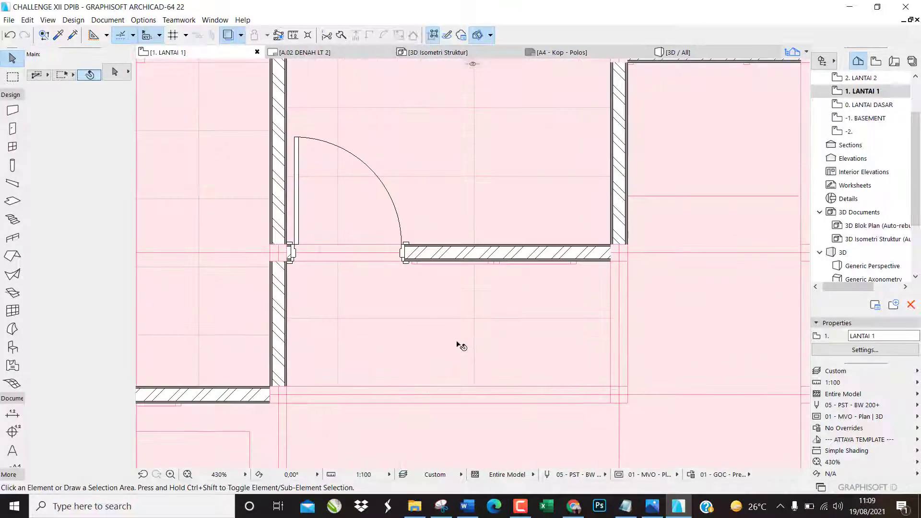
pyautogui.scroll(-3, 469, 220)
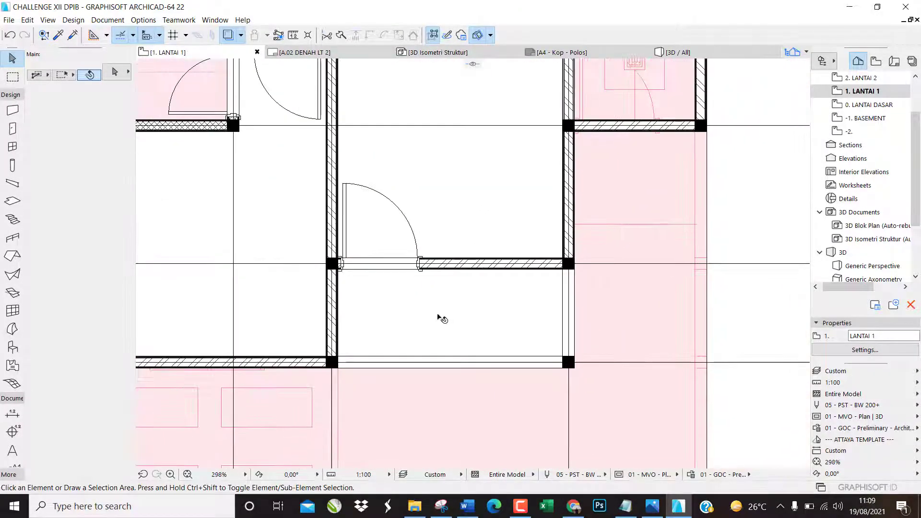
pyautogui.click(438, 317)
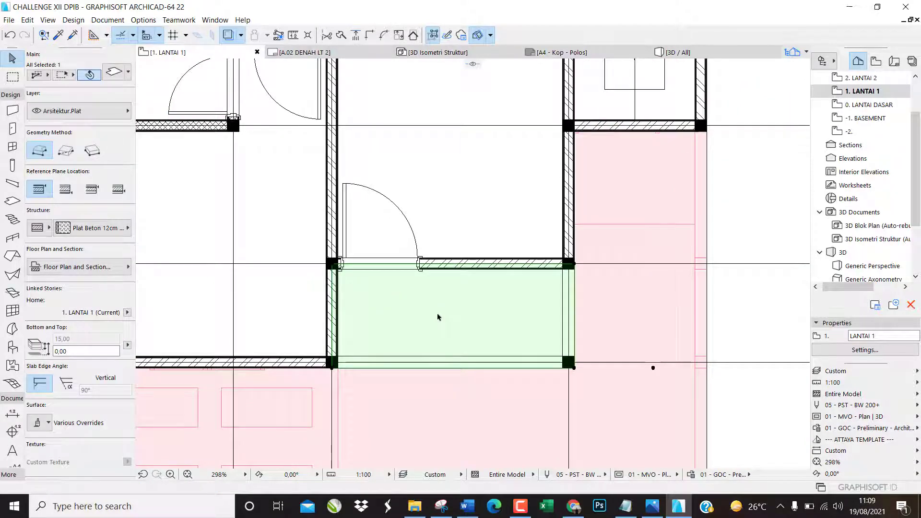
pyautogui.doubleClick(437, 317)
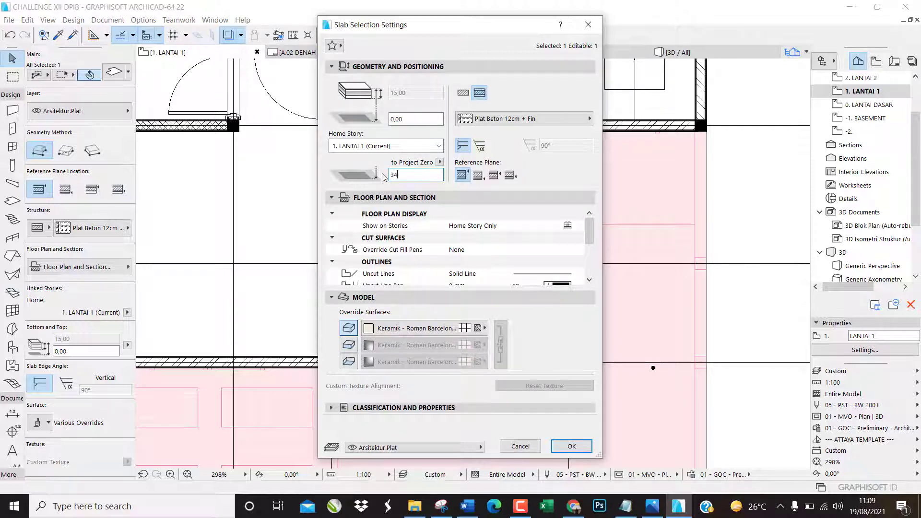
pyautogui.press('Return')
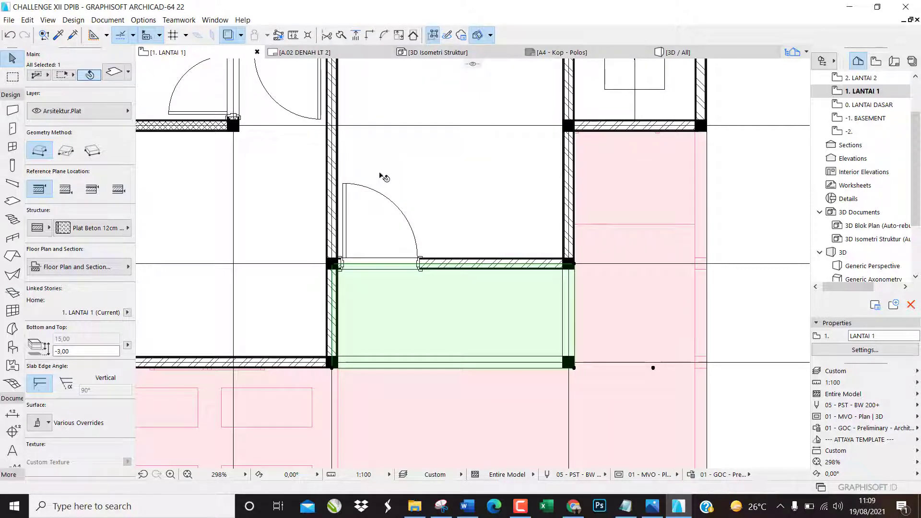
pyautogui.press('Escape')
# Set the elevation of both bathroom slabs between grid lines 8 and 4 to 345 relative to project zero.
pyautogui.scroll(-4, 314, 241)
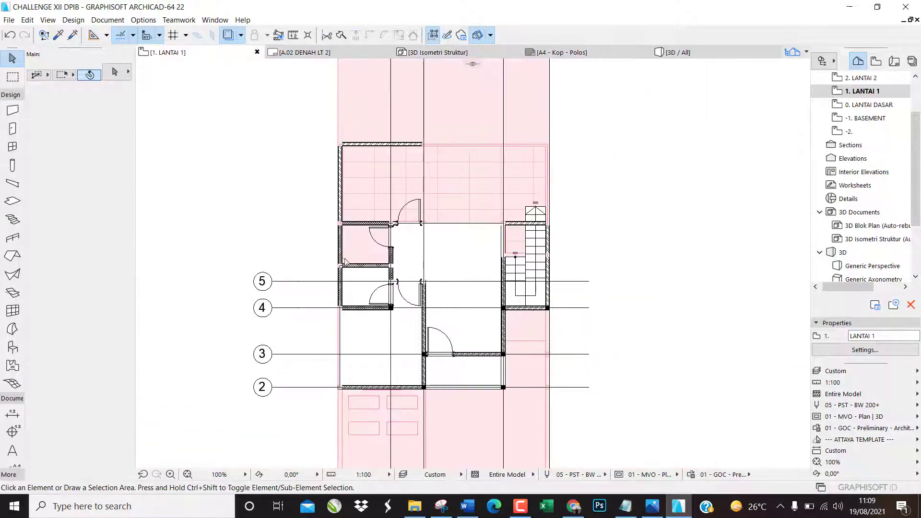
pyautogui.scroll(3, 382, 254)
pyautogui.click(372, 235)
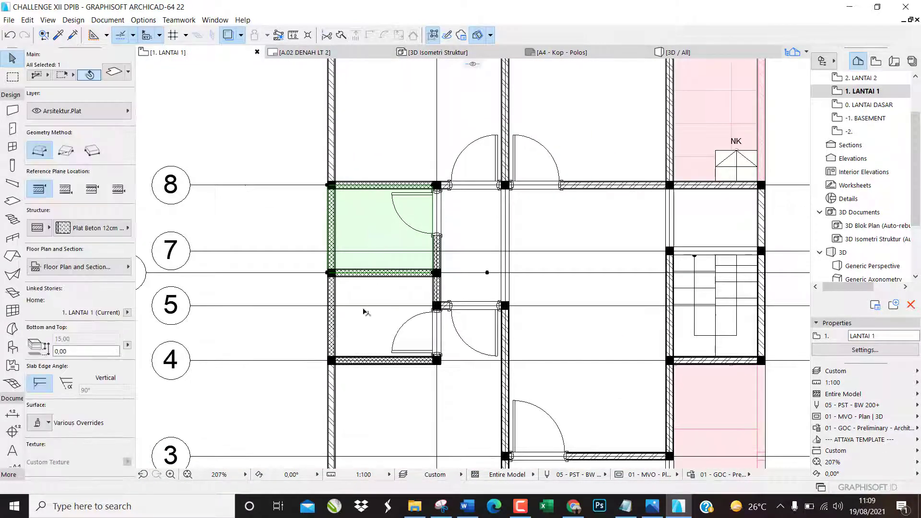
pyautogui.keyDown('shift'); pyautogui.click(363, 331); pyautogui.keyUp('shift')
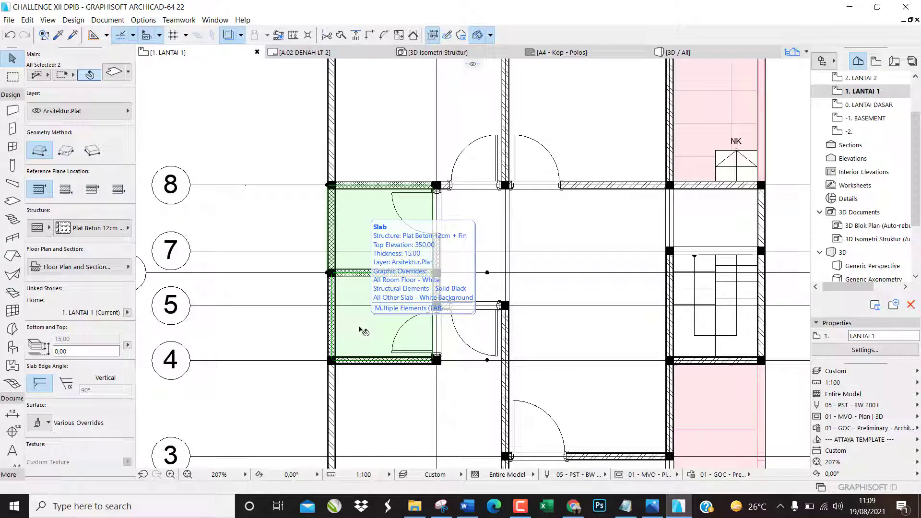
pyautogui.hotkey('ctrl', 't')
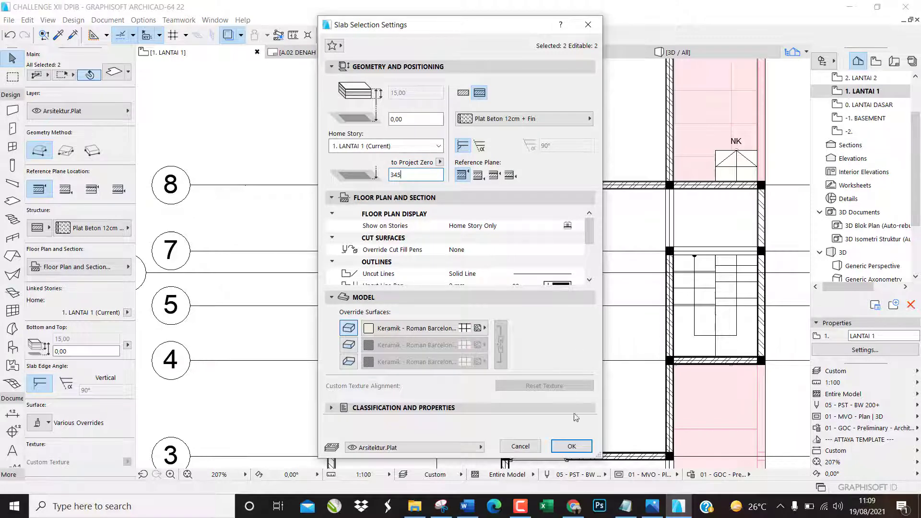
pyautogui.click(573, 446)
pyautogui.click(588, 290)
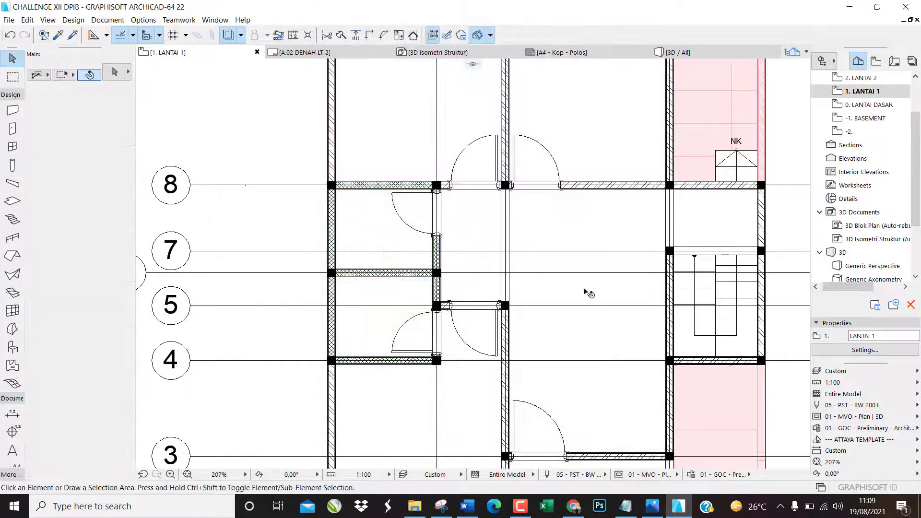
pyautogui.scroll(-5, 508, 261)
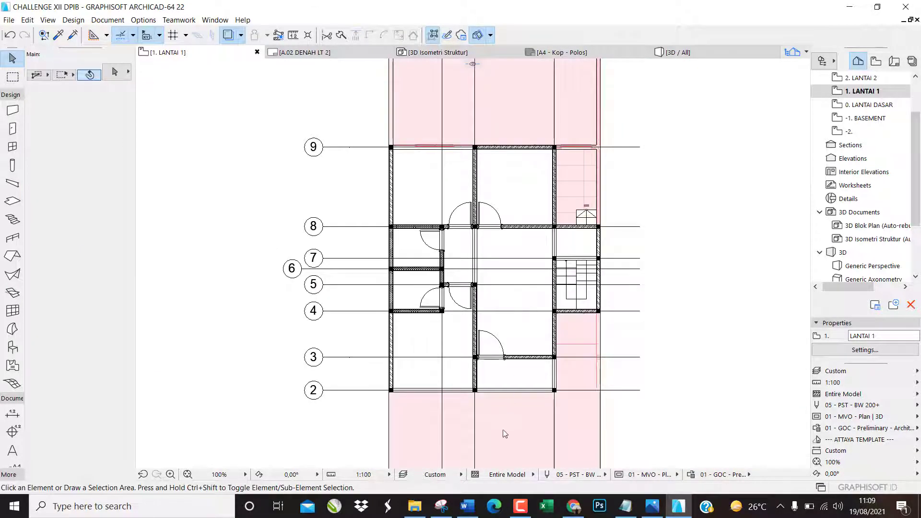
pyautogui.scroll(4, 506, 432)
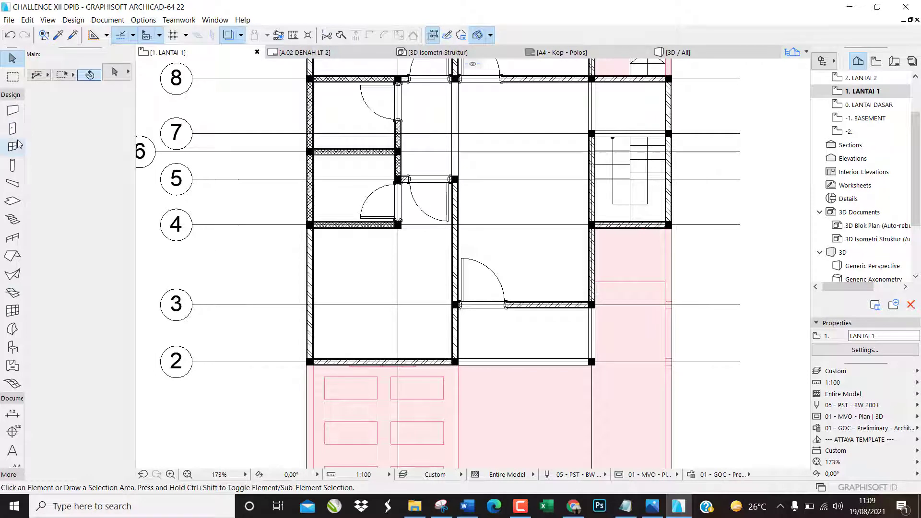
# Place a 150,00 wide Double Sash Window 22, centred over the ground-floor window, in the grid line 2 front wall, facing outward.
pyautogui.click(13, 146)
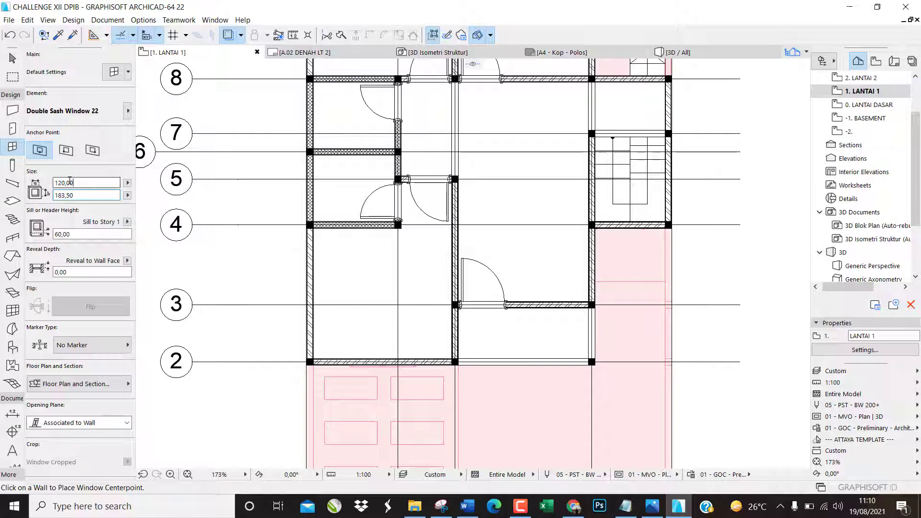
pyautogui.doubleClick(70, 182)
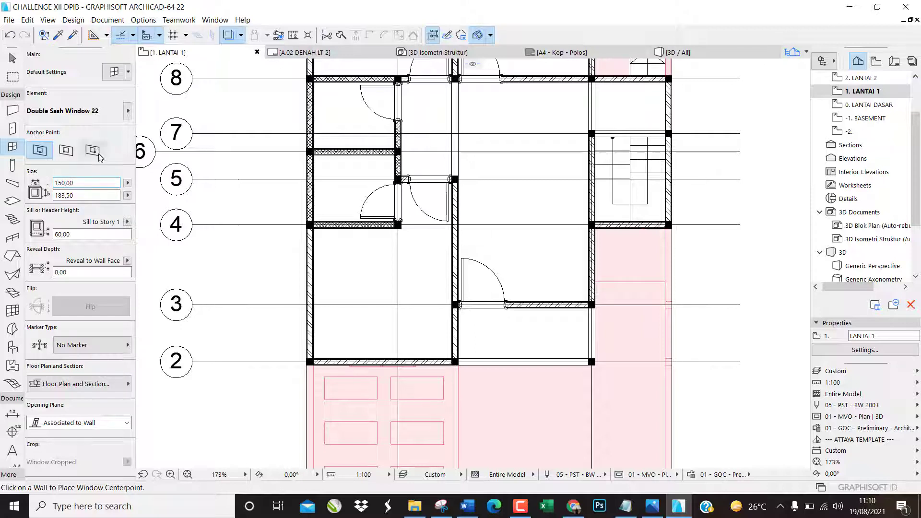
pyautogui.scroll(6, 376, 386)
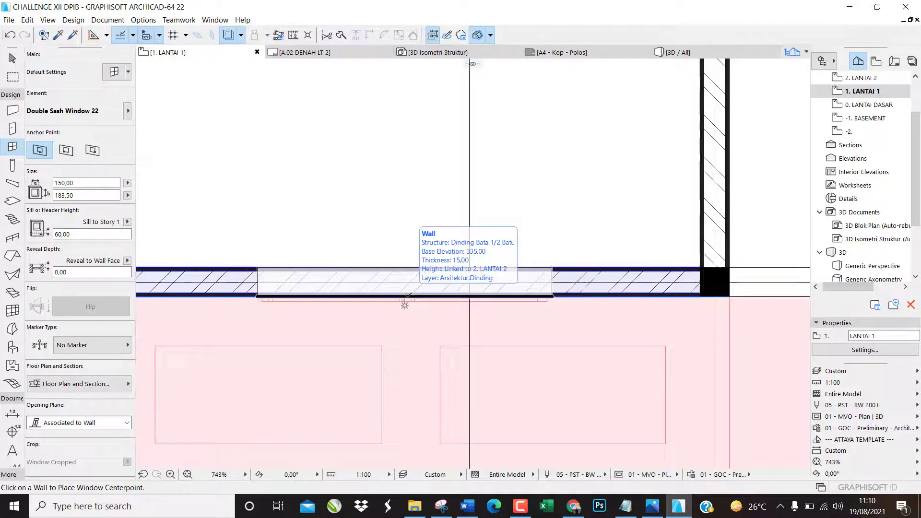
pyautogui.click(405, 303)
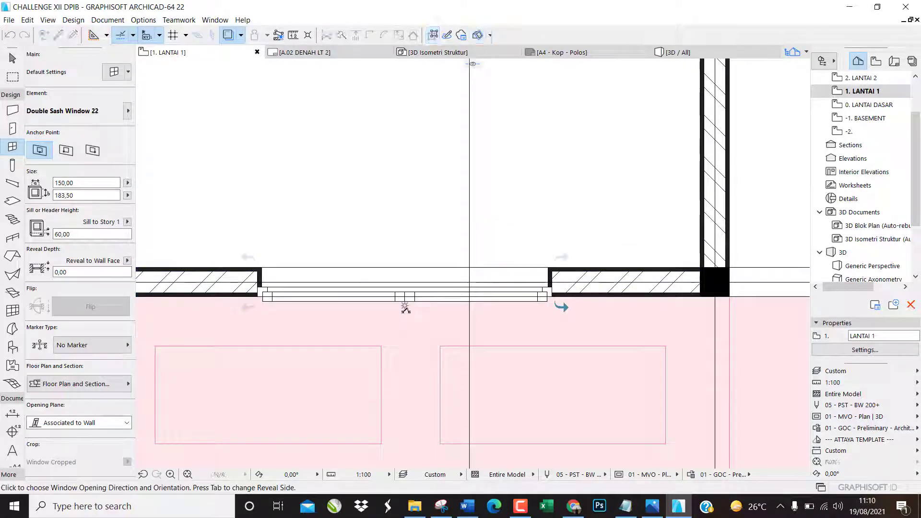
pyautogui.click(405, 310)
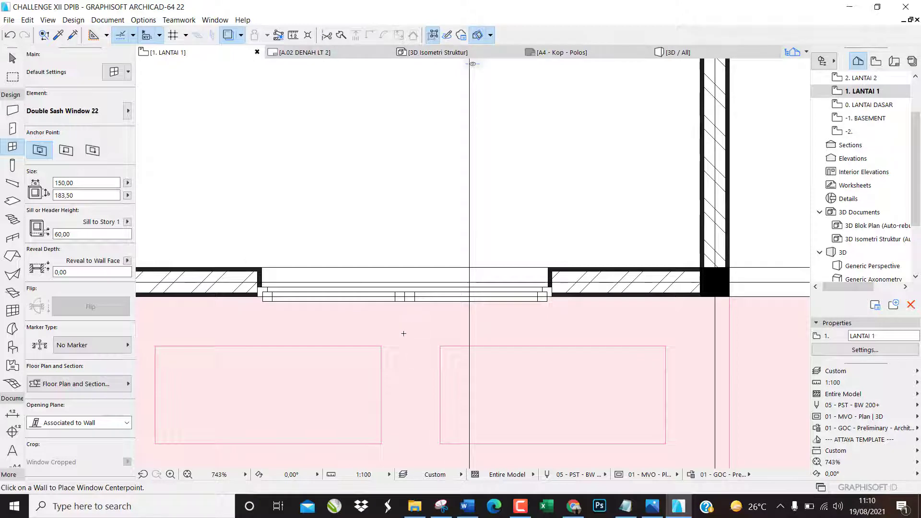
# Place the same window by its corner against the balcony door frame on grid line 3, and check the front facade in 3D.
pyautogui.scroll(-5, 395, 383)
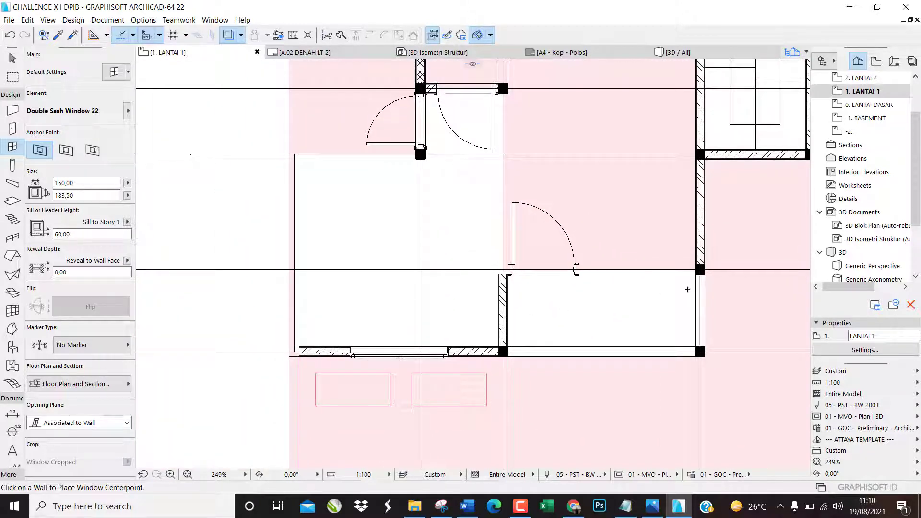
pyautogui.scroll(6, 418, 245)
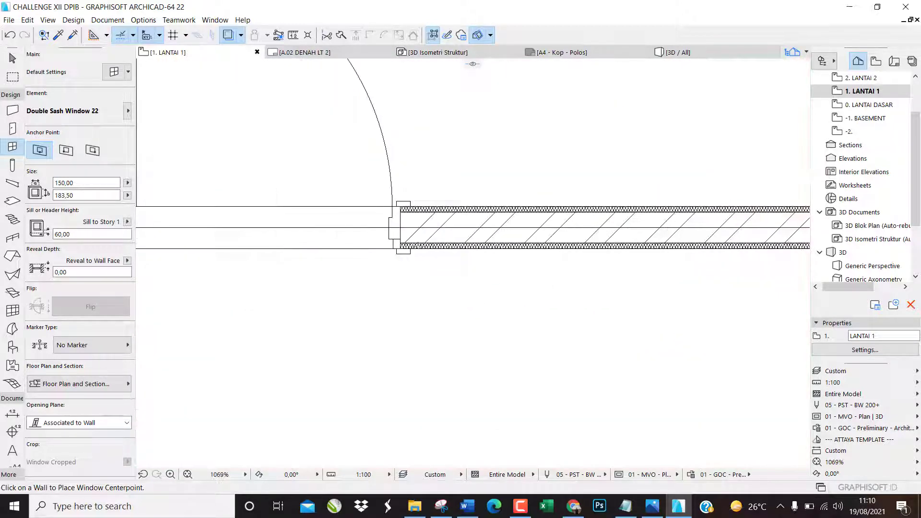
pyautogui.scroll(3, 421, 244)
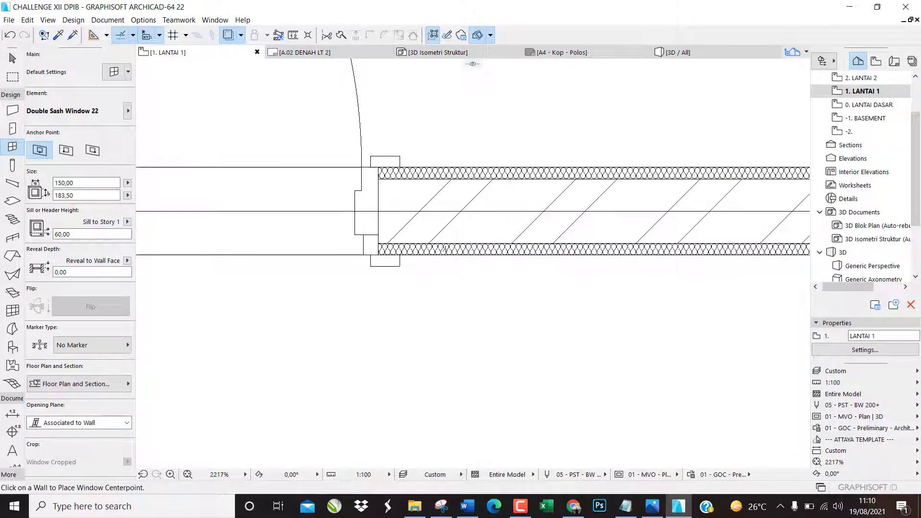
pyautogui.click(67, 150)
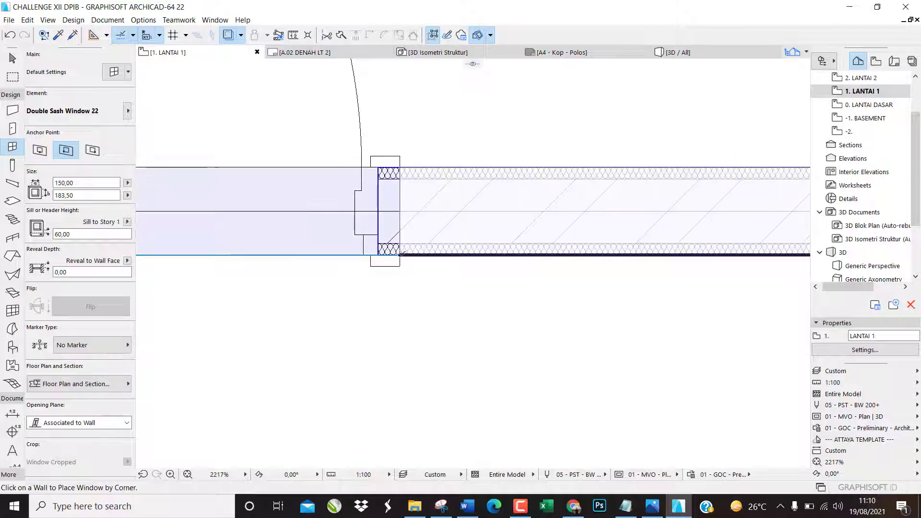
pyautogui.scroll(5, 399, 254)
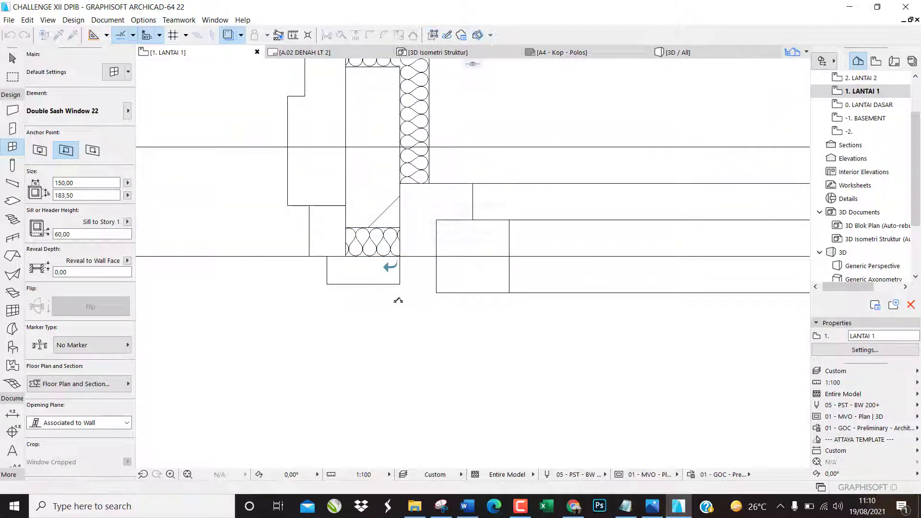
pyautogui.scroll(-15, 398, 300)
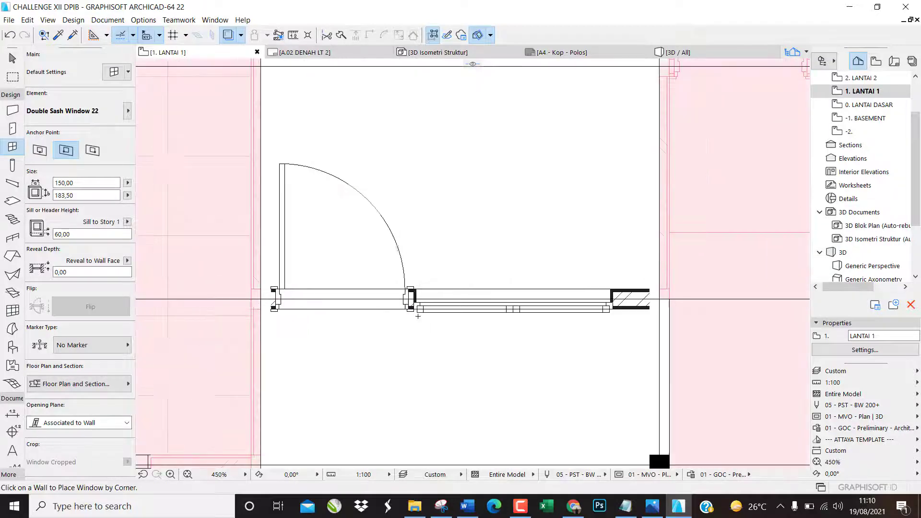
pyautogui.press('F3')
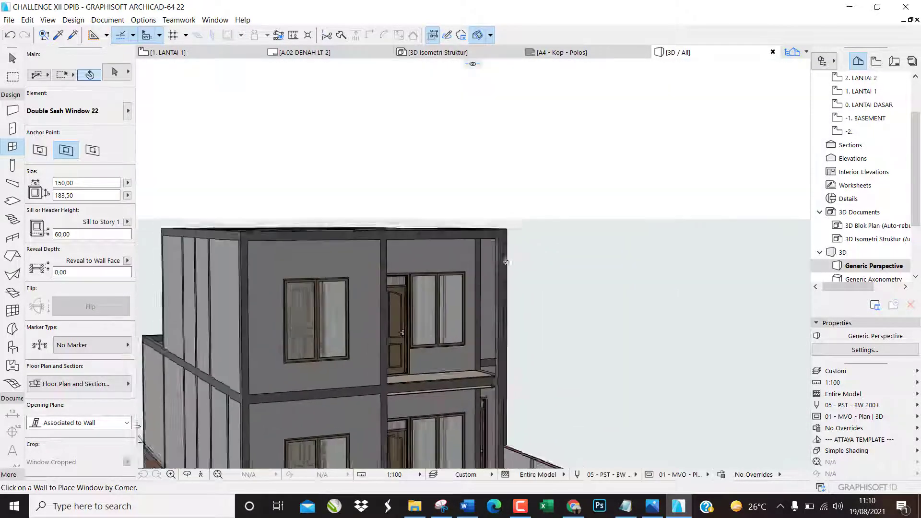
pyautogui.scroll(-1, 282, 413)
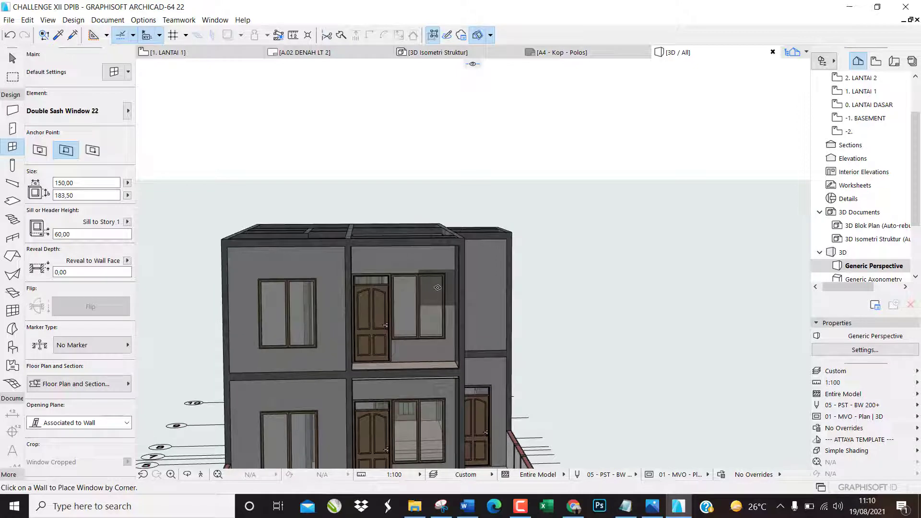
pyautogui.press('F2')
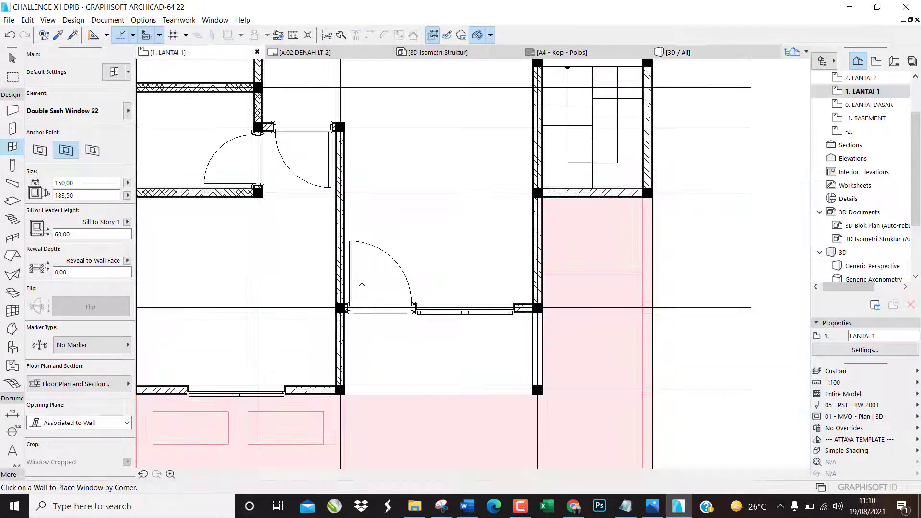
# Place a centre-anchored window in the rear wall between grid lines A and C, aligned with the ground-floor window and facing outward.
pyautogui.scroll(-5, 441, 331)
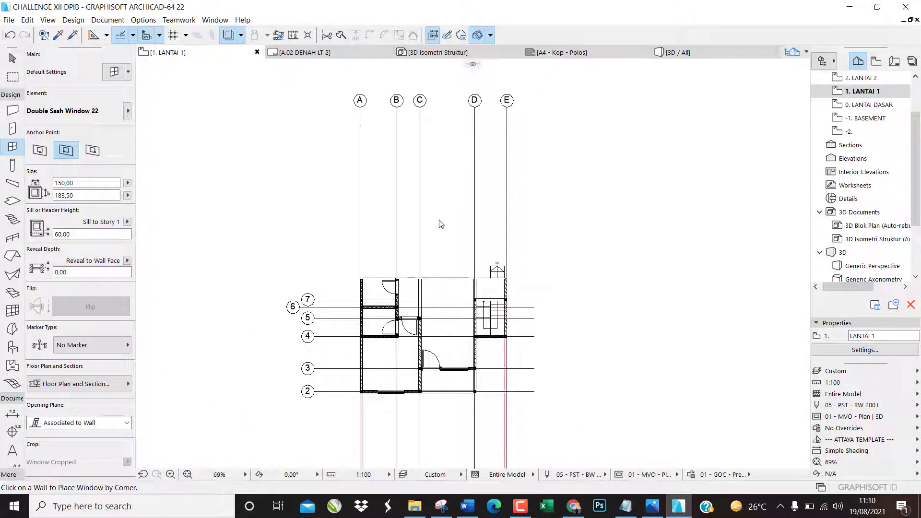
pyautogui.scroll(5, 430, 213)
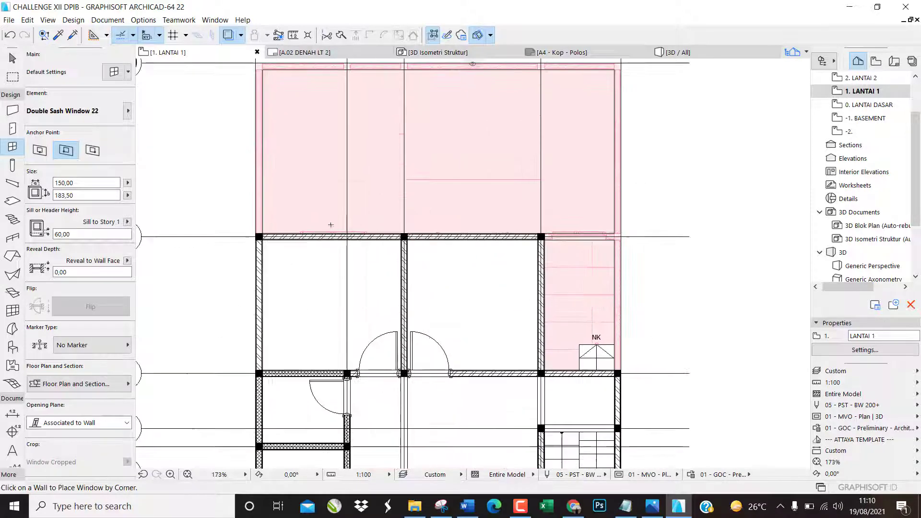
pyautogui.scroll(2, 403, 238)
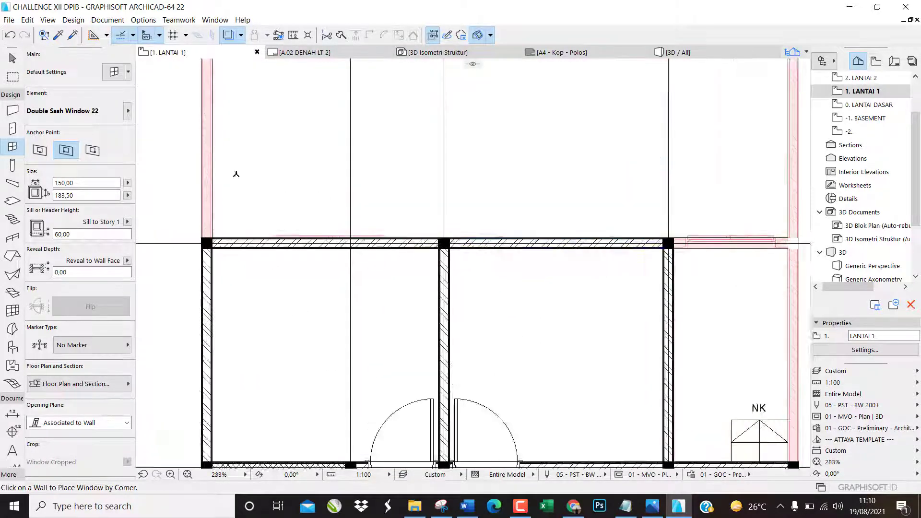
pyautogui.click(40, 150)
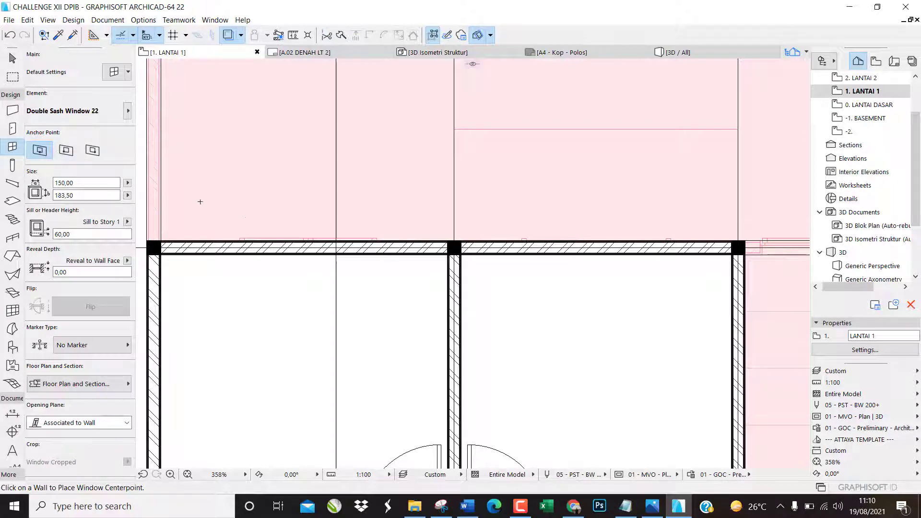
pyautogui.scroll(3, 264, 226)
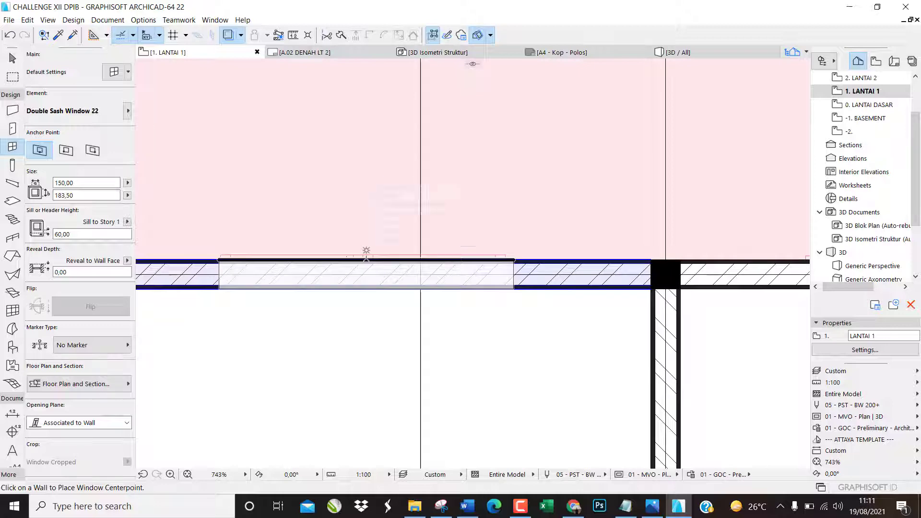
pyautogui.scroll(3, 366, 255)
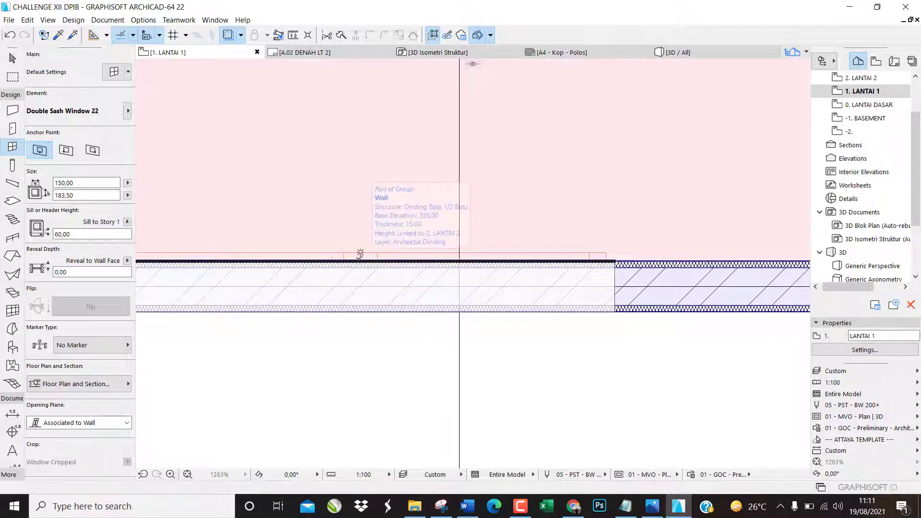
pyautogui.click(360, 254)
pyautogui.click(356, 222)
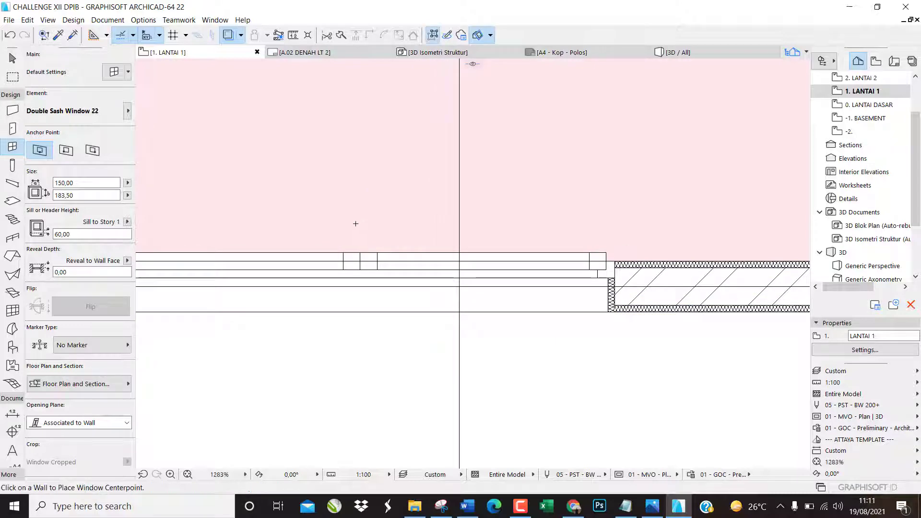
# Place a matching outward-facing window in the rear wall between grid lines C and D, centred over the ground-floor opening.
pyautogui.scroll(-6, 355, 222)
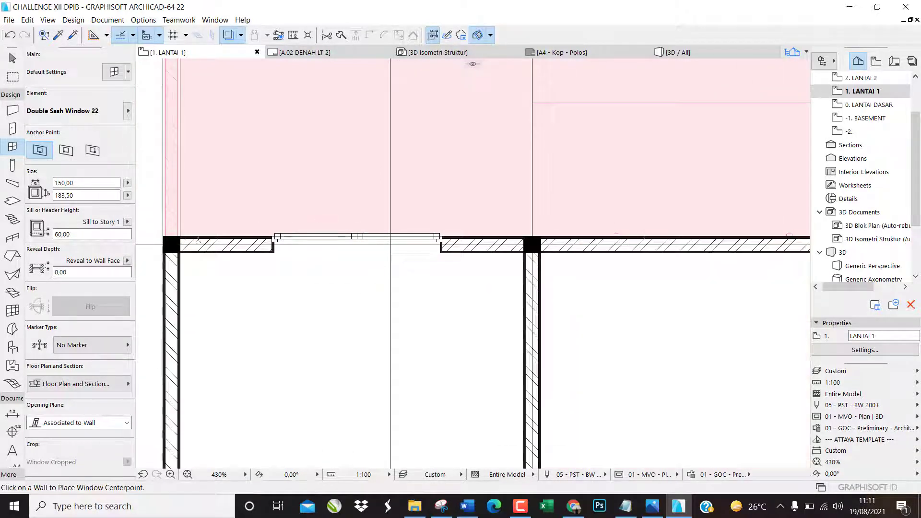
pyautogui.scroll(-2, 199, 243)
pyautogui.scroll(4, 560, 239)
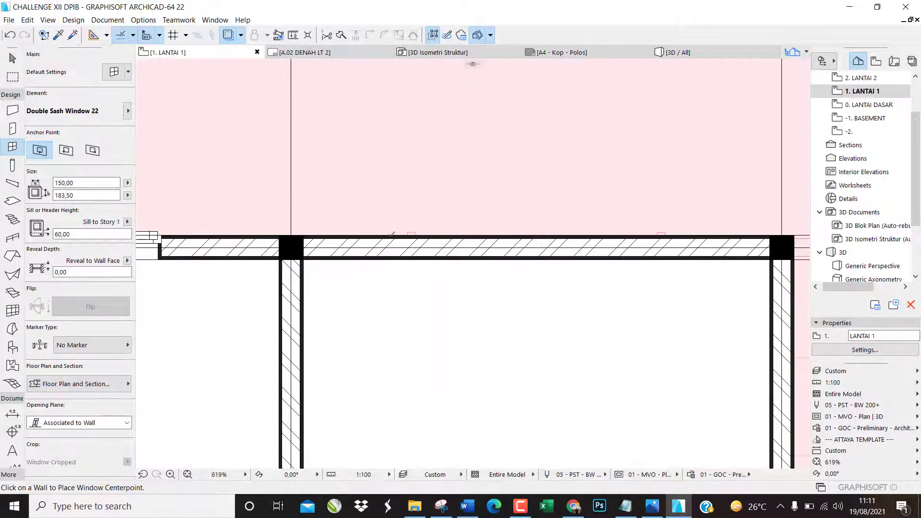
pyautogui.scroll(5, 406, 234)
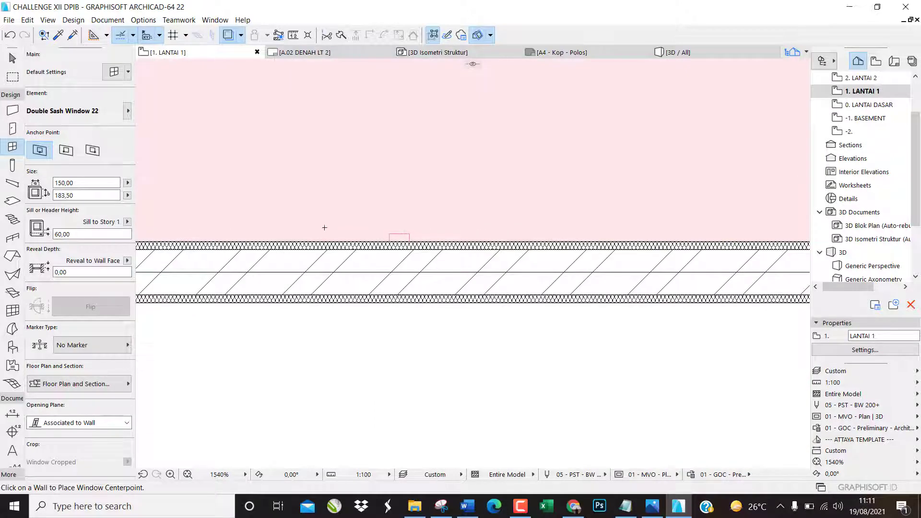
pyautogui.scroll(-6, 324, 227)
pyautogui.scroll(4, 608, 231)
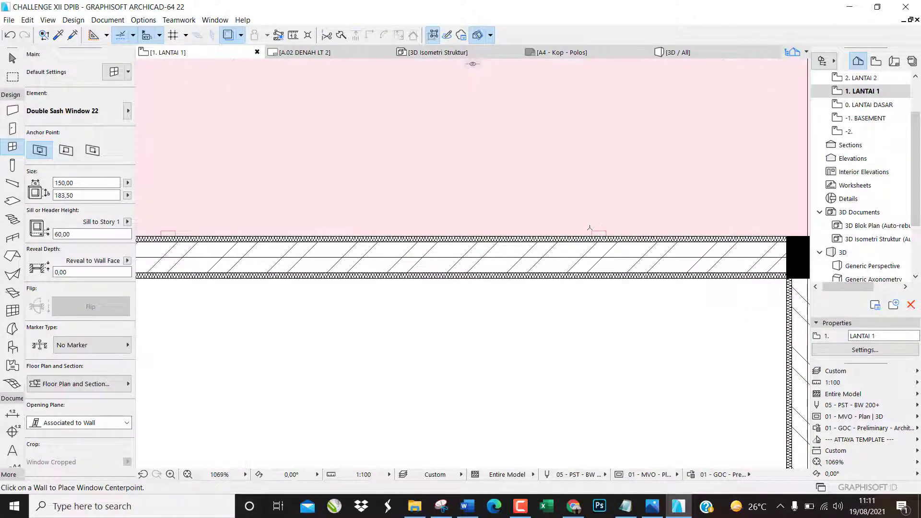
pyautogui.scroll(-5, 589, 229)
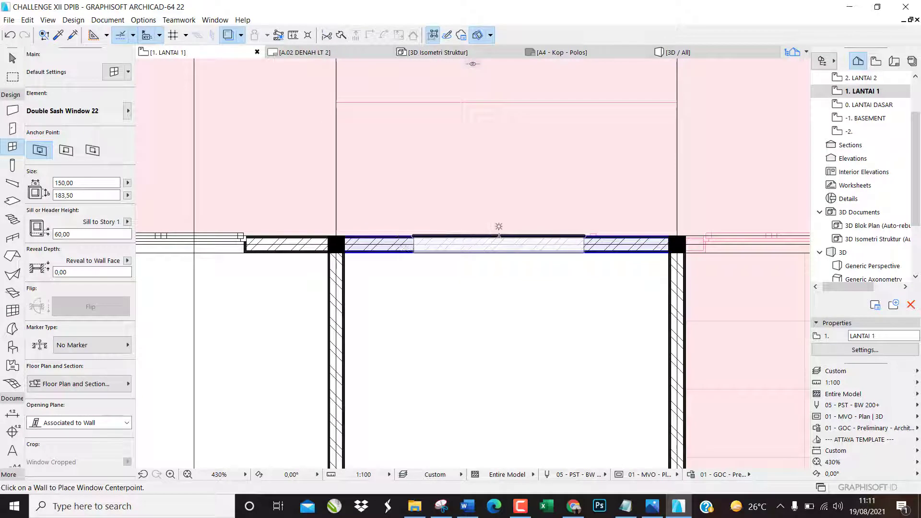
pyautogui.scroll(3, 504, 235)
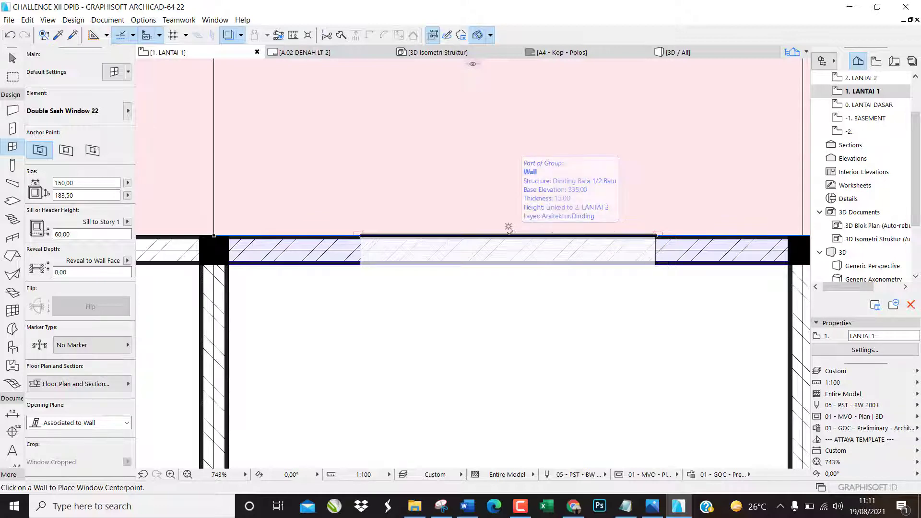
pyautogui.click(508, 229)
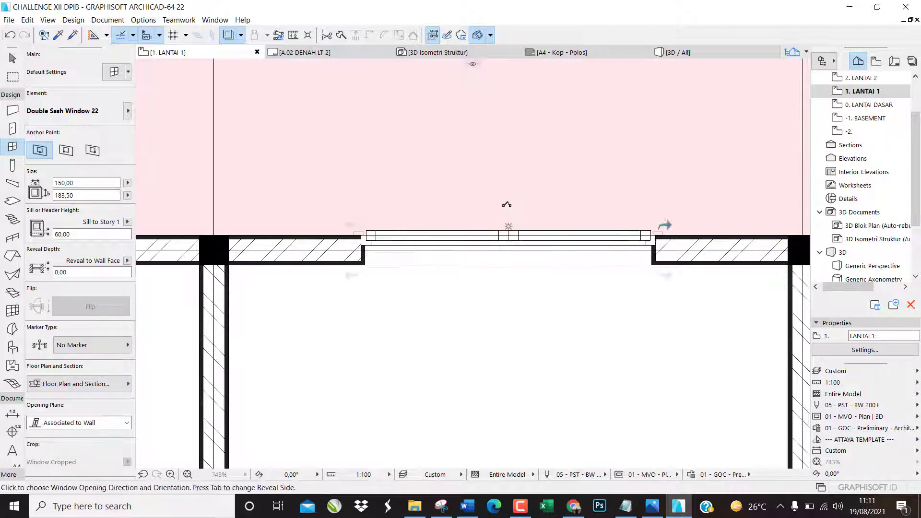
pyautogui.click(501, 202)
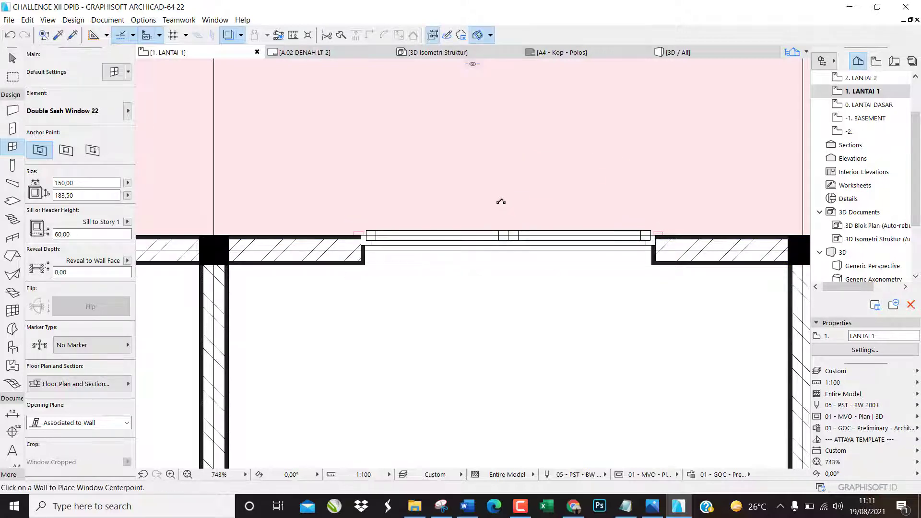
# Examine the new upper-floor windows on the rear and front facades in the 3D view.
pyautogui.press('F3')
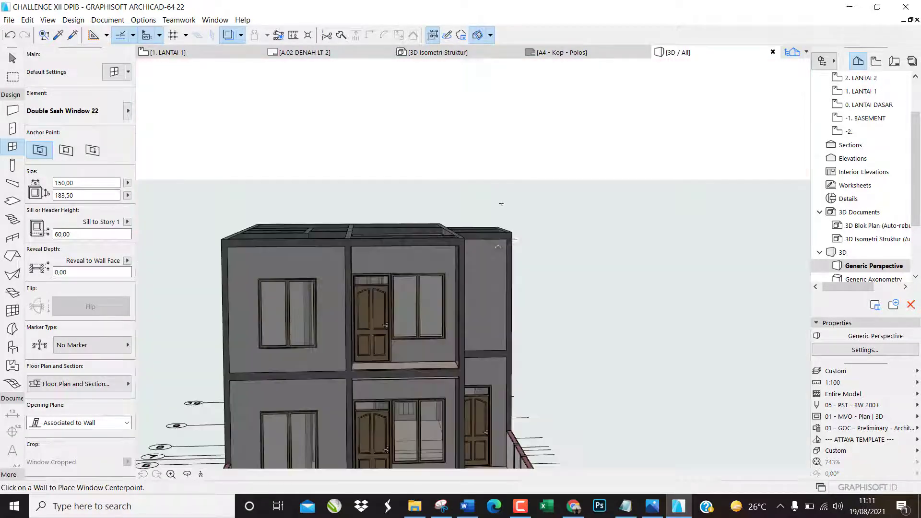
pyautogui.keyDown('shift'); pyautogui.moveTo(560, 314); pyautogui.dragTo(211, 362, button='middle'); pyautogui.keyUp('shift')
pyautogui.keyDown('shift'); pyautogui.moveTo(615, 301); pyautogui.dragTo(243, 288, button='middle'); pyautogui.keyUp('shift')
pyautogui.scroll(-2, 264, 210)
pyautogui.scroll(-1, 327, 215)
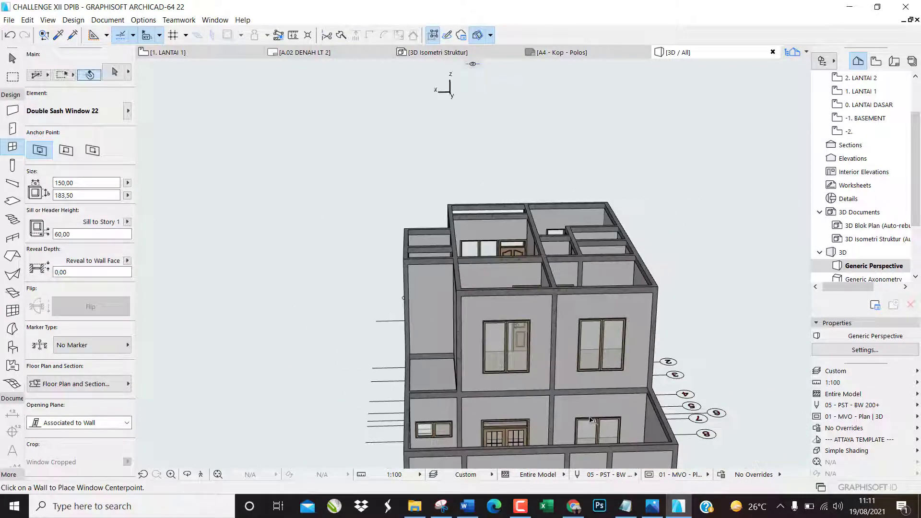
pyautogui.keyDown('shift'); pyautogui.moveTo(444, 89); pyautogui.dragTo(574, 412, button='middle'); pyautogui.keyUp('shift')
pyautogui.scroll(4, 527, 422)
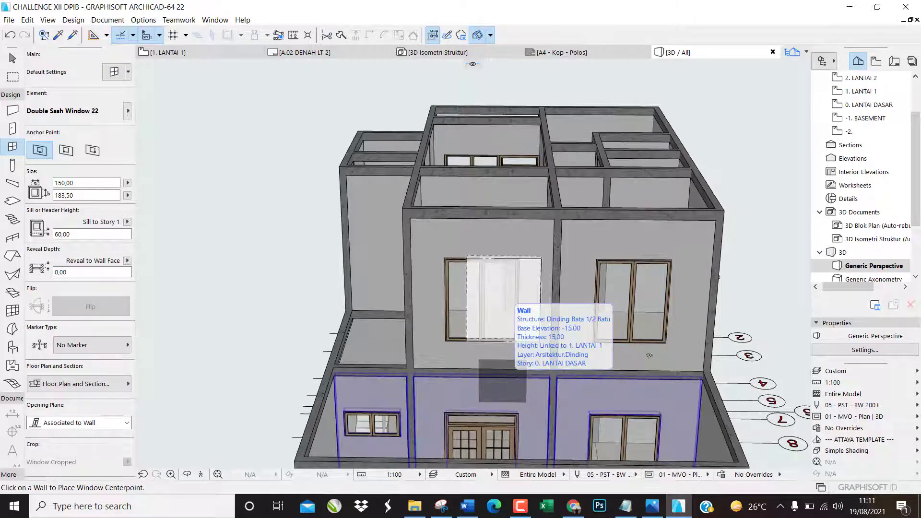
pyautogui.press('Escape')
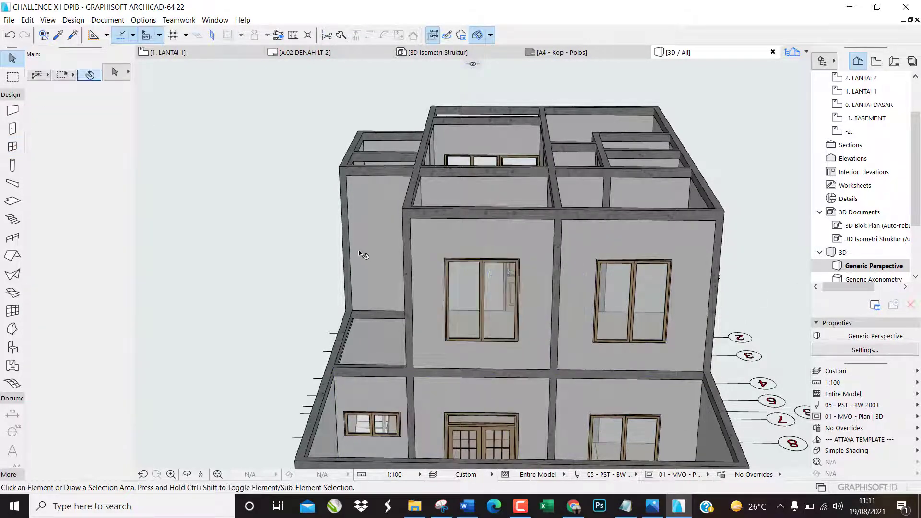
pyautogui.keyDown('shift'); pyautogui.moveTo(290, 226); pyautogui.dragTo(390, 276, button='middle'); pyautogui.keyUp('shift')
pyautogui.scroll(1, 291, 296)
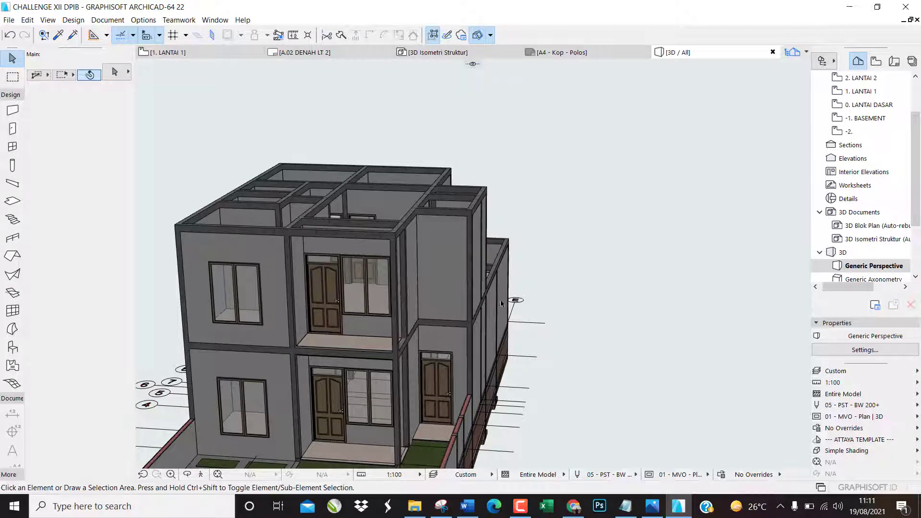
pyautogui.scroll(1, 500, 302)
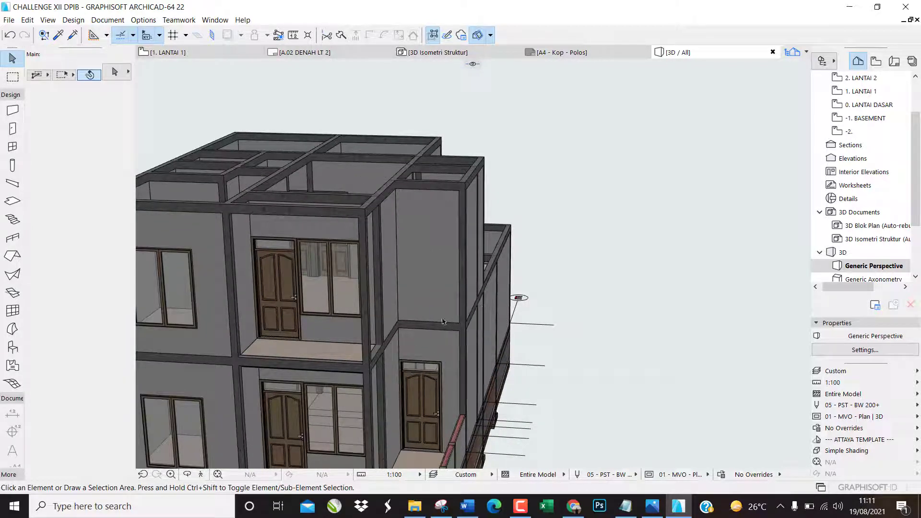
# Examine the blank upper-floor wall above the side door and the side and front facades in the 3D view.
pyautogui.scroll(2, 443, 321)
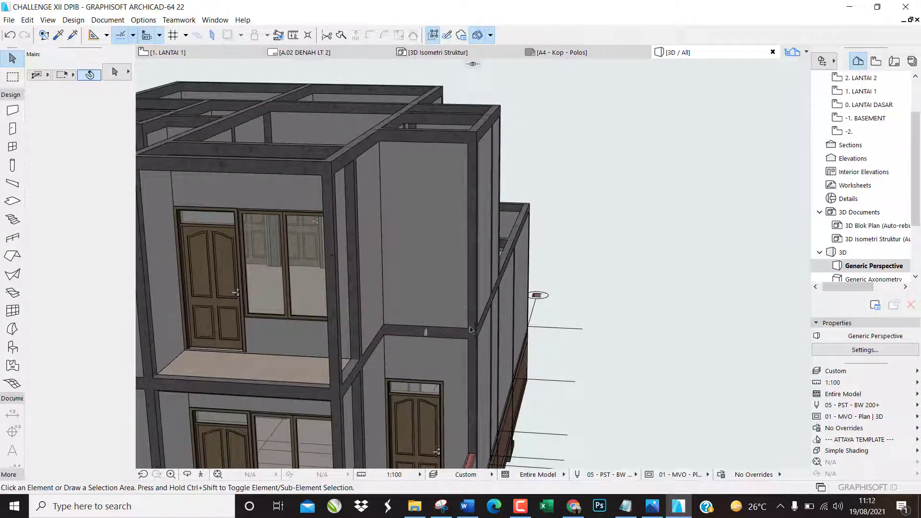
pyautogui.click(431, 249)
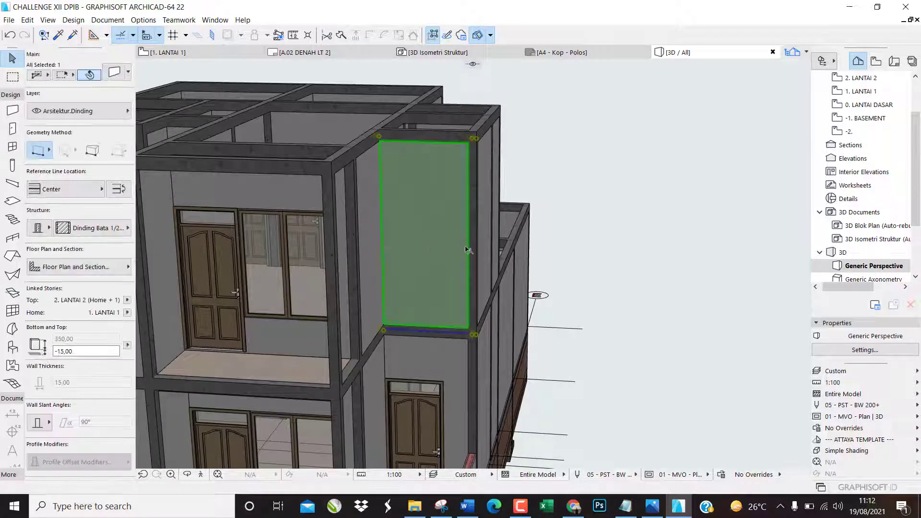
pyautogui.press('Escape')
pyautogui.click(437, 263)
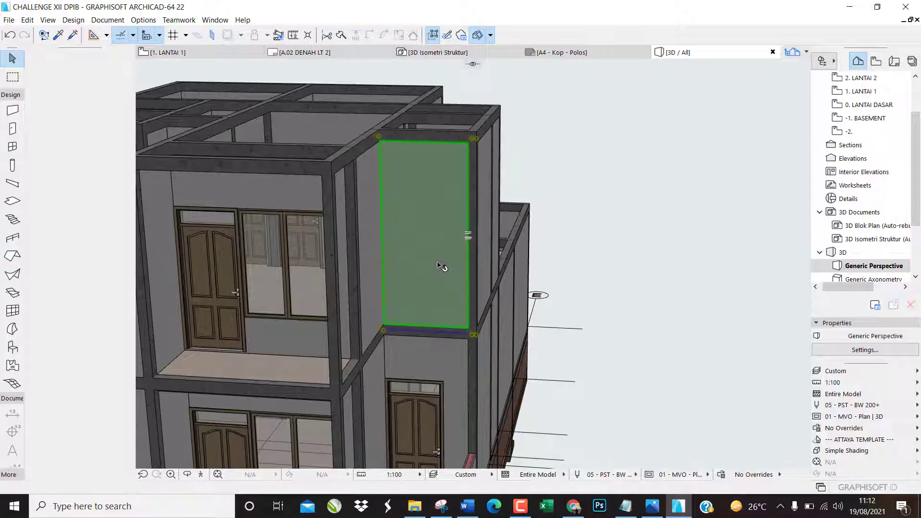
pyautogui.keyDown('shift'); pyautogui.click(437, 366); pyautogui.keyUp('shift')
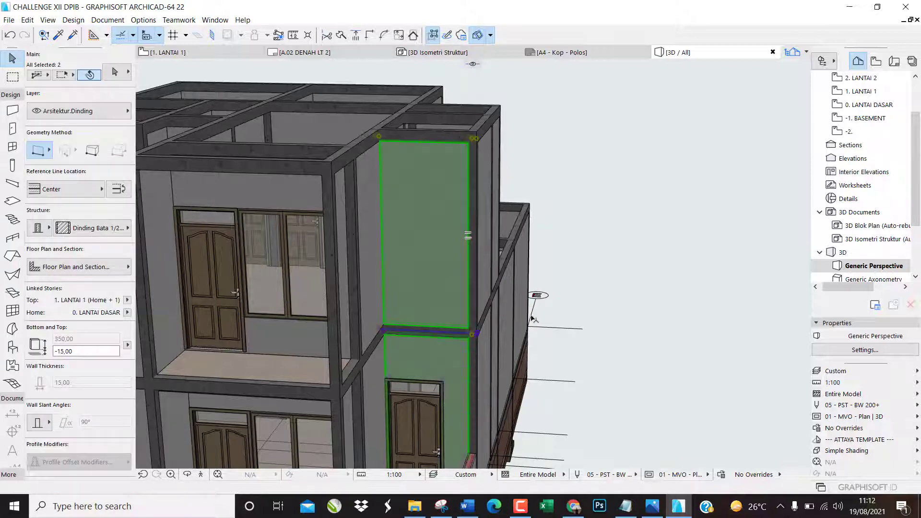
pyautogui.keyDown('shift'); pyautogui.moveTo(530, 317); pyautogui.dragTo(453, 328, button='middle'); pyautogui.keyUp('shift')
pyautogui.press('Escape')
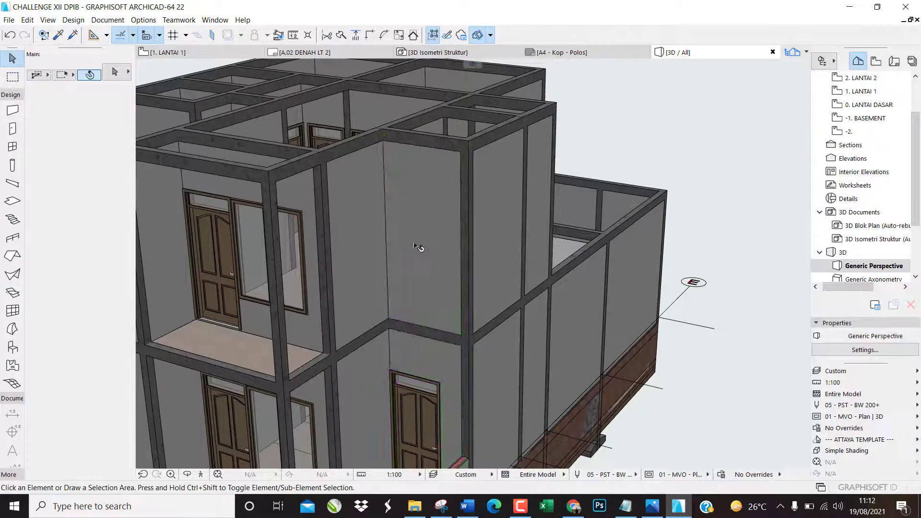
pyautogui.scroll(-10, 440, 240)
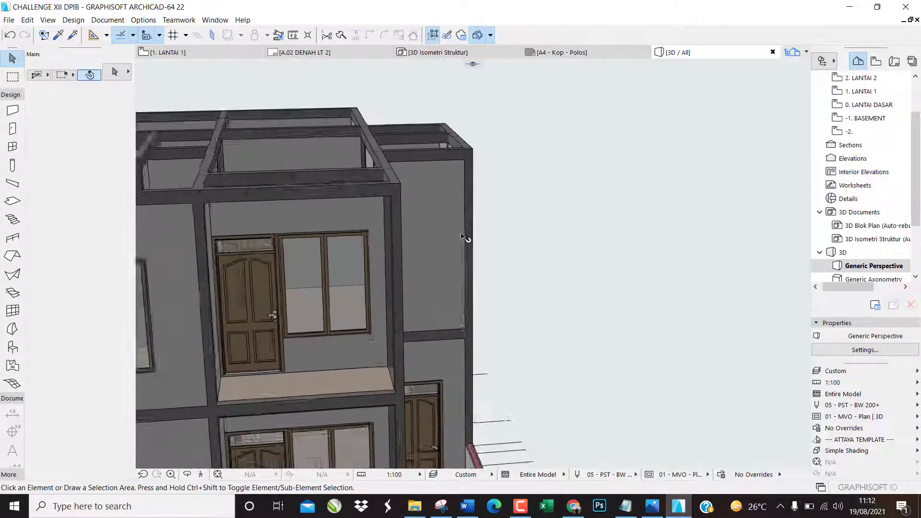
pyautogui.keyDown('shift'); pyautogui.moveTo(467, 301); pyautogui.dragTo(250, 290, button='middle'); pyautogui.keyUp('shift')
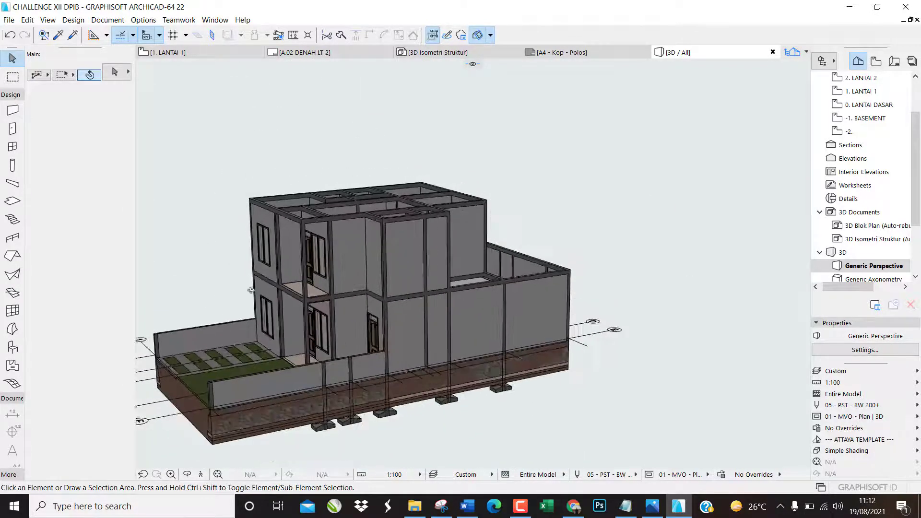
pyautogui.scroll(3, 364, 260)
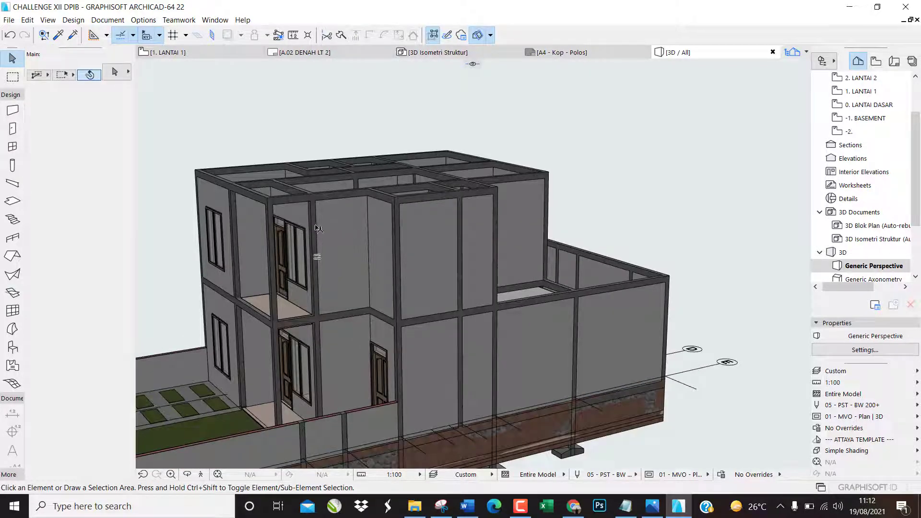
pyautogui.scroll(-5, 518, 264)
pyautogui.keyDown('shift'); pyautogui.moveTo(518, 263); pyautogui.dragTo(348, 279, button='middle'); pyautogui.keyUp('shift')
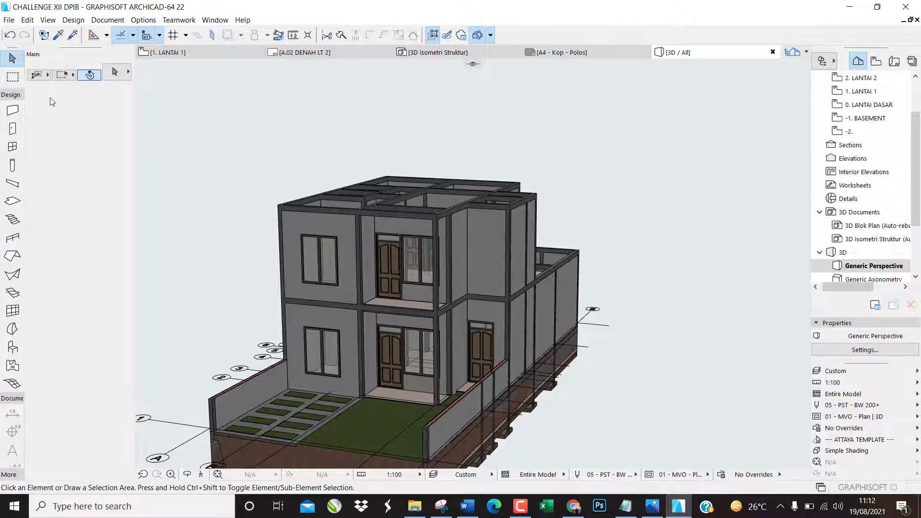
pyautogui.click(9, 113)
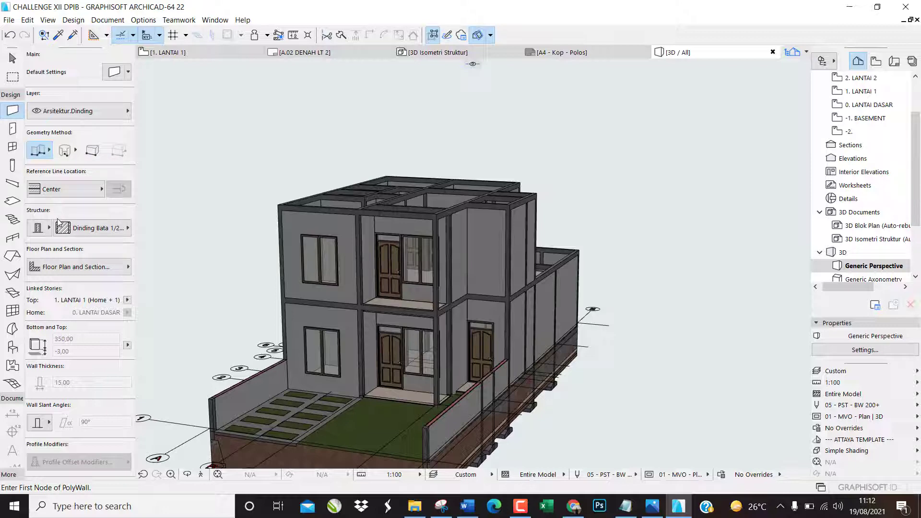
pyautogui.hotkey('ctrl', 'a')
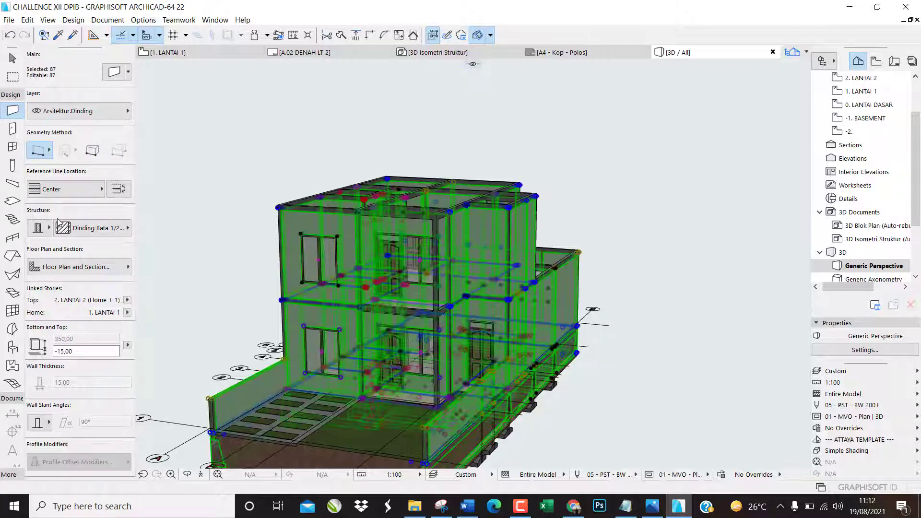
pyautogui.scroll(5, 456, 442)
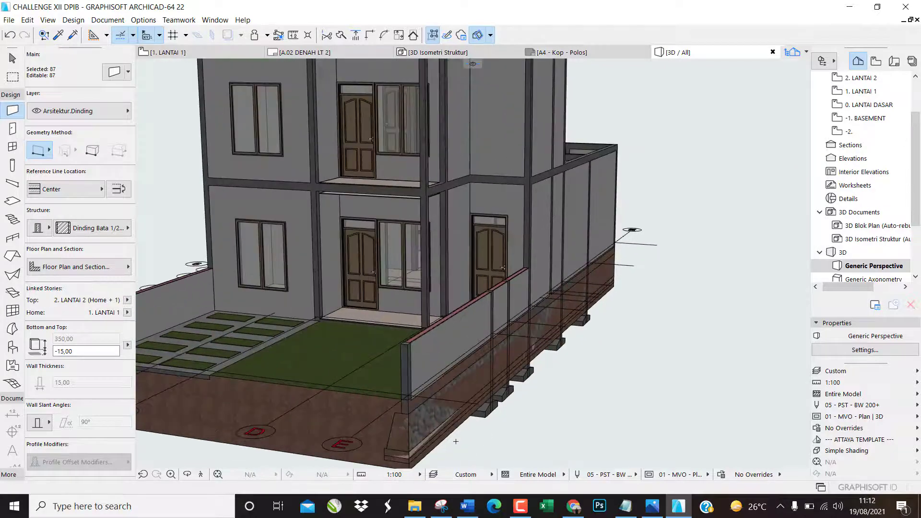
pyautogui.press('Escape')
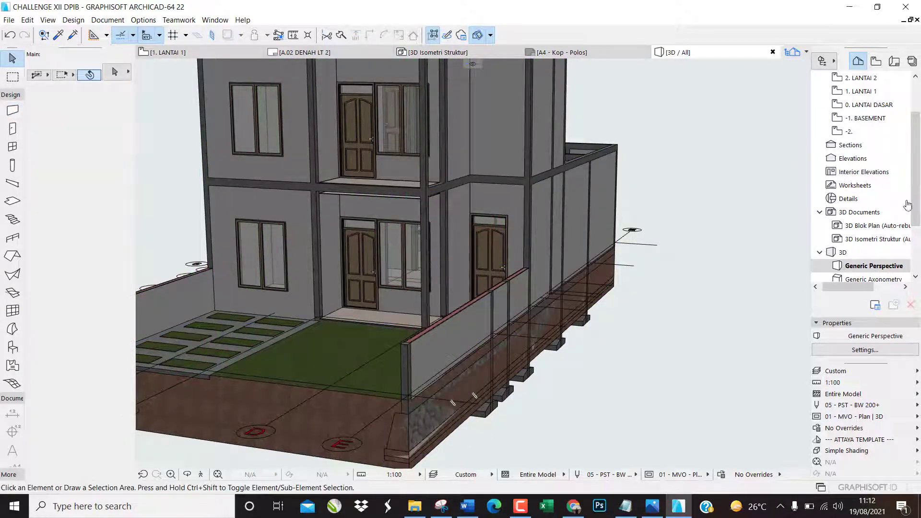
# Assign all stone strip foundation walls on the -1. BASEMENT floor plan to the Struktur.Pondasi layer.
pyautogui.doubleClick(863, 118)
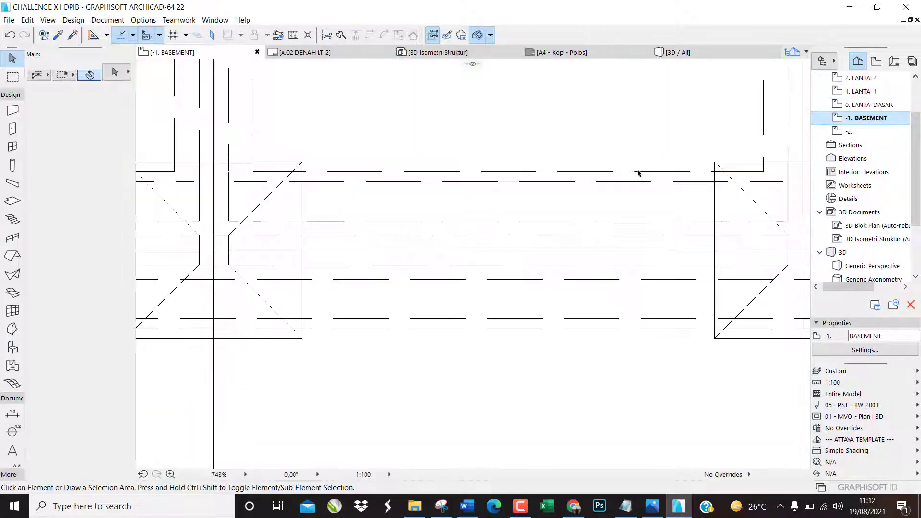
pyautogui.scroll(-5, 552, 187)
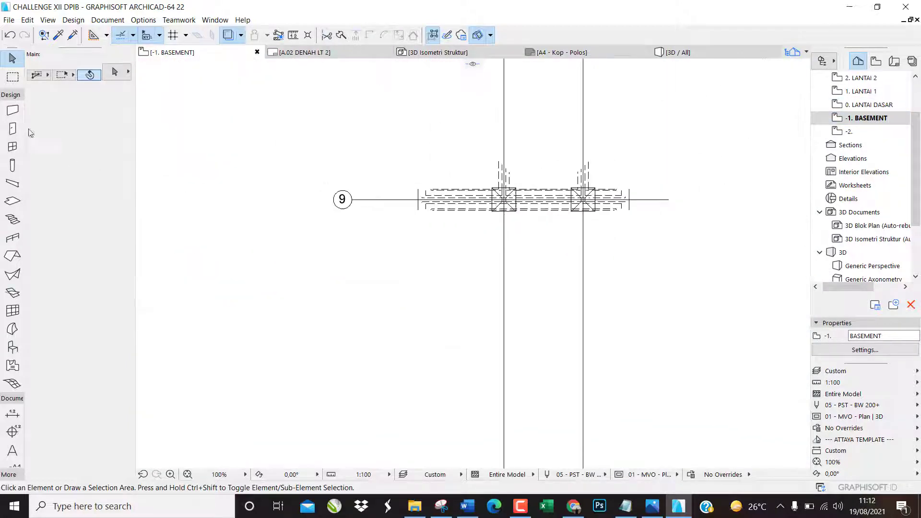
pyautogui.click(12, 111)
pyautogui.hotkey('ctrl', 'a')
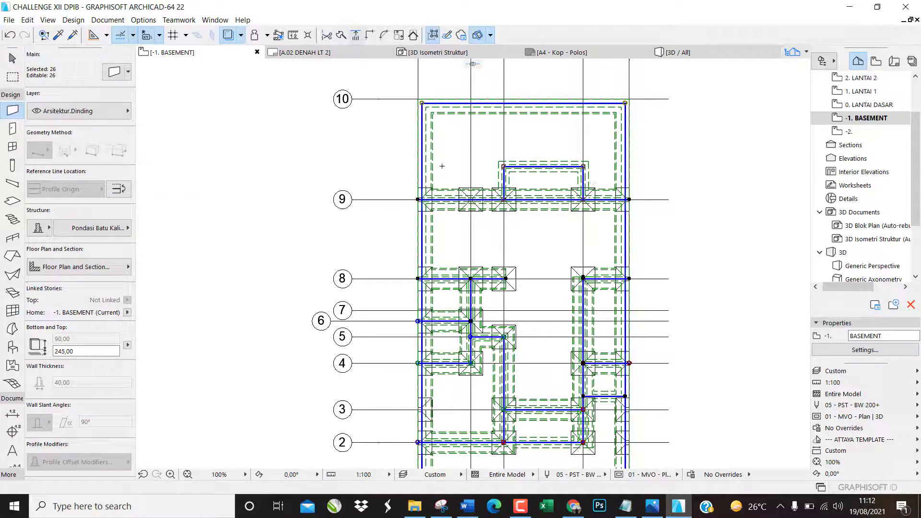
pyautogui.scroll(-3, 442, 166)
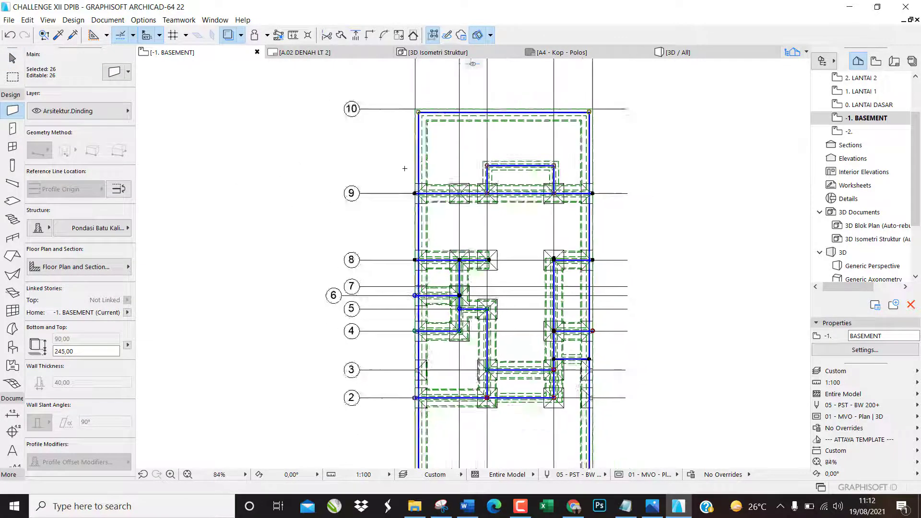
pyautogui.click(96, 112)
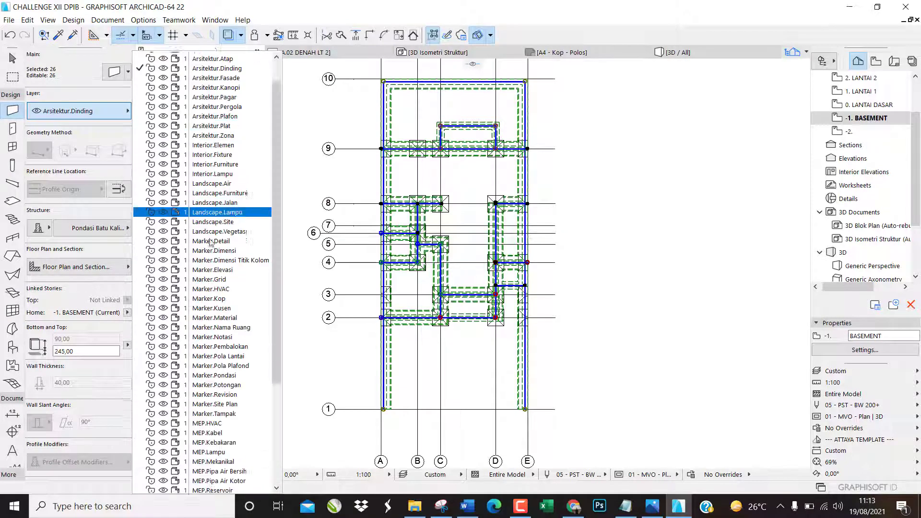
pyautogui.scroll(-5, 210, 242)
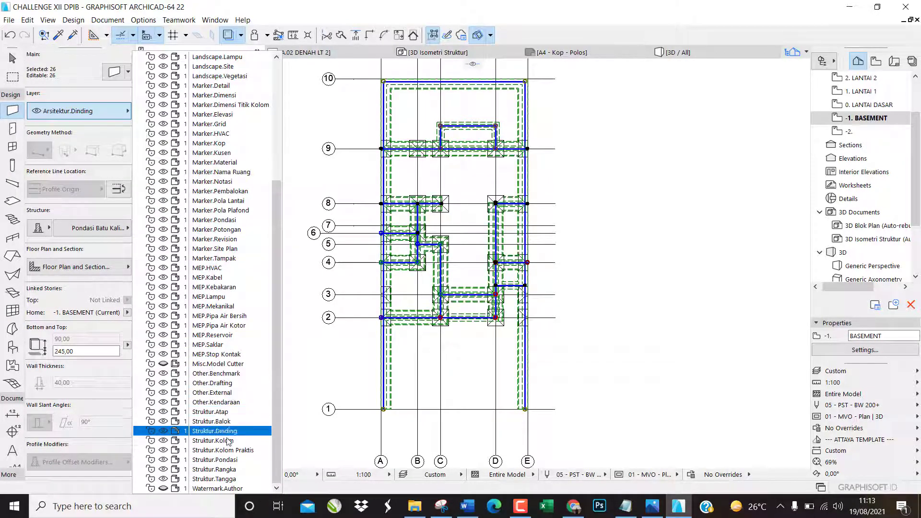
pyautogui.click(215, 460)
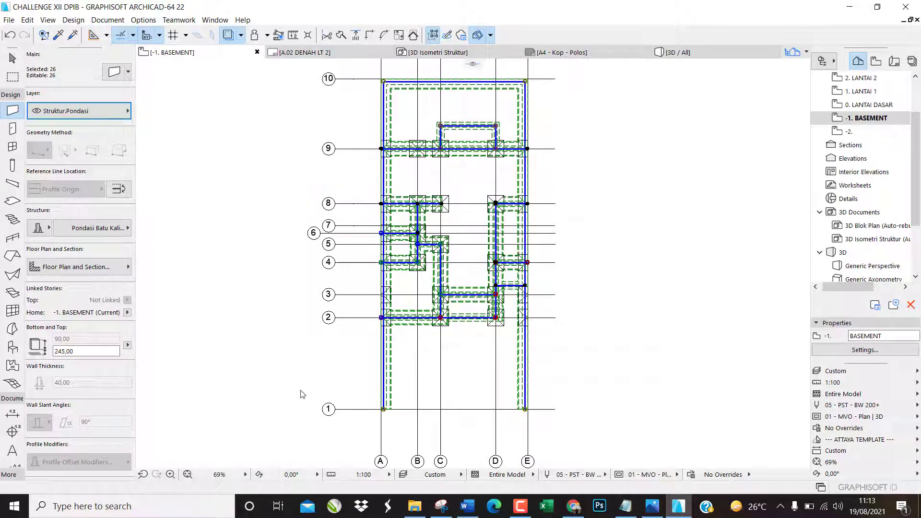
pyautogui.press('Escape')
pyautogui.press('Escape')
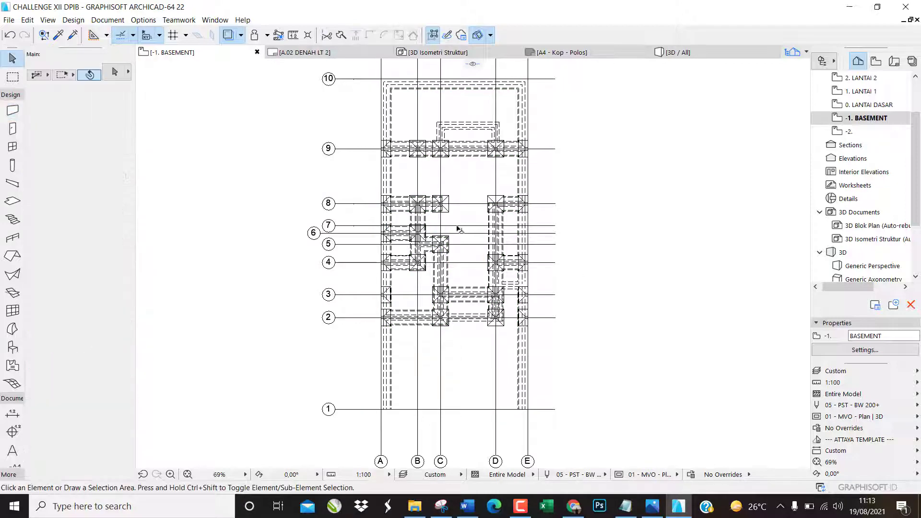
# Assign all full and half pad footing objects on the basement plan to the Struktur.Pondasi layer.
pyautogui.scroll(4, 439, 209)
pyautogui.click(454, 213)
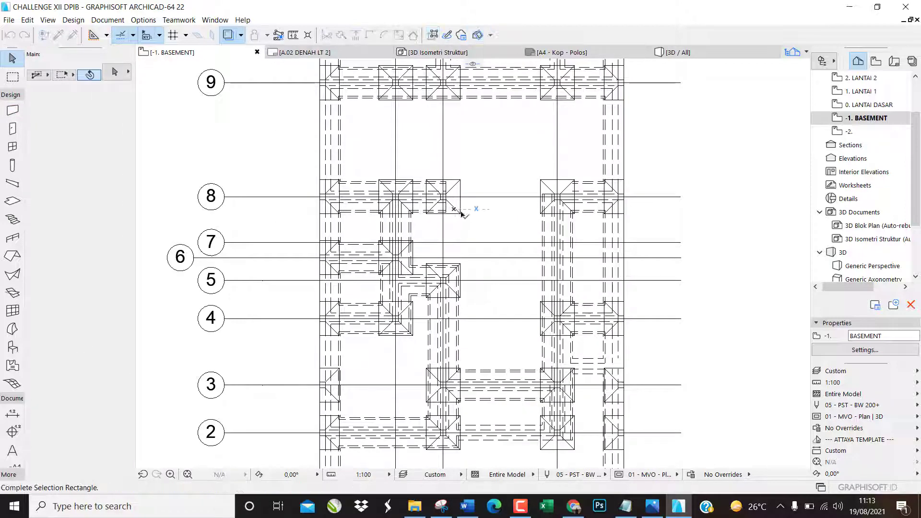
pyautogui.click(425, 178)
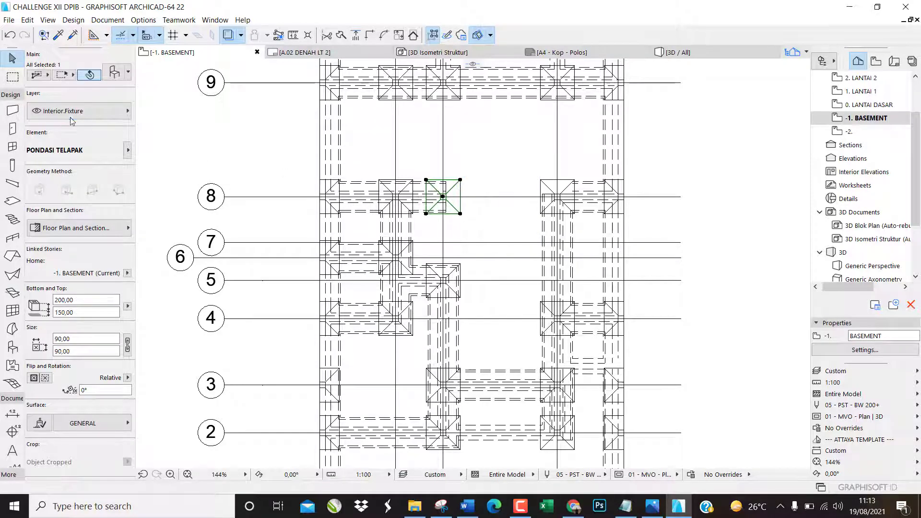
pyautogui.press('Escape')
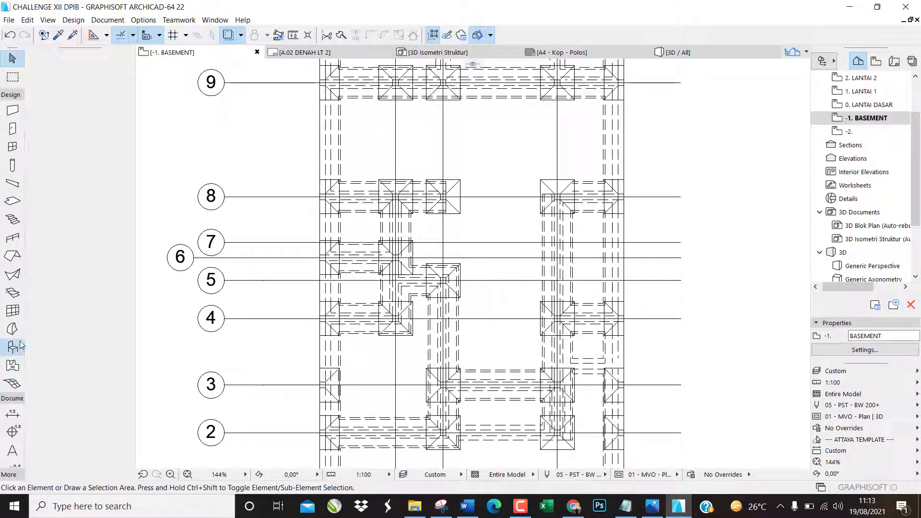
pyautogui.click(12, 346)
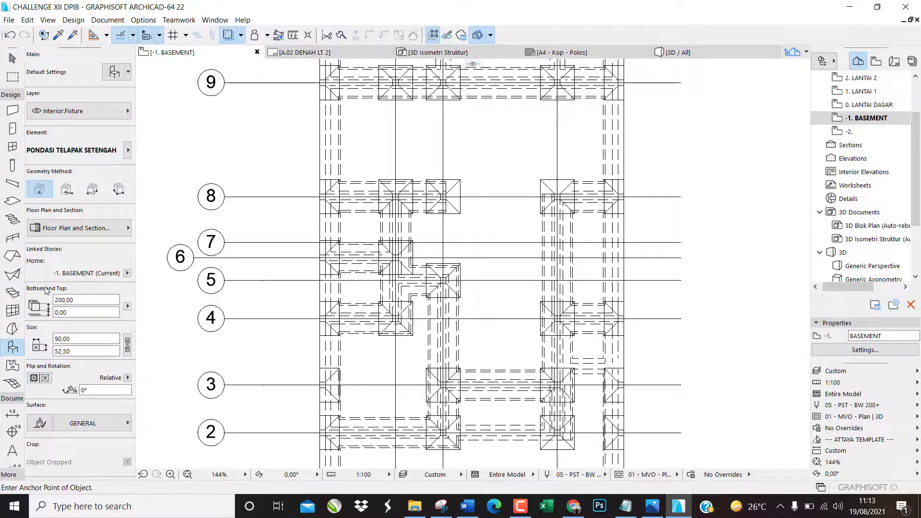
pyautogui.hotkey('ctrl', 'a')
pyautogui.click(81, 116)
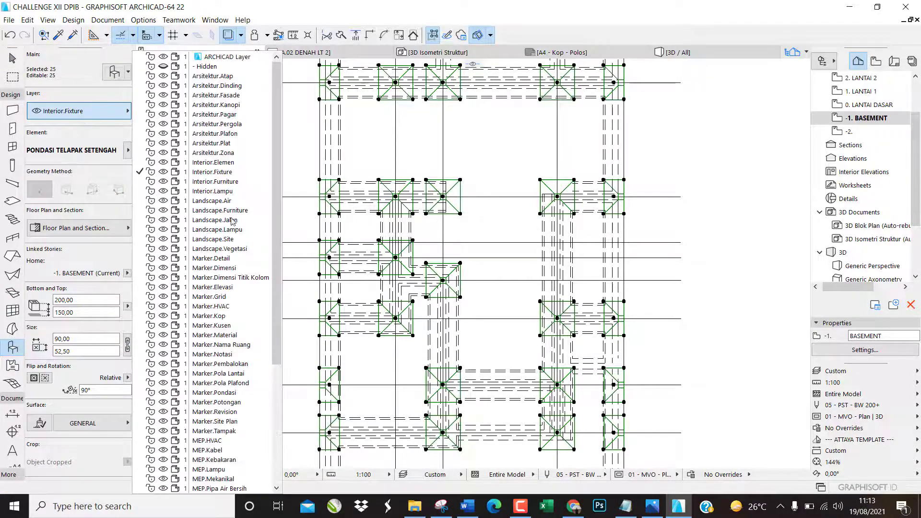
pyautogui.scroll(-5, 232, 220)
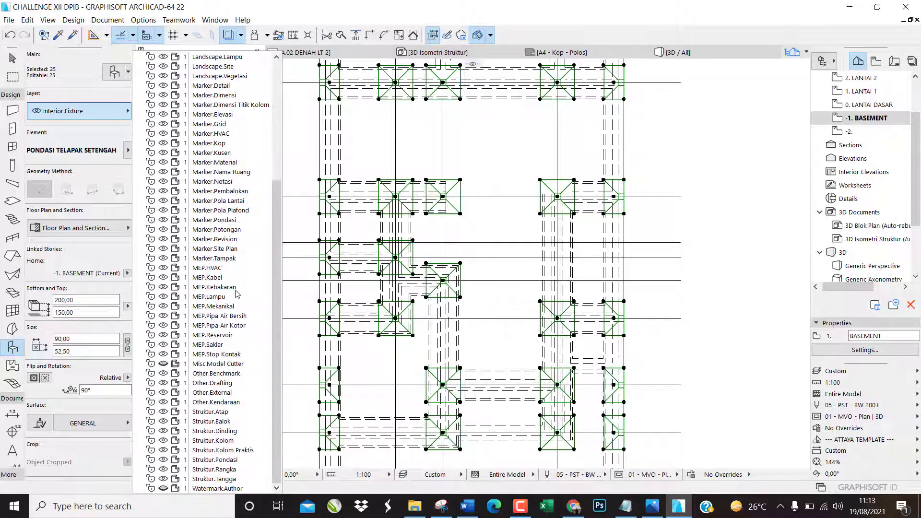
pyautogui.click(230, 459)
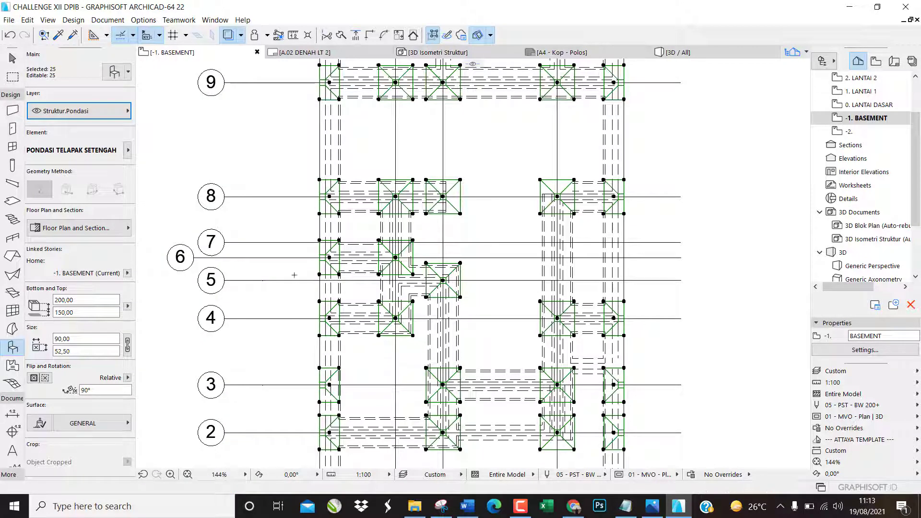
pyautogui.press('Escape')
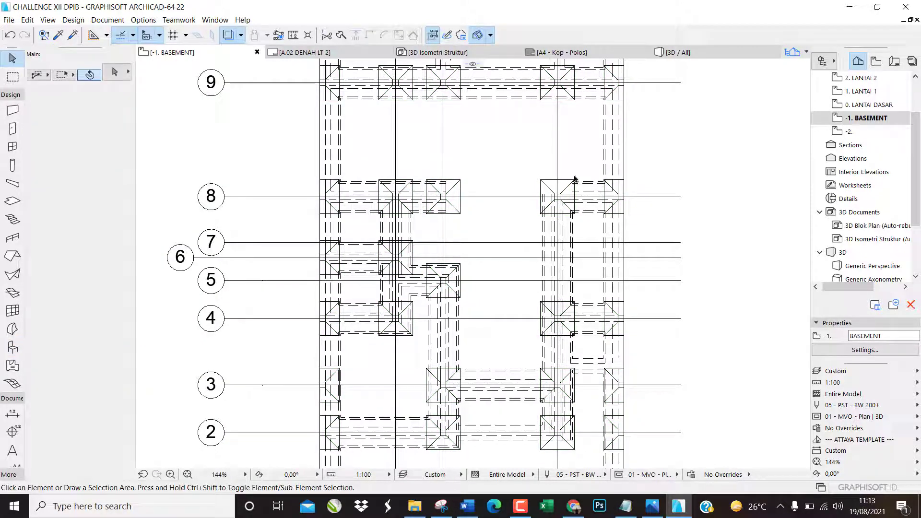
# Examine the house's walls and foundations in the 3D view, selecting all walls to check them, and clear the selection.
pyautogui.press('F3')
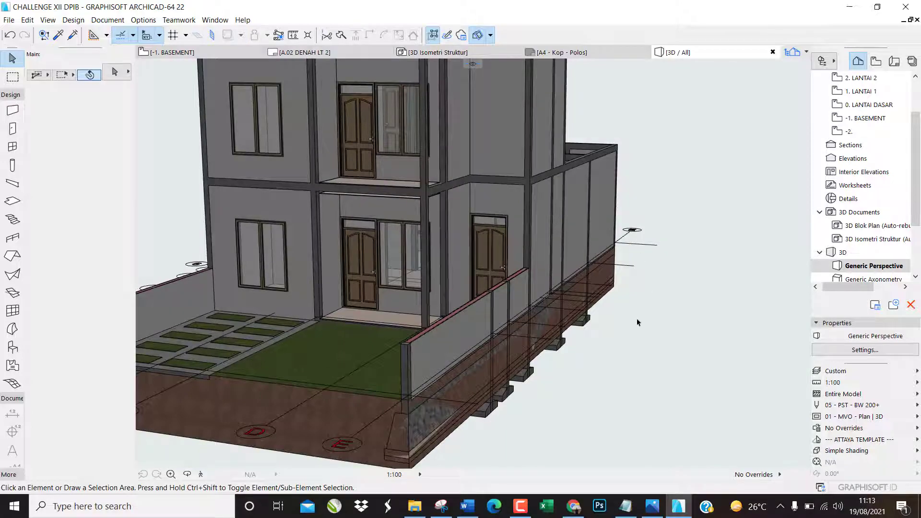
pyautogui.keyDown('shift'); pyautogui.moveTo(638, 323); pyautogui.dragTo(608, 262, button='middle'); pyautogui.keyUp('shift')
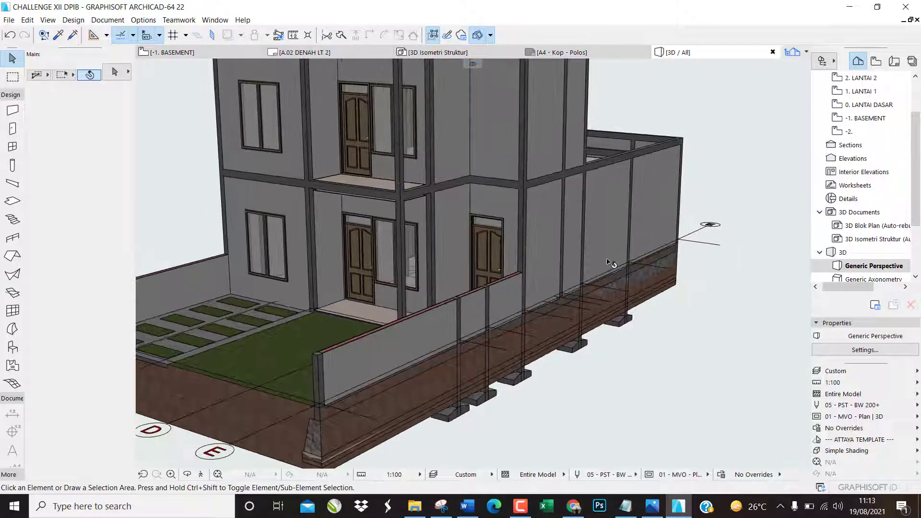
pyautogui.scroll(-5, 605, 263)
pyautogui.scroll(1, 486, 337)
pyautogui.keyDown('shift'); pyautogui.moveTo(419, 324); pyautogui.dragTo(433, 327, button='middle'); pyautogui.keyUp('shift')
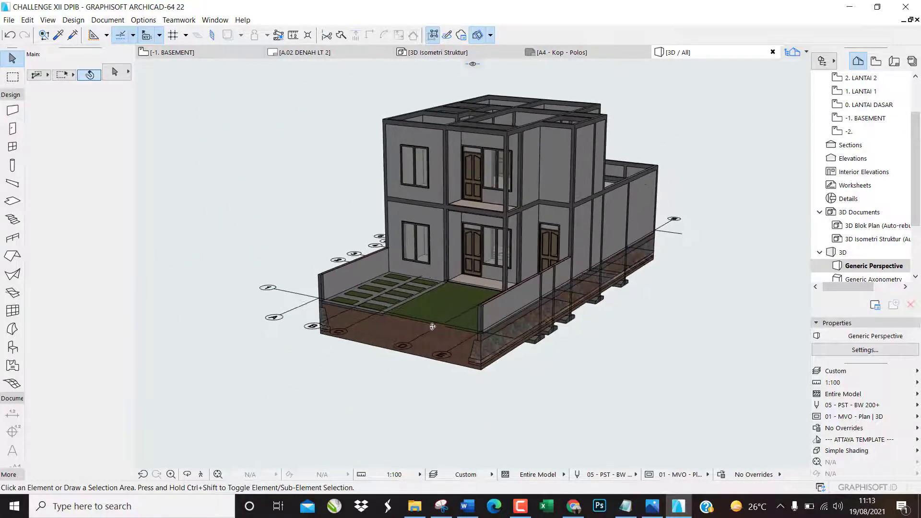
pyautogui.scroll(1, 456, 240)
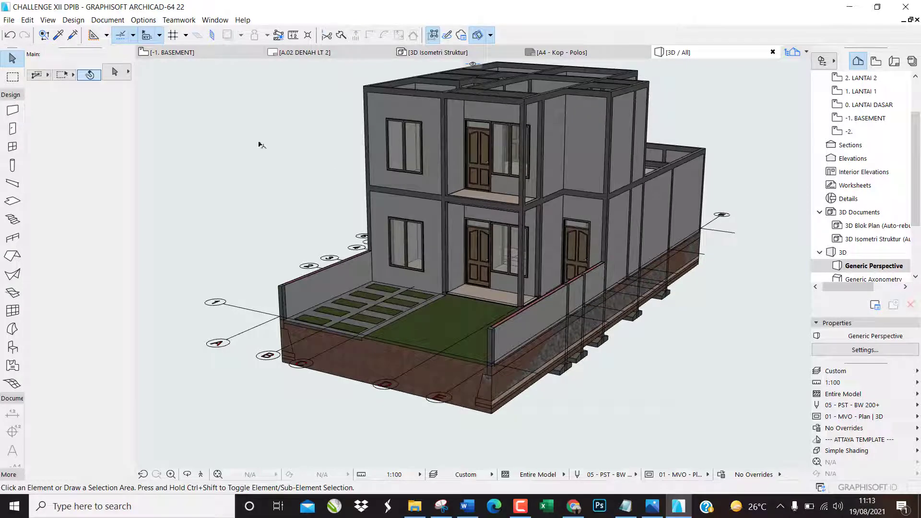
pyautogui.click(8, 113)
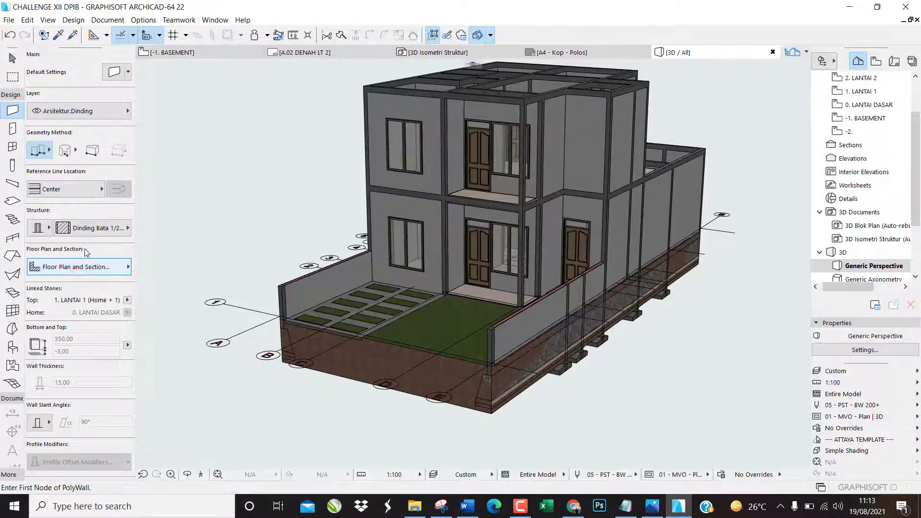
pyautogui.hotkey('ctrl', 'a')
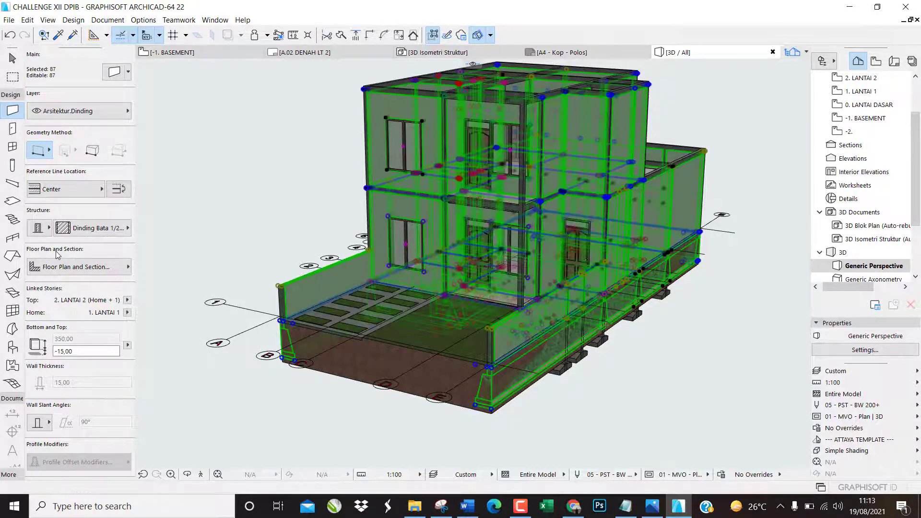
pyautogui.scroll(5, 568, 385)
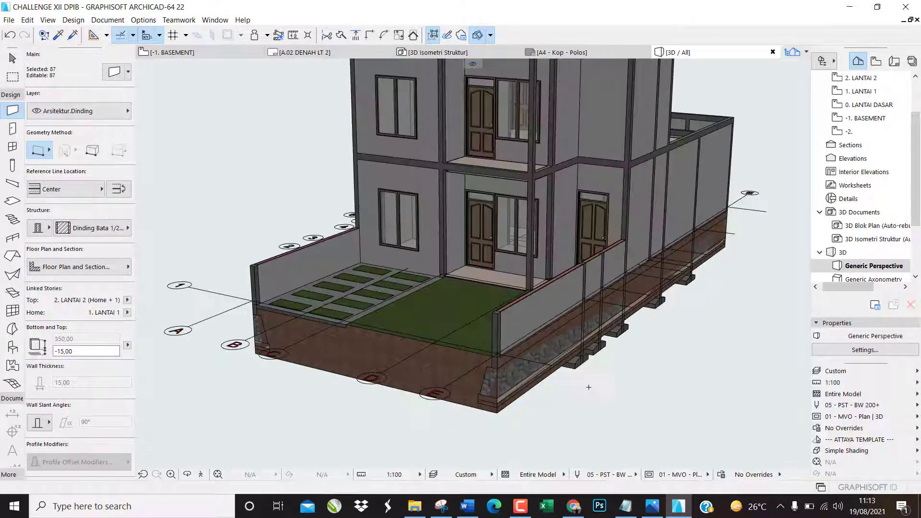
pyautogui.scroll(2, 567, 385)
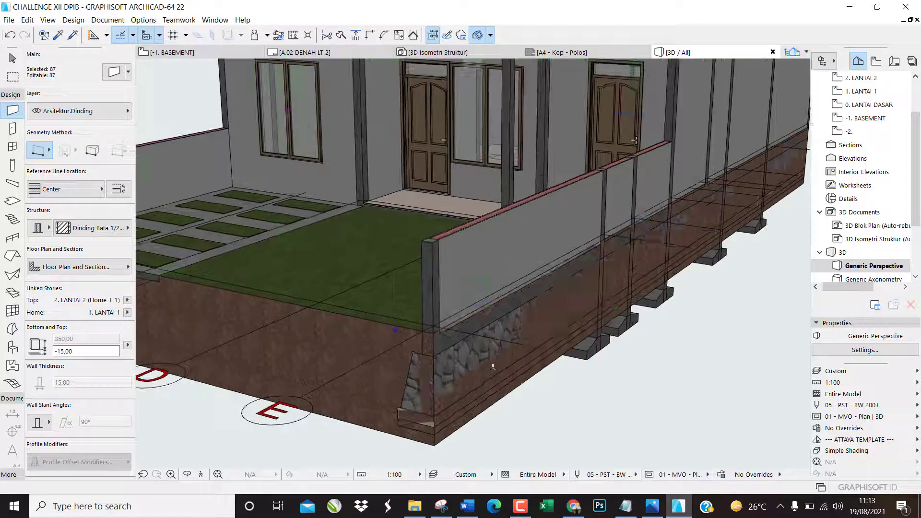
pyautogui.press('Escape')
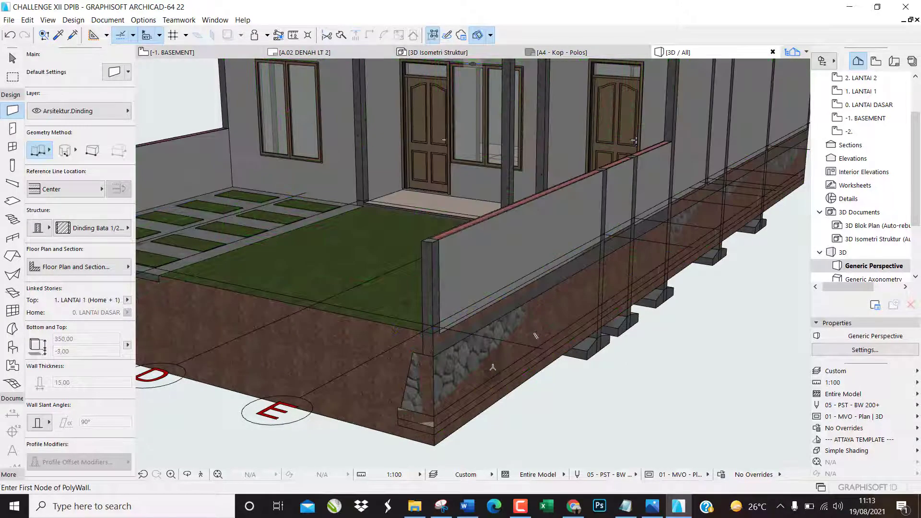
# Check the layer assignment of all walls on the -1. BASEMENT plan and look over the foundation layout.
pyautogui.press('F2')
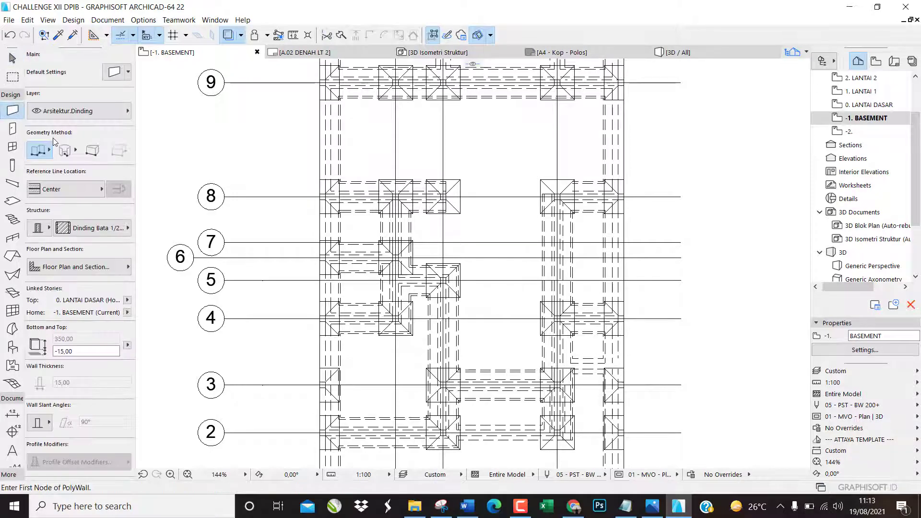
pyautogui.hotkey('ctrl', 'a')
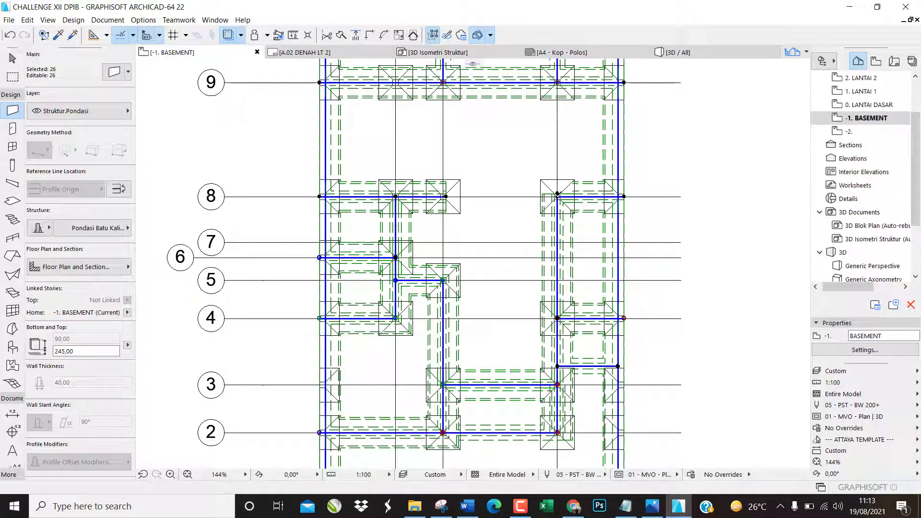
pyautogui.press('Escape')
pyautogui.press('Escape')
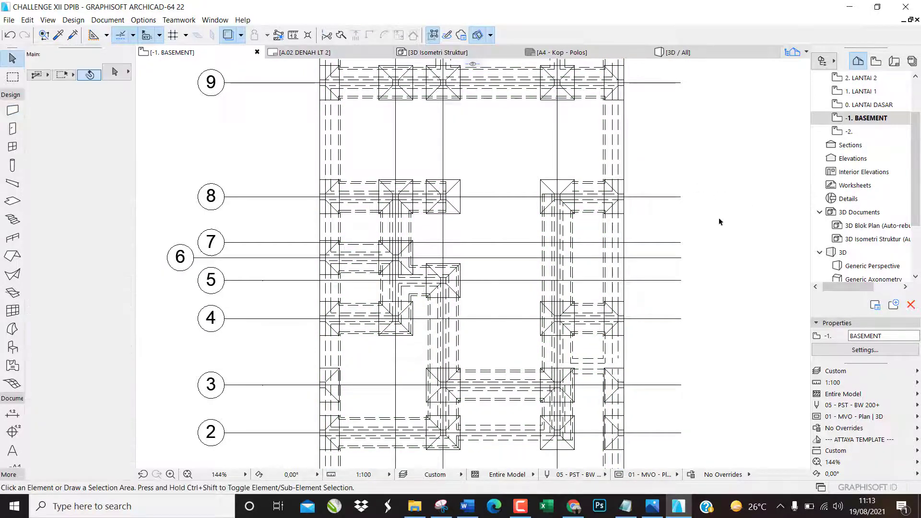
pyautogui.scroll(-3, 707, 225)
pyautogui.scroll(-4, 707, 226)
pyautogui.scroll(3, 674, 179)
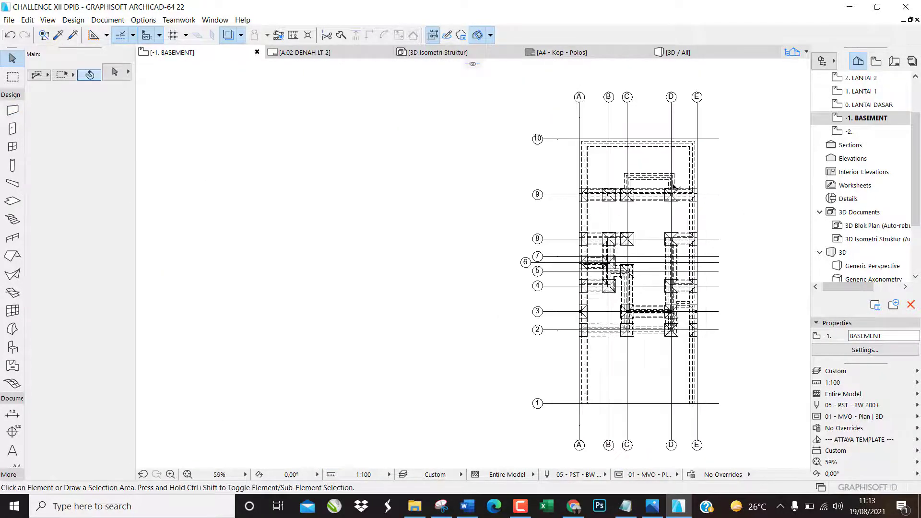
pyautogui.scroll(-1, 317, 184)
pyautogui.scroll(3, 440, 154)
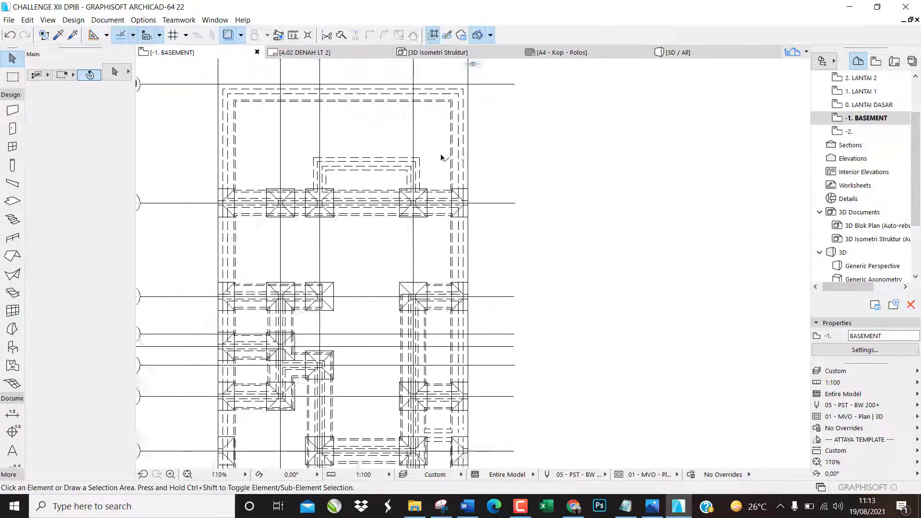
# Open the 1. LANTAI 1 floor plan and apply the 01 - GOC - Preliminary graphic override combination.
pyautogui.click(868, 94)
pyautogui.doubleClick(866, 95)
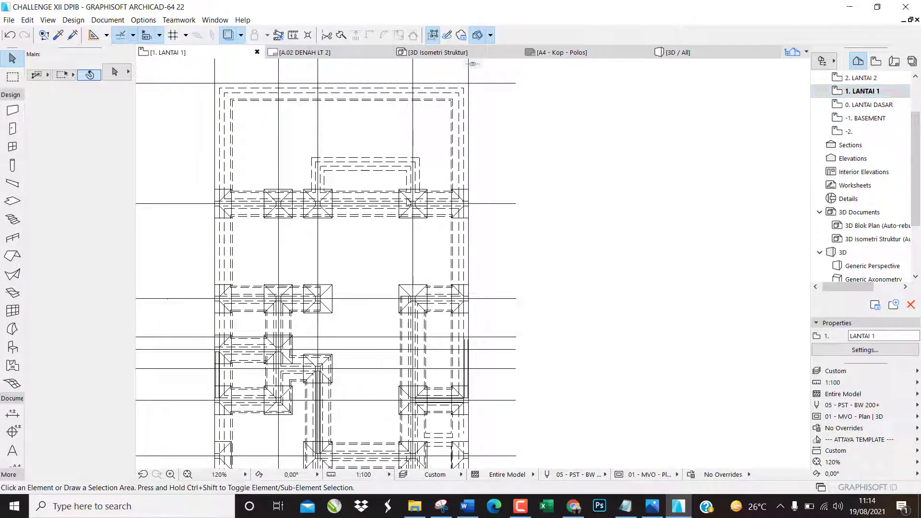
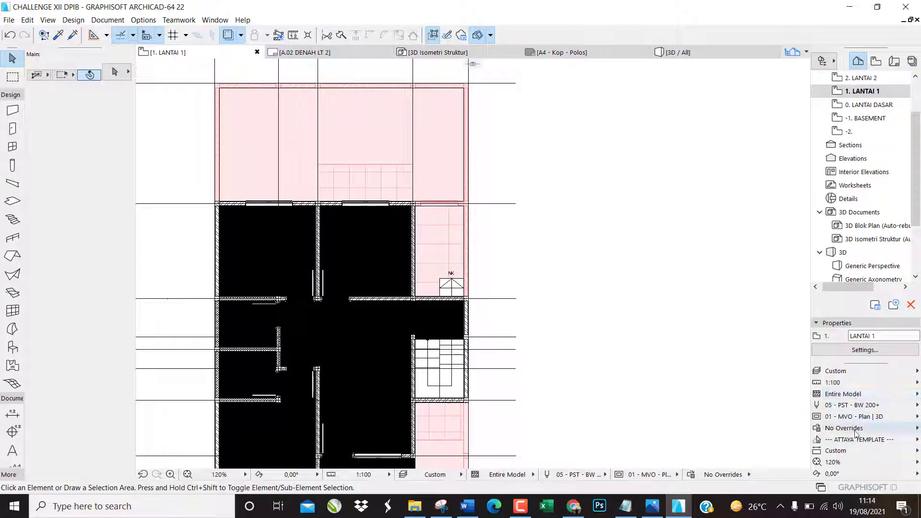
pyautogui.click(852, 428)
pyautogui.click(778, 310)
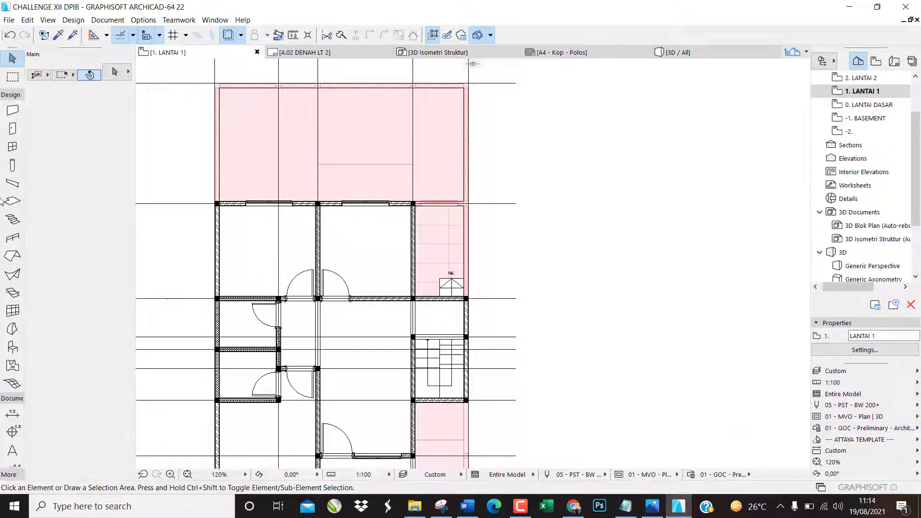
# Override all three surfaces of every wall on the 1. LANTAI 1 plan with Cat - Putih Gloss, linking the surfaces together.
pyautogui.click(12, 110)
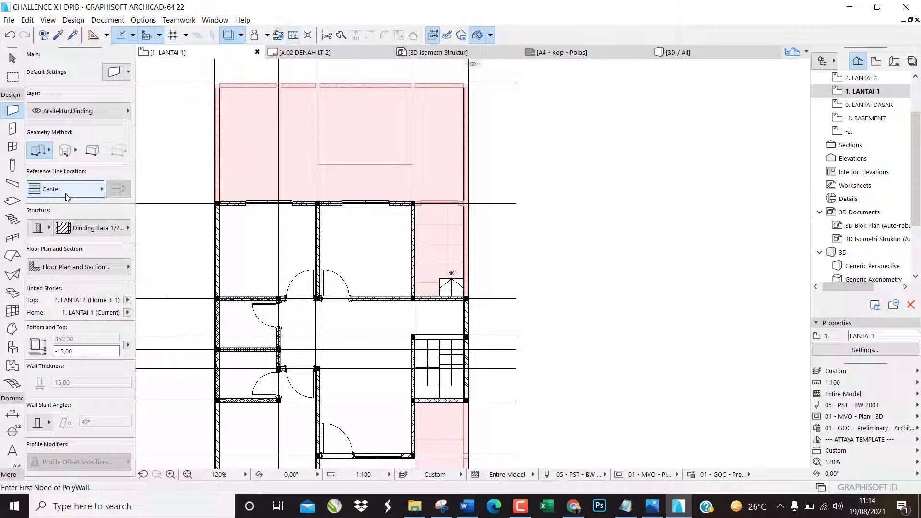
pyautogui.hotkey('ctrl', 'a')
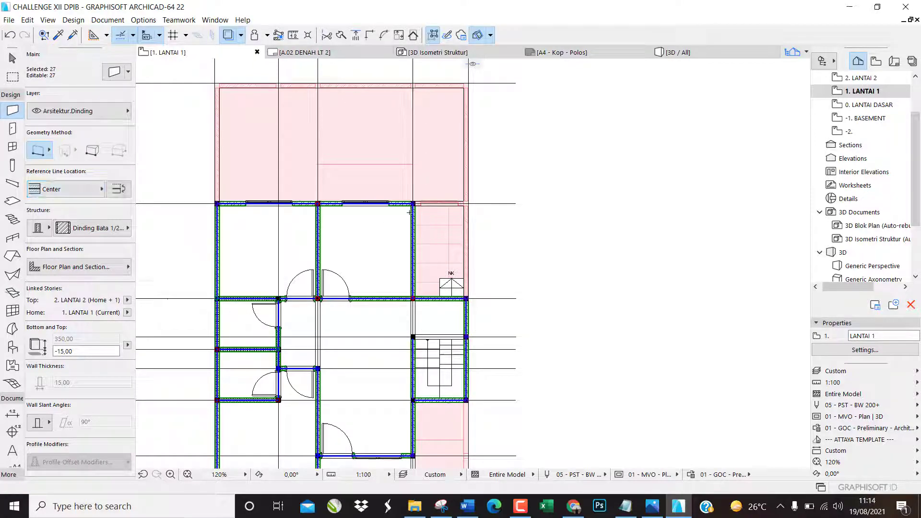
pyautogui.scroll(-3, 410, 211)
pyautogui.scroll(4, 375, 354)
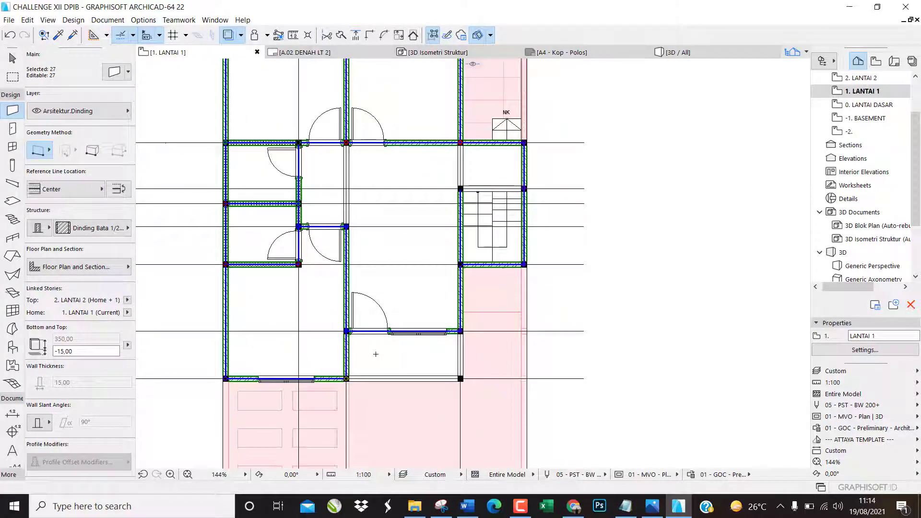
pyautogui.hotkey('ctrl', 't')
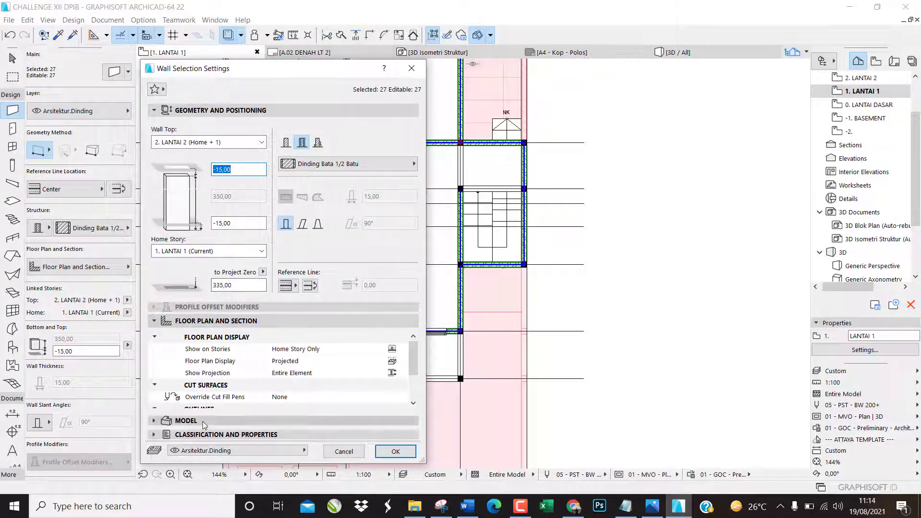
pyautogui.click(186, 420)
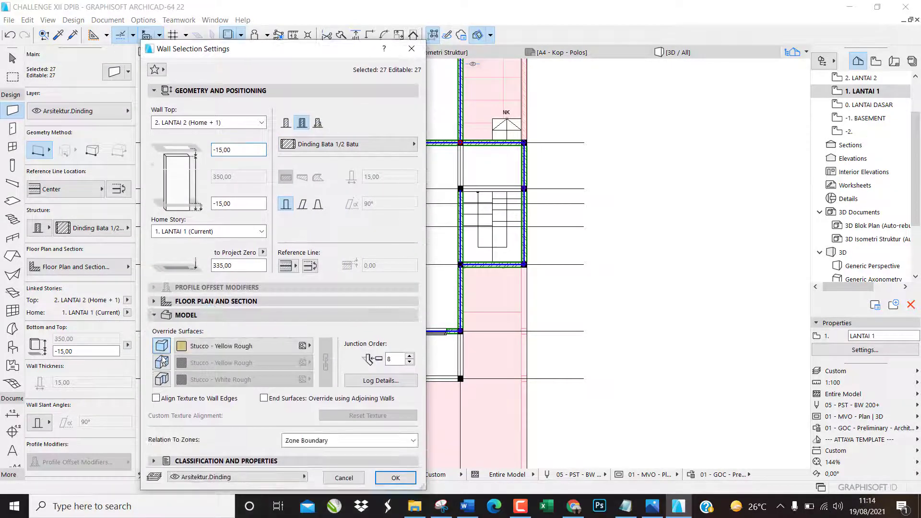
pyautogui.click(194, 349)
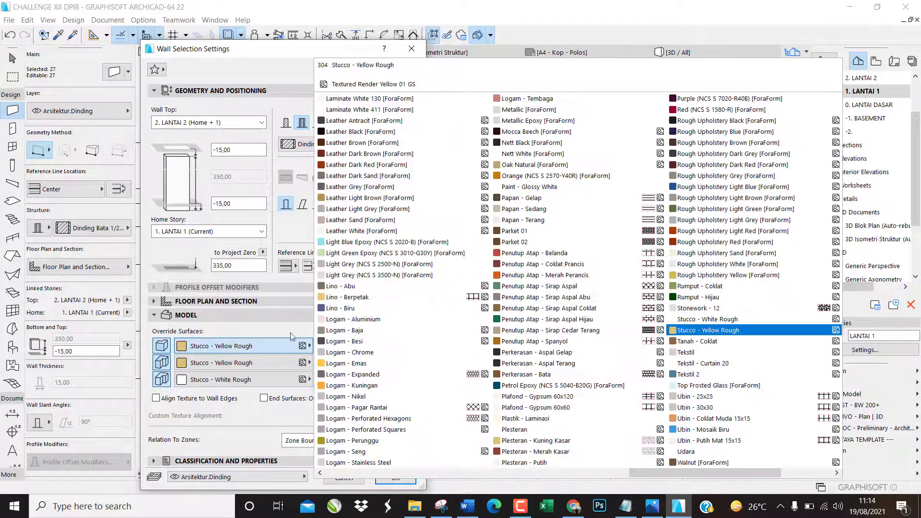
pyautogui.scroll(5, 409, 355)
pyautogui.scroll(-4, 409, 356)
pyautogui.scroll(4, 409, 355)
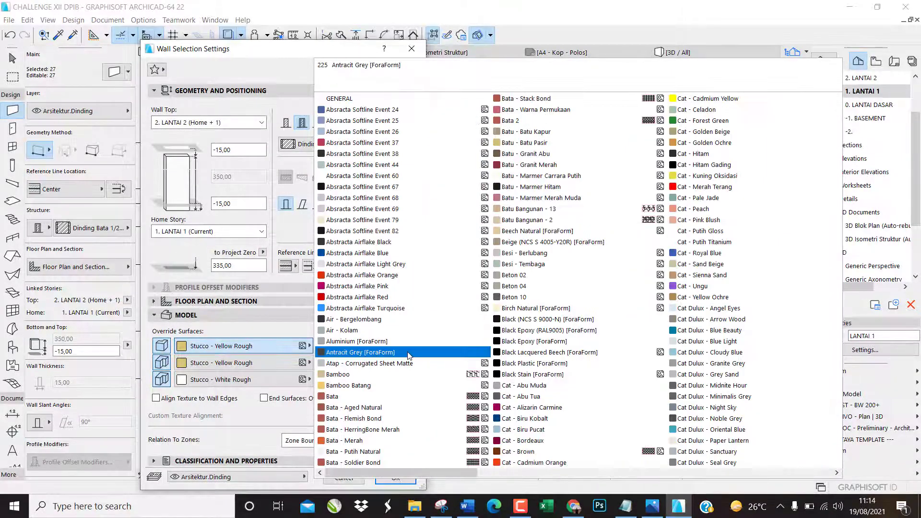
pyautogui.click(704, 231)
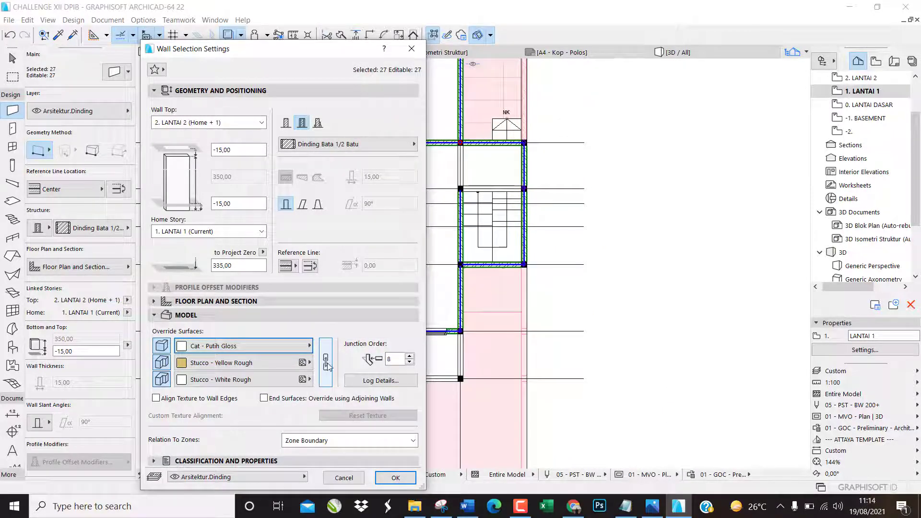
pyautogui.click(326, 365)
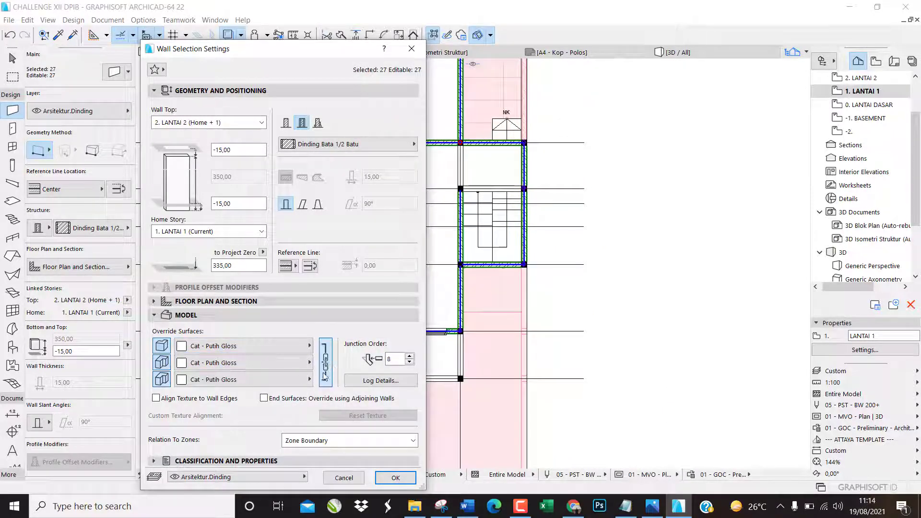
pyautogui.click(397, 478)
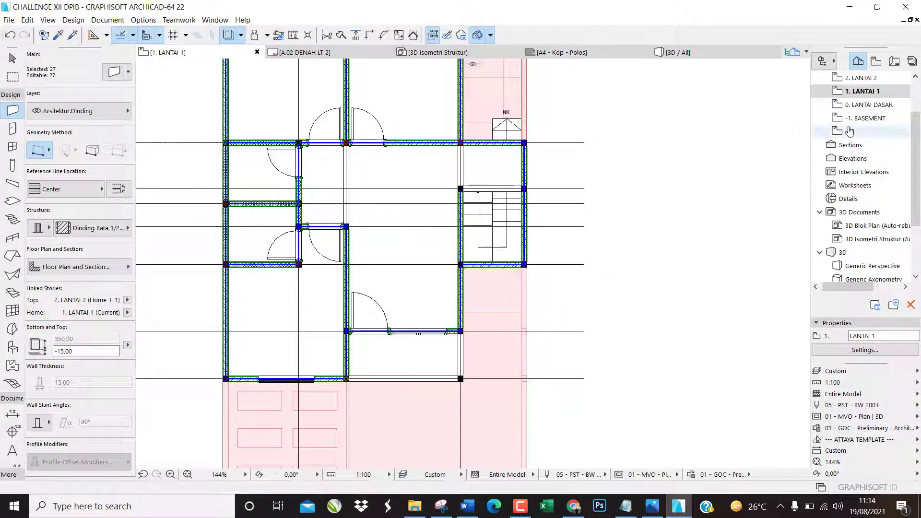
# Override all three surfaces of every wall on the 0. LANTAI DASAR plan with Cat - Putih Gloss, linking the surfaces together.
pyautogui.doubleClick(857, 105)
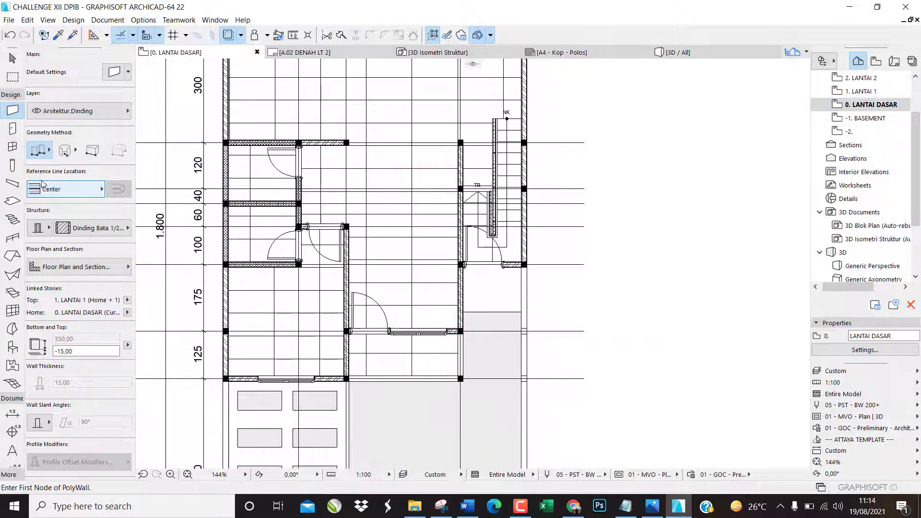
pyautogui.hotkey('ctrl', 'a')
pyautogui.scroll(-5, 246, 347)
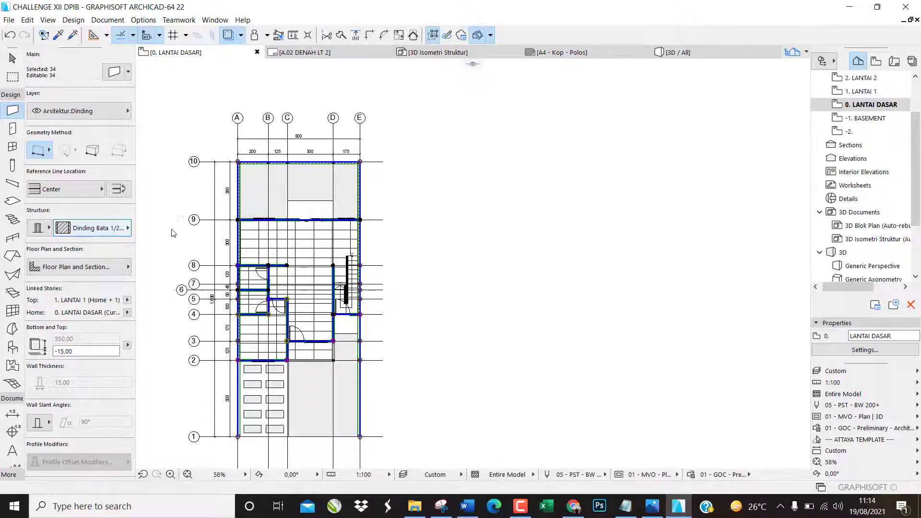
pyautogui.hotkey('ctrl', 't')
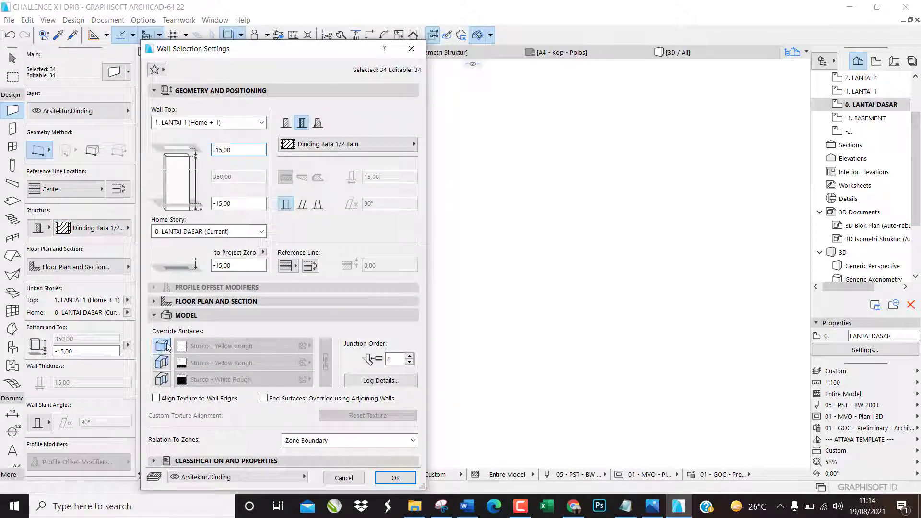
pyautogui.click(162, 345)
pyautogui.click(162, 362)
pyautogui.click(162, 379)
pyautogui.click(226, 348)
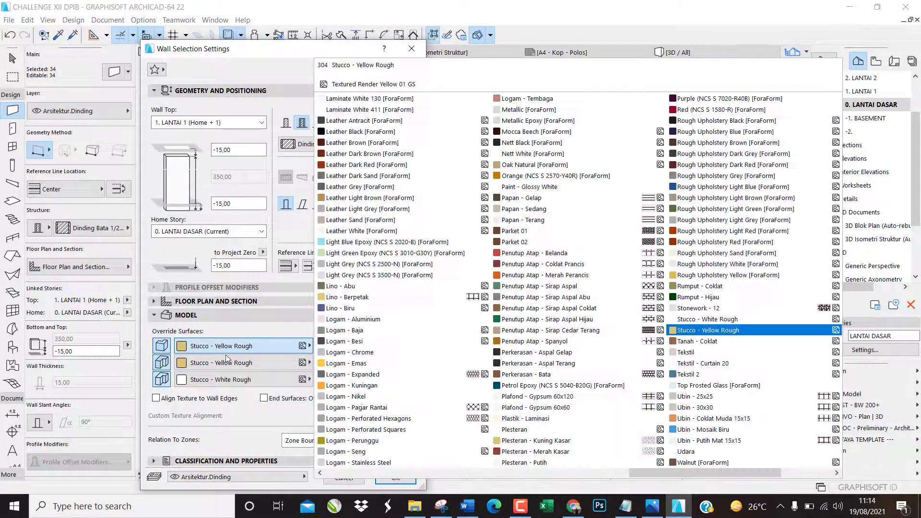
pyautogui.scroll(10, 363, 399)
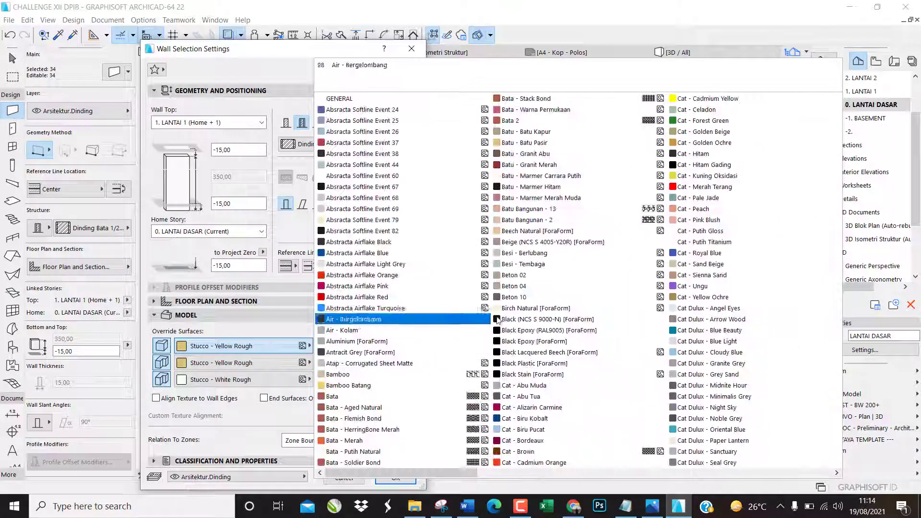
pyautogui.click(701, 232)
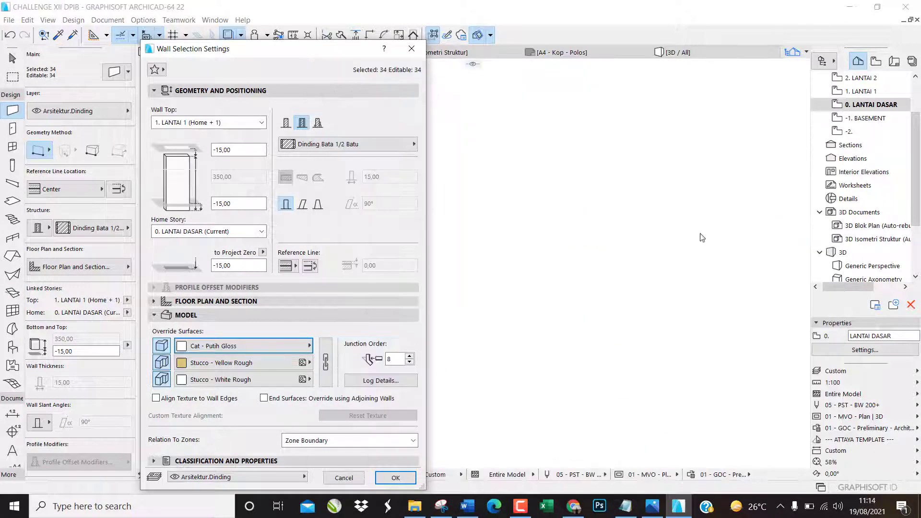
pyautogui.click(326, 369)
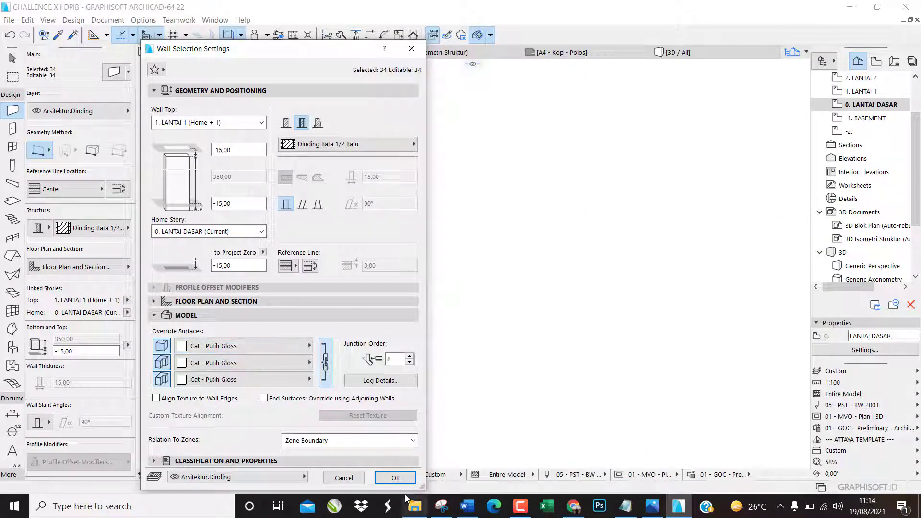
pyautogui.click(396, 478)
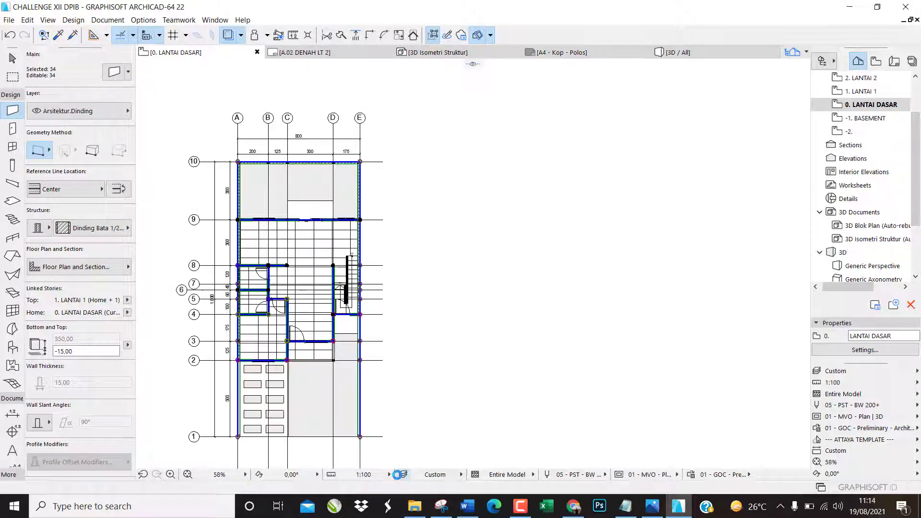
# Open the 3D view and override the surface of all columns with Cat - Putih Gloss.
pyautogui.press('F3')
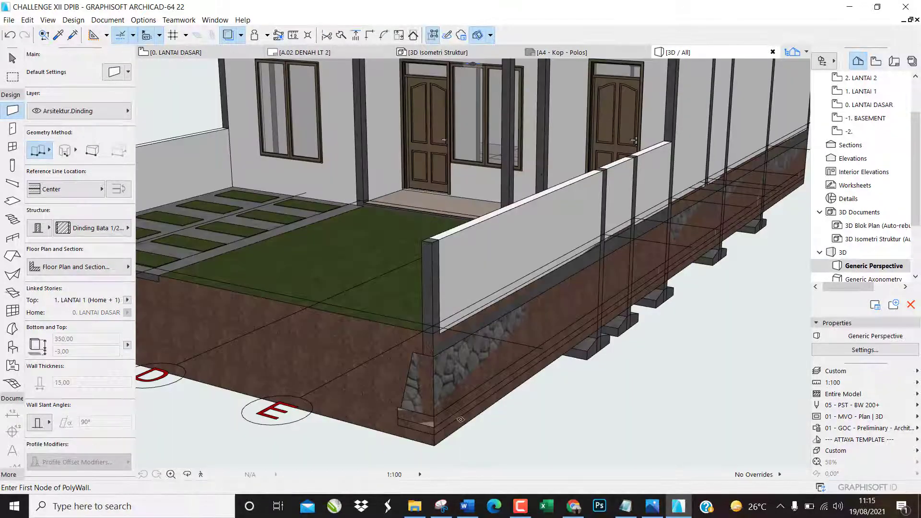
pyautogui.scroll(-6, 483, 330)
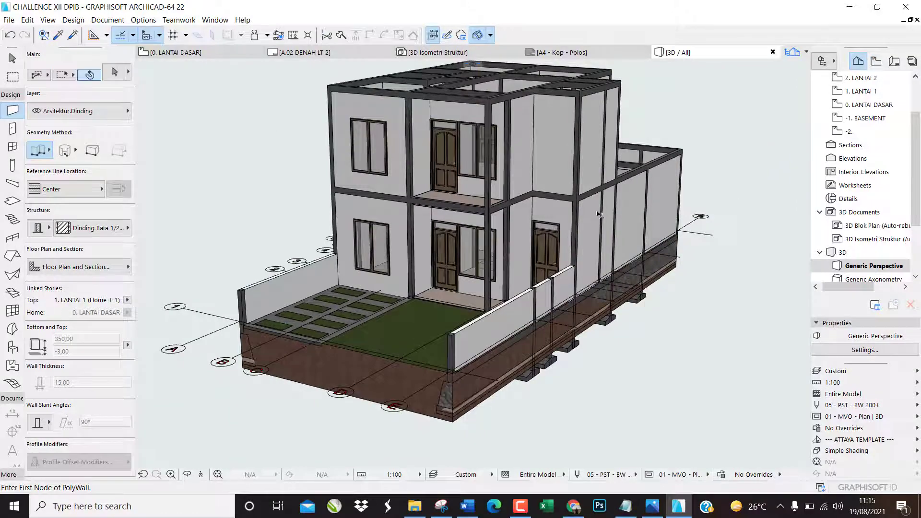
pyautogui.keyDown('shift'); pyautogui.moveTo(599, 214); pyautogui.dragTo(547, 212, button='middle'); pyautogui.keyUp('shift')
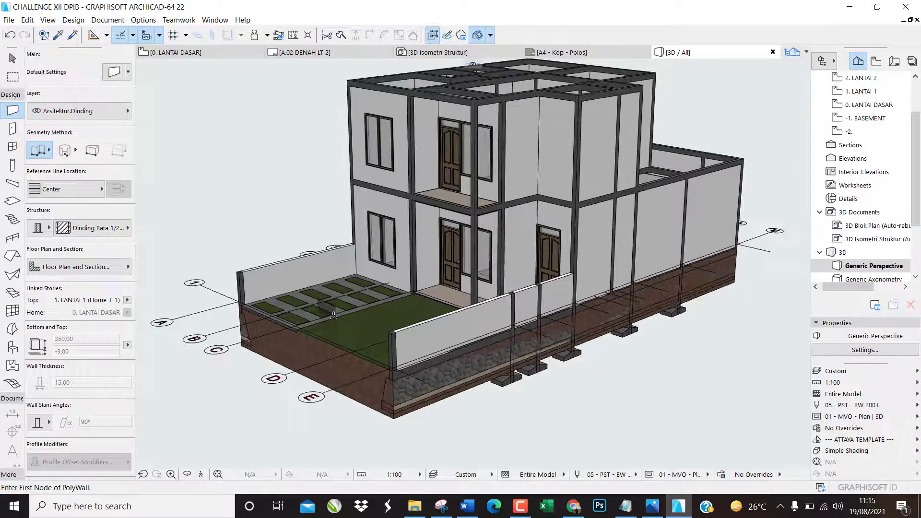
pyautogui.scroll(-1, 573, 300)
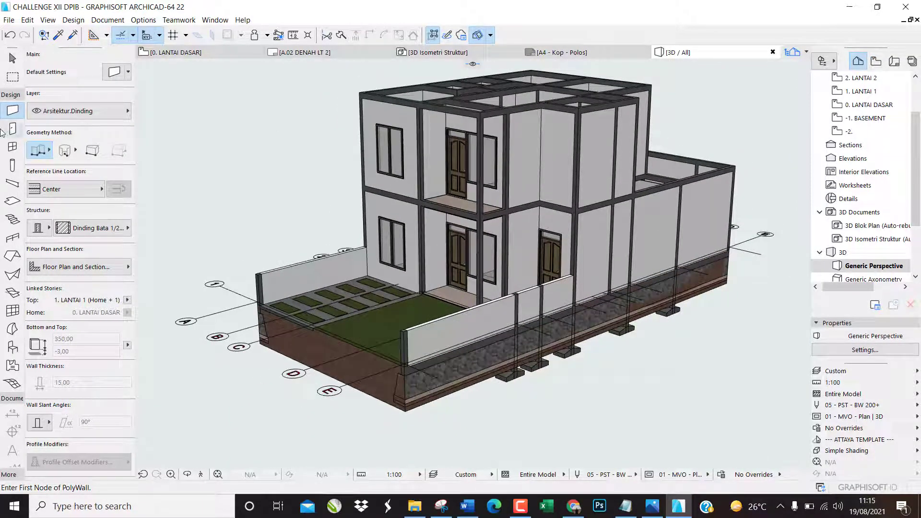
pyautogui.press('Escape')
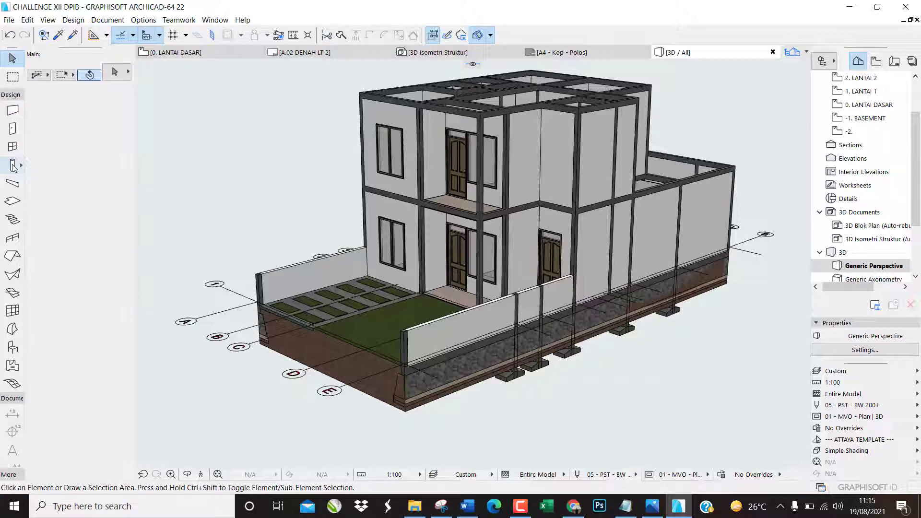
pyautogui.click(13, 166)
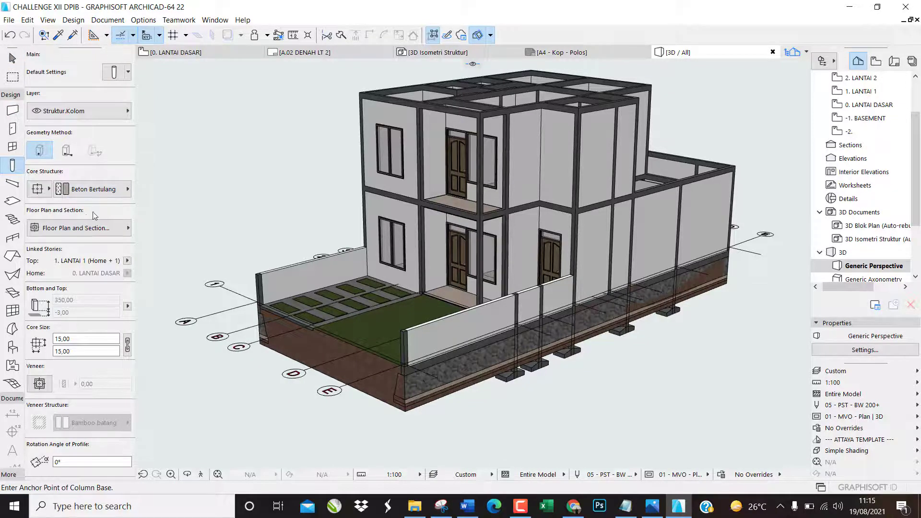
pyautogui.hotkey('ctrl', 'a')
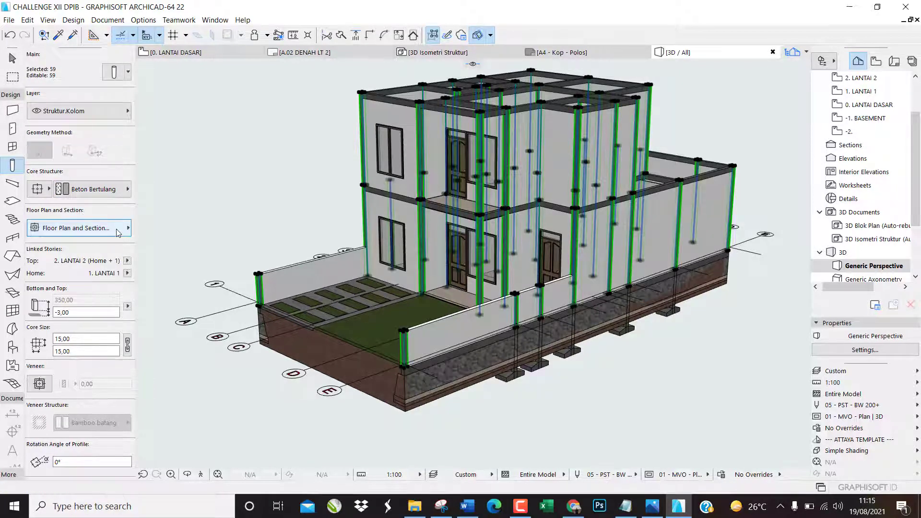
pyautogui.hotkey('ctrl', 't')
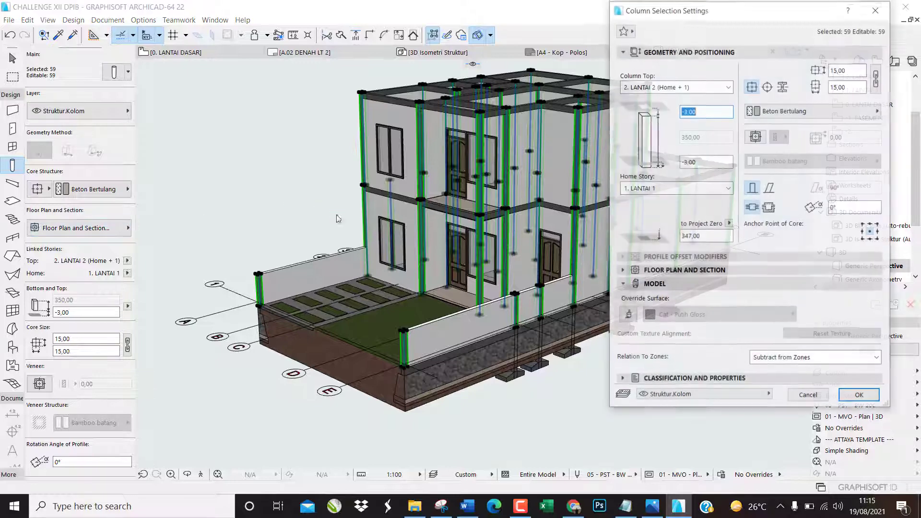
pyautogui.click(628, 317)
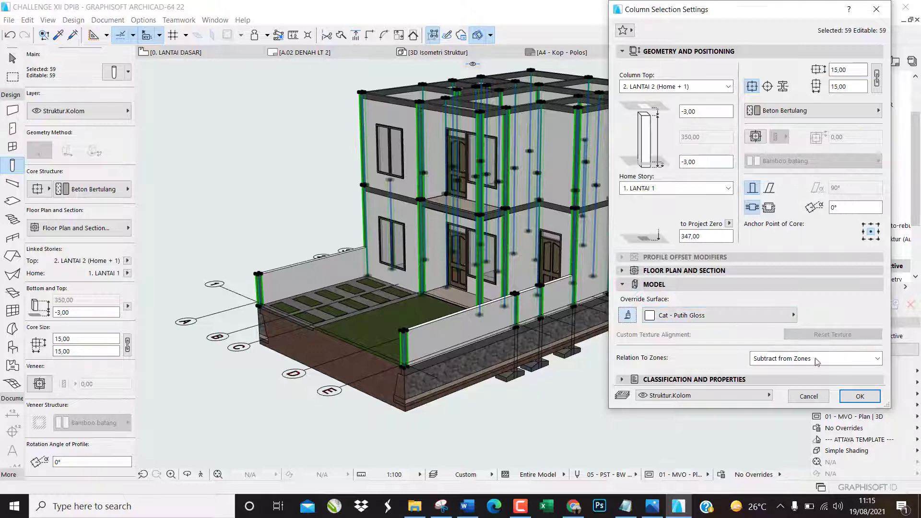
pyautogui.click(855, 397)
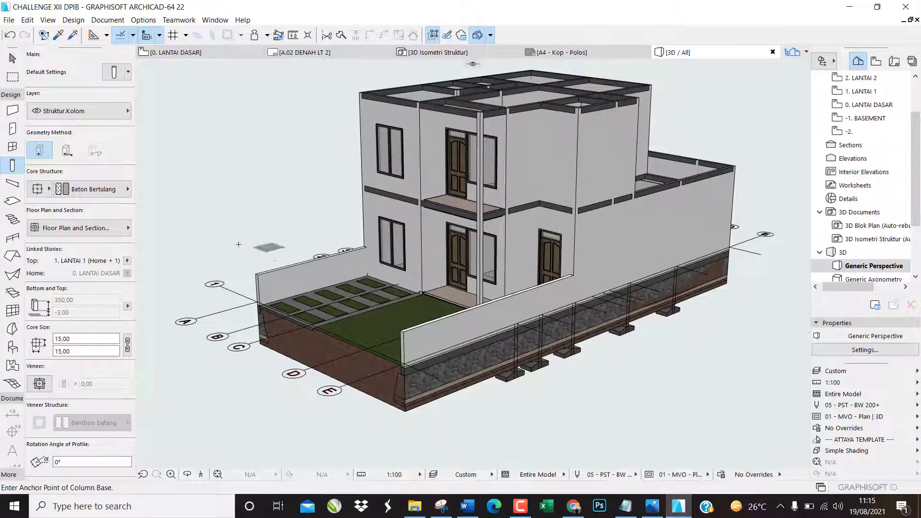
# Override all five surfaces of every beam in the 3D model with Cat - Putih Gloss.
pyautogui.click(12, 183)
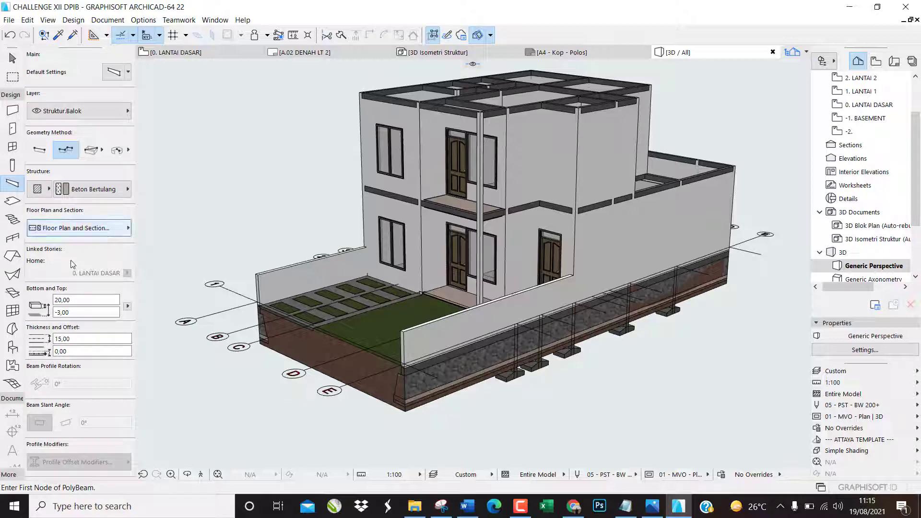
pyautogui.hotkey('ctrl', 'a')
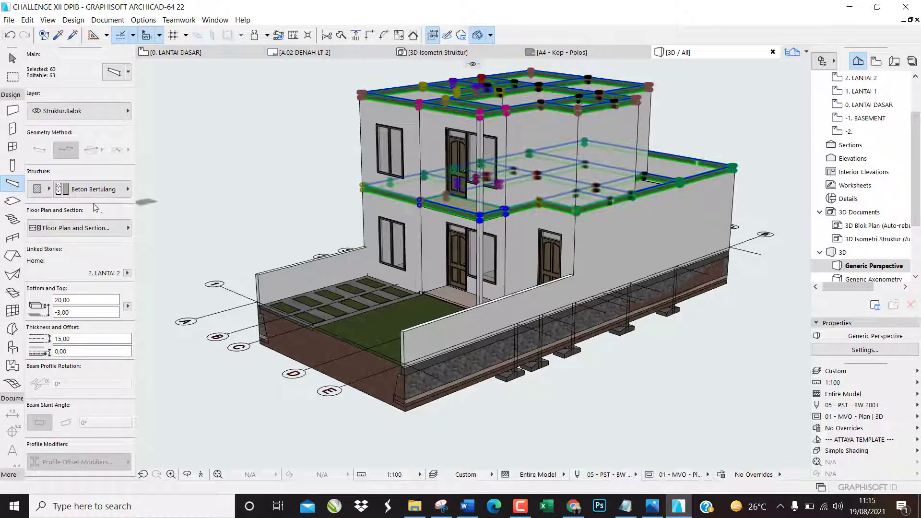
pyautogui.click(74, 225)
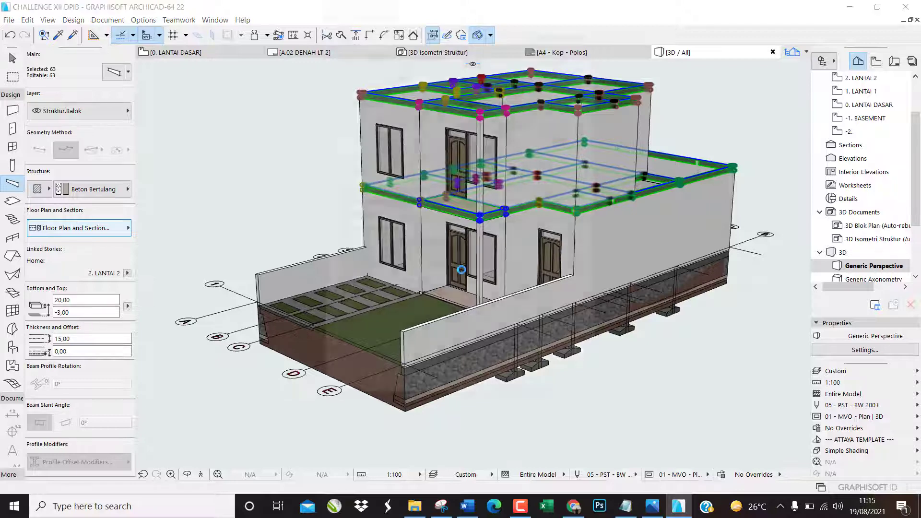
pyautogui.click(341, 248)
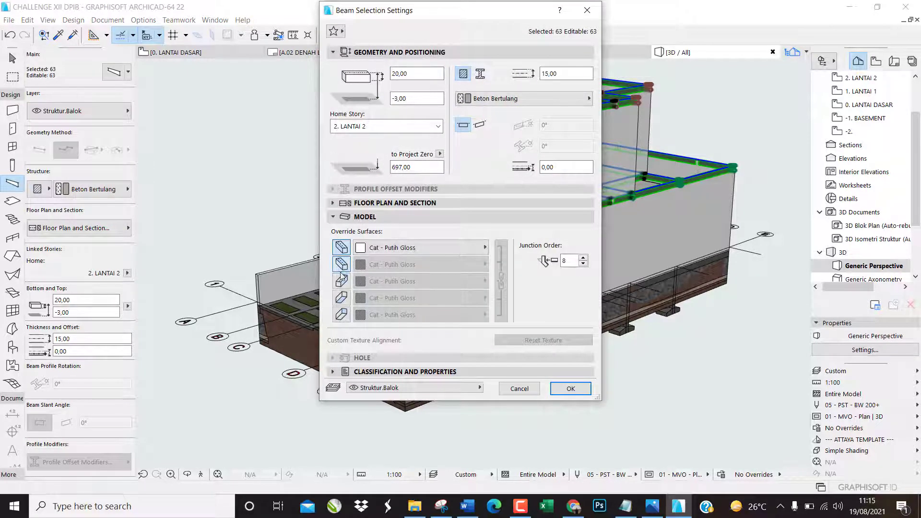
pyautogui.click(341, 264)
pyautogui.click(341, 281)
pyautogui.click(341, 297)
pyautogui.click(341, 315)
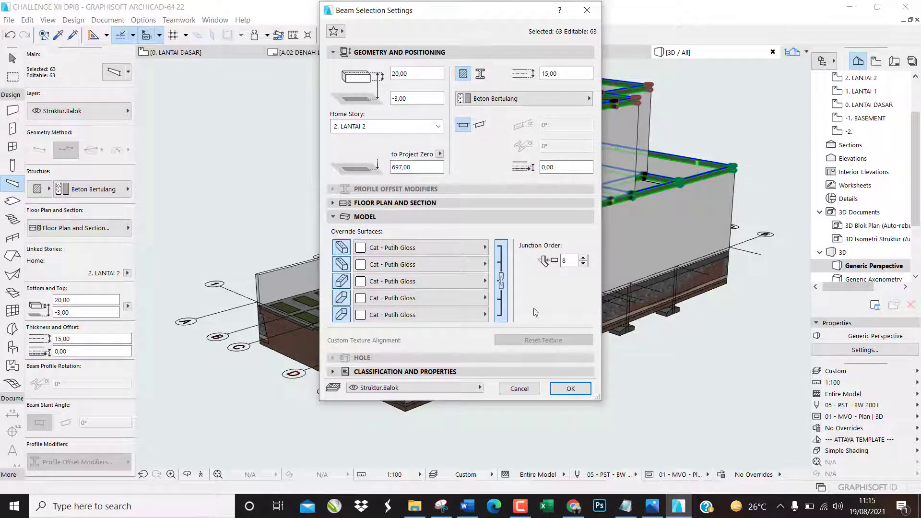
pyautogui.click(571, 388)
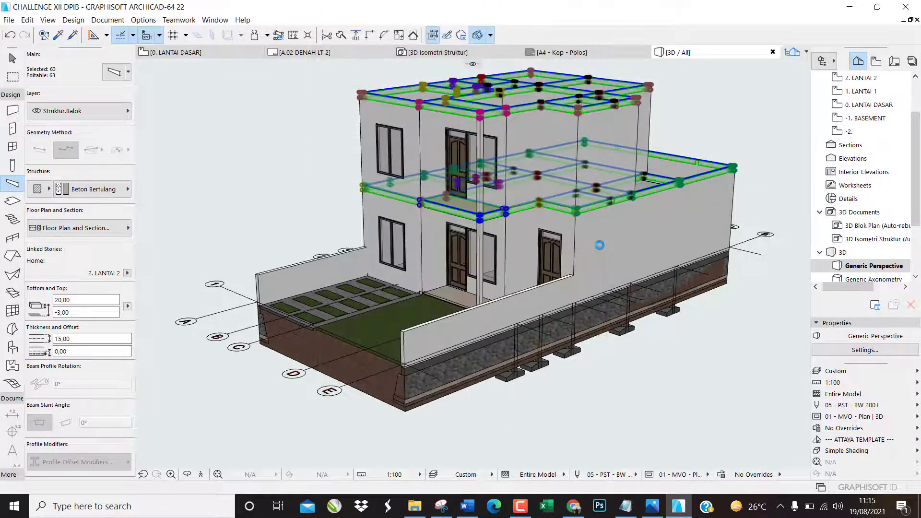
pyautogui.press('Escape')
# Override all surfaces of the side-door wall, the wall above it and the upper rear wall behind them with Kaca - Glass Block 01.
pyautogui.keyDown('shift'); pyautogui.moveTo(412, 229); pyautogui.dragTo(533, 184, button='middle'); pyautogui.keyUp('shift')
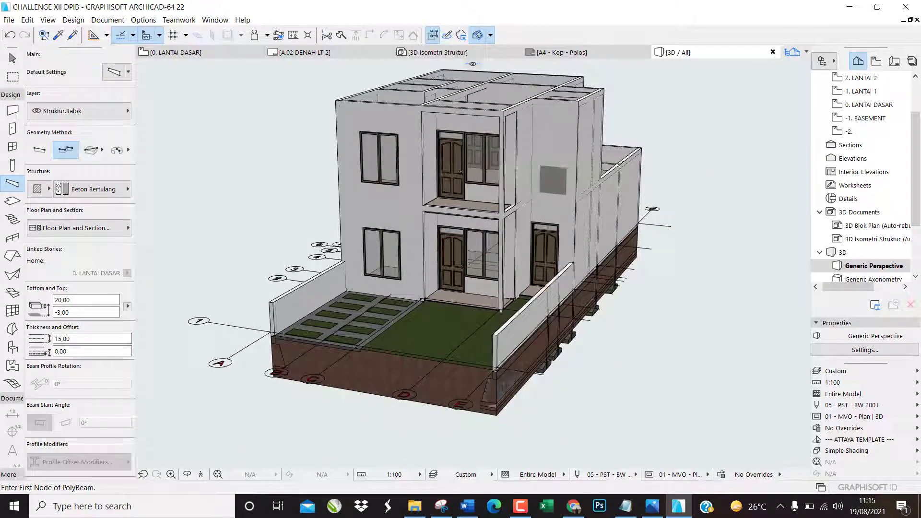
pyautogui.scroll(2, 669, 166)
pyautogui.scroll(4, 669, 166)
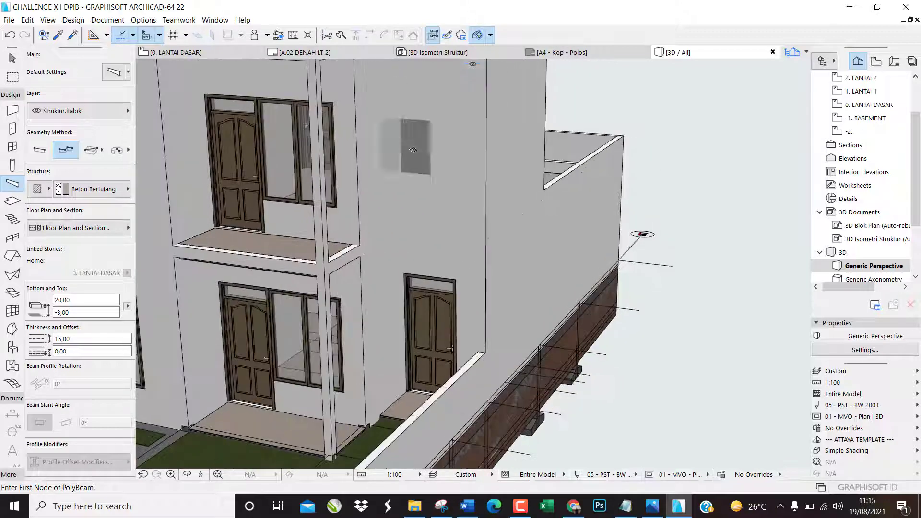
pyautogui.press('Escape')
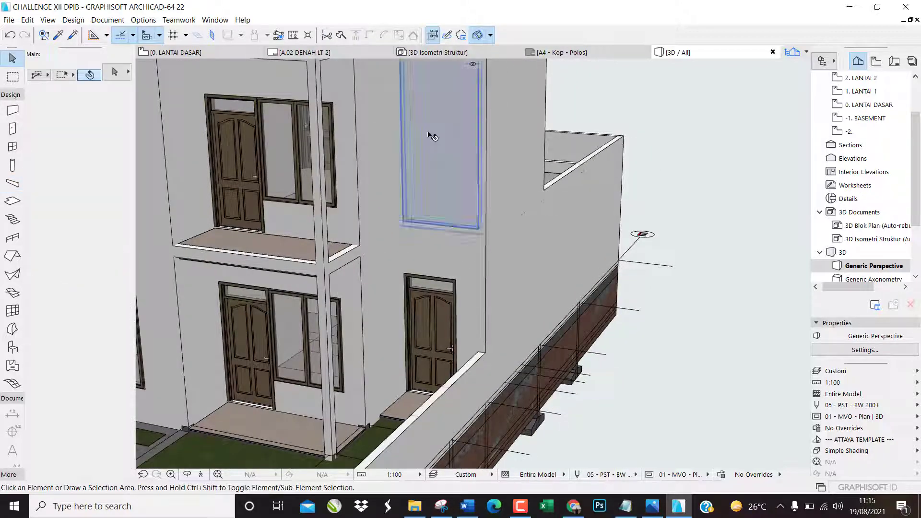
pyautogui.click(429, 135)
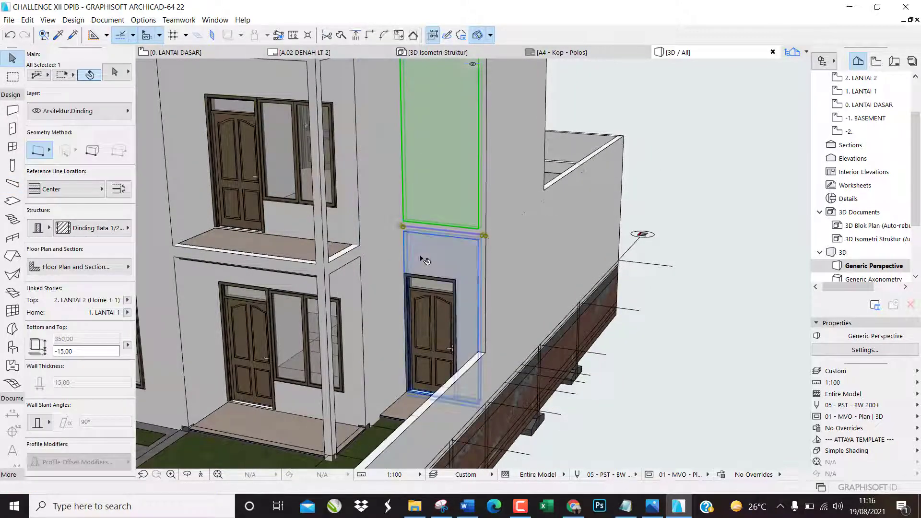
pyautogui.keyDown('shift'); pyautogui.click(429, 262); pyautogui.keyUp('shift')
pyautogui.keyDown('shift'); pyautogui.moveTo(588, 250); pyautogui.dragTo(433, 243, button='middle'); pyautogui.keyUp('shift')
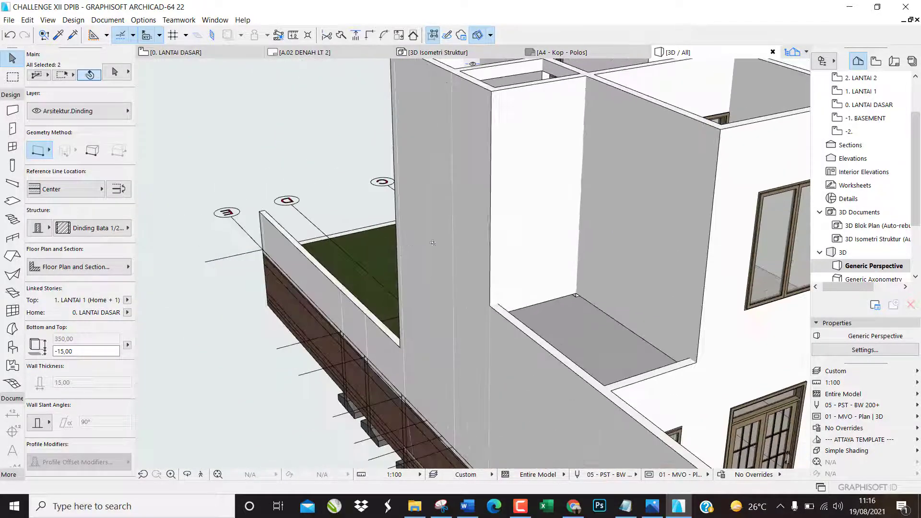
pyautogui.keyDown('shift'); pyautogui.click(542, 186); pyautogui.keyUp('shift')
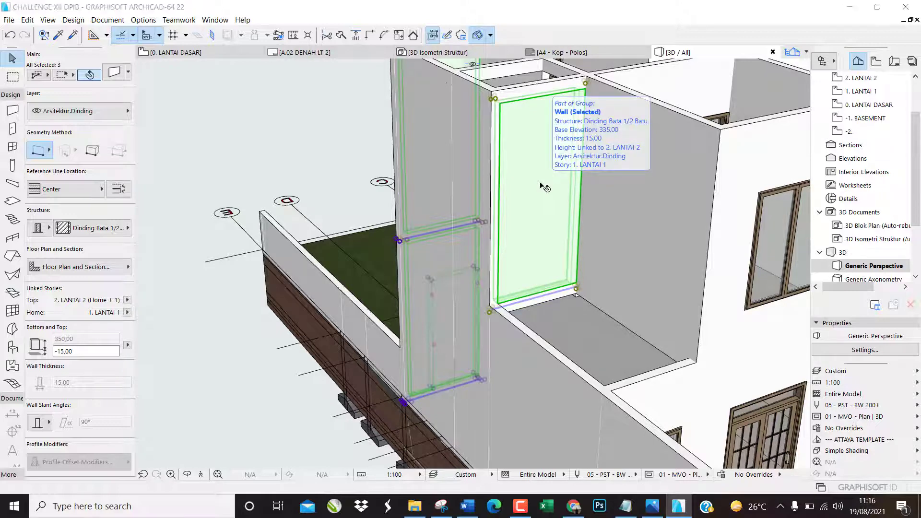
pyautogui.hotkey('ctrl', 't')
pyautogui.click(259, 346)
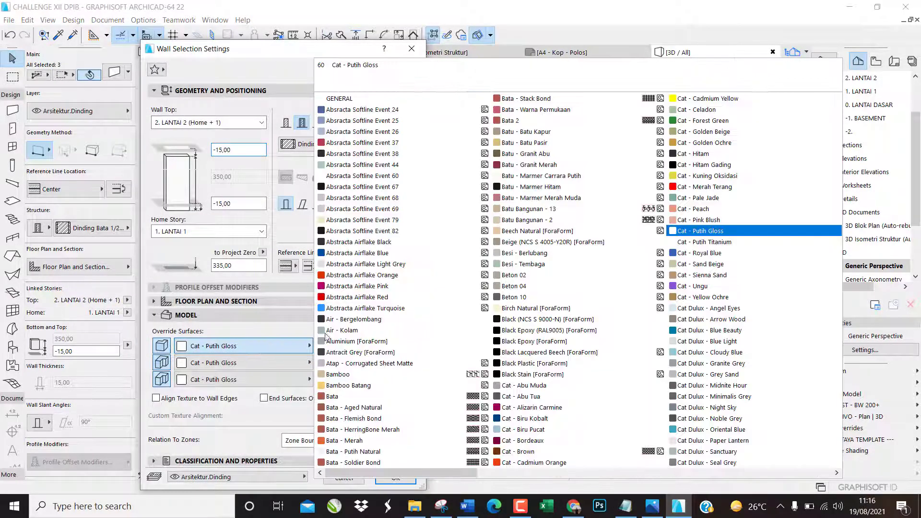
pyautogui.scroll(-3, 459, 357)
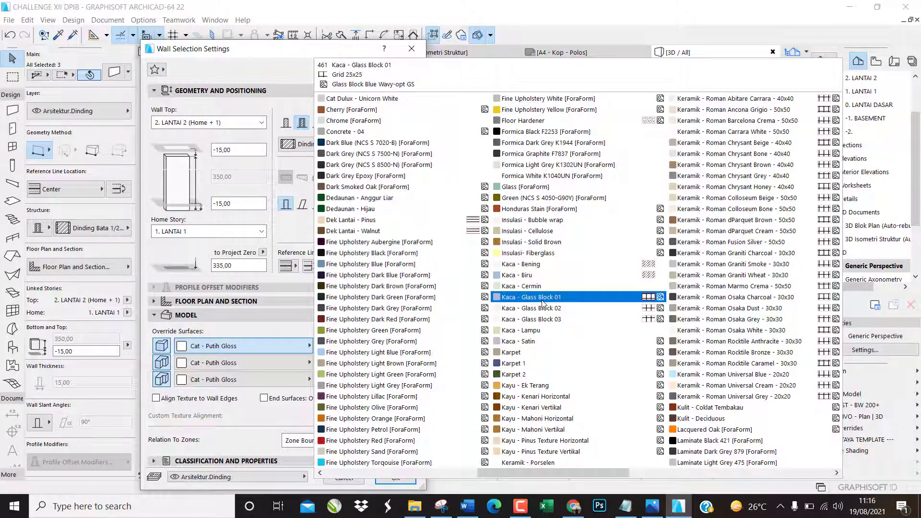
pyautogui.click(542, 298)
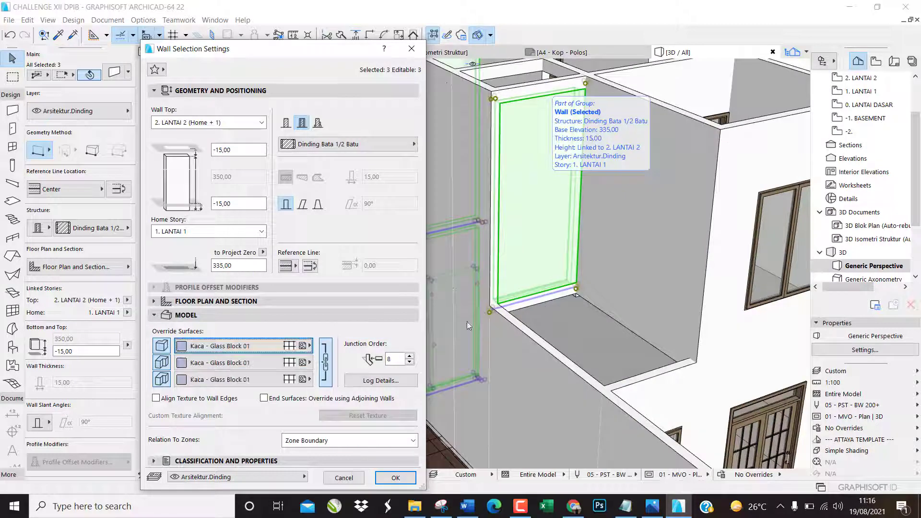
pyautogui.click(325, 362)
pyautogui.click(326, 362)
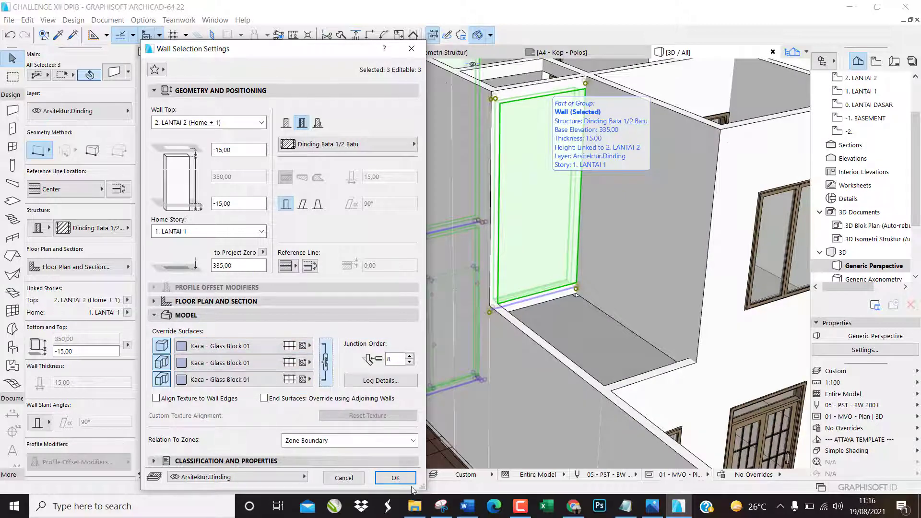
pyautogui.click(395, 478)
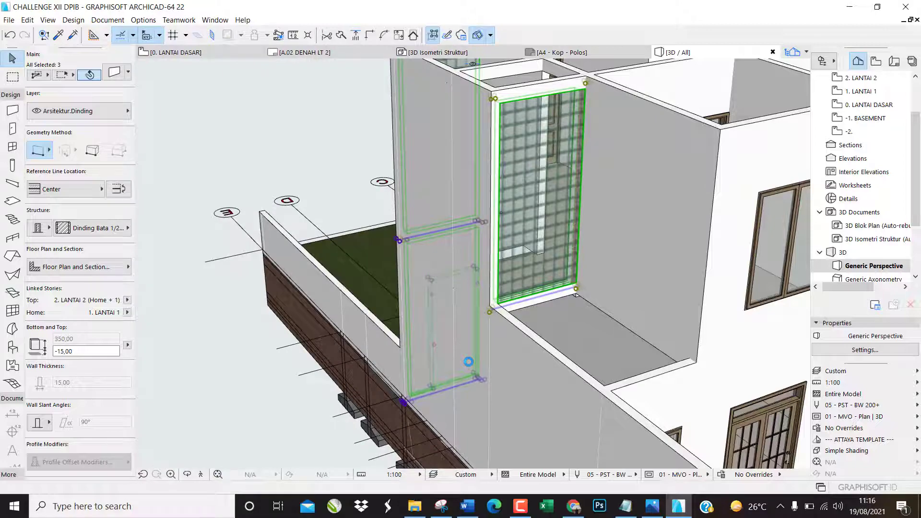
pyautogui.press('Escape')
# Draw a rectangular Tanah mesh on the 1. LANTAI 1 plan, filling the open area between grids D–E and 8–9.
pyautogui.keyDown('shift'); pyautogui.moveTo(244, 284); pyautogui.dragTo(347, 288, button='middle'); pyautogui.keyUp('shift')
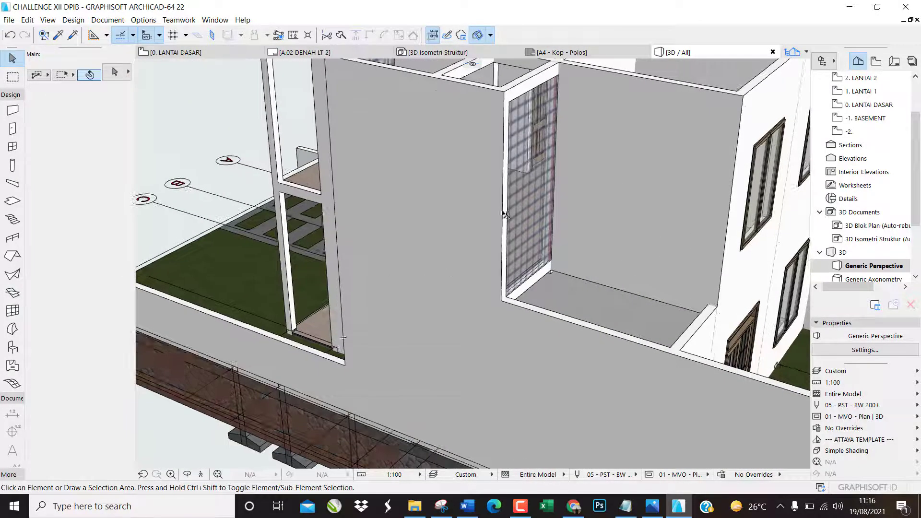
pyautogui.keyDown('shift'); pyautogui.moveTo(577, 271); pyautogui.dragTo(547, 342, button='middle'); pyautogui.keyUp('shift')
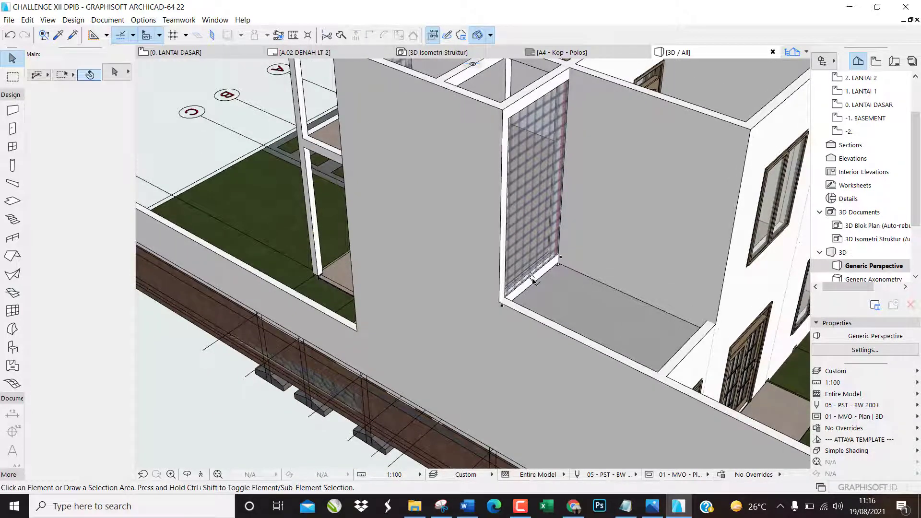
pyautogui.press('F2')
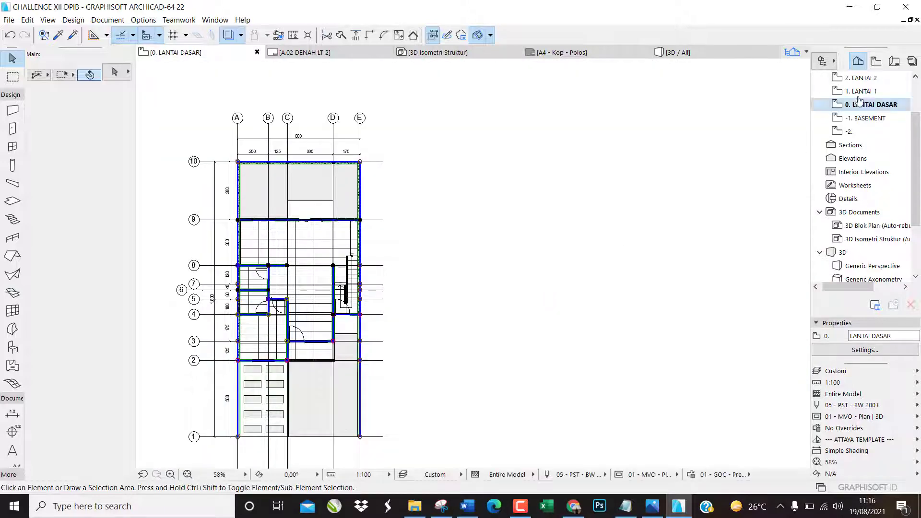
pyautogui.click(861, 92)
pyautogui.hotkey('ctrl', 'a')
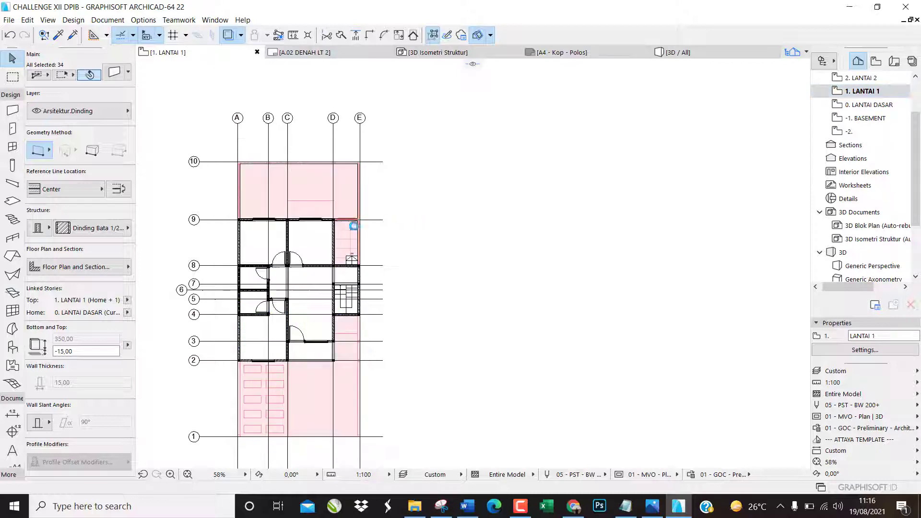
pyautogui.scroll(4, 341, 222)
pyautogui.scroll(2, 347, 223)
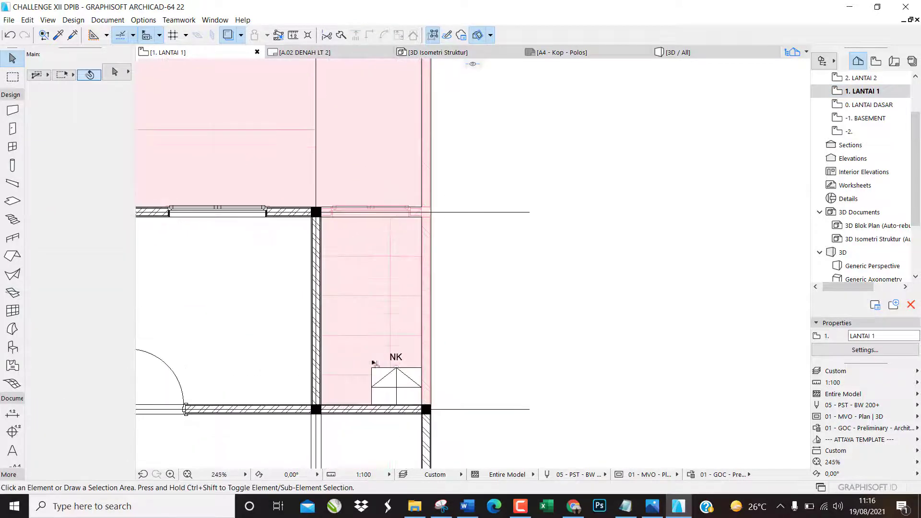
pyautogui.scroll(-3, 369, 249)
pyautogui.scroll(2, 361, 299)
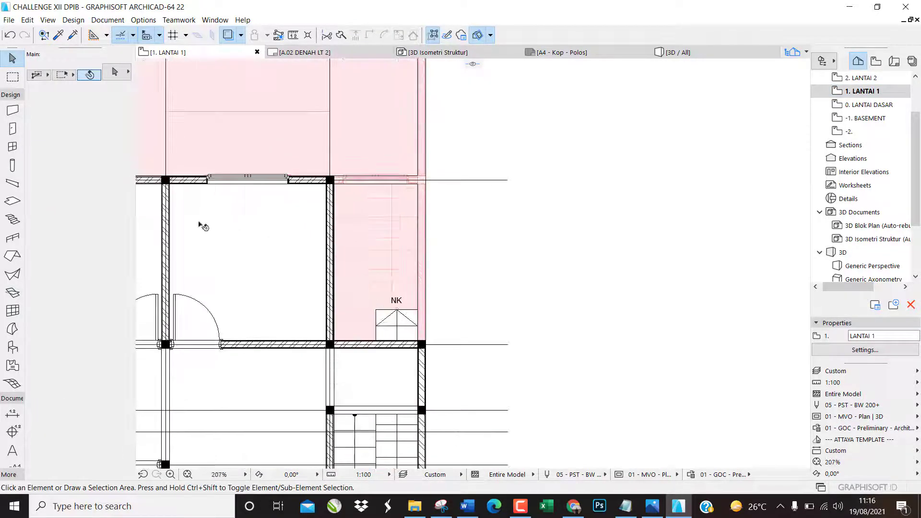
pyautogui.click(11, 384)
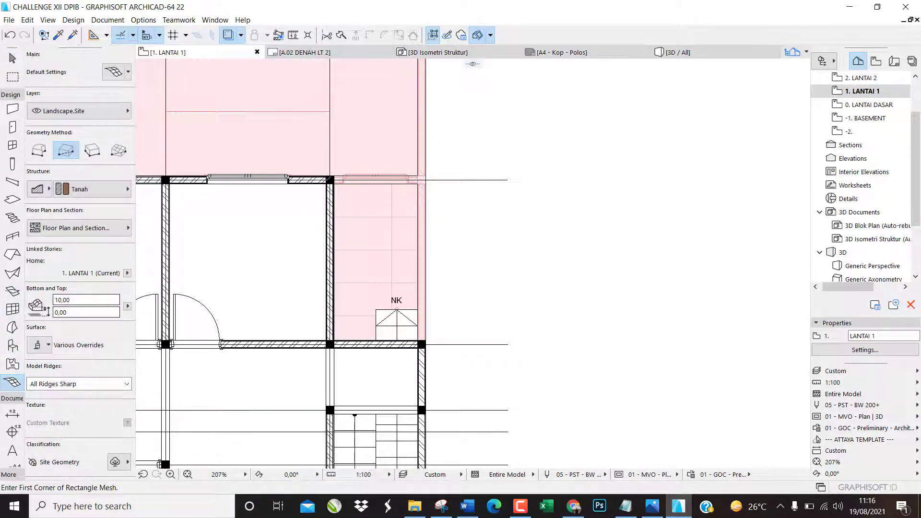
pyautogui.scroll(3, 339, 185)
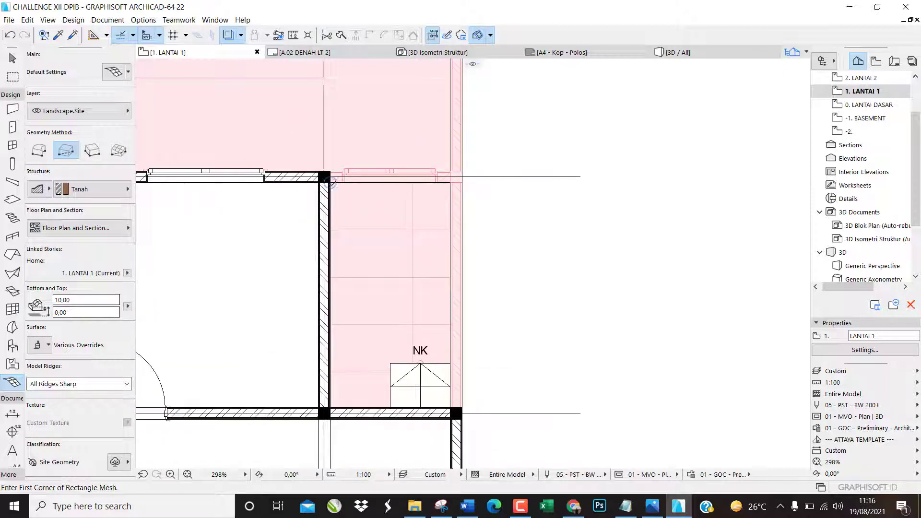
pyautogui.click(330, 183)
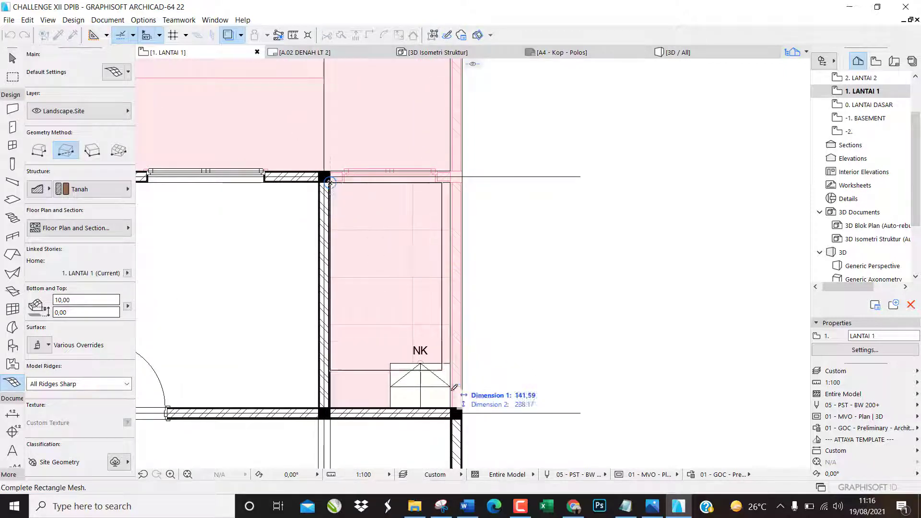
pyautogui.click(453, 407)
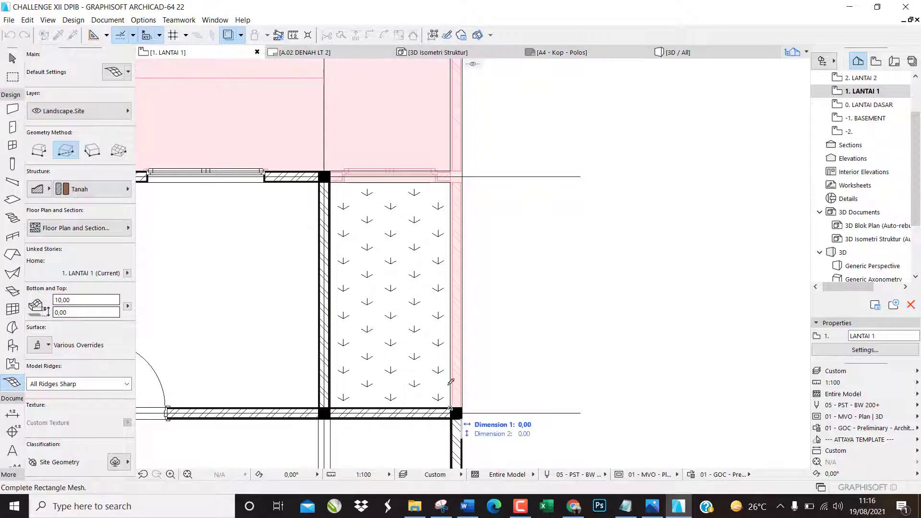
pyautogui.press('Escape')
# Override all three linked surfaces of the mesh with Rumput - Hijau and set its base elevation to Project Zero to 345.
pyautogui.click(402, 271)
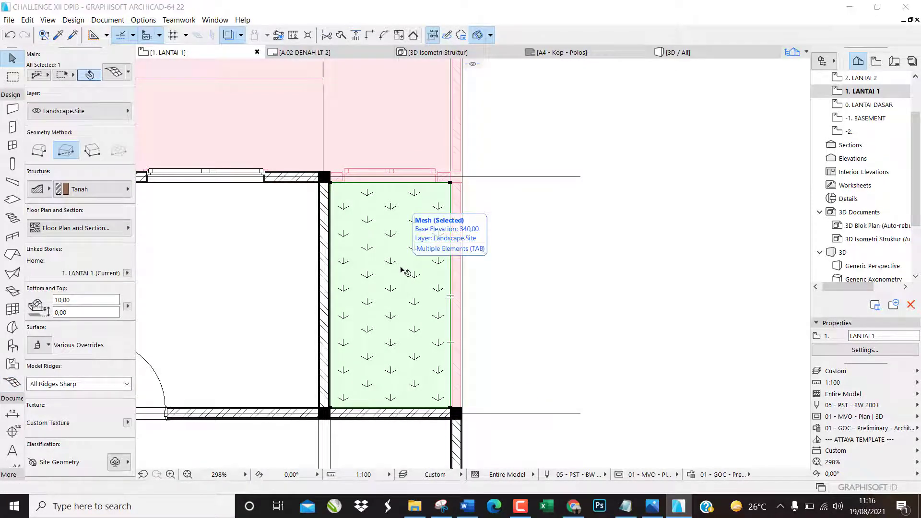
pyautogui.doubleClick(402, 271)
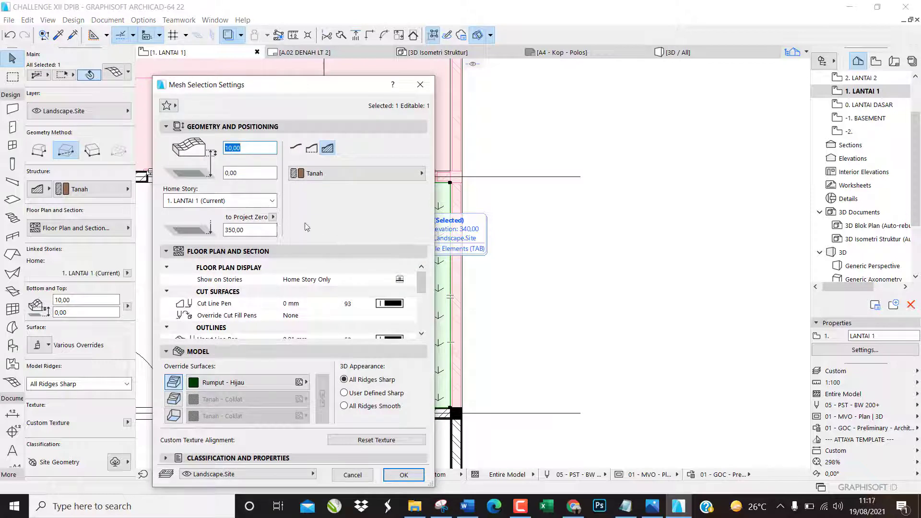
pyautogui.click(177, 402)
pyautogui.click(180, 418)
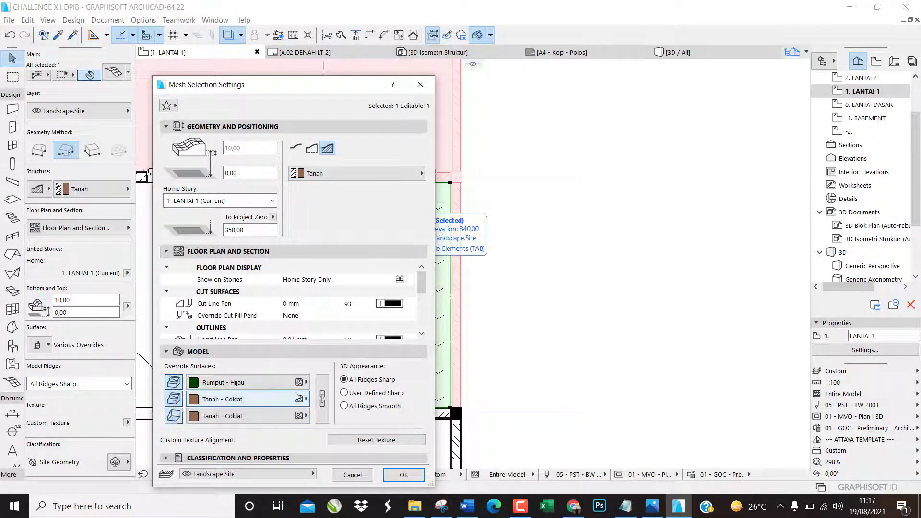
pyautogui.click(322, 399)
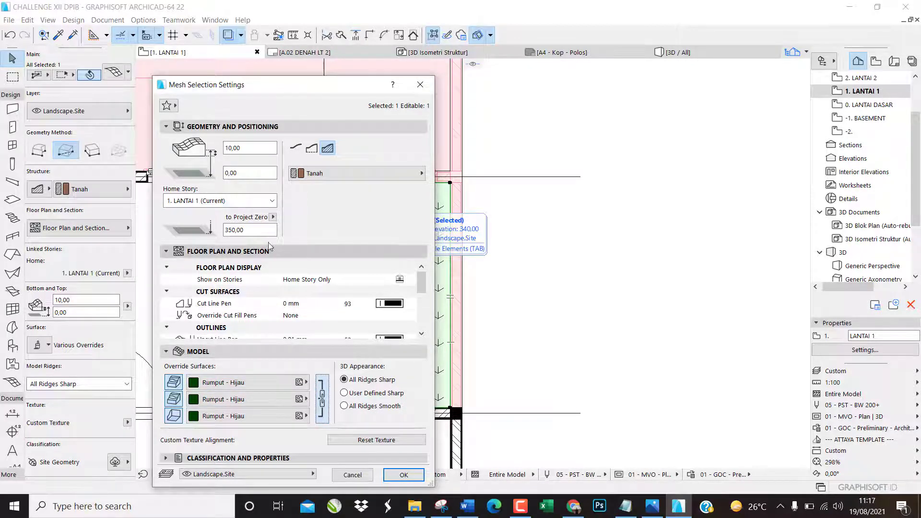
pyautogui.click(244, 230)
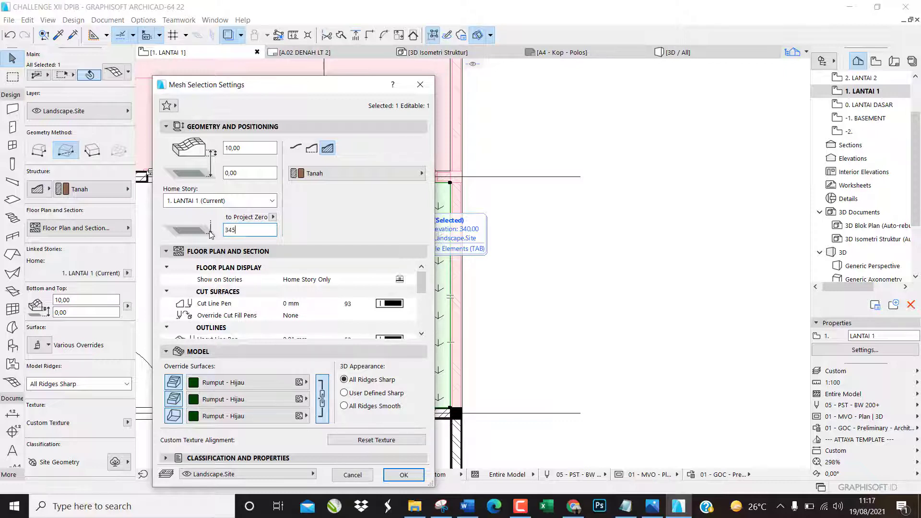
pyautogui.write('345')
pyautogui.press('Tab')
# Change the mesh's cover fill to 25 % with cover fill pen 215 and apply the settings.
pyautogui.scroll(-3, 387, 311)
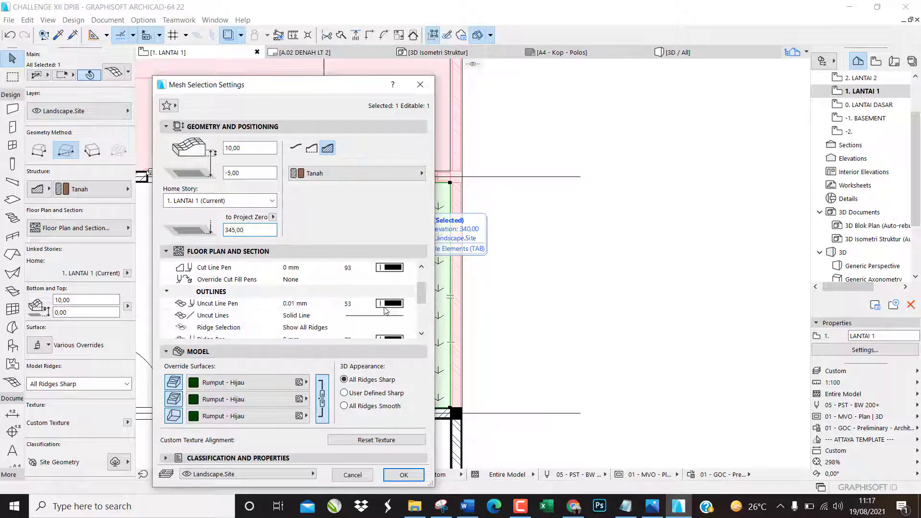
pyautogui.scroll(-3, 386, 311)
pyautogui.click(403, 329)
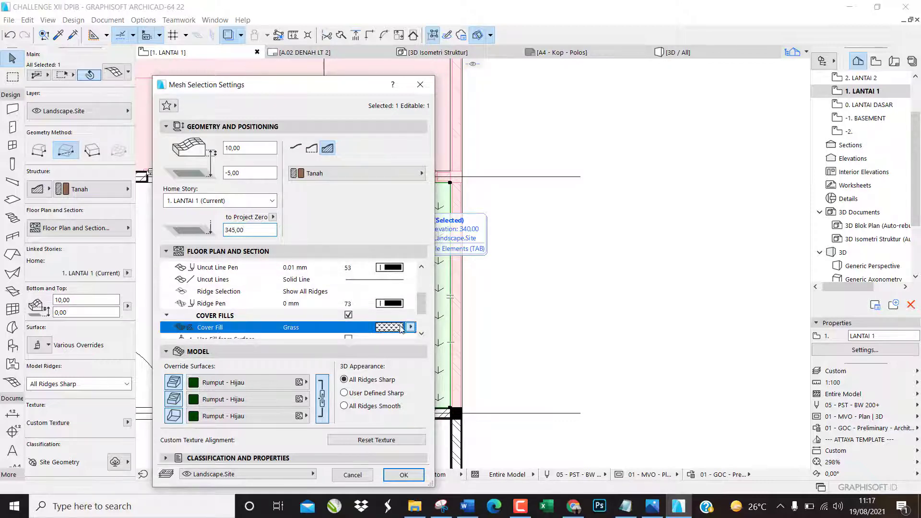
pyautogui.click(447, 110)
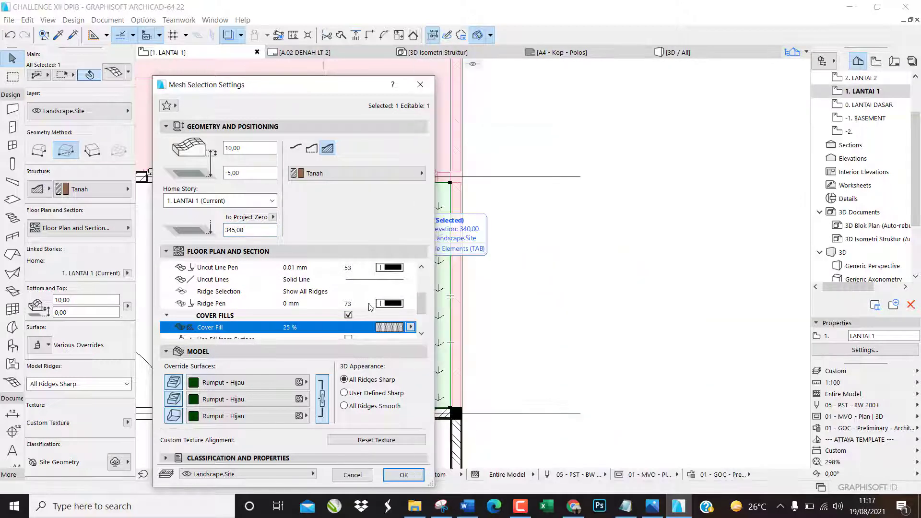
pyautogui.scroll(-3, 382, 310)
pyautogui.click(391, 316)
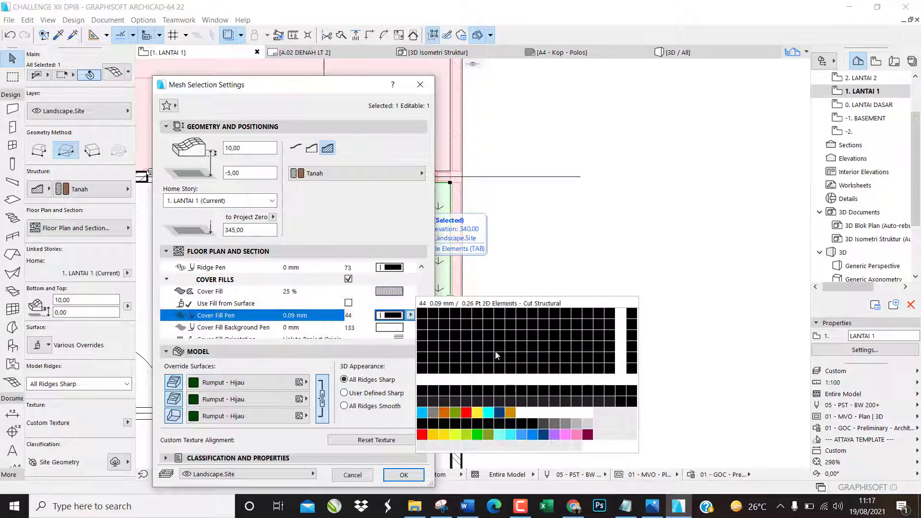
pyautogui.click(577, 425)
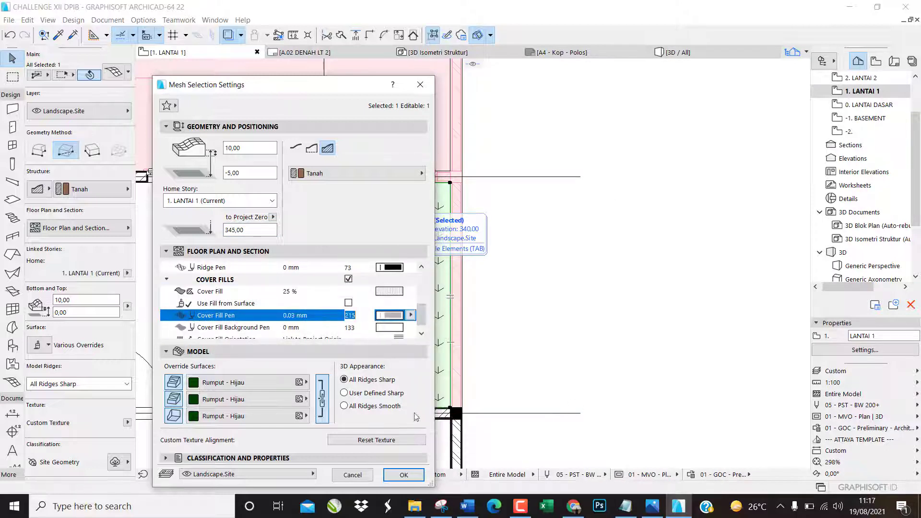
pyautogui.click(404, 474)
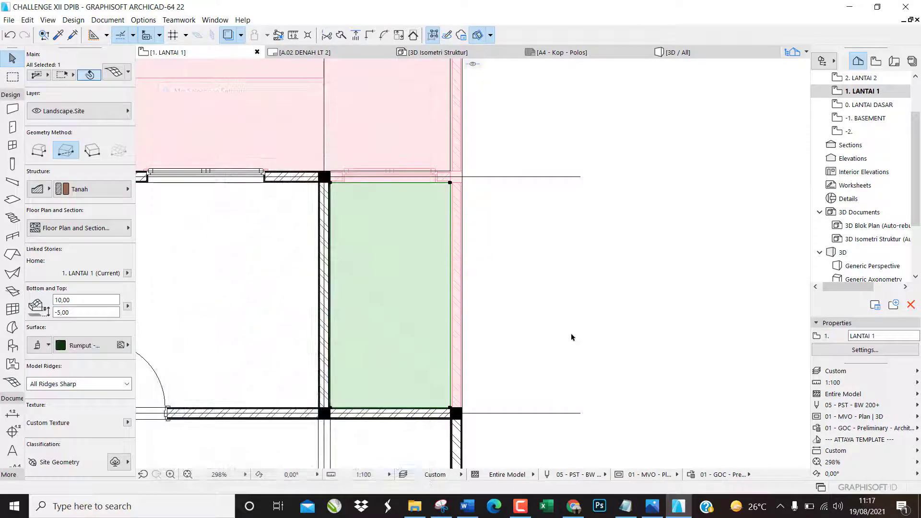
# Examine the grass mesh on the plan and in the 3D view, including how it meets the glass-block wall.
pyautogui.scroll(-3, 483, 242)
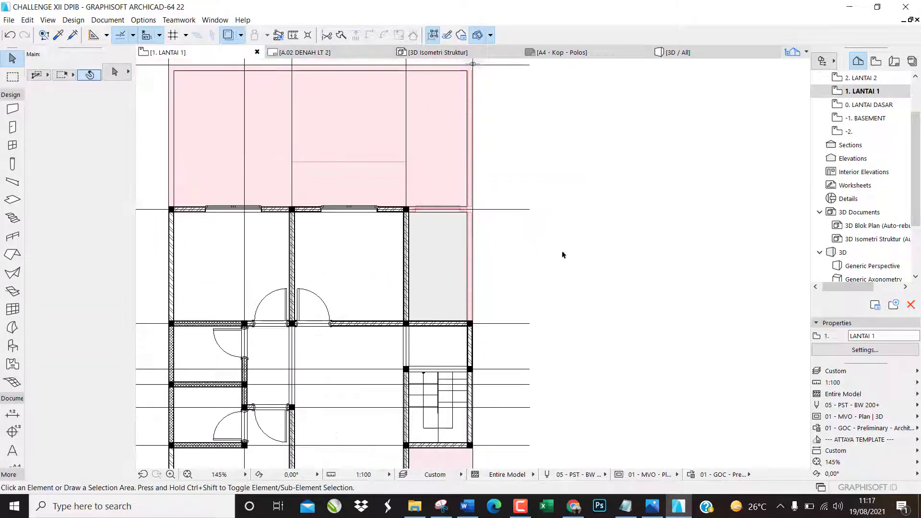
pyautogui.scroll(-4, 452, 246)
pyautogui.scroll(2, 446, 269)
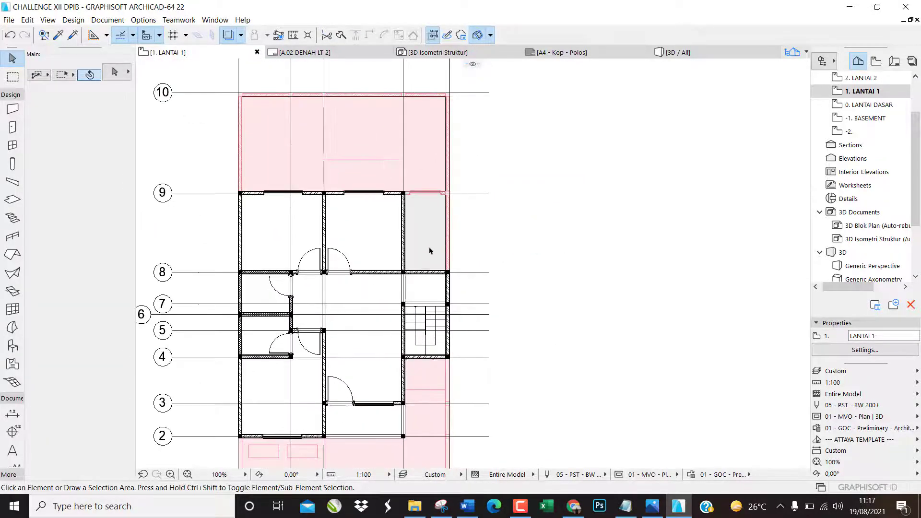
pyautogui.scroll(2, 437, 247)
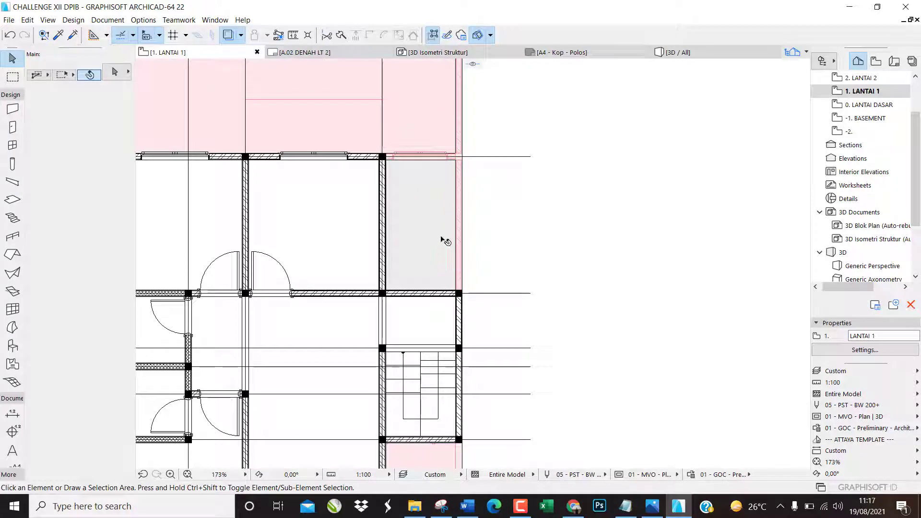
pyautogui.press('F3')
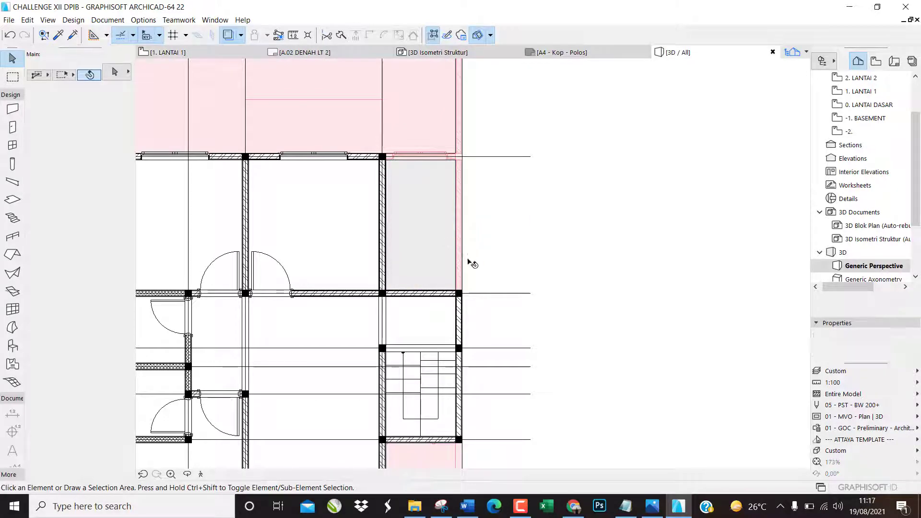
pyautogui.scroll(5, 475, 298)
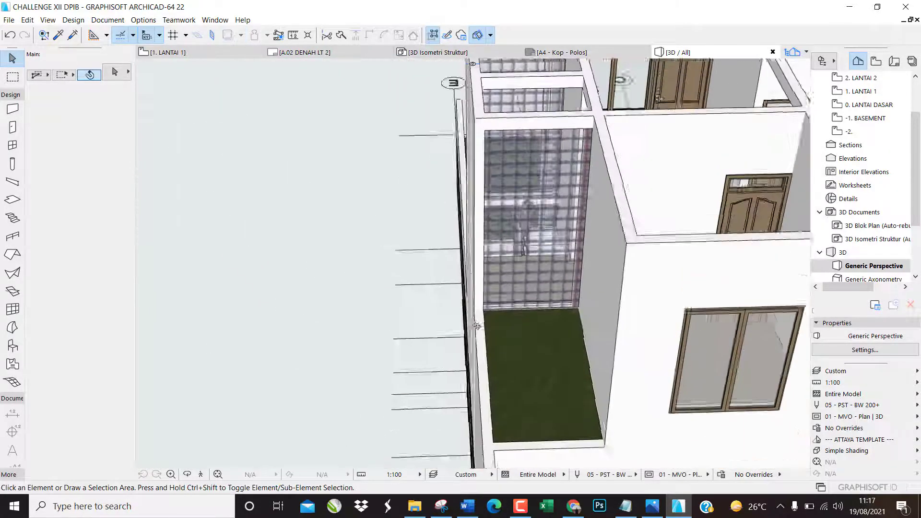
pyautogui.keyDown('shift'); pyautogui.moveTo(477, 326); pyautogui.dragTo(592, 267, button='middle'); pyautogui.keyUp('shift')
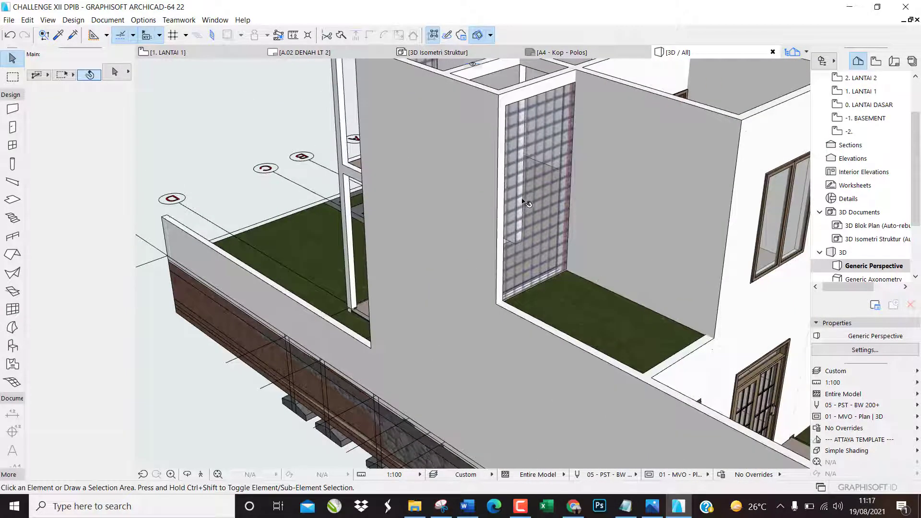
# For the 1. LANTAI 1 plan, set the default Door with Transom 22 to an H-V Grid leaf and a width of 90.
pyautogui.press('F2')
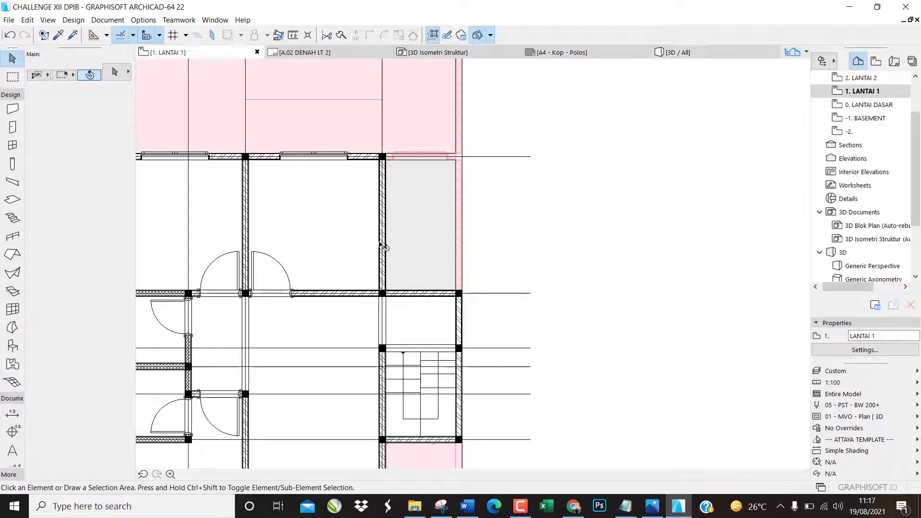
pyautogui.scroll(2, 430, 305)
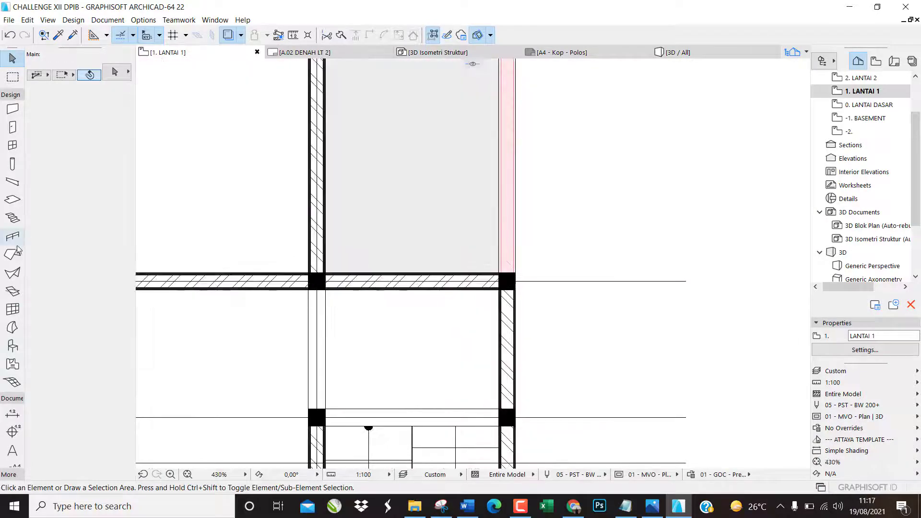
pyautogui.click(12, 126)
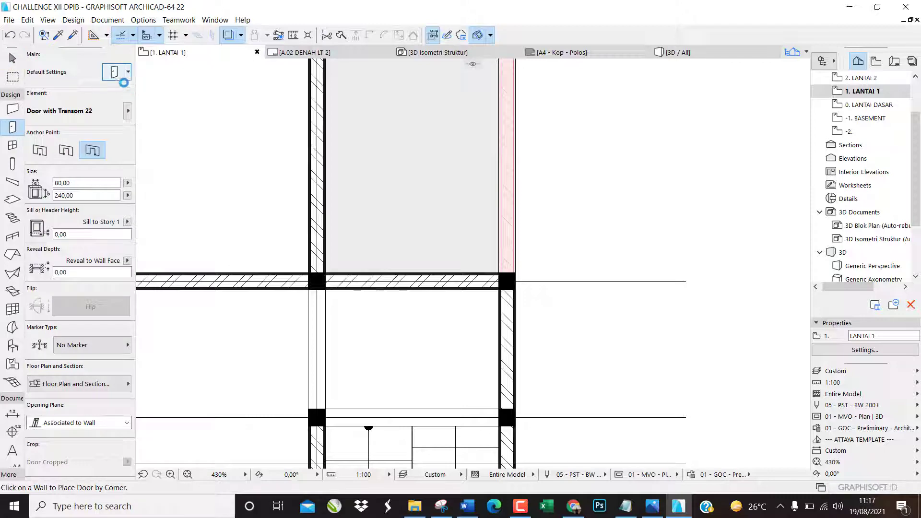
pyautogui.click(115, 72)
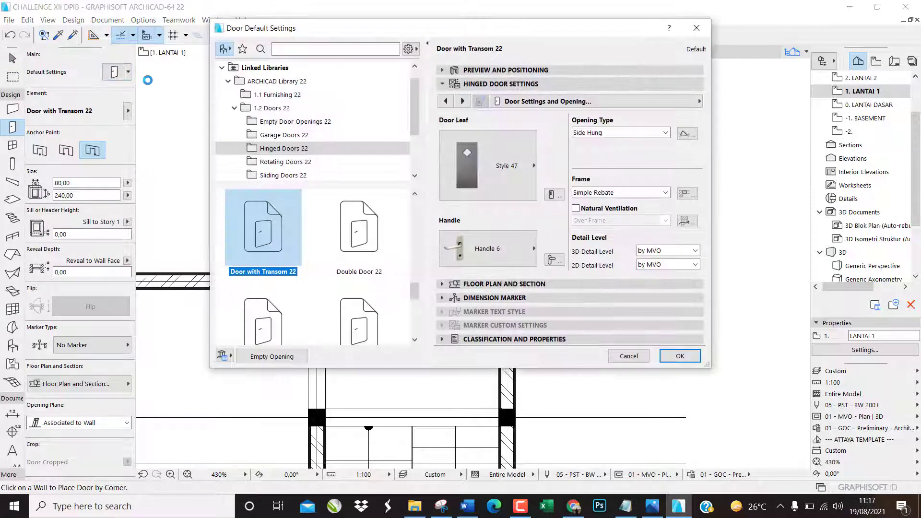
pyautogui.click(512, 179)
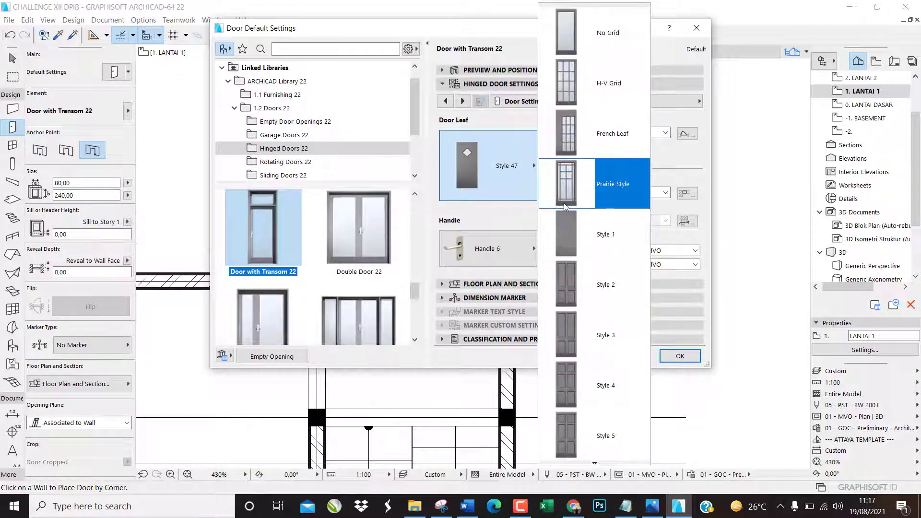
pyautogui.click(585, 100)
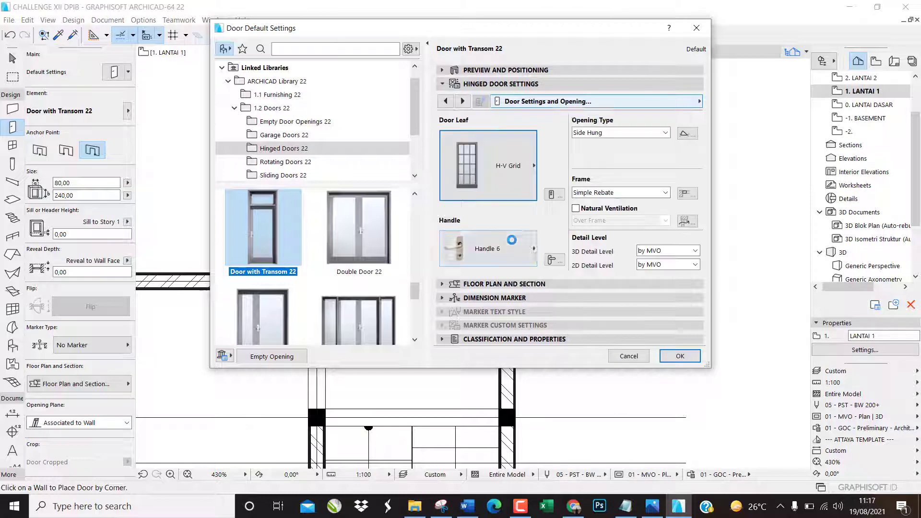
pyautogui.click(686, 359)
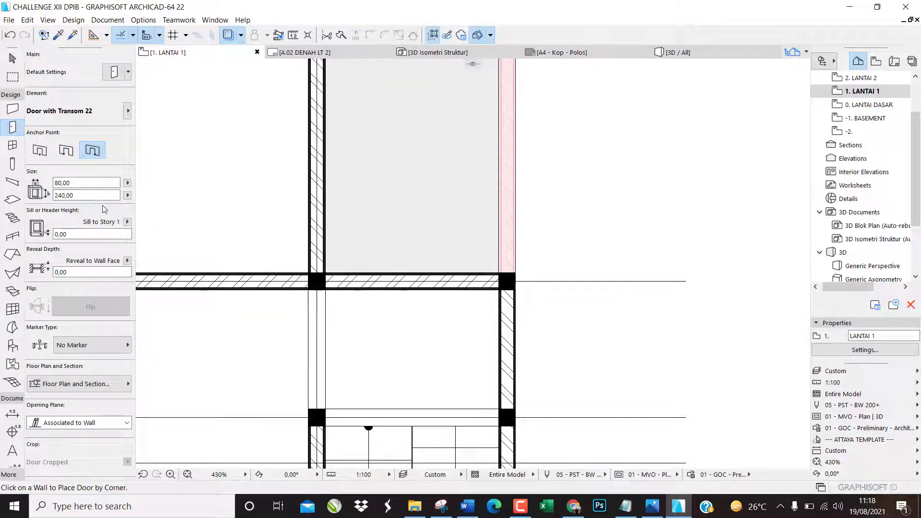
pyautogui.click(91, 186)
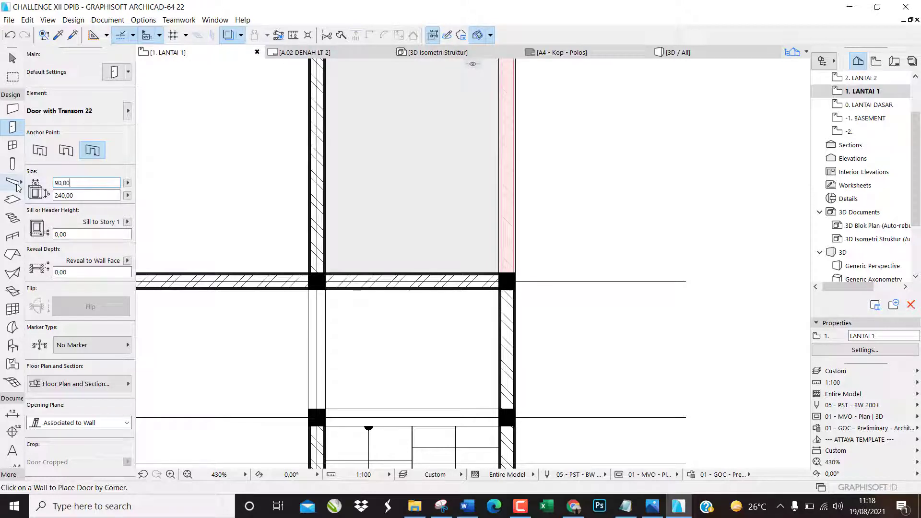
# Place the 90 × 240 door in the wall along the grass area, starting at the inner column's corner and swinging onto the grass.
pyautogui.scroll(4, 303, 253)
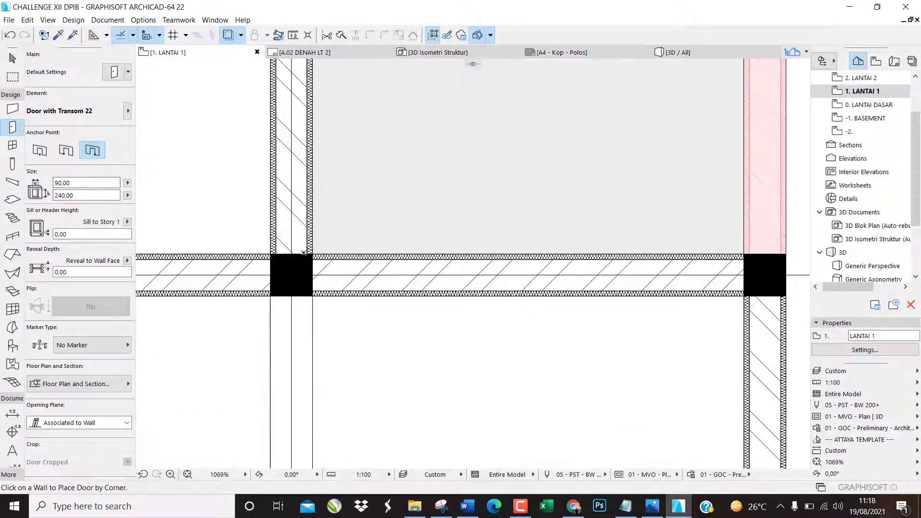
pyautogui.click(318, 252)
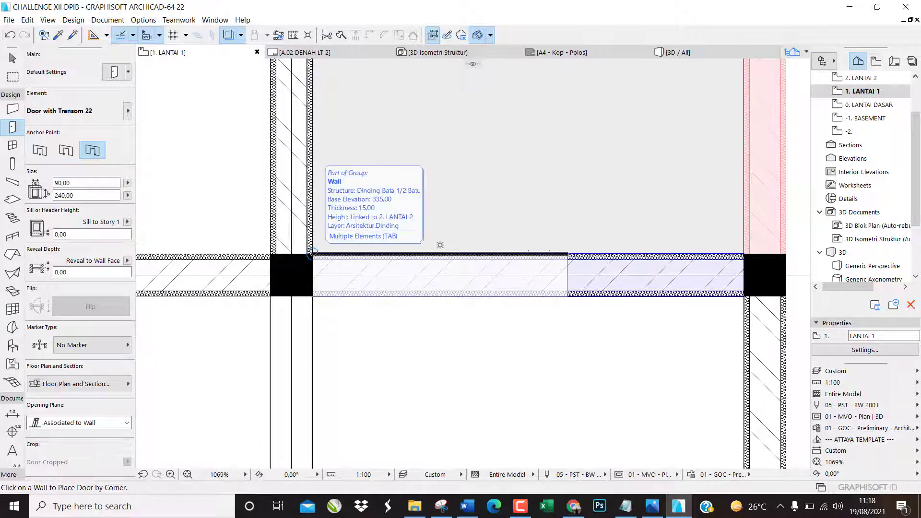
pyautogui.click(315, 207)
pyautogui.click(316, 207)
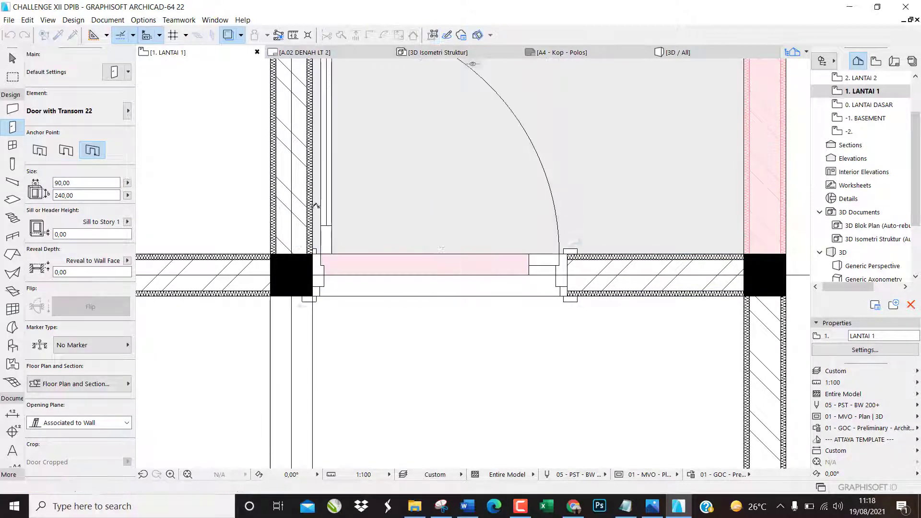
pyautogui.press('Escape')
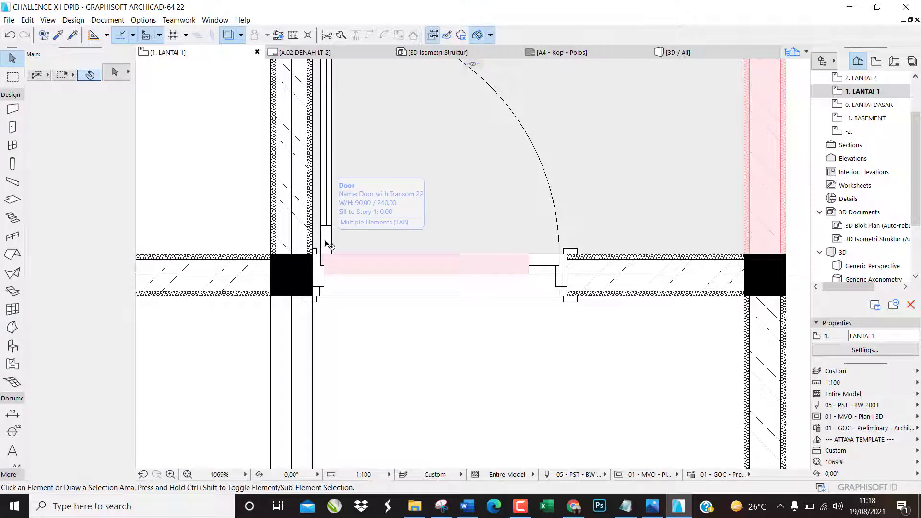
# Move the new door along its wall so the outer edge of its casing lines up with the column face.
pyautogui.click(327, 247)
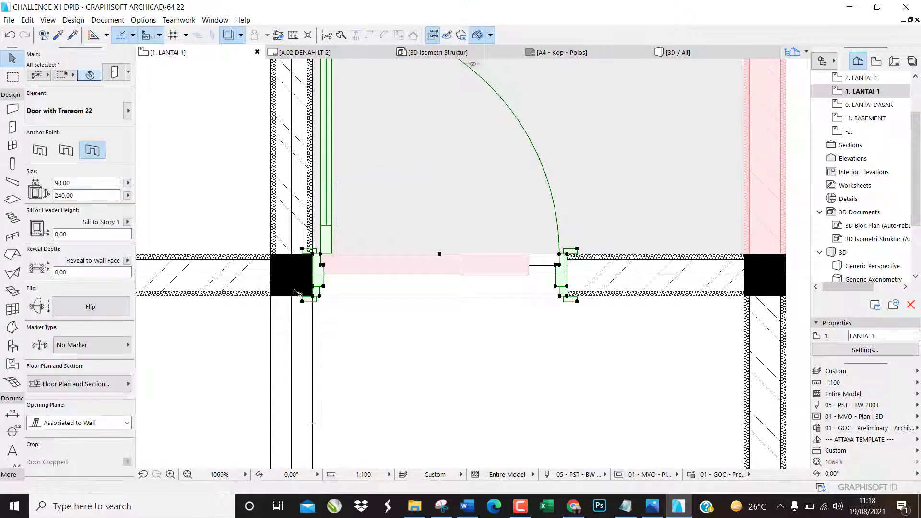
pyautogui.hotkey('ctrl', 'd')
pyautogui.scroll(3, 294, 290)
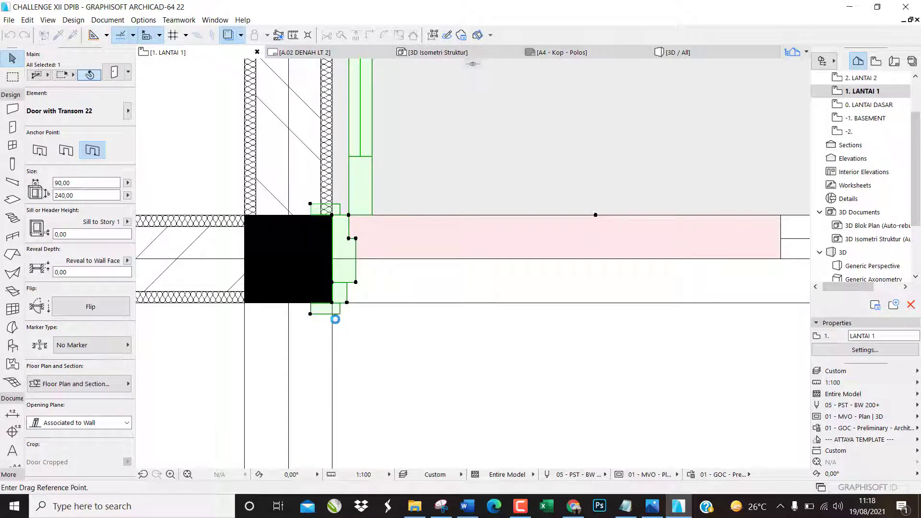
pyautogui.click(310, 313)
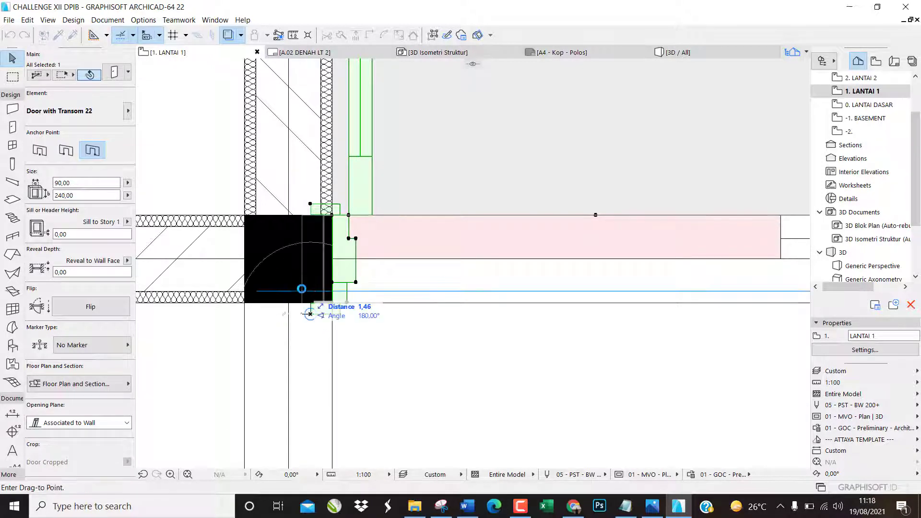
pyautogui.click(334, 306)
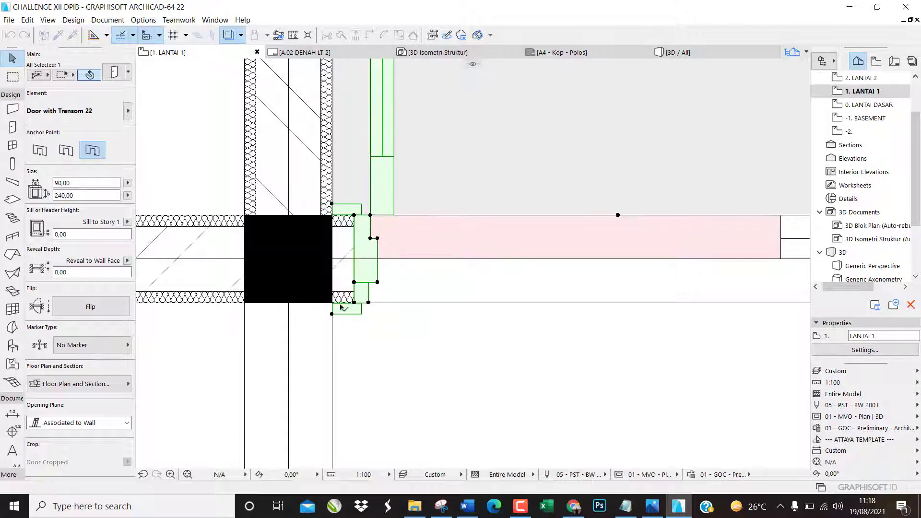
pyautogui.press('Escape')
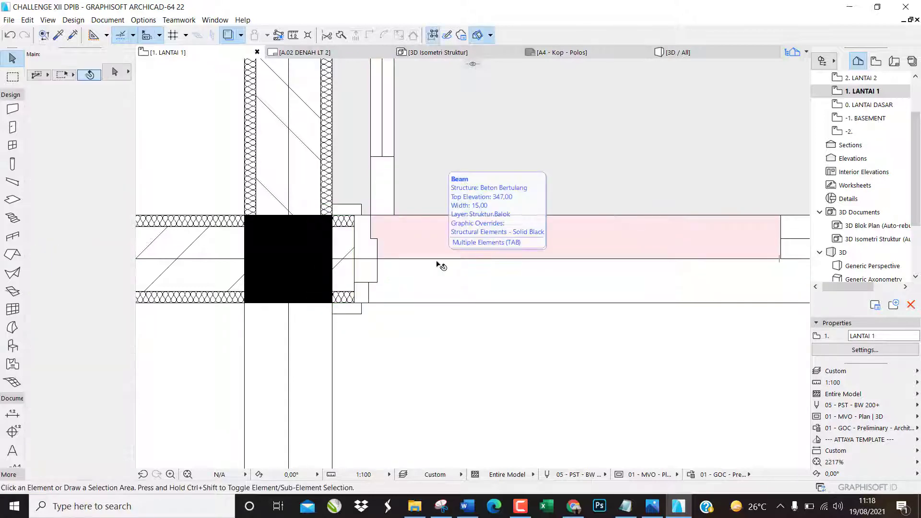
# Examine the new grid door and the grass balcony in the 3D view.
pyautogui.press('F3')
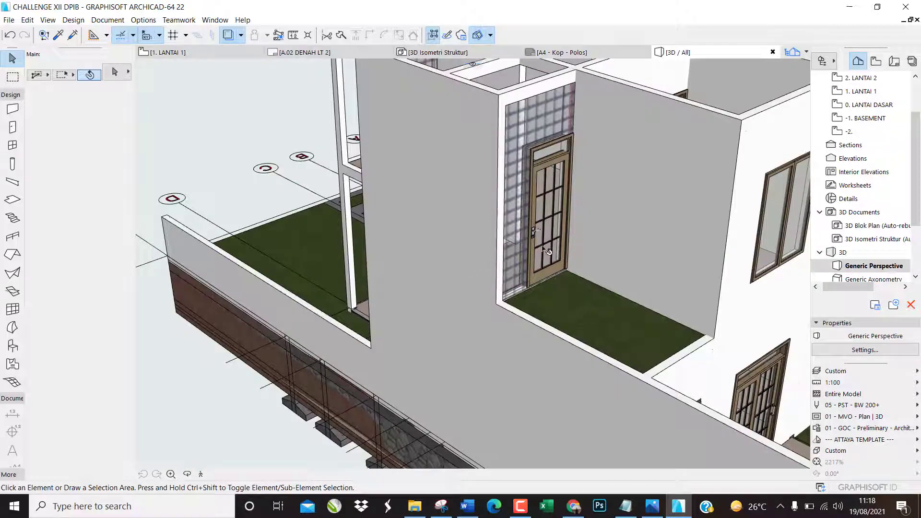
pyautogui.keyDown('shift'); pyautogui.moveTo(503, 252); pyautogui.dragTo(464, 255, button='middle'); pyautogui.keyUp('shift')
pyautogui.keyDown('shift'); pyautogui.moveTo(338, 210); pyautogui.dragTo(547, 250, button='middle'); pyautogui.keyUp('shift')
pyautogui.scroll(-2, 264, 233)
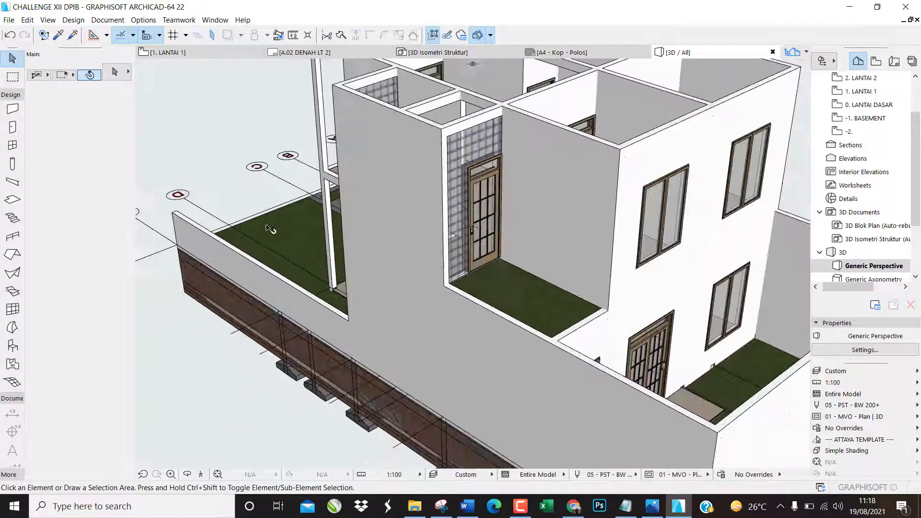
pyautogui.scroll(-1, 297, 237)
pyautogui.scroll(2, 533, 321)
pyautogui.scroll(2, 536, 322)
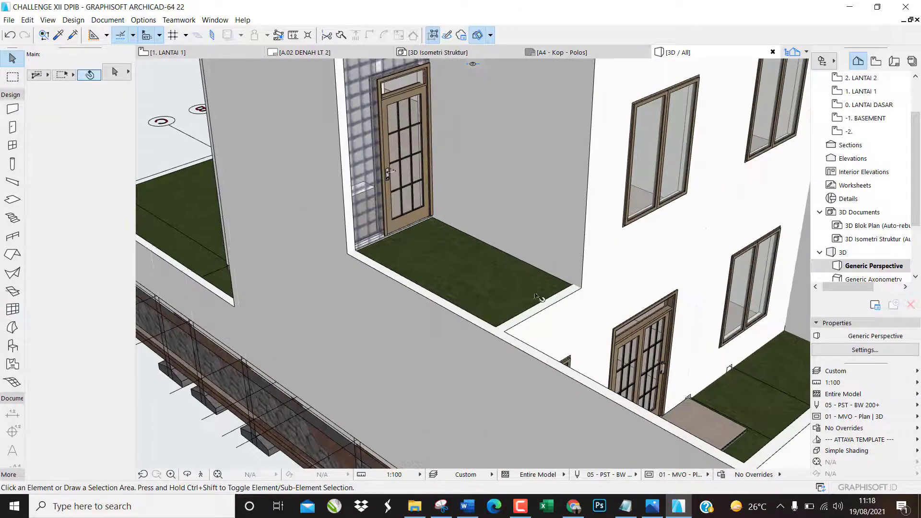
# Add a railing with the Railing Balkon favorite along the two open edges of the upper-floor grass area.
pyautogui.click(12, 236)
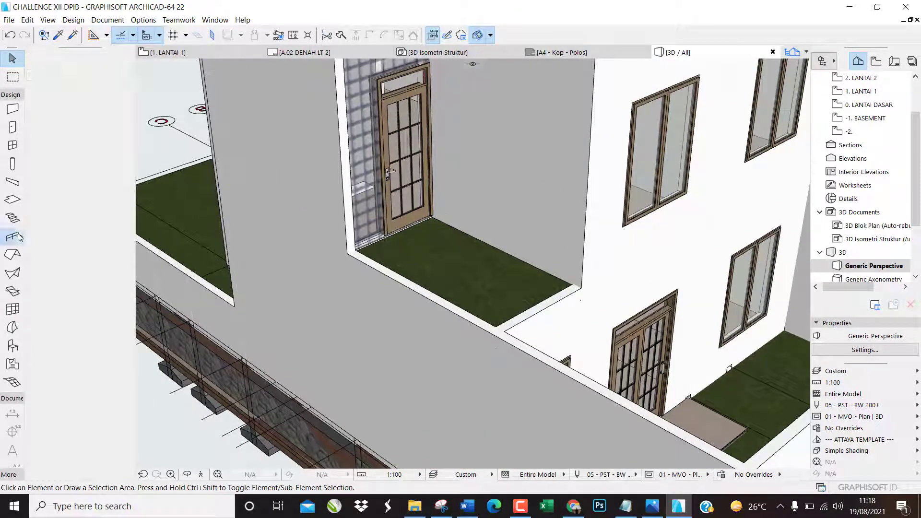
pyautogui.click(70, 236)
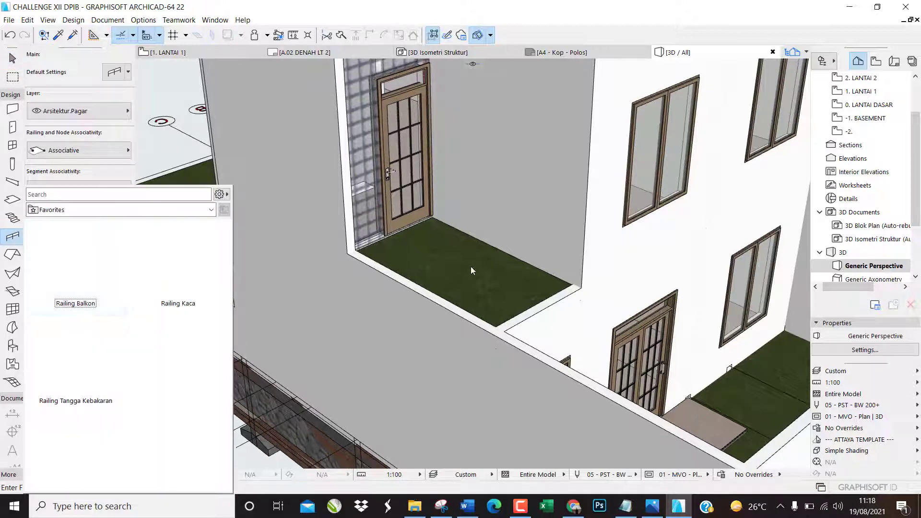
pyautogui.scroll(2, 564, 293)
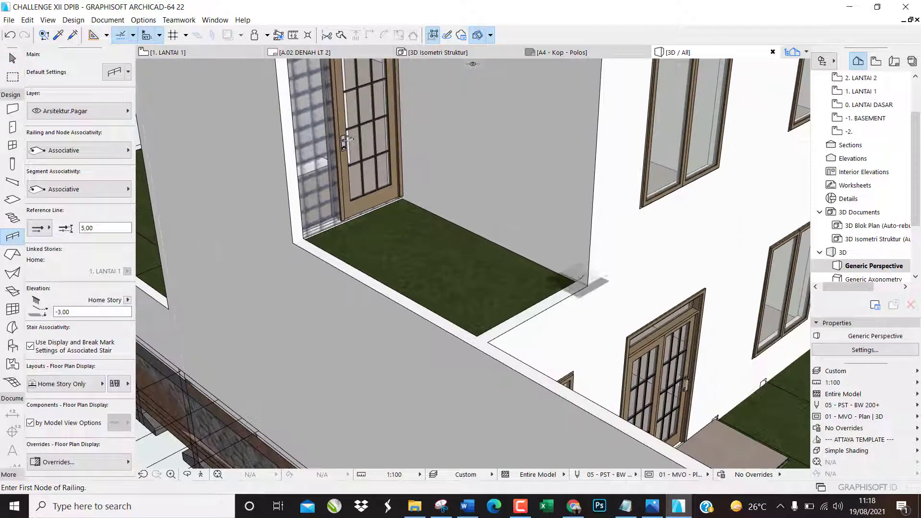
pyautogui.click(577, 281)
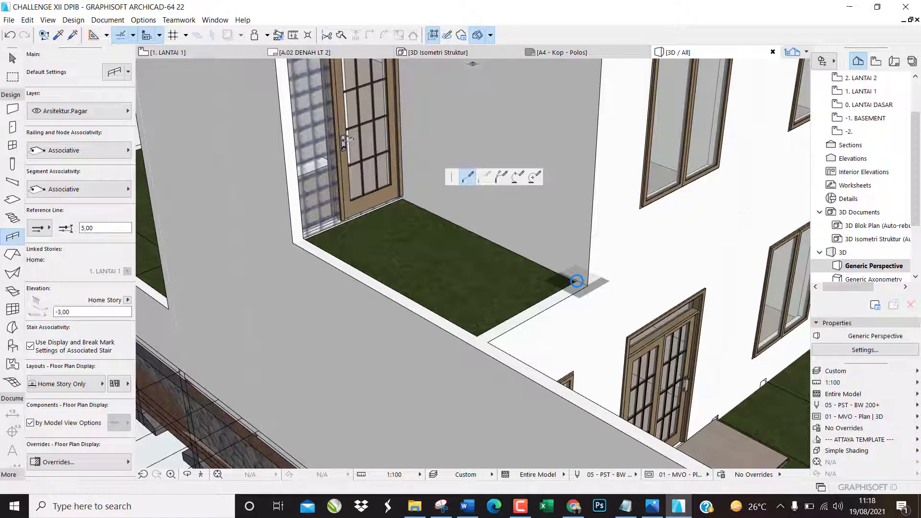
pyautogui.click(477, 336)
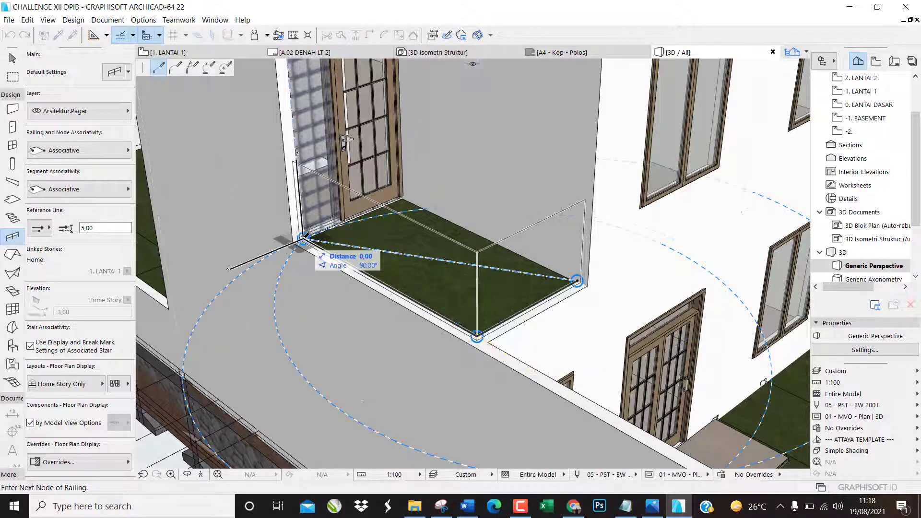
pyautogui.doubleClick(305, 237)
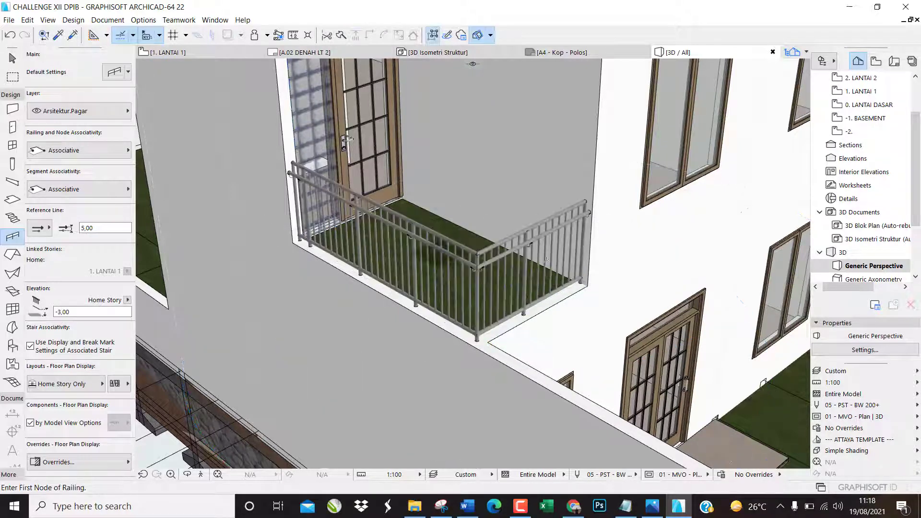
pyautogui.press('Escape')
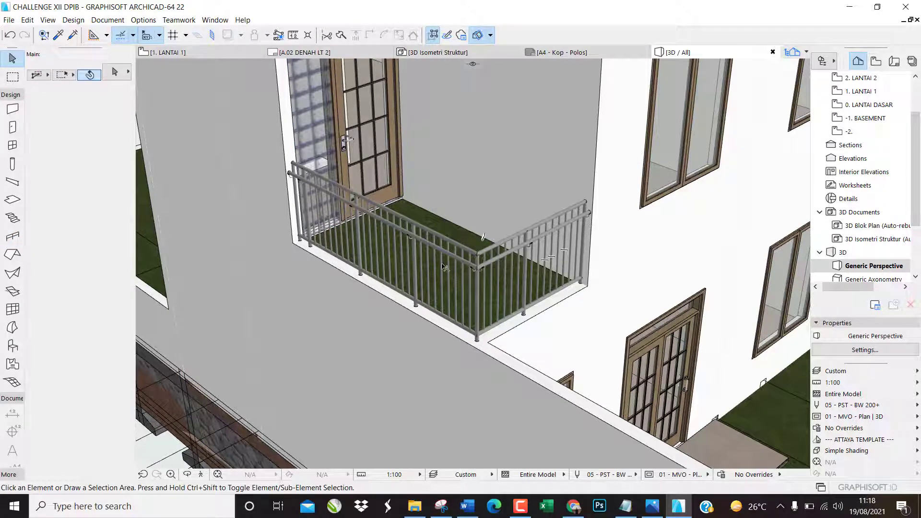
# Shift the balcony railing inward by changing its reference line offset to -5.00.
pyautogui.keyDown('shift'); pyautogui.moveTo(442, 265); pyautogui.dragTo(461, 166, button='middle'); pyautogui.keyUp('shift')
pyautogui.scroll(1, 493, 251)
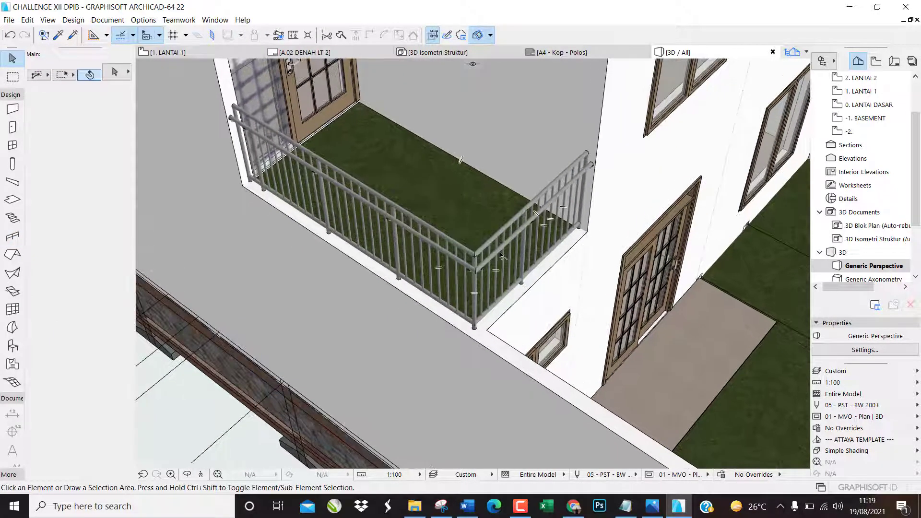
pyautogui.click(500, 254)
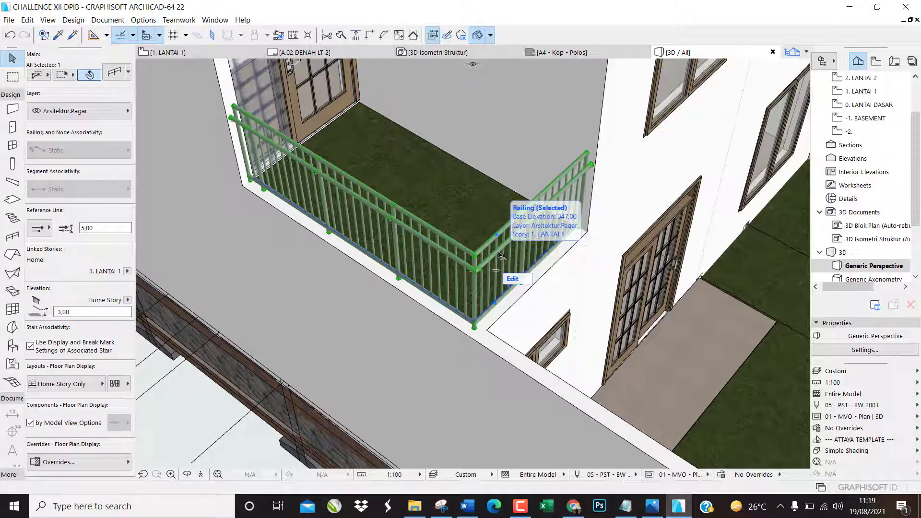
pyautogui.keyDown('ctrl'); pyautogui.keyDown('alt'); pyautogui.click(500, 254); pyautogui.keyUp('alt'); pyautogui.keyUp('ctrl')
pyautogui.press('Escape')
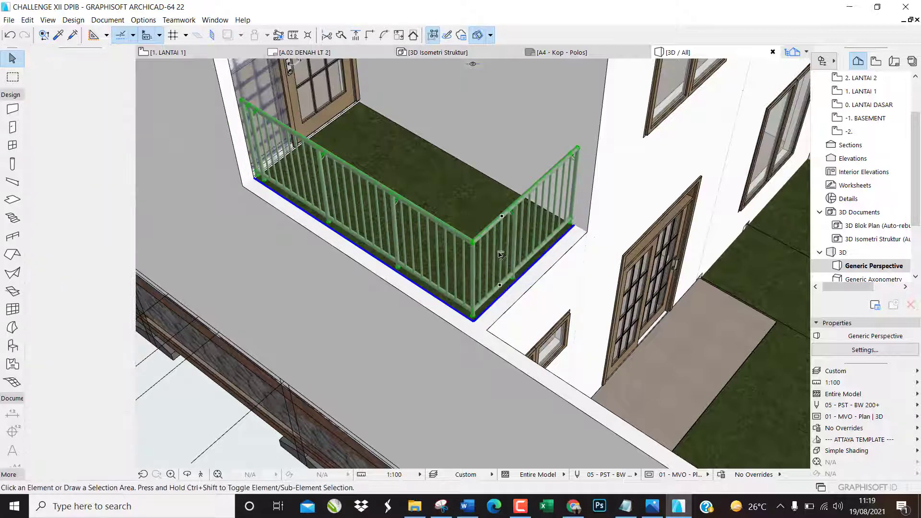
# Inspect the shifted balcony railing up close and delete it.
pyautogui.scroll(1, 513, 240)
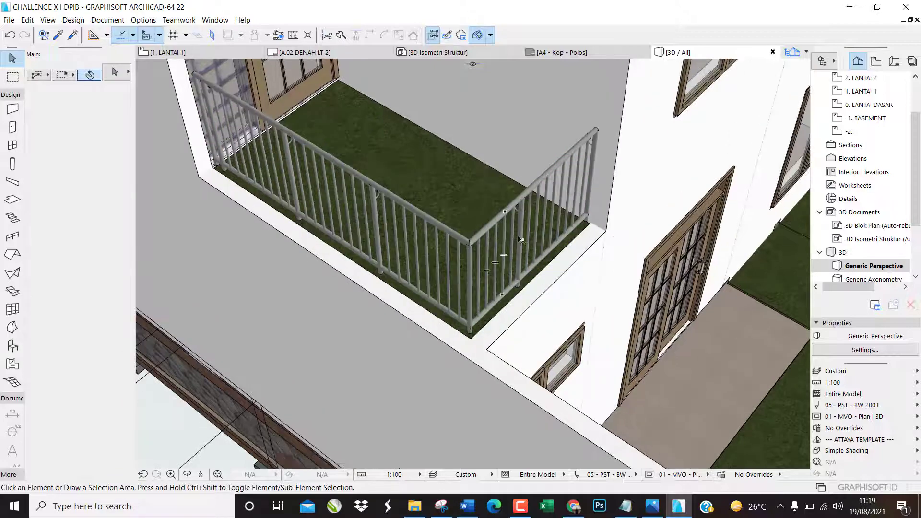
pyautogui.keyDown('shift'); pyautogui.moveTo(520, 240); pyautogui.dragTo(512, 327, button='middle'); pyautogui.keyUp('shift')
pyautogui.click(494, 312)
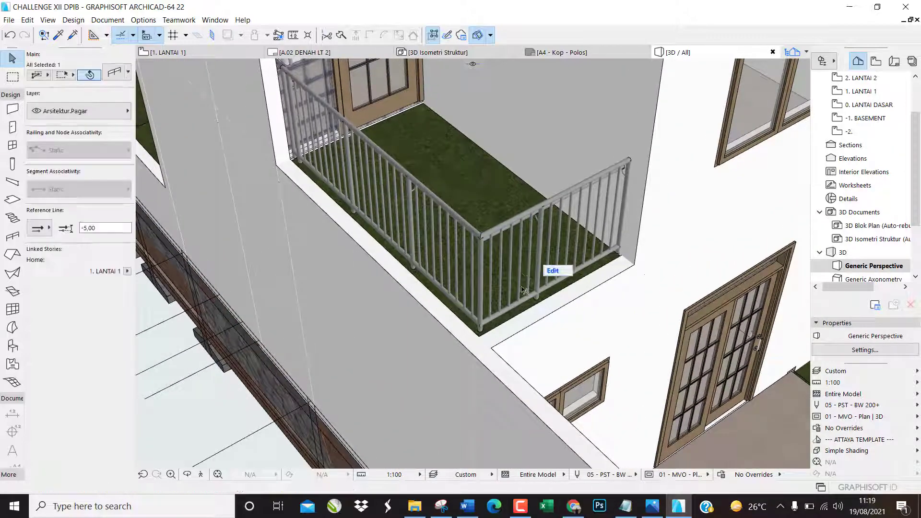
pyautogui.press('Escape')
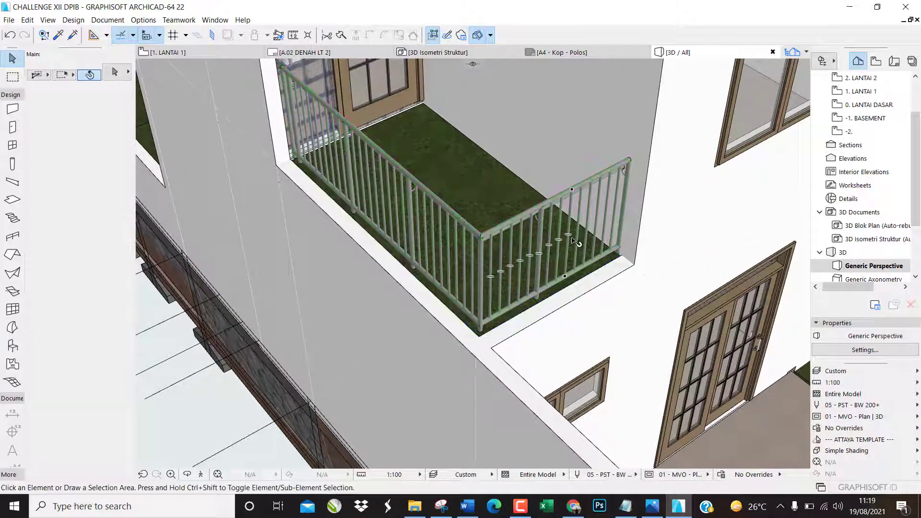
pyautogui.click(541, 215)
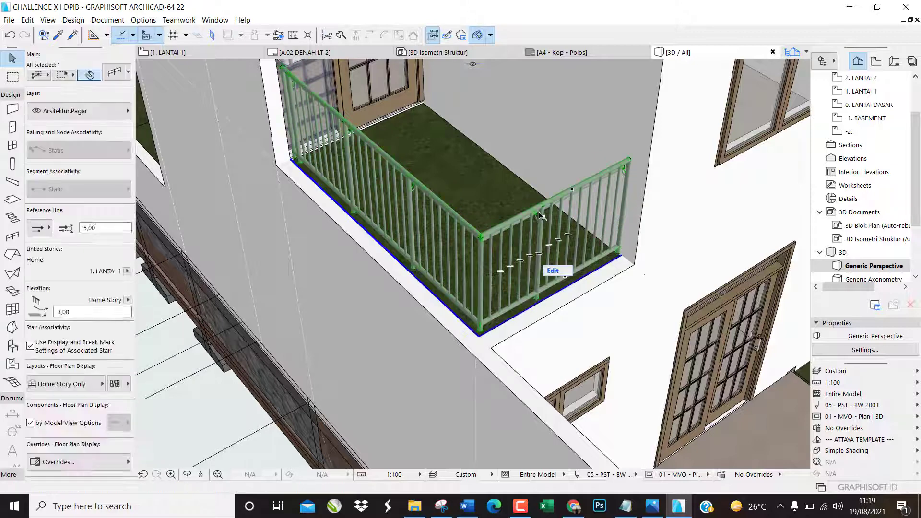
pyautogui.press('Delete')
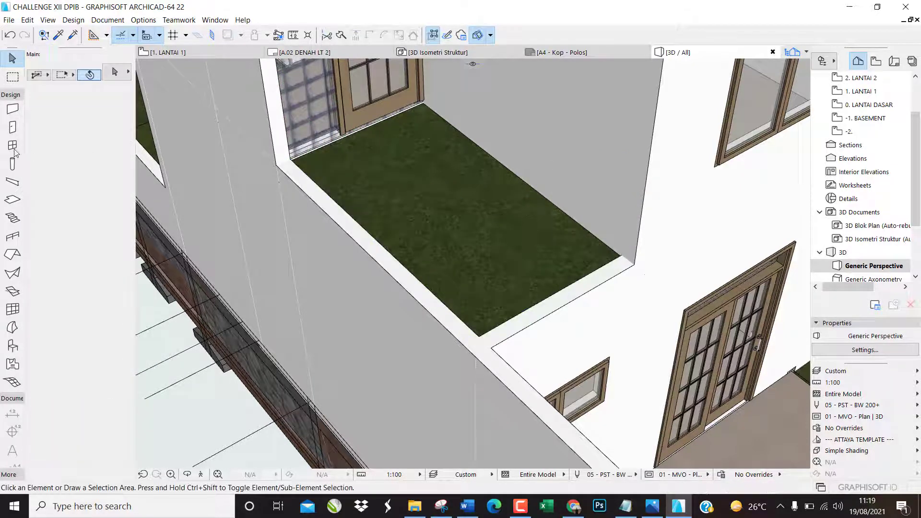
# Draw a new balcony railing along the outer edges of the two low walls, with segments 167.50 and 300.00 long.
pyautogui.click(13, 236)
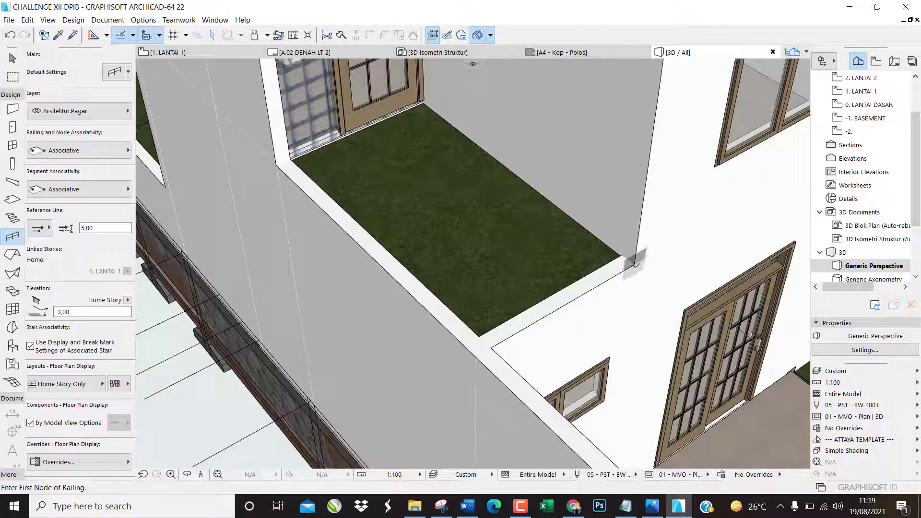
pyautogui.click(634, 264)
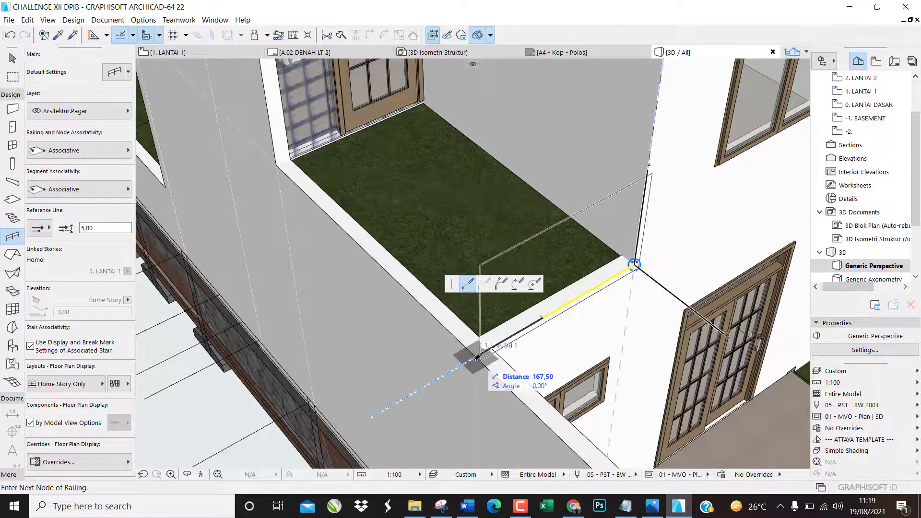
pyautogui.click(476, 358)
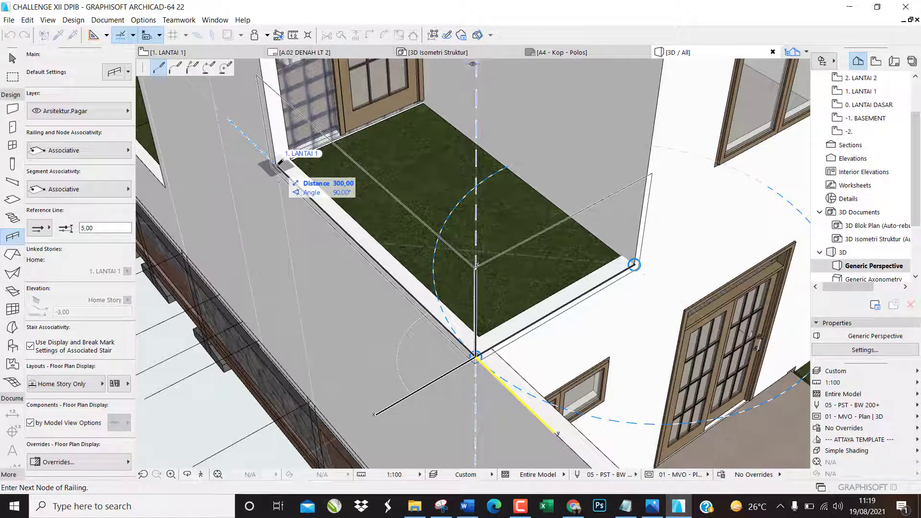
pyautogui.doubleClick(279, 163)
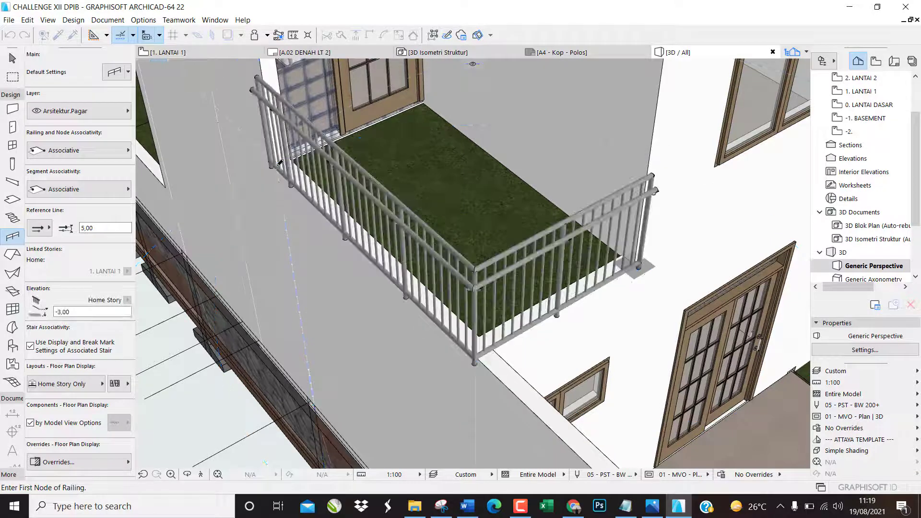
pyautogui.press('shift')
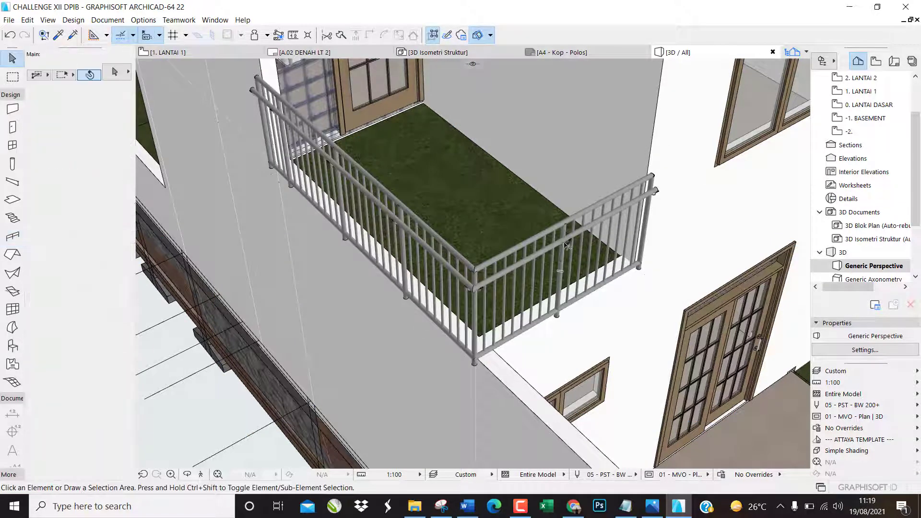
# Shift the new balcony railing to the inner side of its reference line.
pyautogui.click(567, 240)
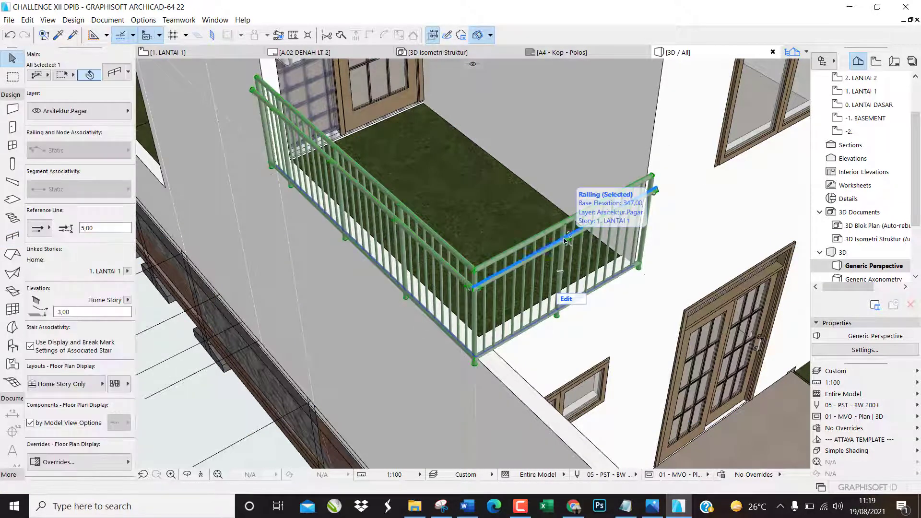
pyautogui.press('c')
pyautogui.press('Escape')
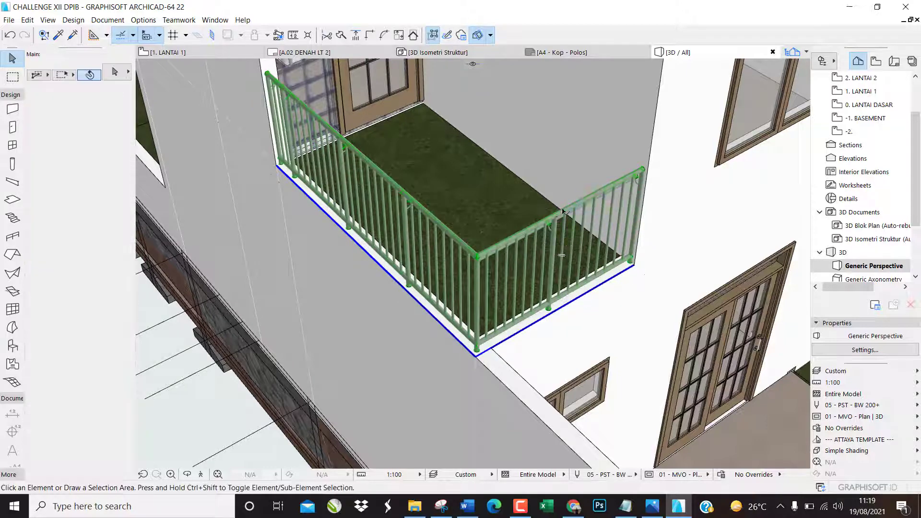
# Examine the balcony railing, the glass-block wall and the front facade from several sides in 3D.
pyautogui.scroll(2, 518, 302)
pyautogui.keyDown('shift'); pyautogui.moveTo(517, 303); pyautogui.dragTo(567, 210, button='middle'); pyautogui.keyUp('shift')
pyautogui.scroll(-5, 567, 211)
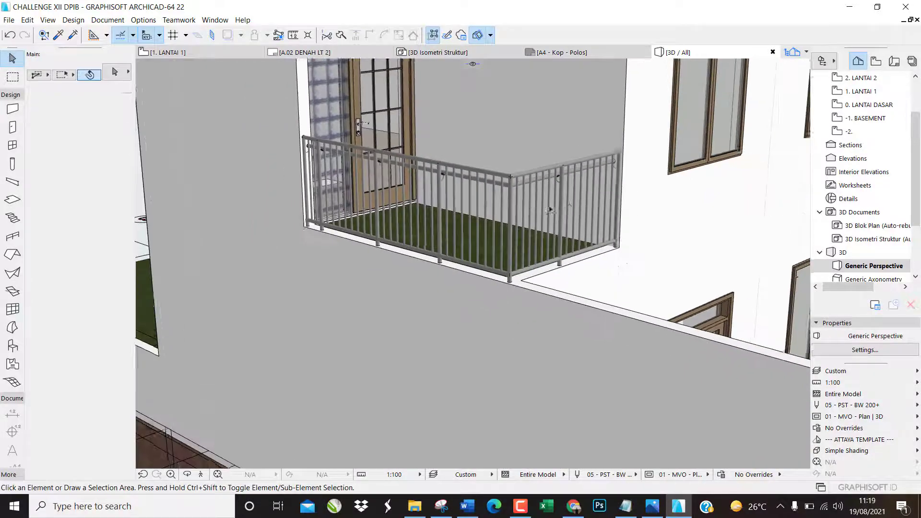
pyautogui.keyDown('shift'); pyautogui.moveTo(420, 183); pyautogui.dragTo(547, 177, button='middle'); pyautogui.keyUp('shift')
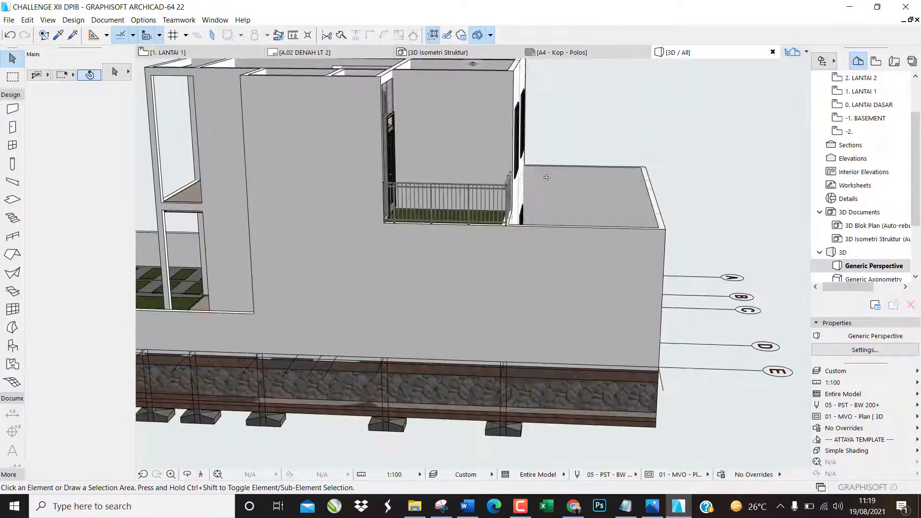
pyautogui.scroll(-3, 552, 211)
pyautogui.keyDown('shift'); pyautogui.moveTo(351, 205); pyautogui.dragTo(450, 243, button='middle'); pyautogui.keyUp('shift')
pyautogui.scroll(10, 423, 240)
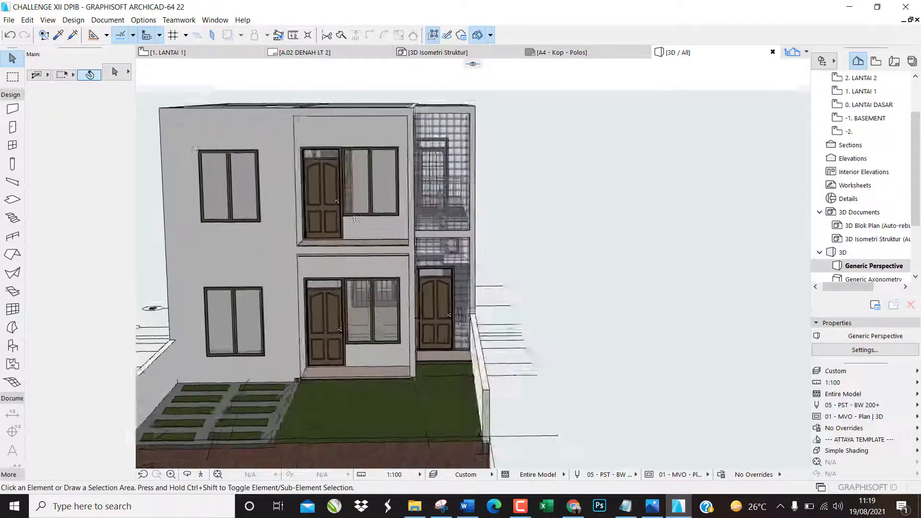
pyautogui.scroll(-10, 322, 196)
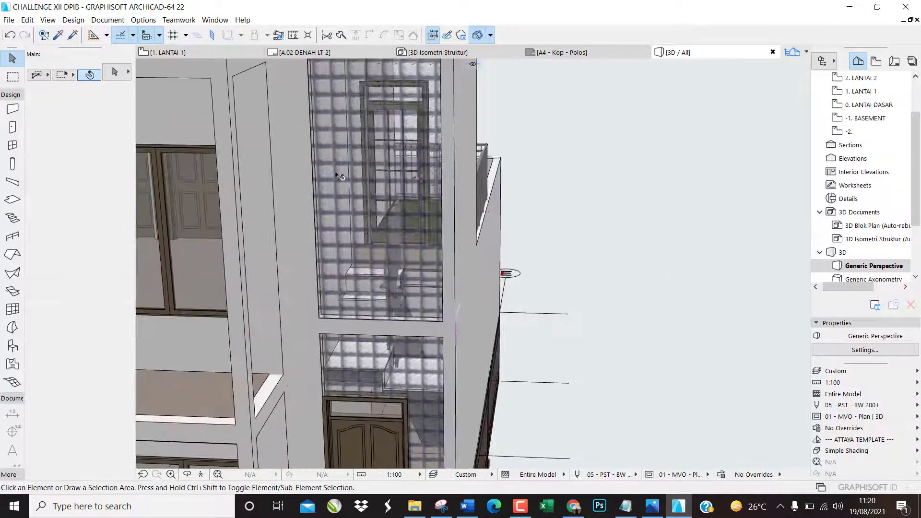
pyautogui.moveTo(323, 195); pyautogui.dragTo(403, 250)
pyautogui.scroll(5, 349, 204)
pyautogui.scroll(-5, 455, 233)
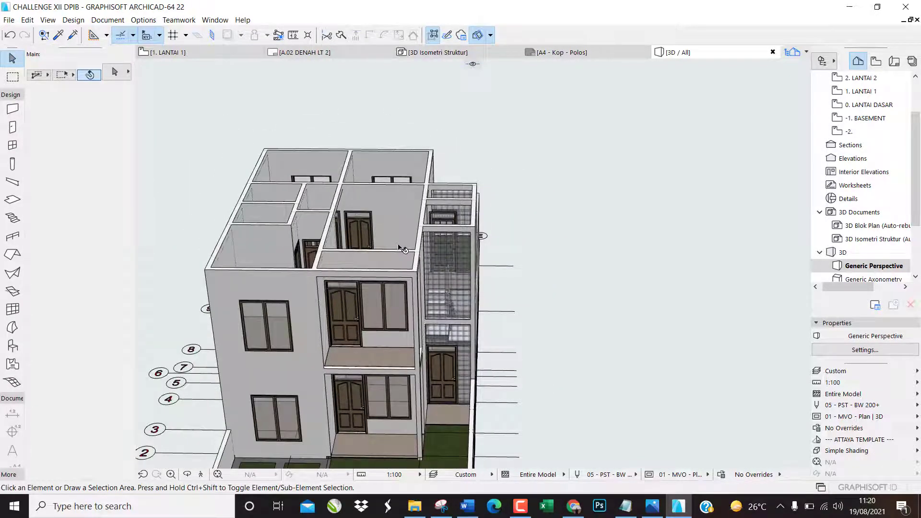
# Go to the LANTAI 1 floor plan and set up the Slab tool with the Plafond Gypsum T=1.2 composite.
pyautogui.press('F2')
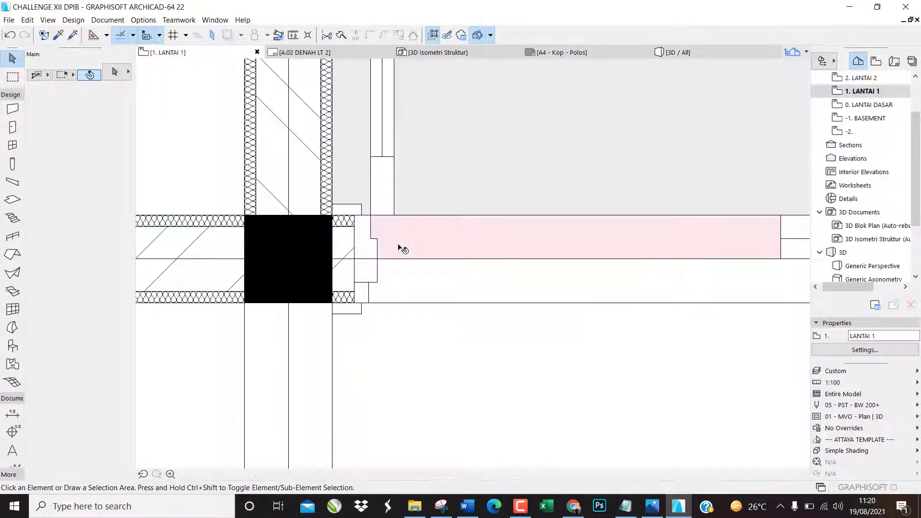
pyautogui.scroll(-10, 487, 255)
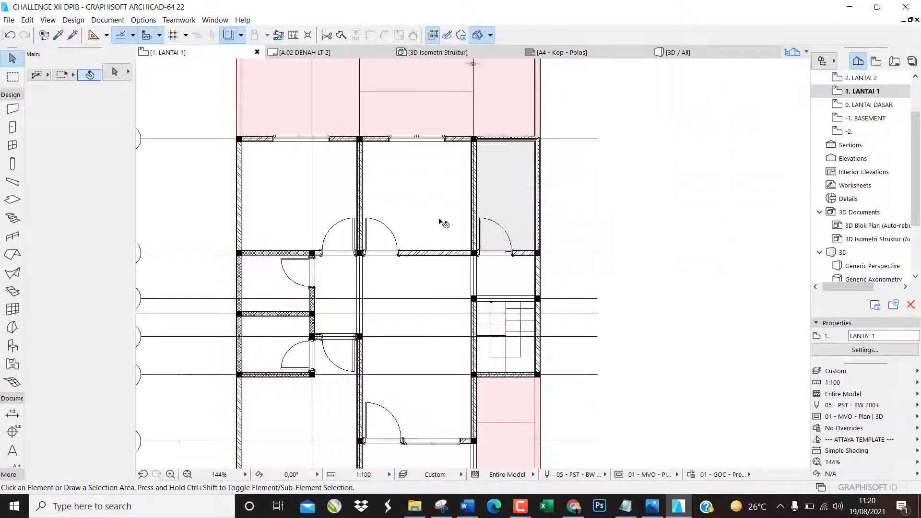
pyautogui.scroll(-4, 428, 344)
pyautogui.scroll(4, 402, 417)
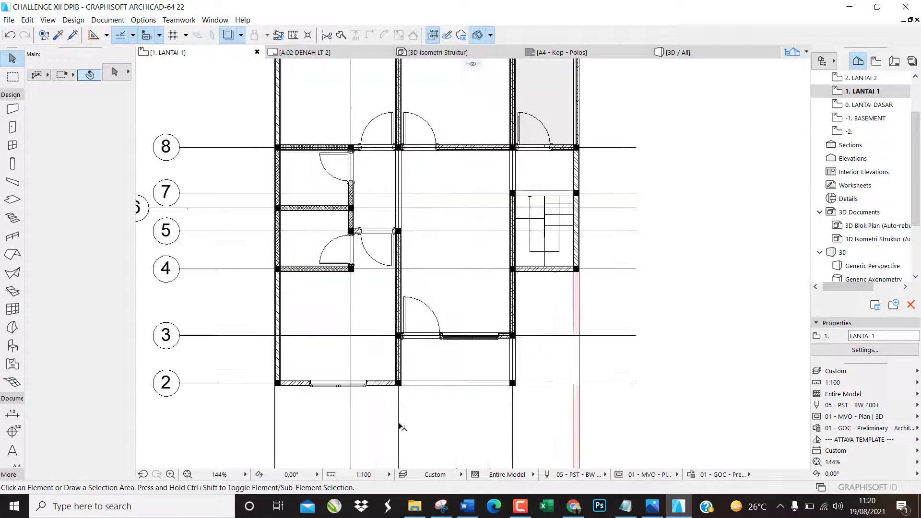
pyautogui.click(15, 198)
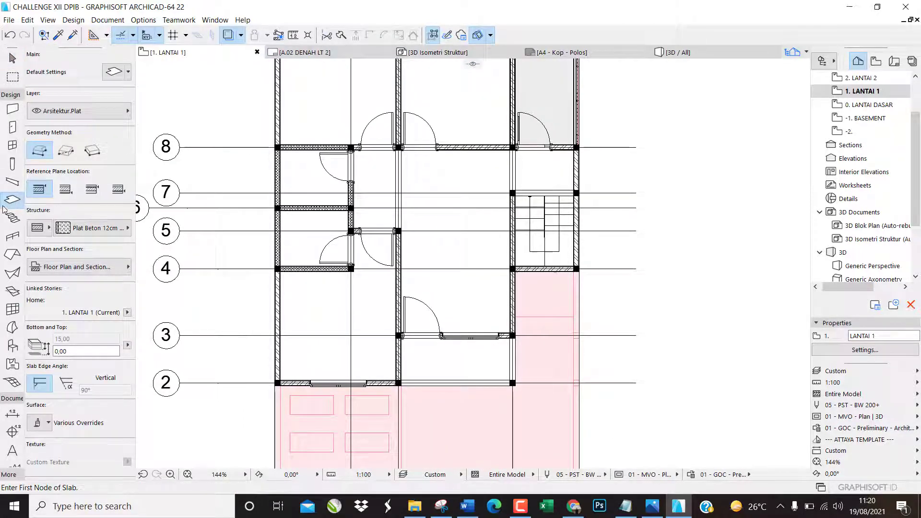
pyautogui.click(83, 234)
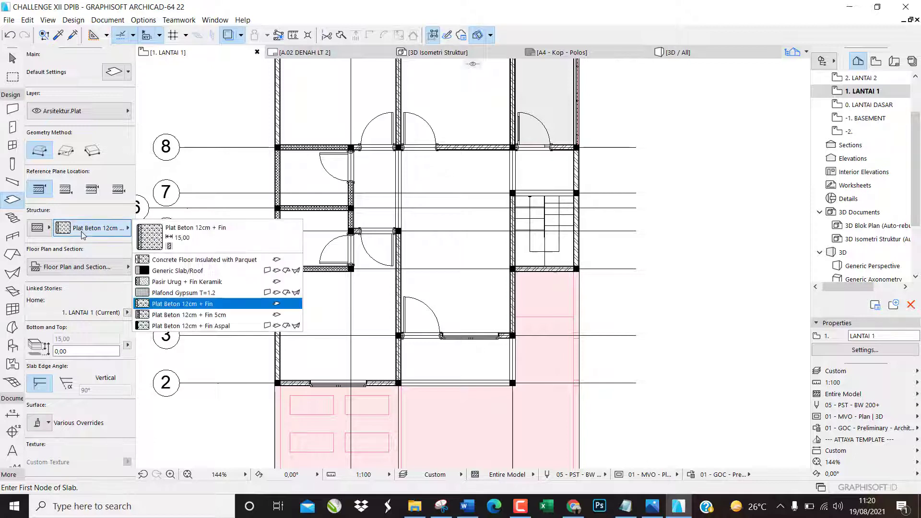
pyautogui.click(188, 293)
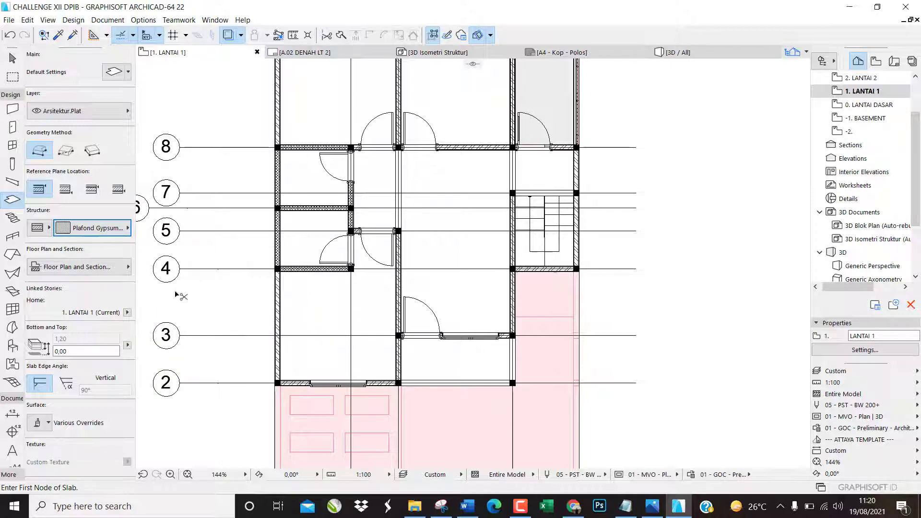
# Override all three default slab surfaces with Plafond - Gypsum 60x120 and set the slab's offset to the LANTAI 1 home story to 320.00.
pyautogui.hotkey('ctrl', 't')
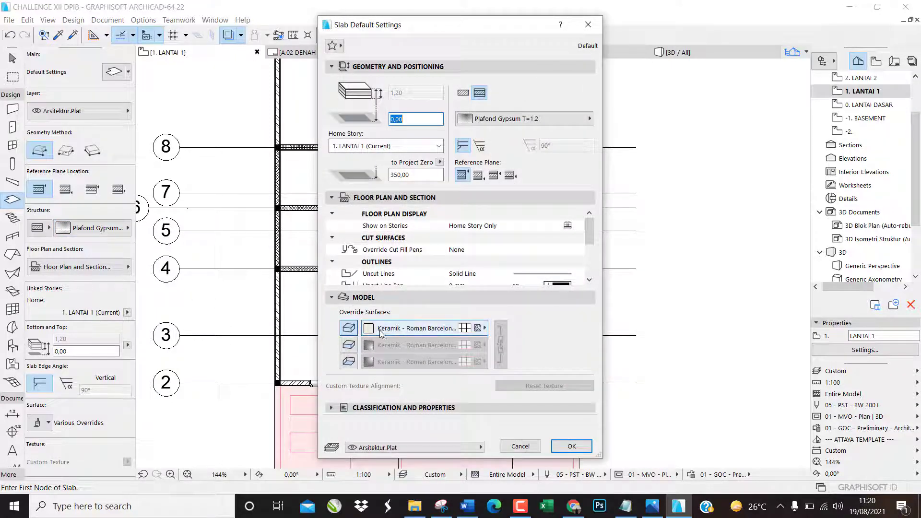
pyautogui.click(378, 330)
pyautogui.scroll(5, 662, 414)
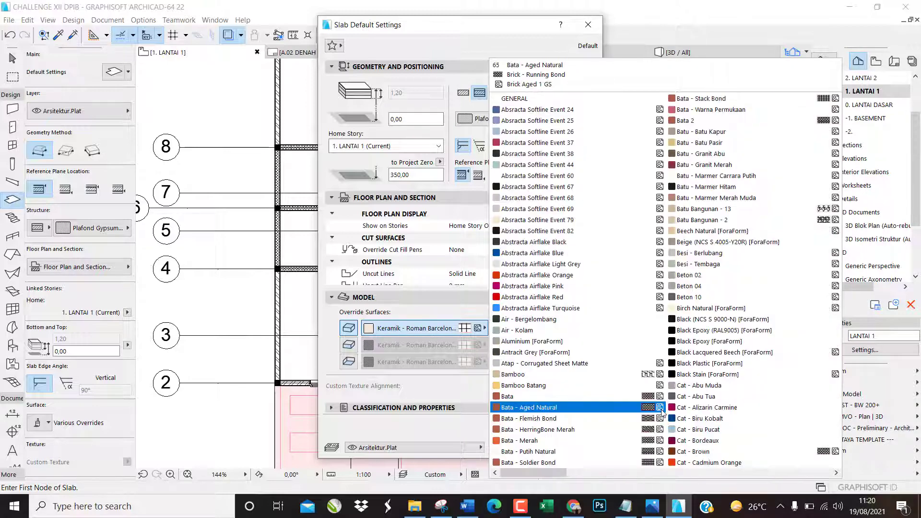
pyautogui.scroll(-6, 662, 413)
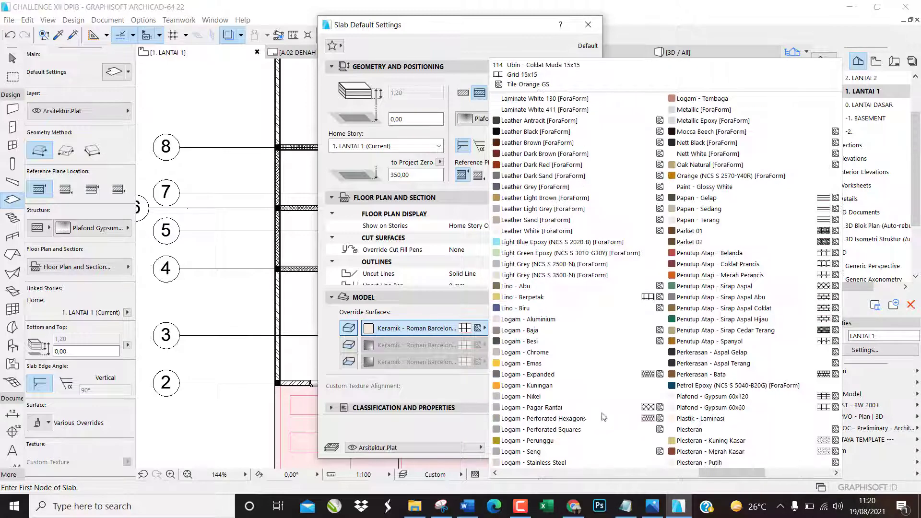
pyautogui.click(710, 400)
pyautogui.click(349, 345)
pyautogui.click(348, 362)
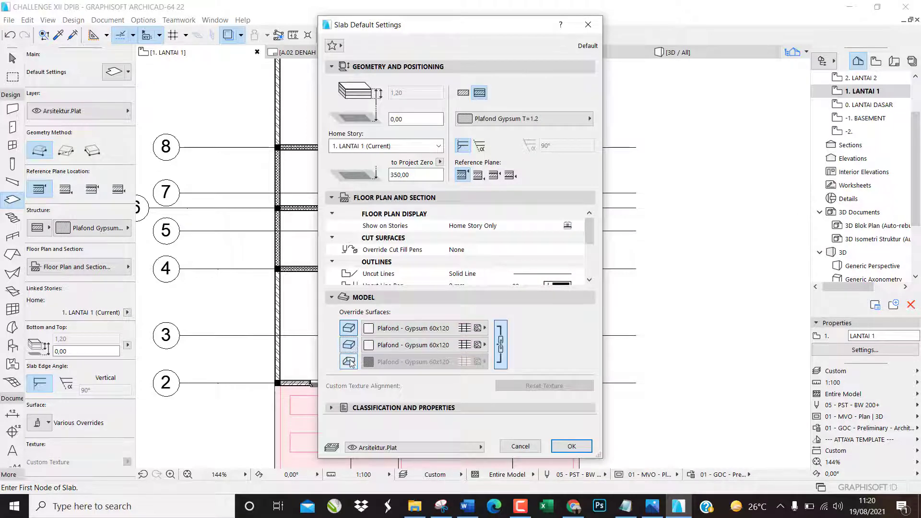
pyautogui.click(500, 346)
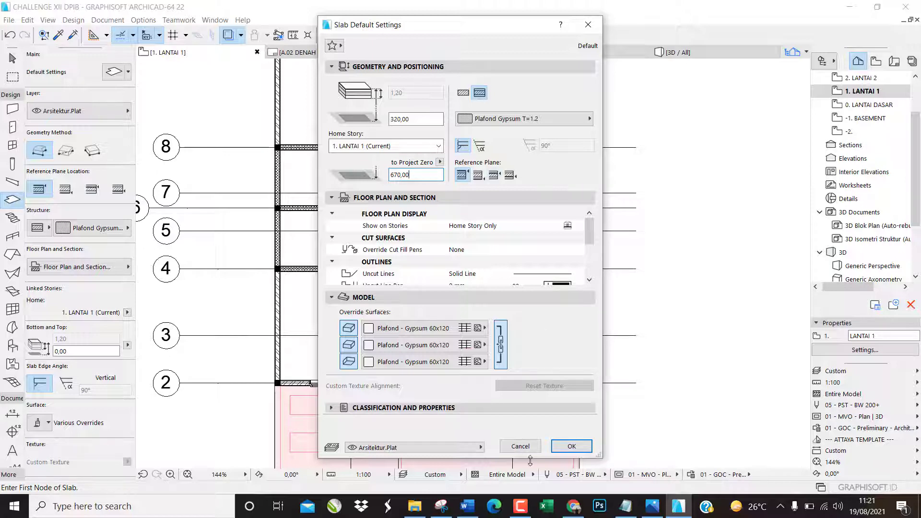
pyautogui.click(571, 447)
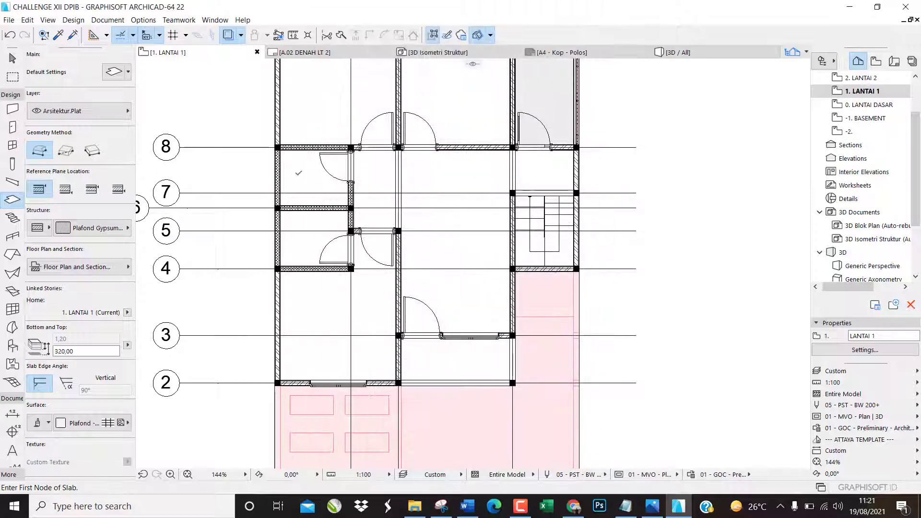
# Draw a rectangular gypsum ceiling slab over the front balcony between grids 2 and 3.
pyautogui.click(66, 151)
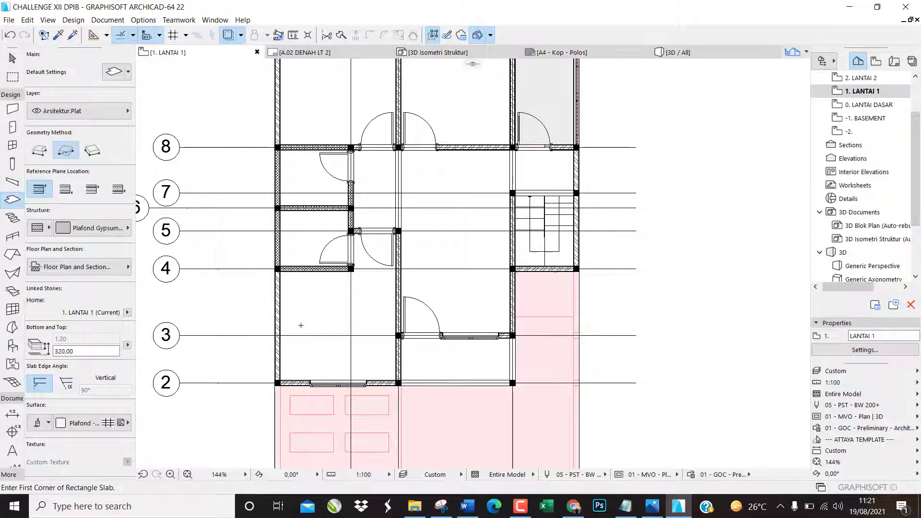
pyautogui.scroll(4, 456, 367)
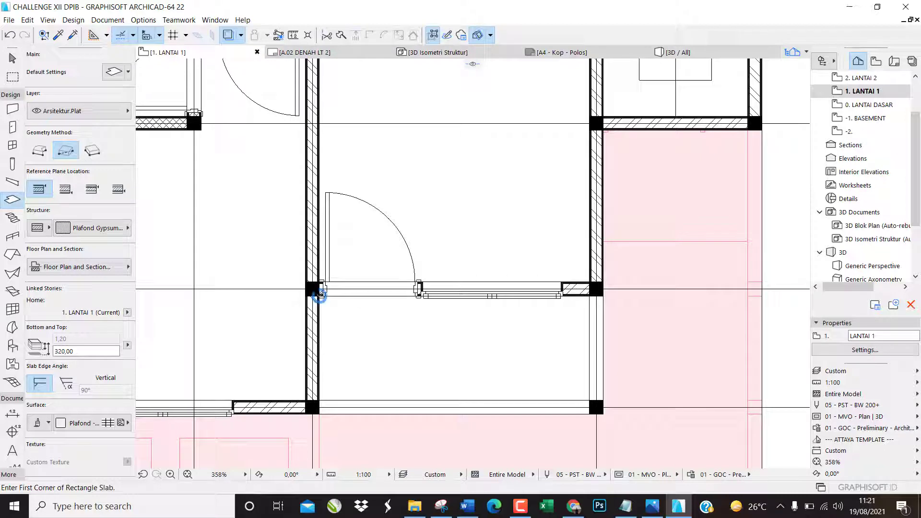
pyautogui.click(320, 295)
pyautogui.click(591, 399)
# Try to cover the rear corner room between grids 8 and 9 with a rectangular gypsum ceiling slab and check it in 3D.
pyautogui.scroll(-5, 598, 429)
pyautogui.scroll(3, 410, 123)
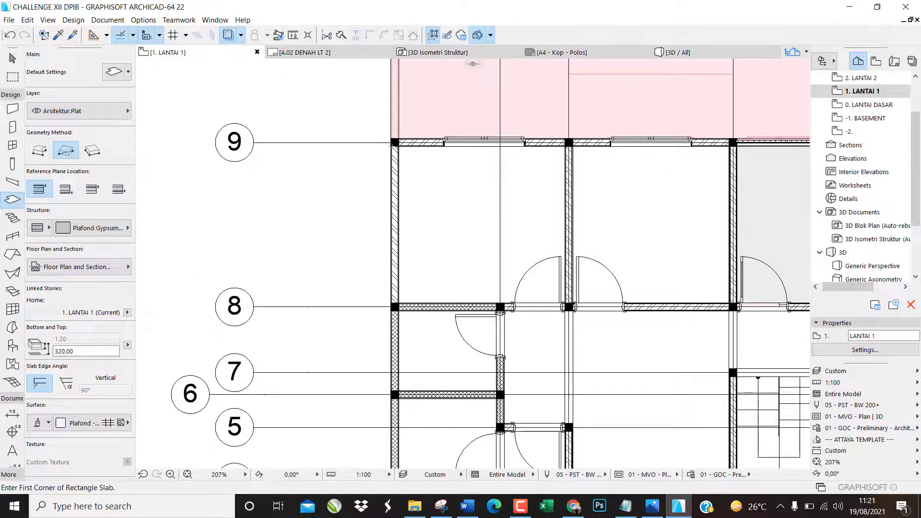
pyautogui.click(396, 144)
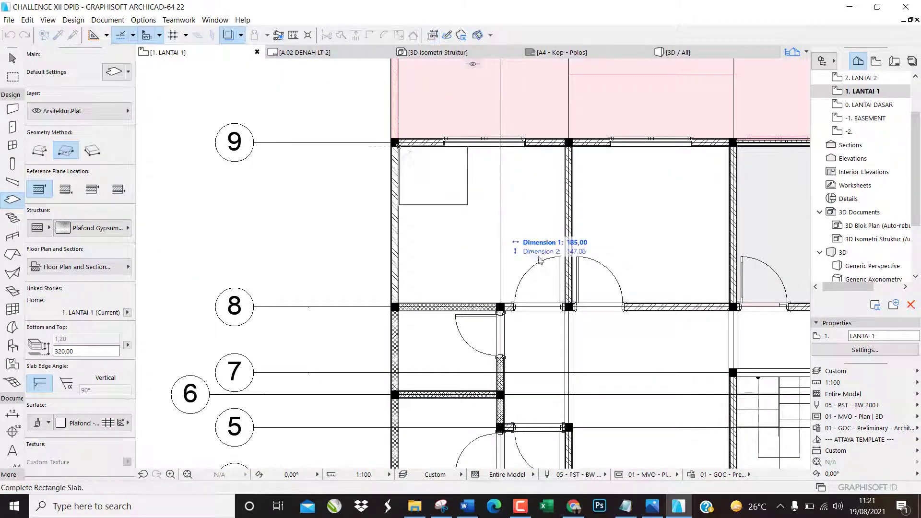
pyautogui.click(567, 303)
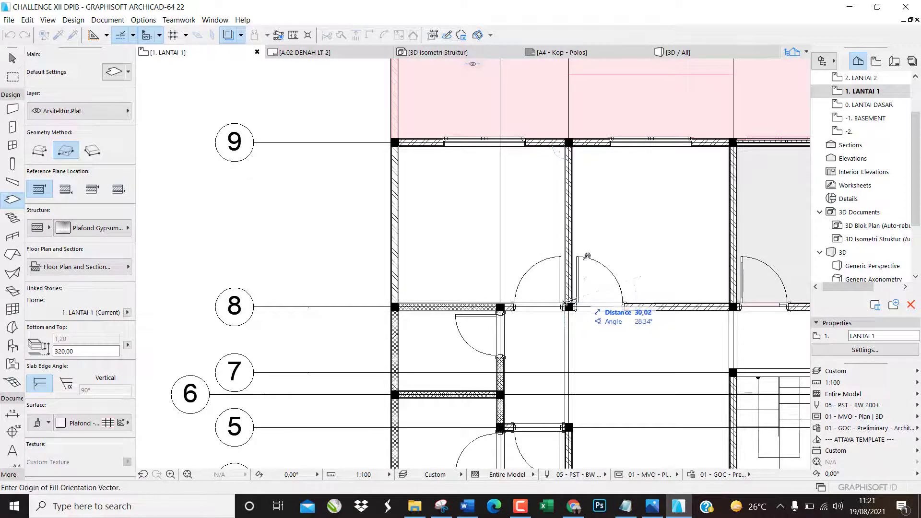
pyautogui.scroll(3, 606, 277)
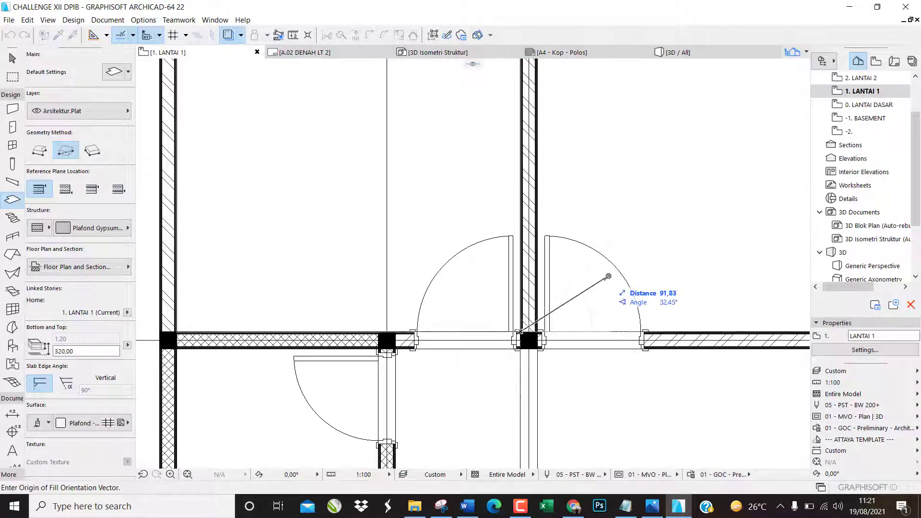
pyautogui.click(607, 277)
pyautogui.press('F3')
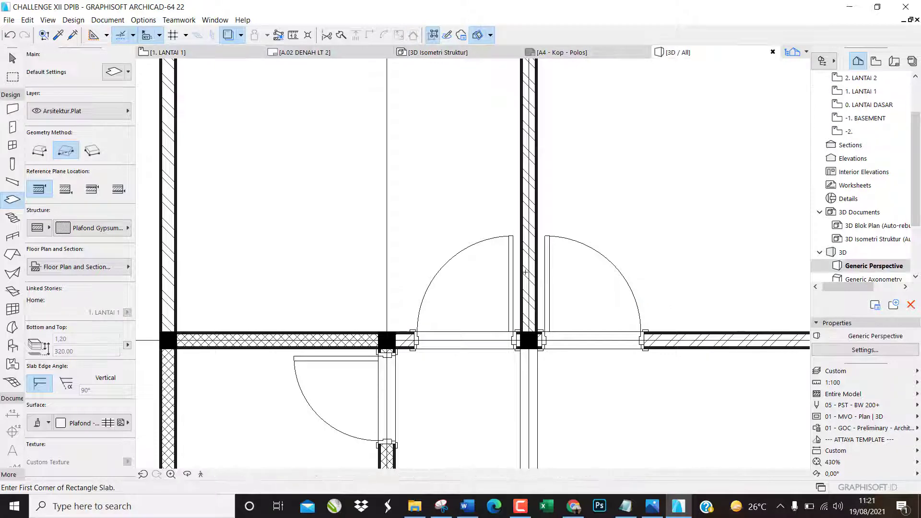
pyautogui.scroll(3, 341, 213)
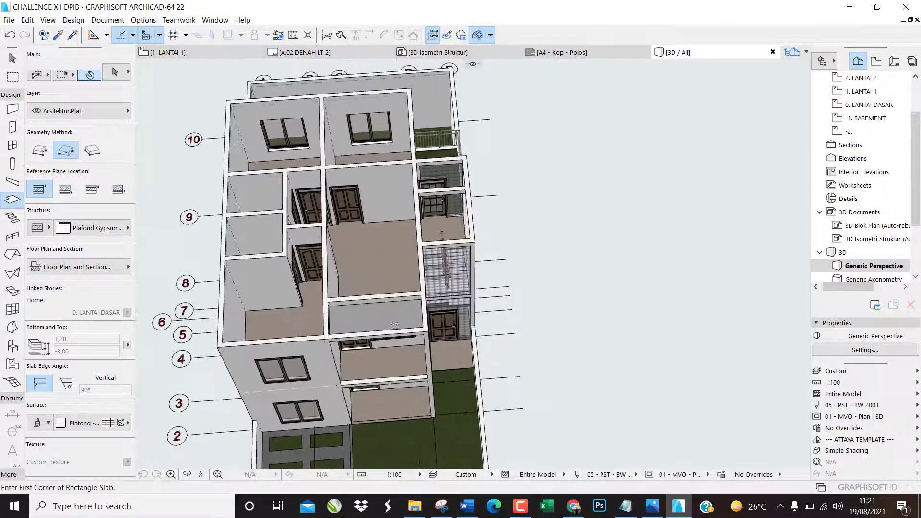
pyautogui.scroll(3, 341, 214)
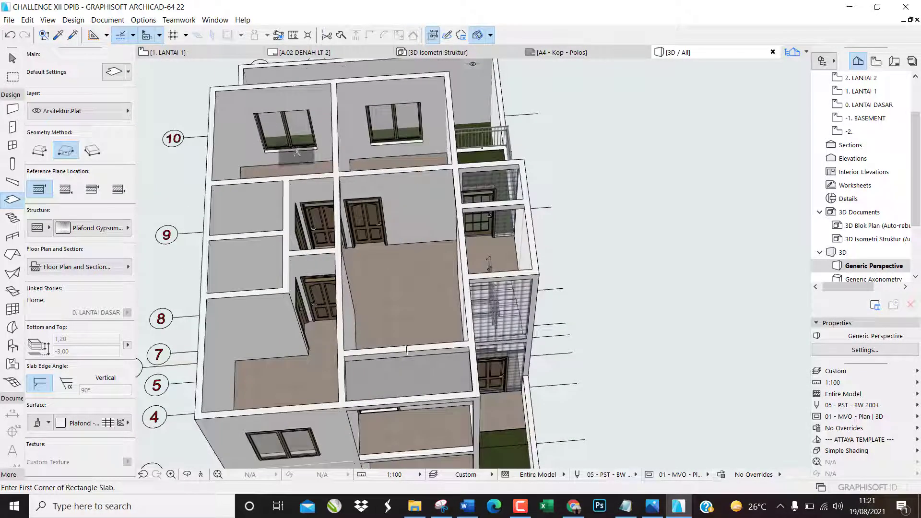
# Draw a rectangular gypsum ceiling slab about 302 by 284 cm over the leftmost rear bedroom between grids 8 and 9 on LANTAI 1.
pyautogui.press('F2')
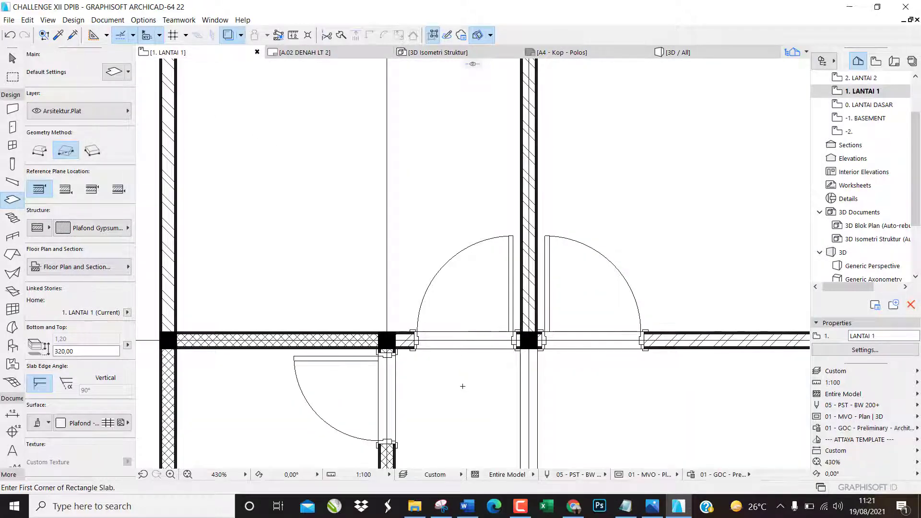
pyautogui.scroll(-3, 462, 386)
pyautogui.scroll(6, 317, 264)
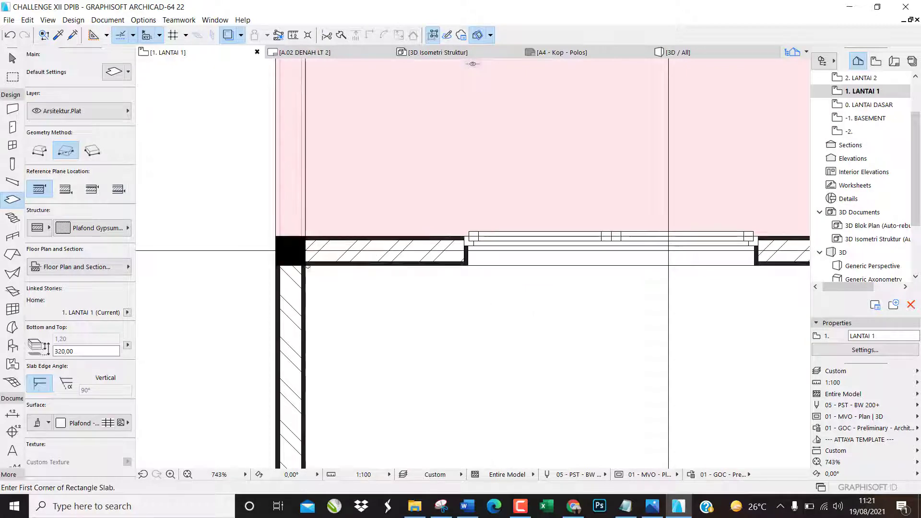
pyautogui.click(306, 265)
pyautogui.scroll(-3, 269, 231)
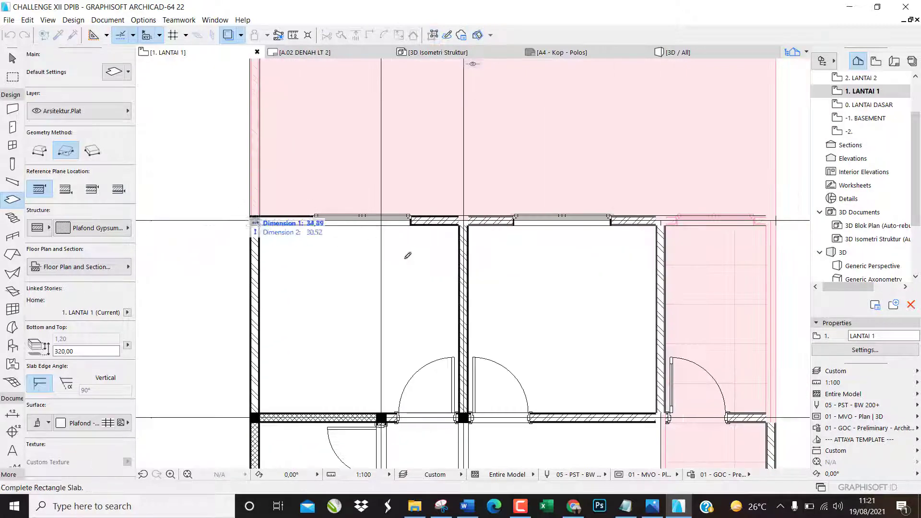
pyautogui.scroll(4, 438, 387)
pyautogui.scroll(2, 438, 388)
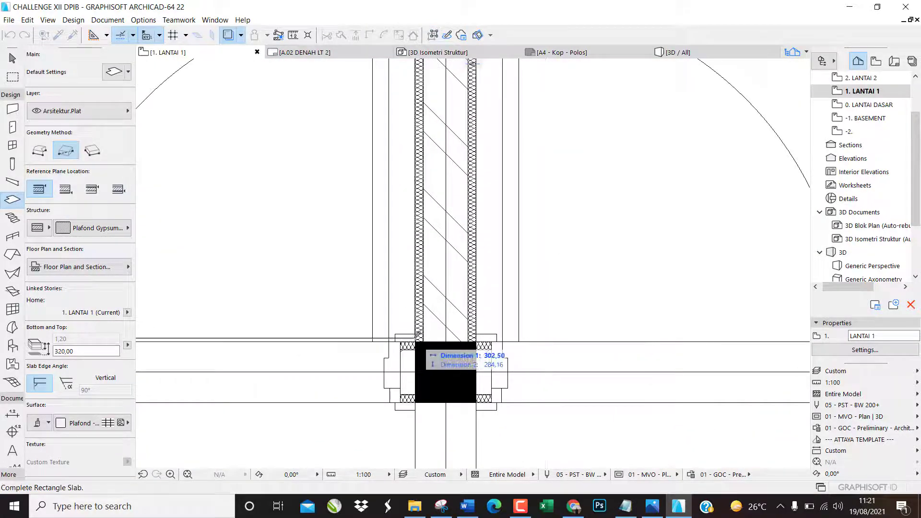
pyautogui.click(416, 342)
pyautogui.click(460, 341)
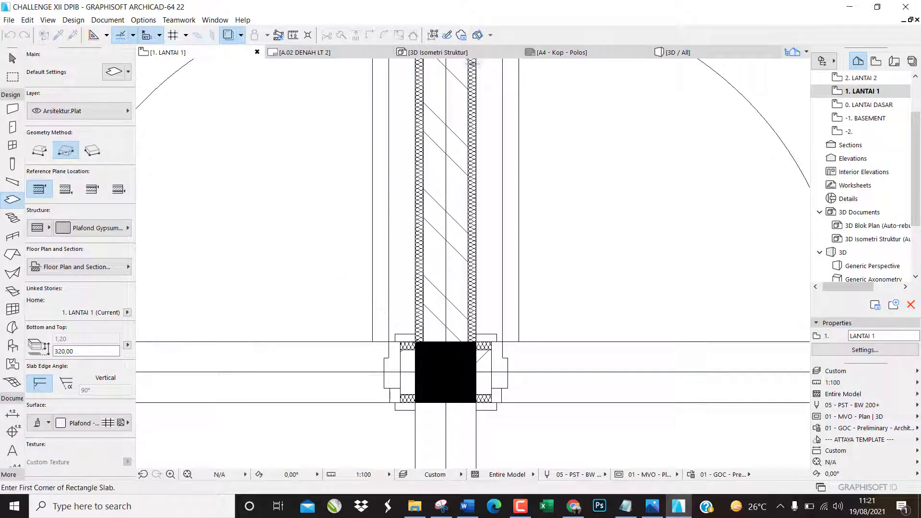
# Draw a rectangular gypsum ceiling slab over the middle rear bedroom between grids 8 and 9 and check it in 3D.
pyautogui.click(476, 341)
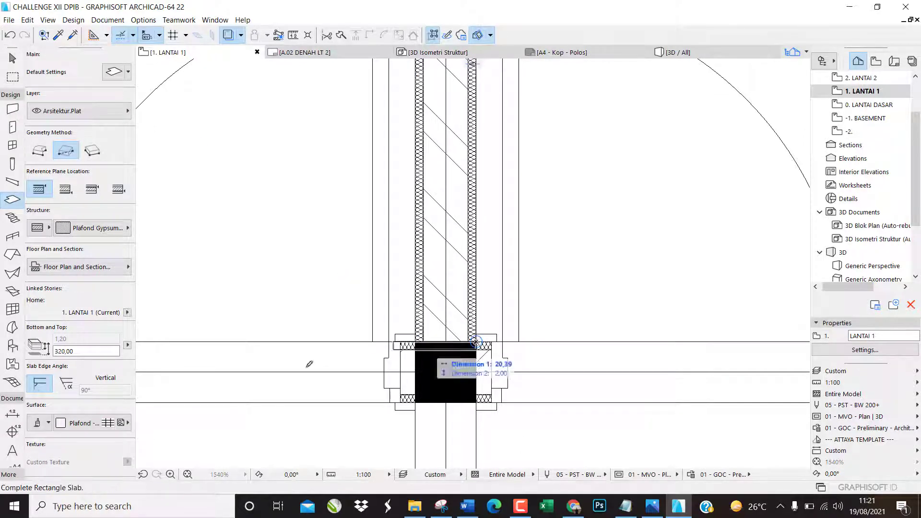
pyautogui.scroll(-5, 243, 382)
pyautogui.scroll(5, 481, 170)
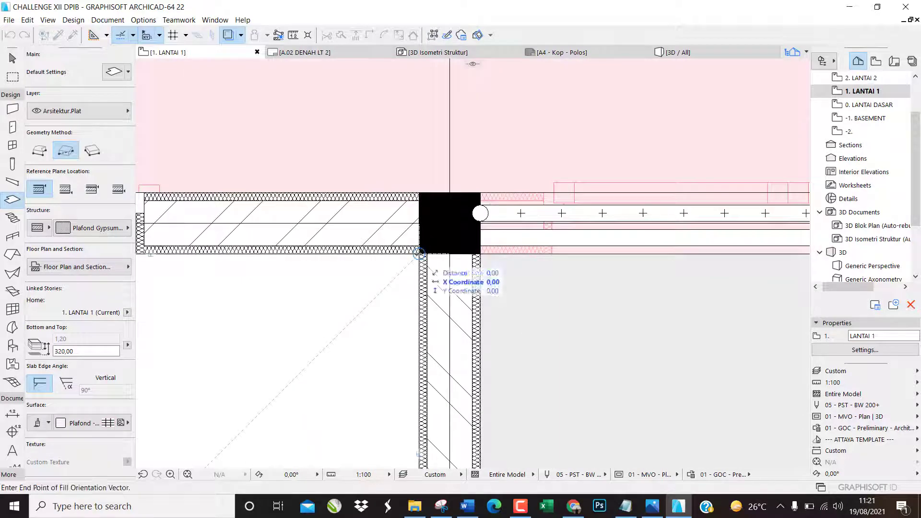
pyautogui.click(420, 250)
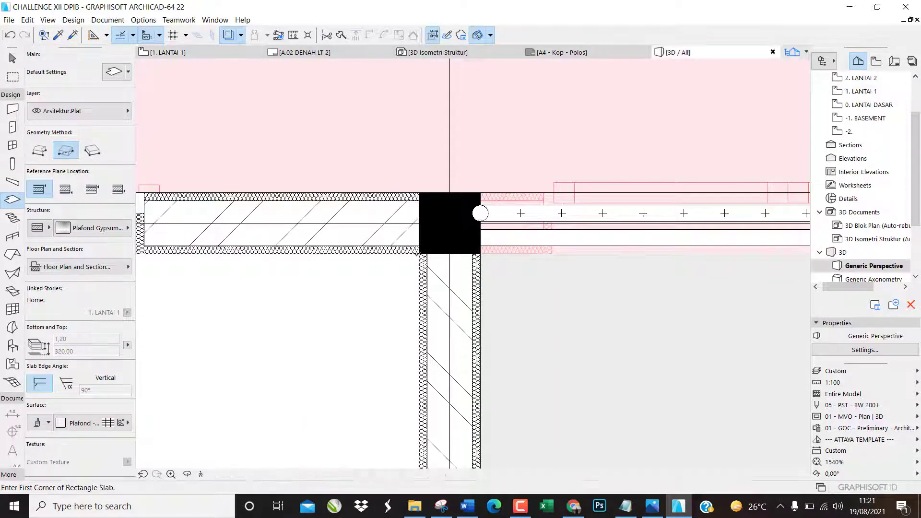
pyautogui.press('F3')
pyautogui.keyDown('shift'); pyautogui.moveTo(253, 126); pyautogui.dragTo(269, 141, button='middle'); pyautogui.keyUp('shift')
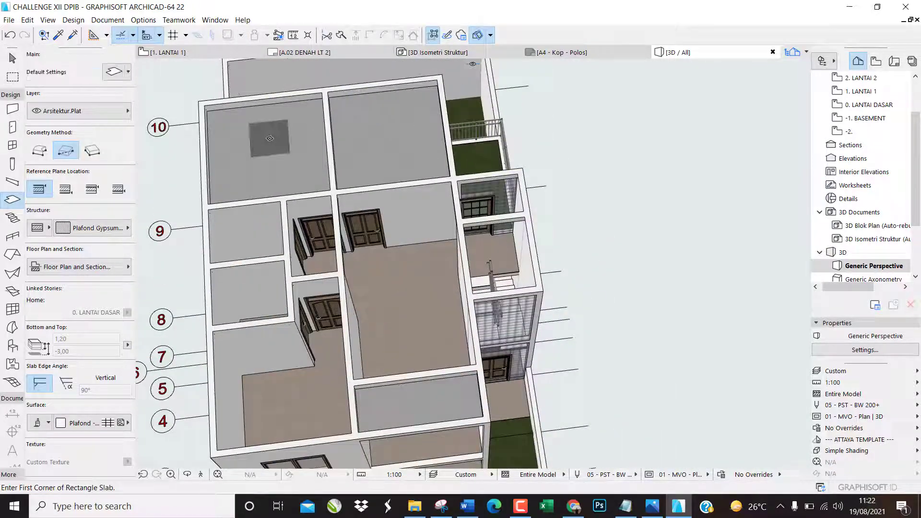
# Cover the small room between grids 4 and 6 on LANTAI 1 with a 177.5 by 145 cm rectangular gypsum ceiling slab.
pyautogui.press('F2')
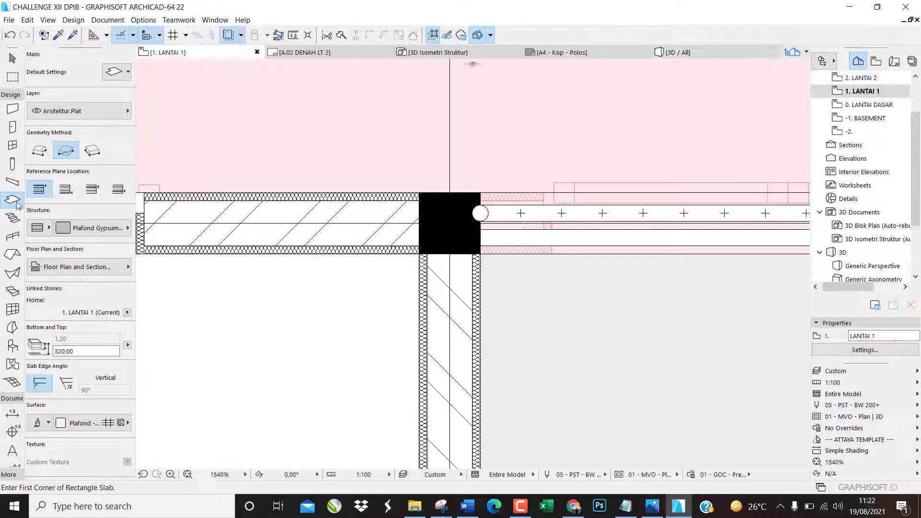
pyautogui.scroll(-10, 240, 221)
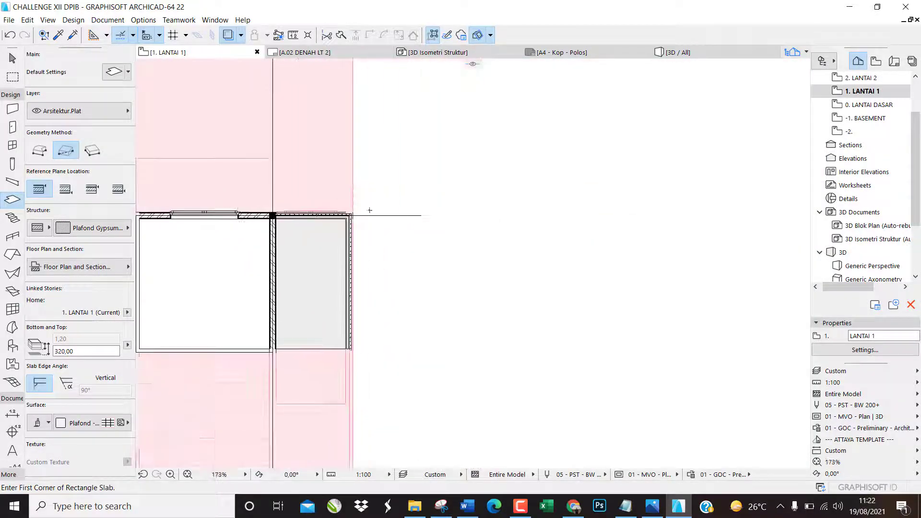
pyautogui.scroll(-3, 412, 211)
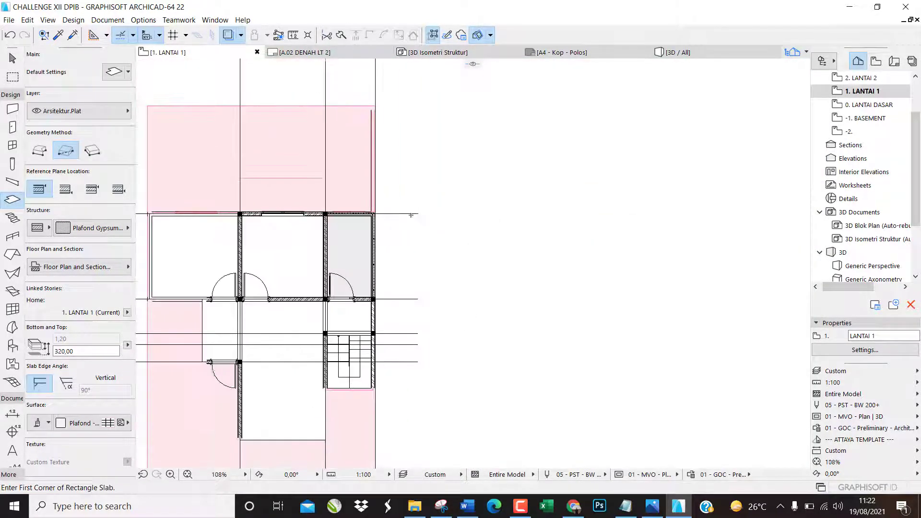
pyautogui.scroll(2, 206, 373)
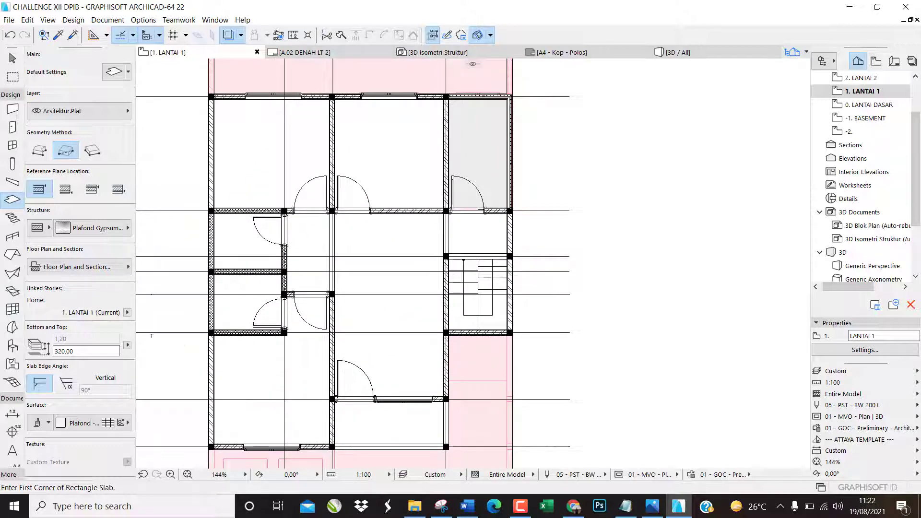
pyautogui.scroll(5, 181, 231)
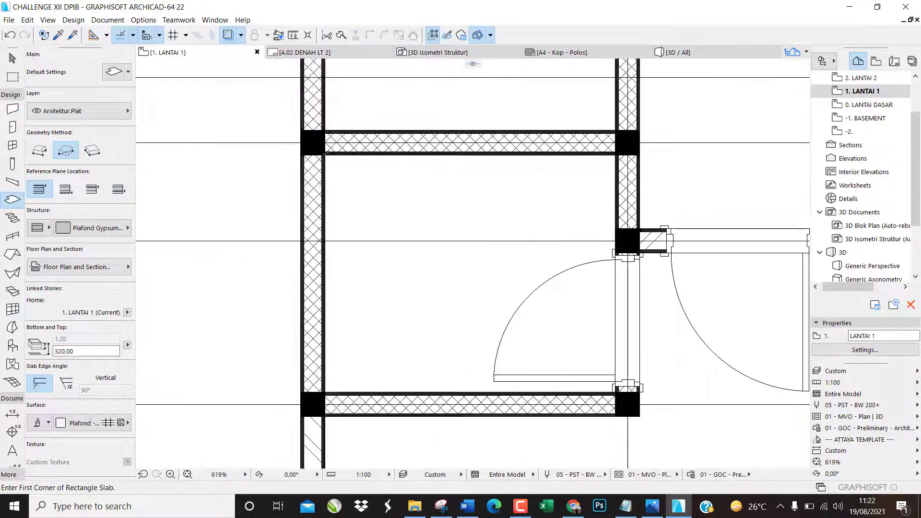
pyautogui.click(324, 154)
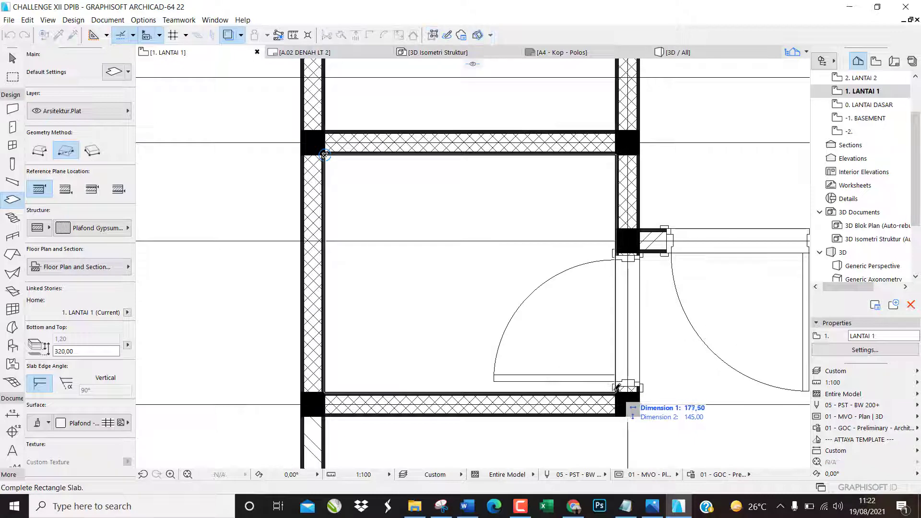
pyautogui.click(616, 390)
pyautogui.click(615, 390)
pyautogui.scroll(-2, 522, 442)
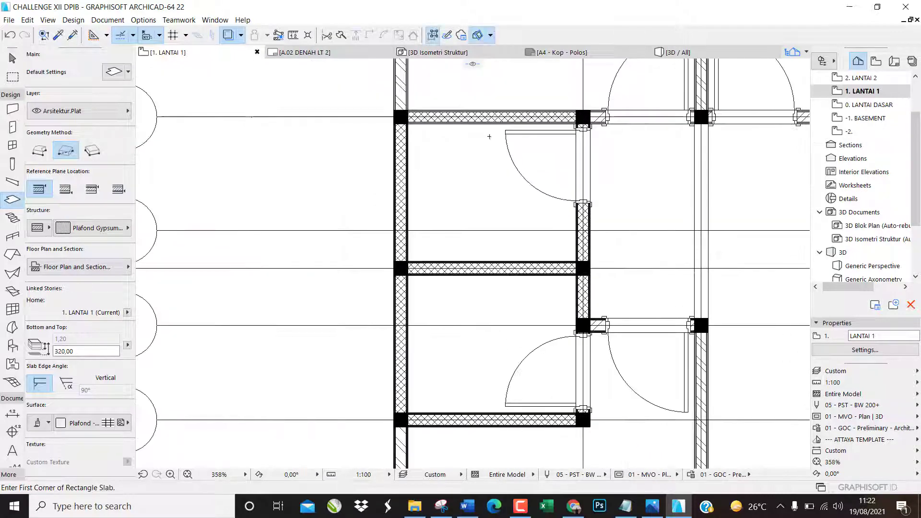
# Cover the small room between grids 6 and 8 with a rectangular gypsum ceiling slab spanning its inner wall corners.
pyautogui.scroll(2, 408, 130)
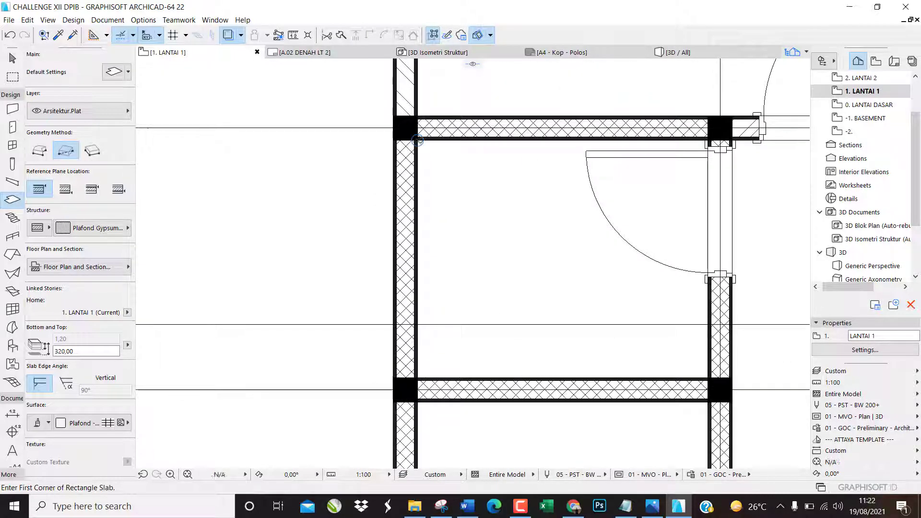
pyautogui.click(418, 141)
pyautogui.click(708, 377)
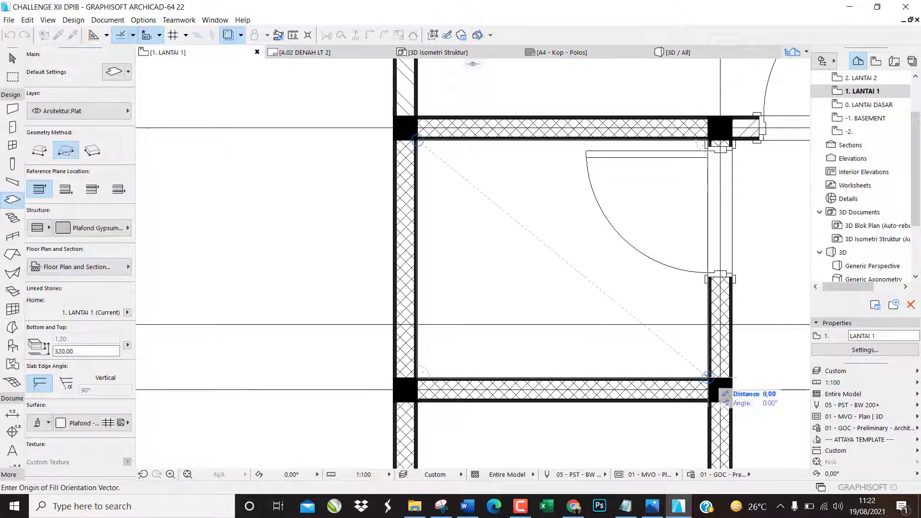
pyautogui.click(708, 378)
# Start a polygonal gypsum ceiling slab at the hall's inner corner on grid 3 and trace it around the stairwell up to grid 8.
pyautogui.scroll(-7, 361, 243)
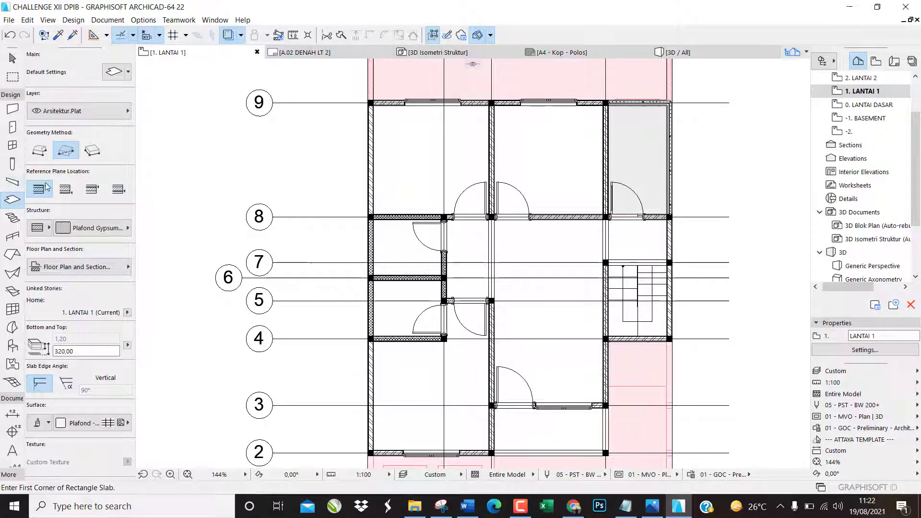
pyautogui.click(40, 151)
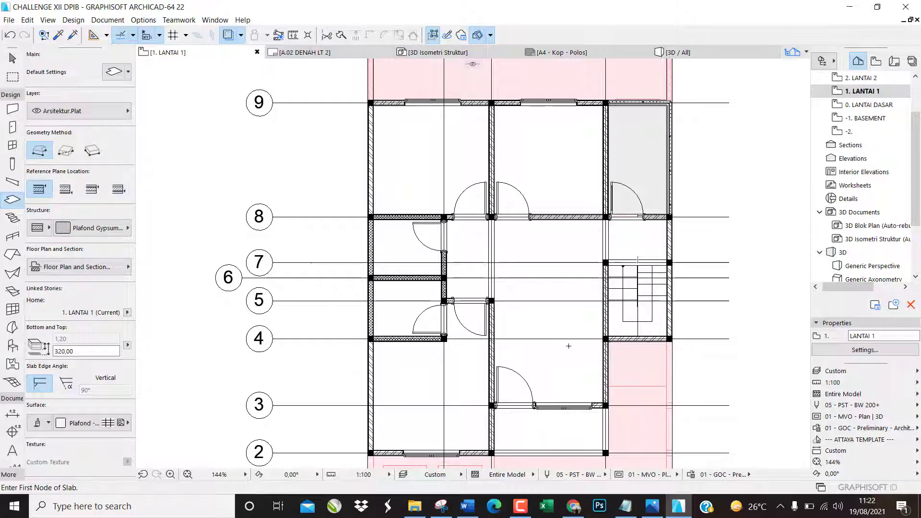
pyautogui.scroll(5, 622, 415)
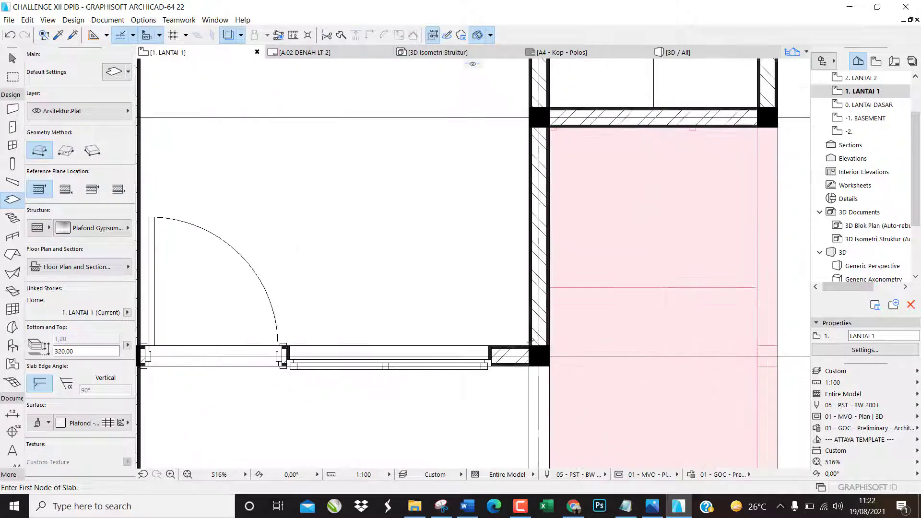
pyautogui.click(528, 346)
pyautogui.scroll(-3, 489, 435)
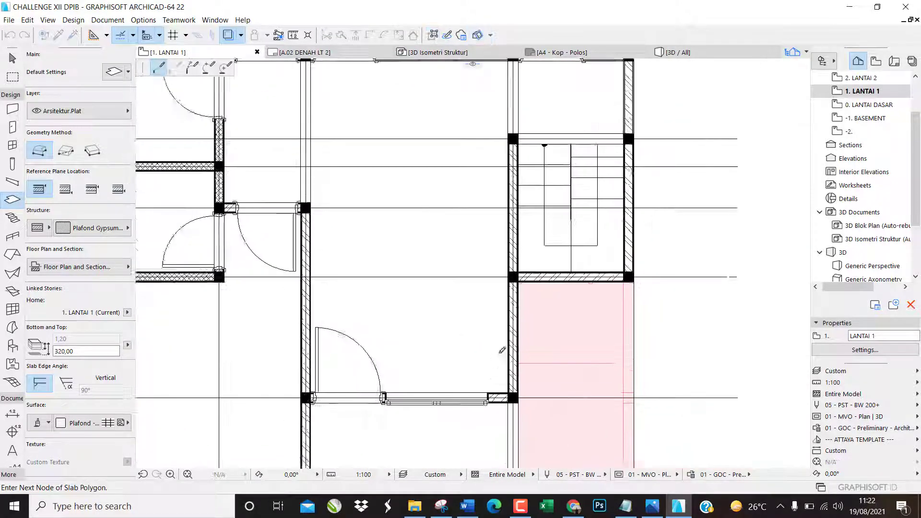
pyautogui.scroll(3, 509, 155)
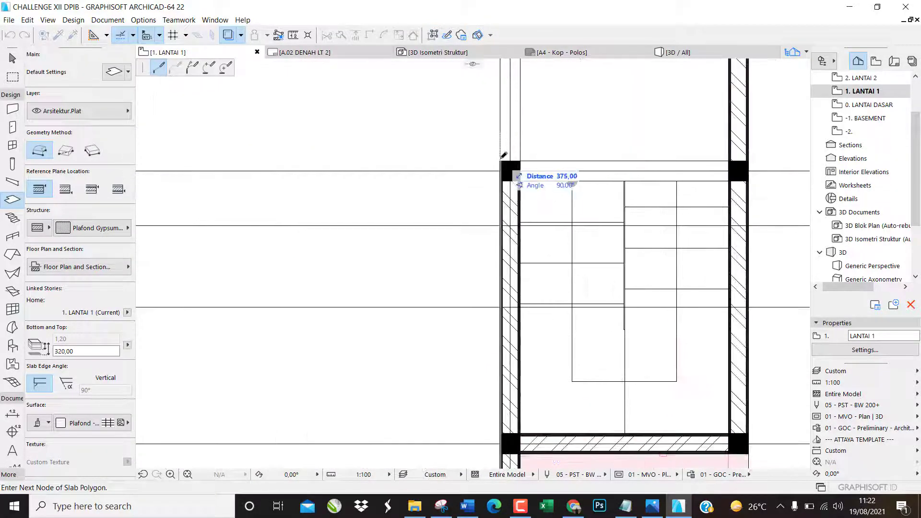
pyautogui.click(501, 159)
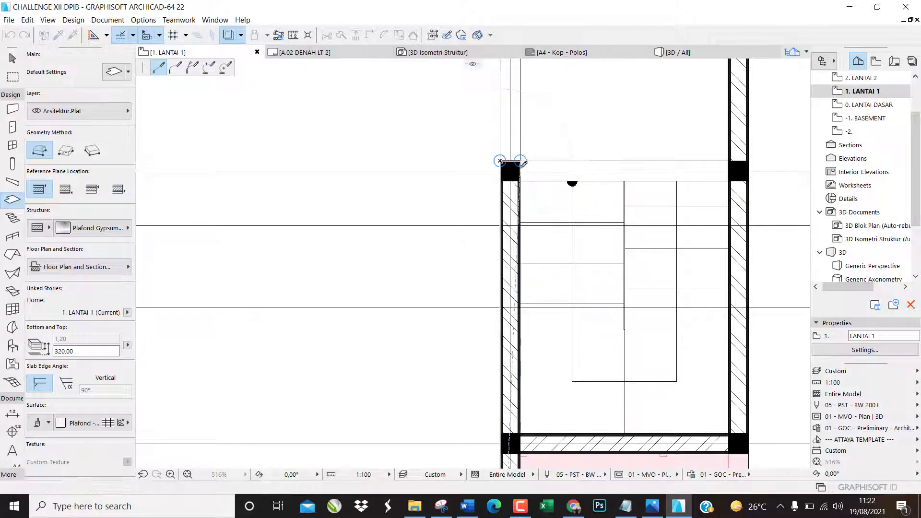
pyautogui.click(521, 162)
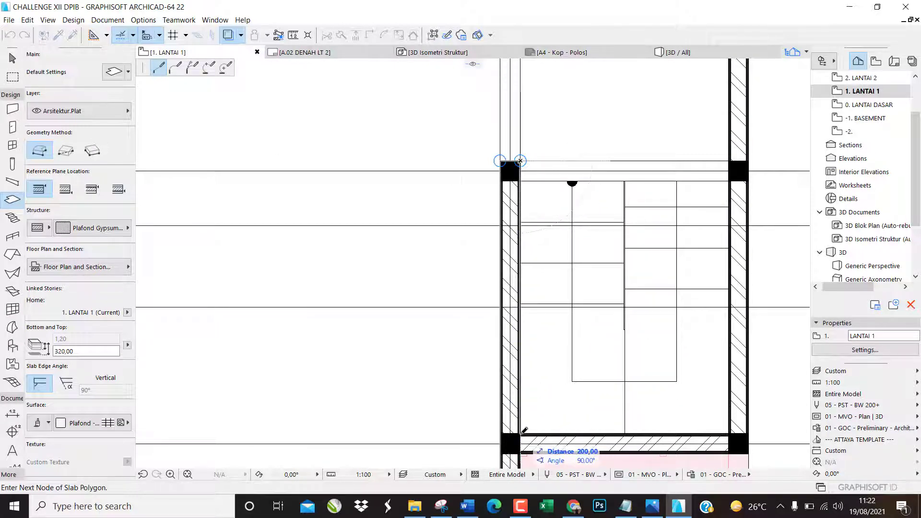
pyautogui.click(520, 434)
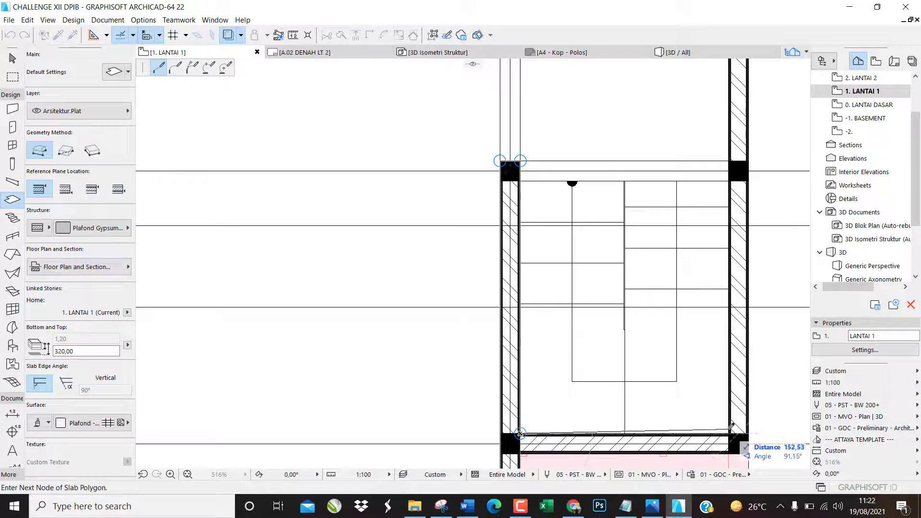
pyautogui.scroll(-3, 706, 382)
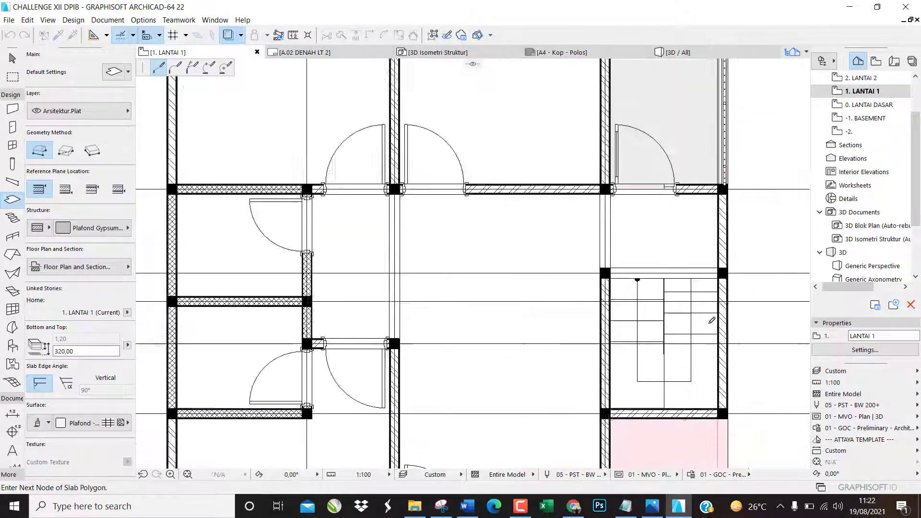
pyautogui.scroll(2, 720, 201)
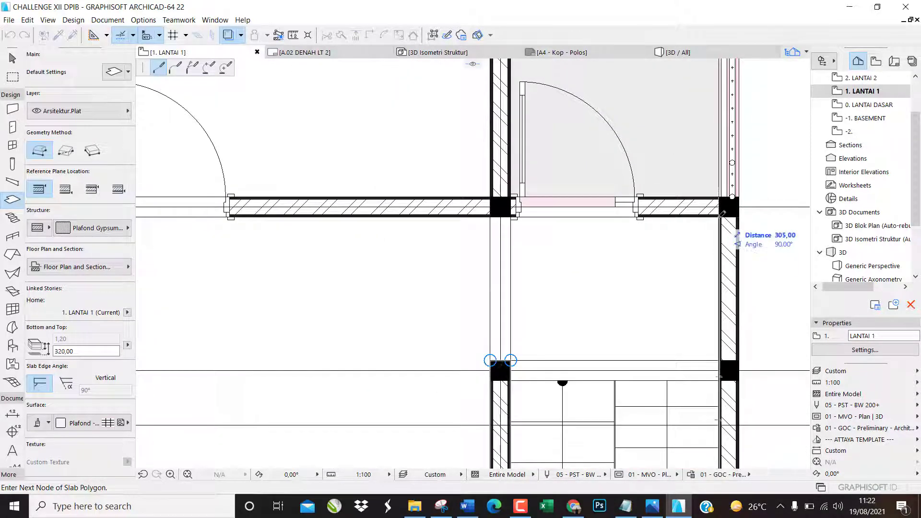
pyautogui.click(722, 214)
# Continue the hall ceiling outline along grid 8, around the corridor recess down to grid 5, and back to the inner corner on grid 3.
pyautogui.scroll(-3, 722, 214)
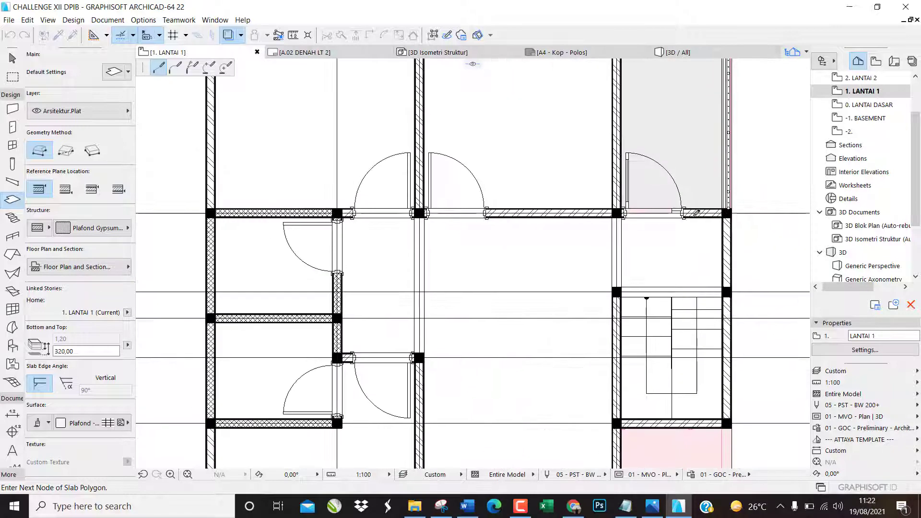
pyautogui.scroll(3, 343, 218)
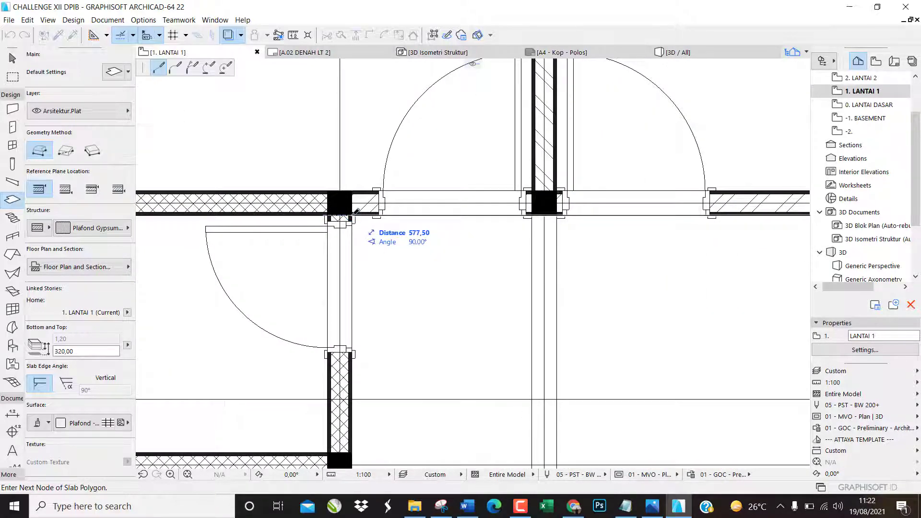
pyautogui.click(352, 216)
pyautogui.scroll(-4, 390, 182)
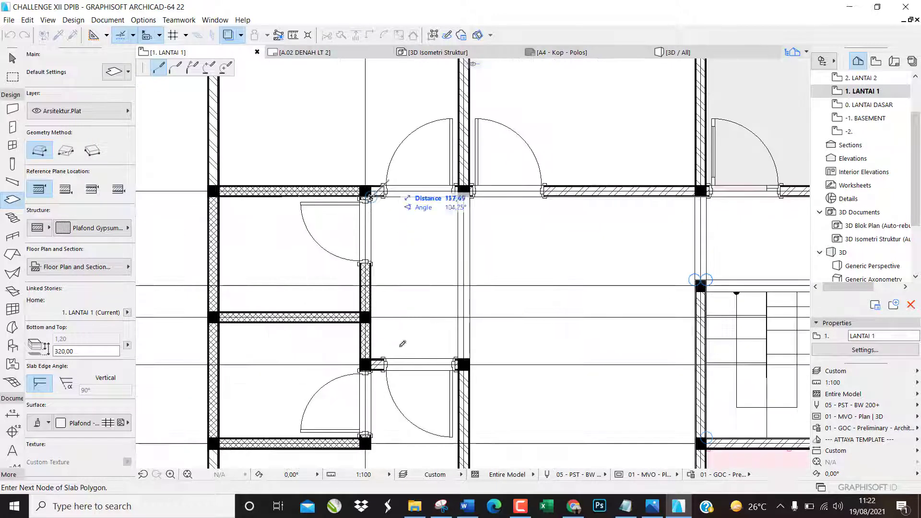
pyautogui.scroll(2, 386, 348)
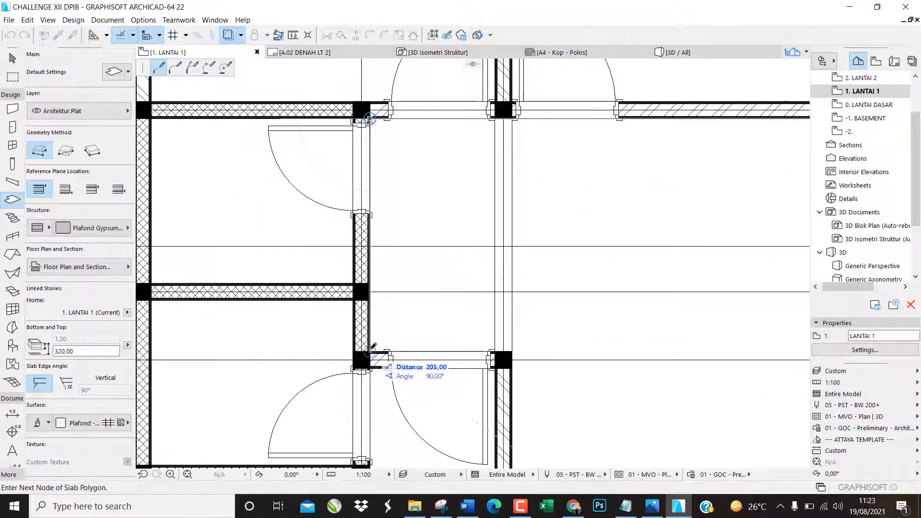
pyautogui.click(369, 351)
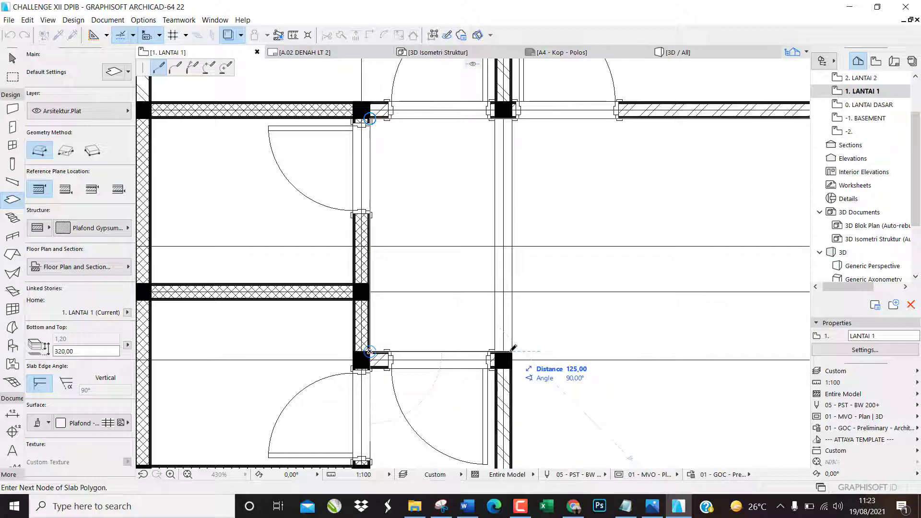
pyautogui.click(514, 350)
pyautogui.scroll(-3, 528, 201)
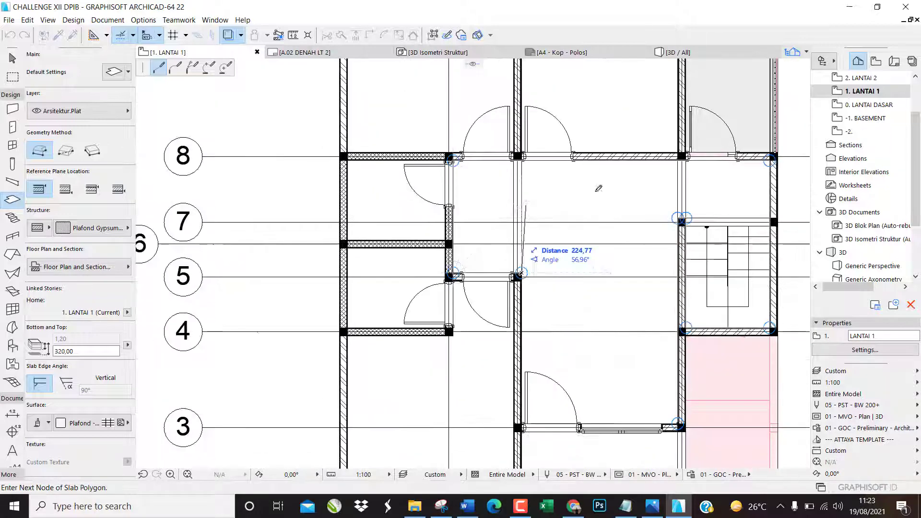
pyautogui.scroll(3, 619, 427)
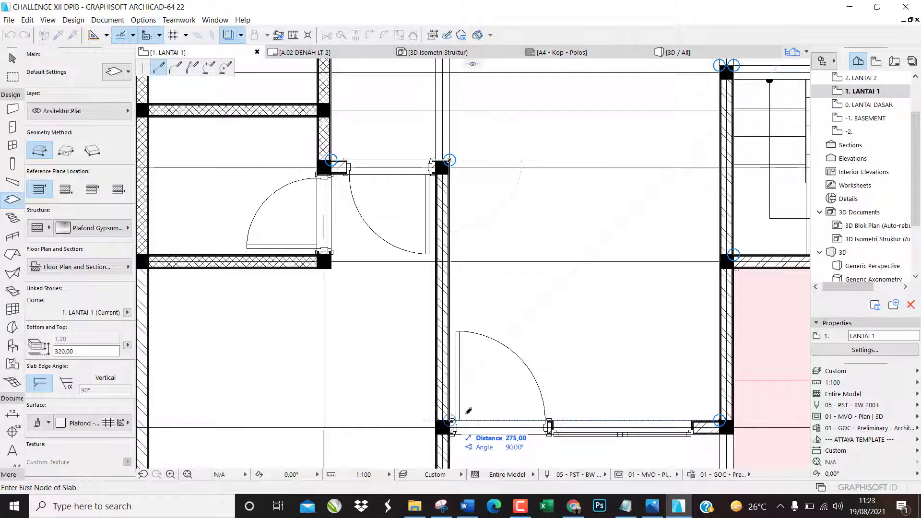
# Finish the hall's gypsum ceiling slab by closing its outline along grid 3 at the starting corner, and check it in 3D.
pyautogui.click(450, 420)
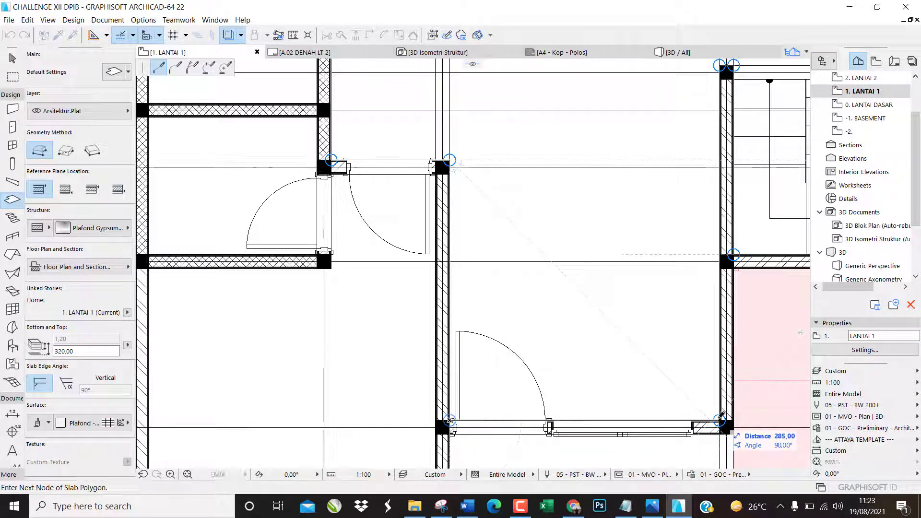
pyautogui.click(720, 418)
pyautogui.click(719, 420)
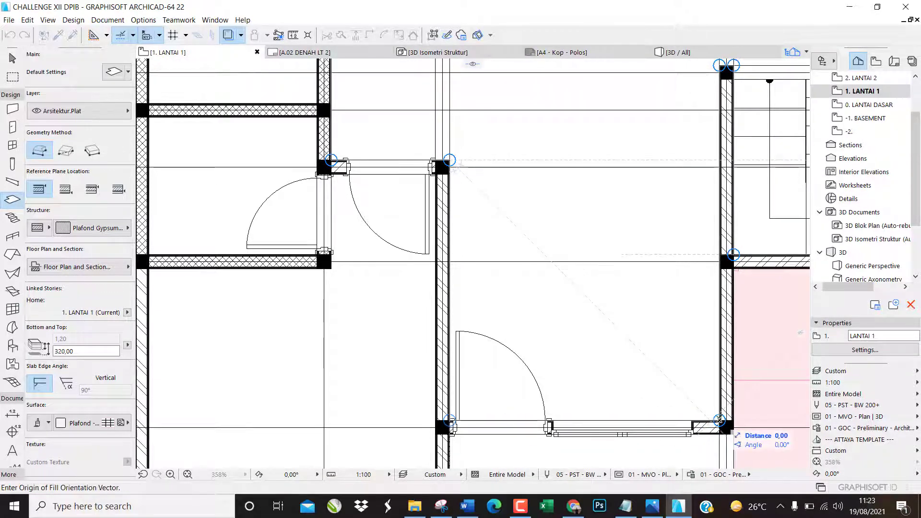
pyautogui.click(618, 301)
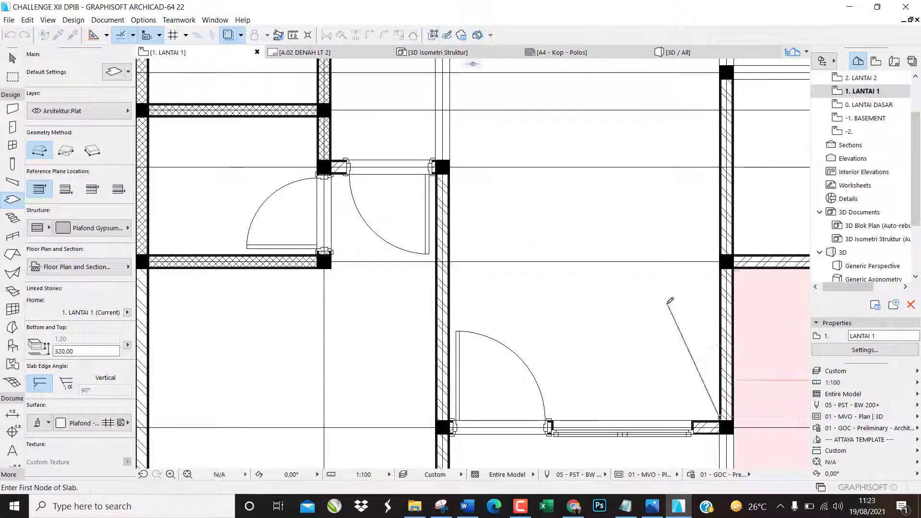
pyautogui.click(670, 300)
pyautogui.press('F3')
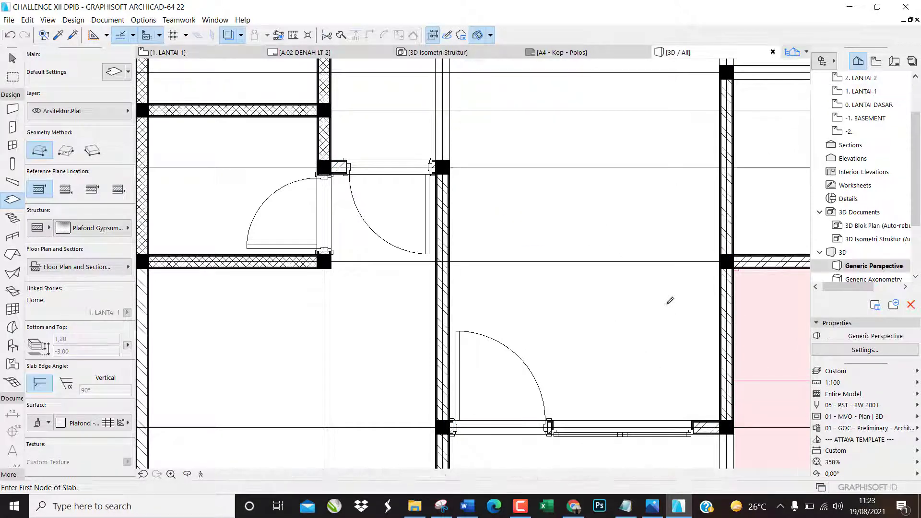
pyautogui.press('Escape')
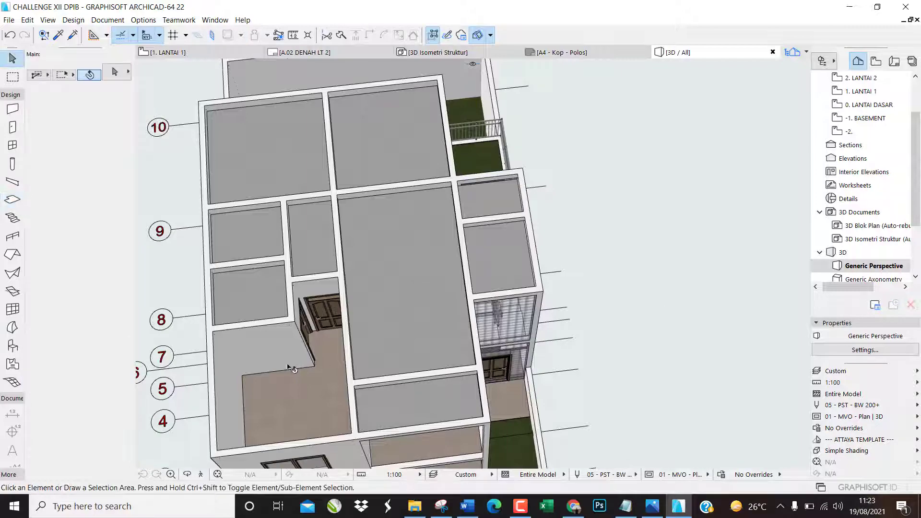
pyautogui.moveTo(243, 361); pyautogui.dragTo(251, 247)
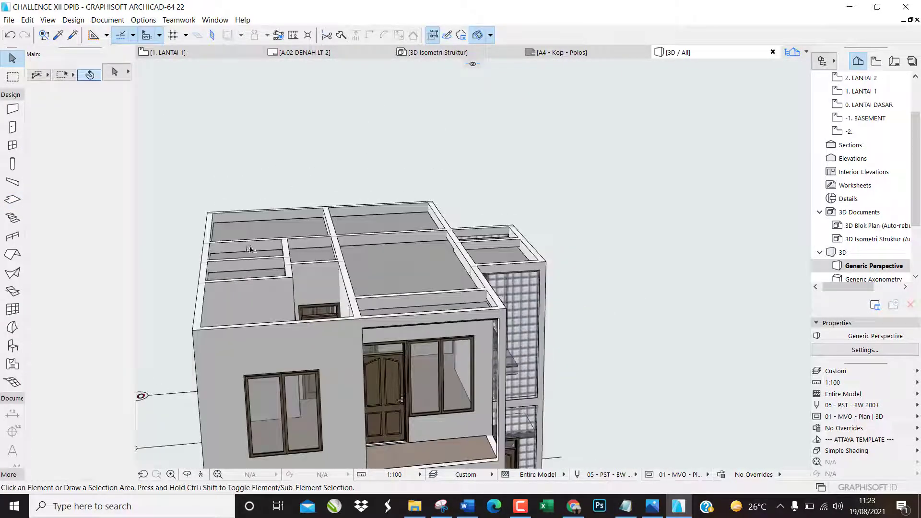
# Cover the front room on LANTAI 1 with a polygonal gypsum ceiling slab along its inner wall corners, including the door recess up to grid 5.
pyautogui.press('F2')
pyautogui.scroll(-2, 516, 186)
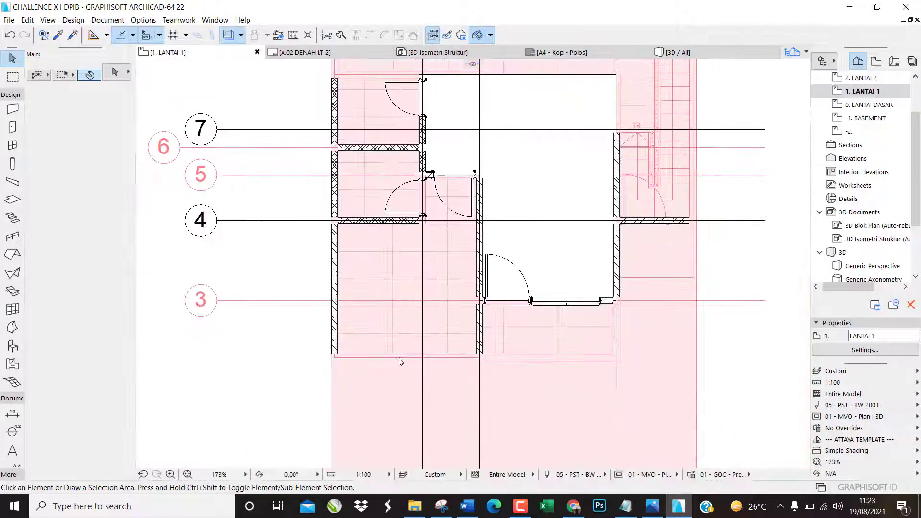
pyautogui.scroll(3, 401, 362)
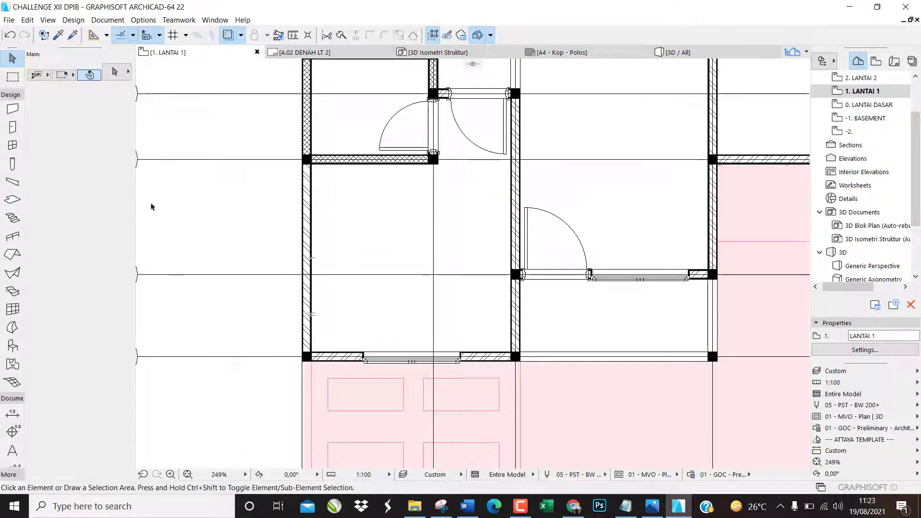
pyautogui.click(9, 202)
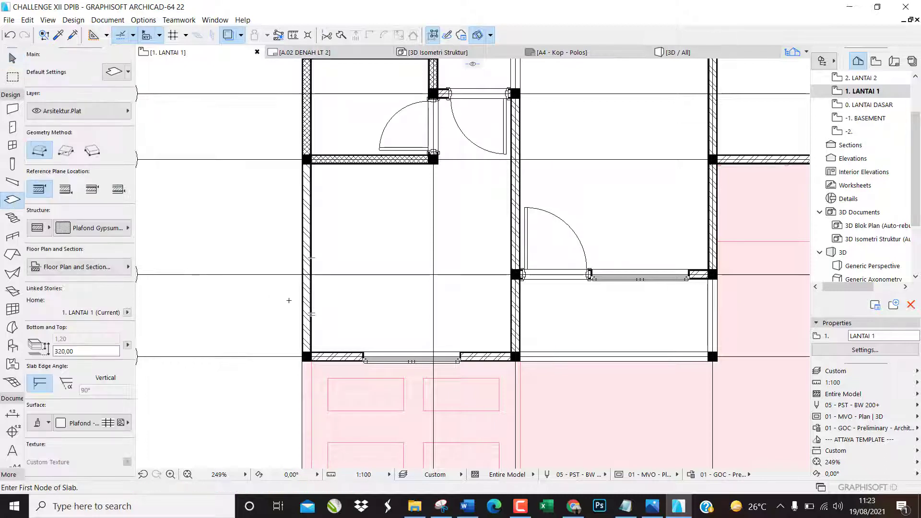
pyautogui.click(311, 351)
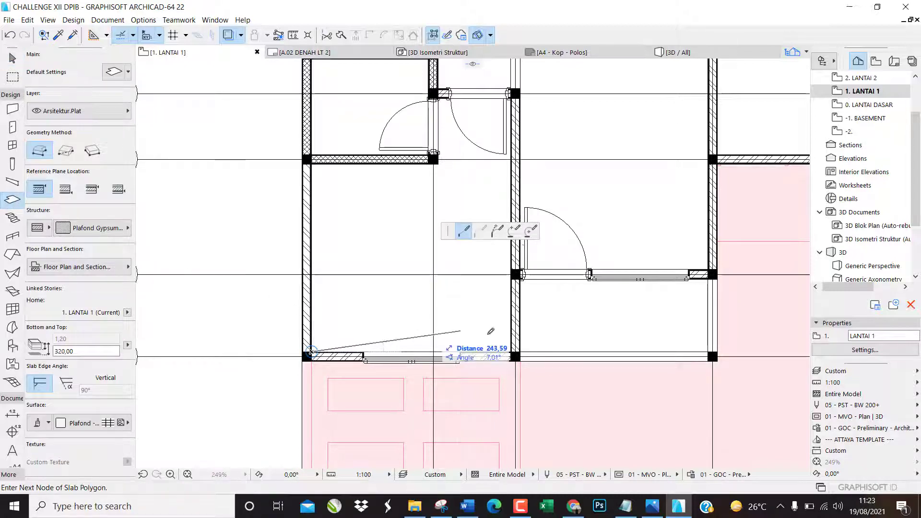
pyautogui.click(511, 352)
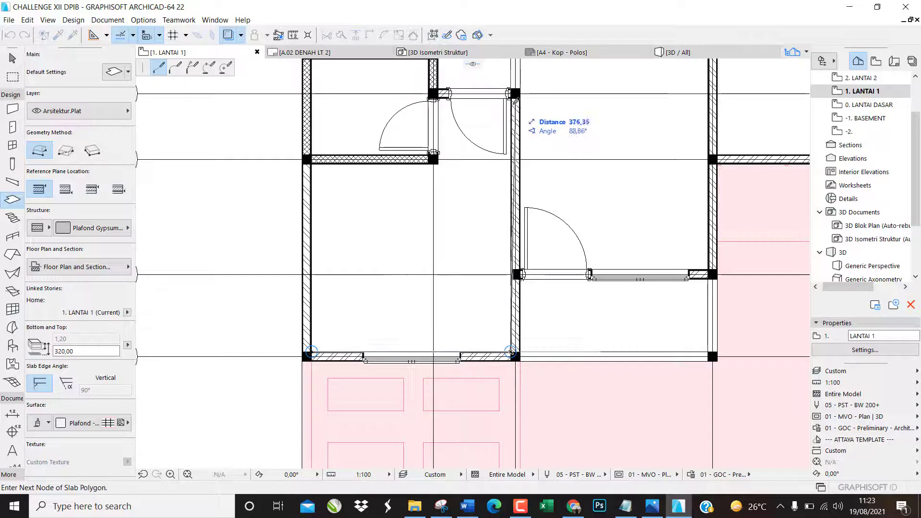
pyautogui.click(511, 95)
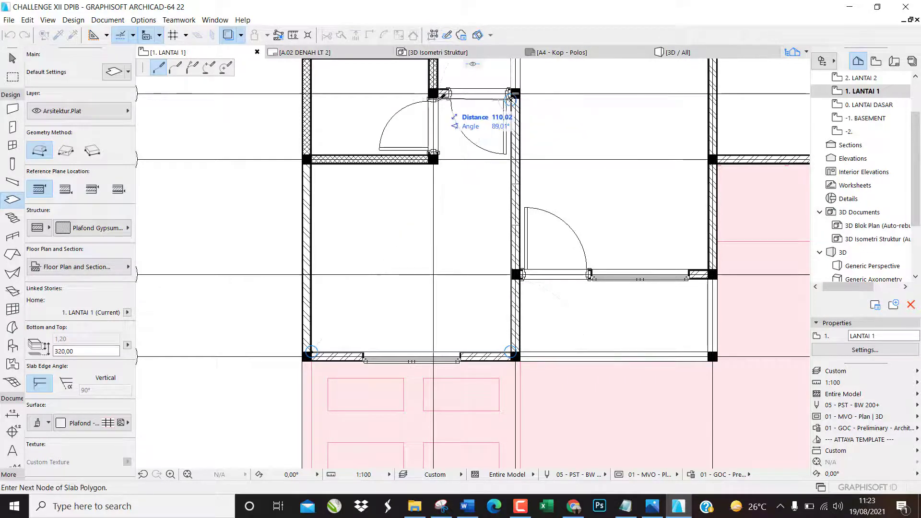
pyautogui.click(438, 98)
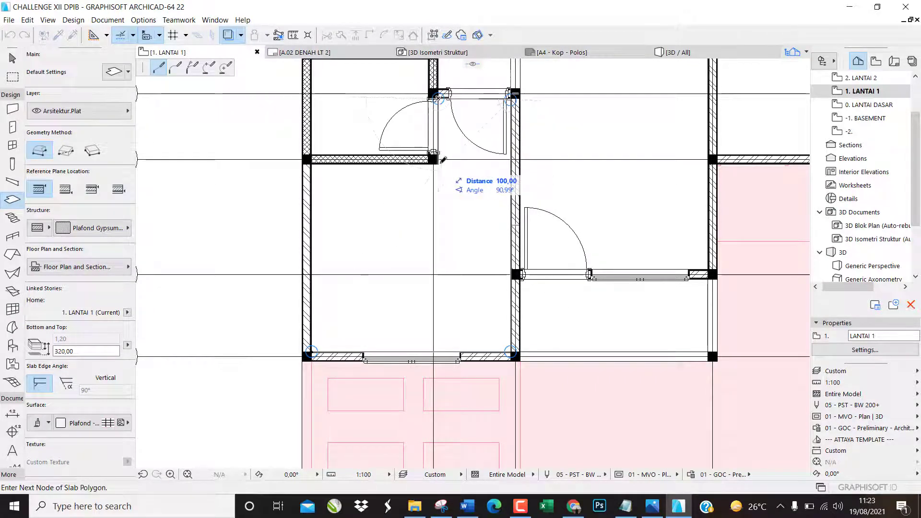
pyautogui.click(438, 164)
pyautogui.click(311, 163)
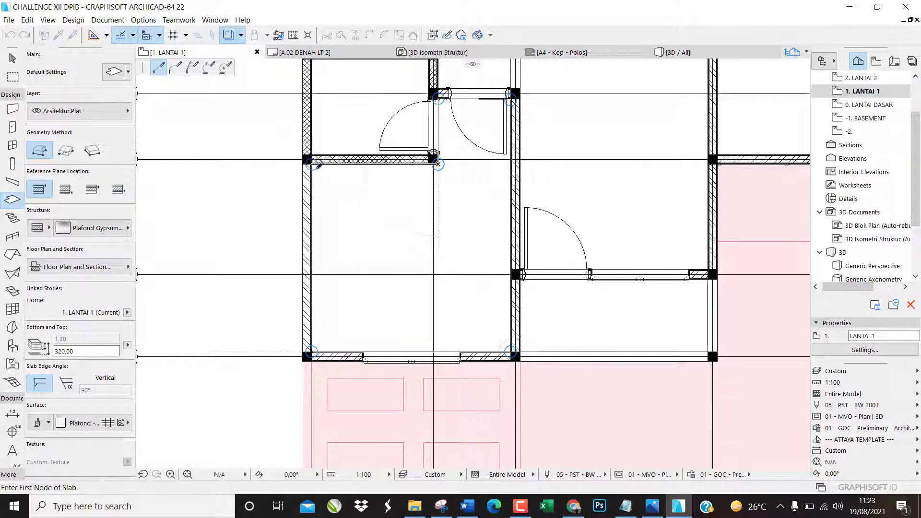
pyautogui.doubleClick(311, 354)
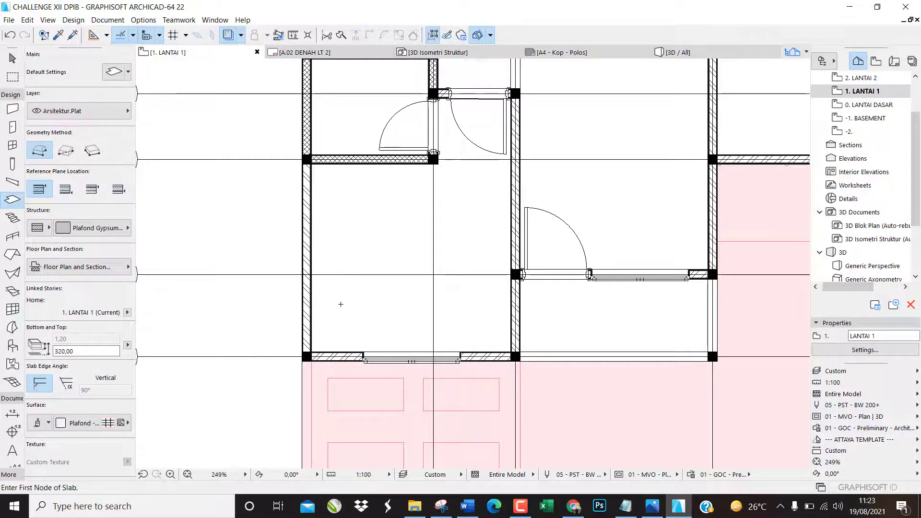
pyautogui.press('F3')
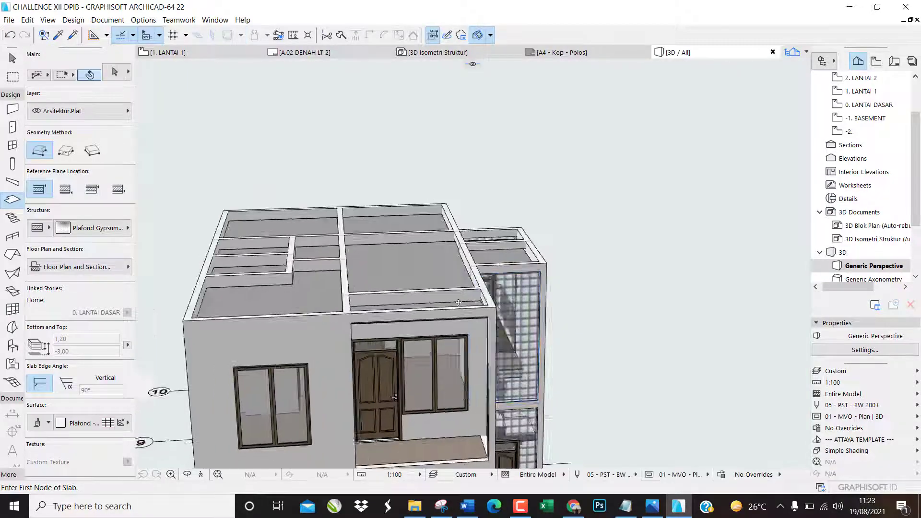
# Place a railing along the short side edge of the upper front balcony, from the house wall to the corner column.
pyautogui.keyDown('shift'); pyautogui.moveTo(459, 303); pyautogui.dragTo(413, 297, button='middle'); pyautogui.keyUp('shift')
pyautogui.scroll(6, 421, 415)
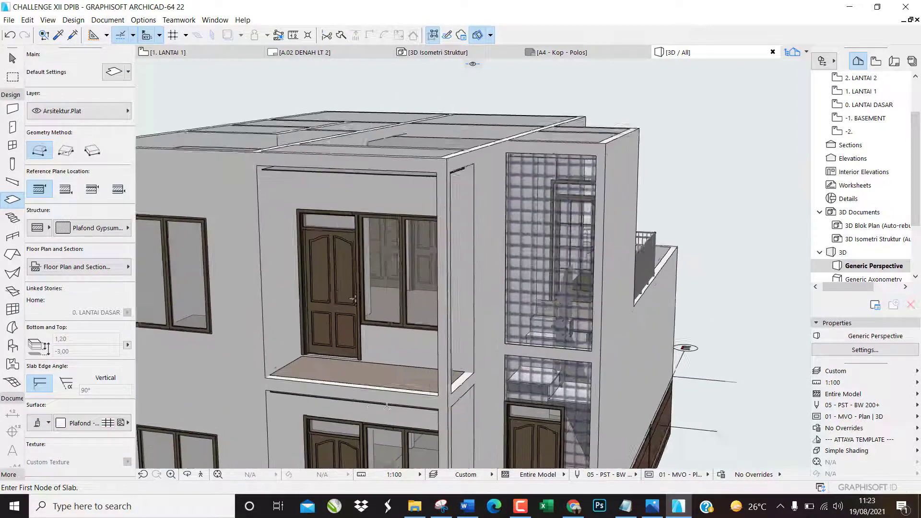
pyautogui.keyDown('shift'); pyautogui.moveTo(488, 382); pyautogui.dragTo(346, 391, button='middle'); pyautogui.keyUp('shift')
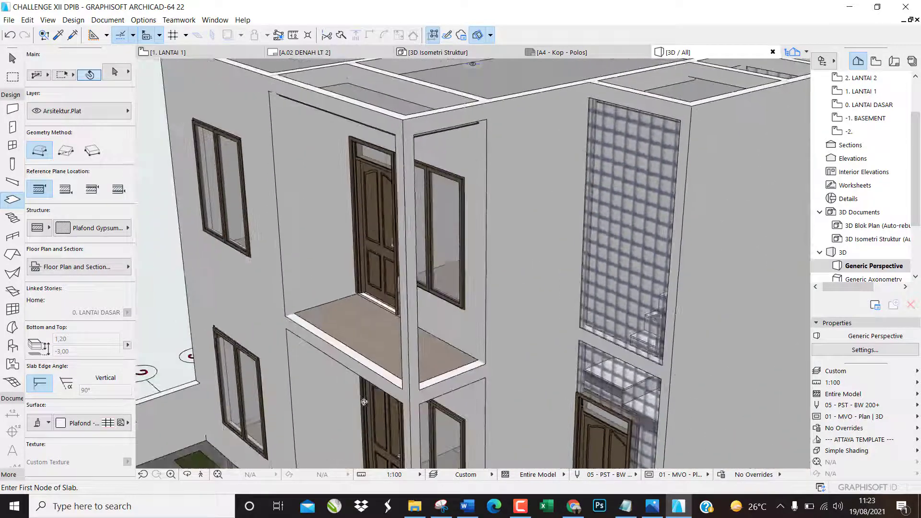
pyautogui.click(11, 240)
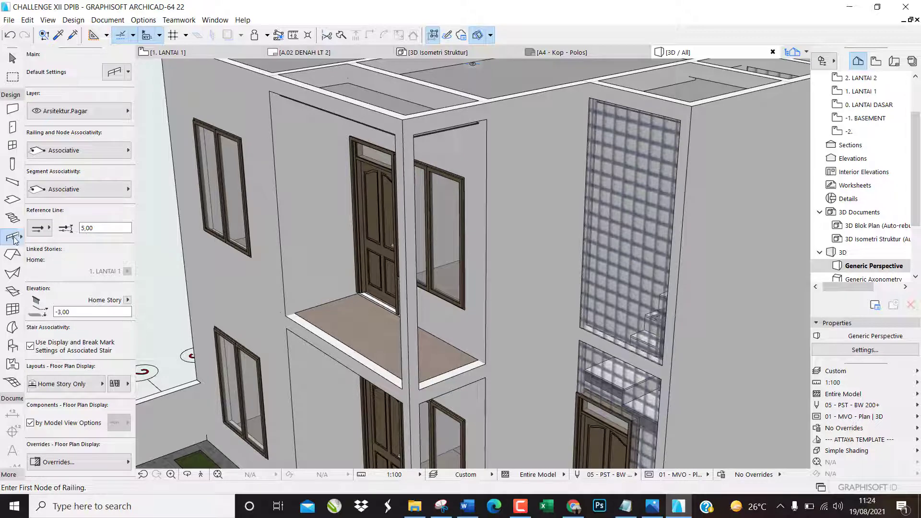
pyautogui.scroll(5, 482, 346)
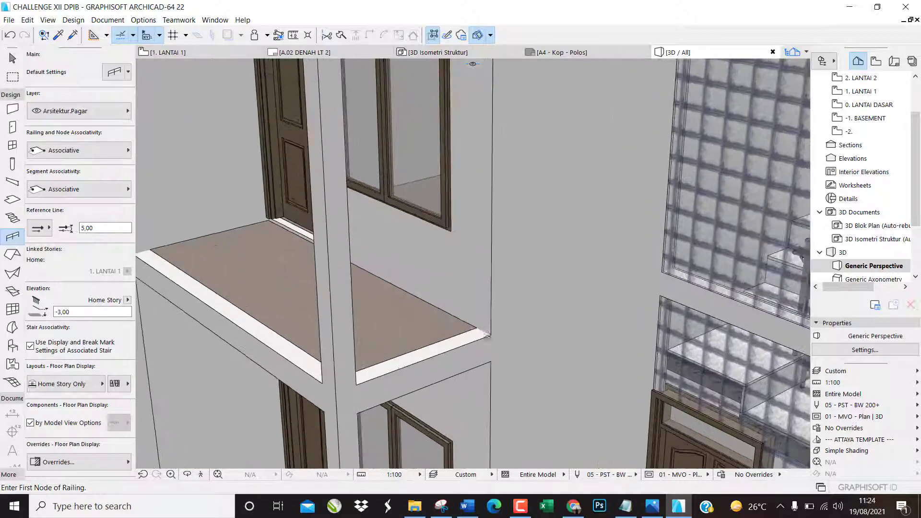
pyautogui.click(491, 334)
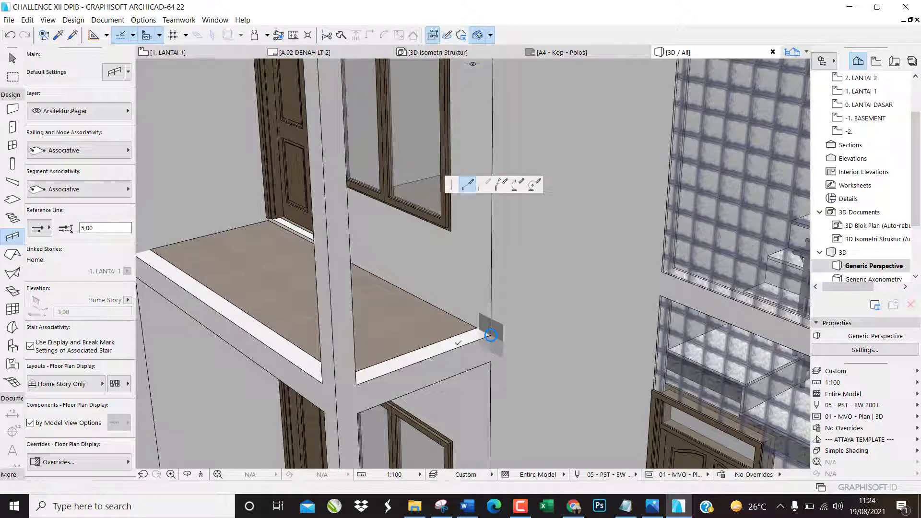
pyautogui.click(356, 383)
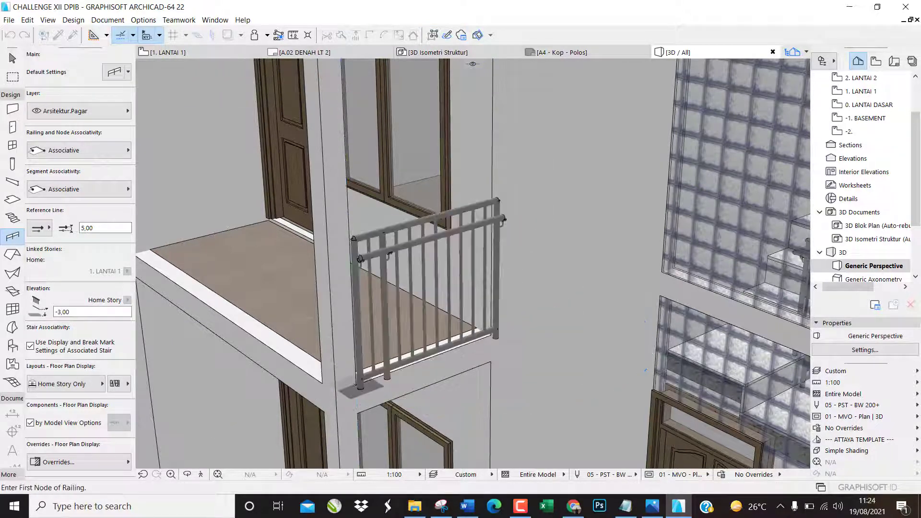
pyautogui.click(357, 384)
pyautogui.press('Escape')
pyautogui.press('Escape')
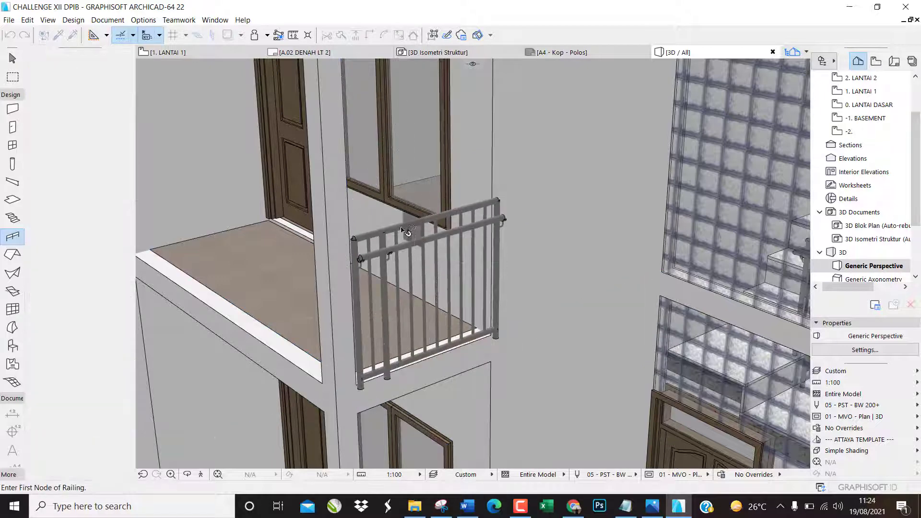
# Add a railing along the long front edge of the upper balcony, from the corner column to the opposite wall.
pyautogui.moveTo(247, 279)
pyautogui.keyDown('shift'); pyautogui.mouseDown(button='middle')
pyautogui.moveTo(281, 286)
pyautogui.moveTo(187, 287)
pyautogui.mouseUp(button='middle'); pyautogui.keyUp('shift')
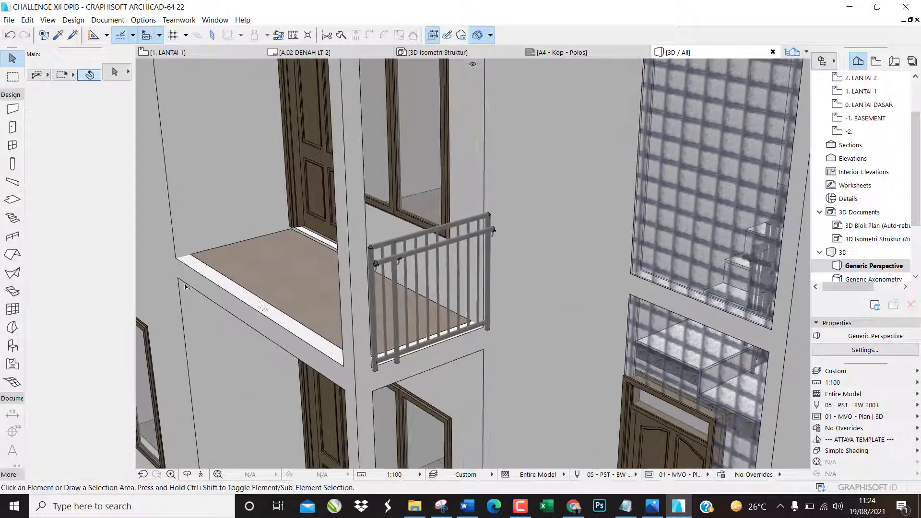
pyautogui.click(14, 239)
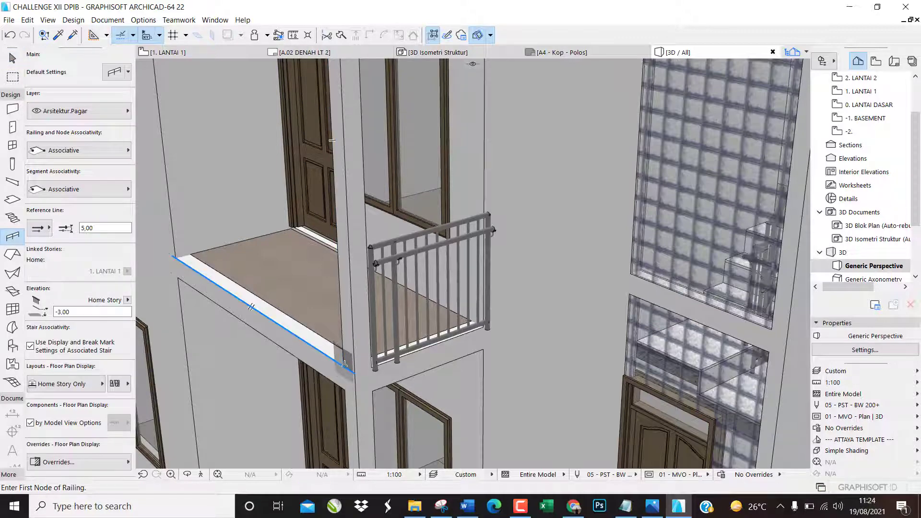
pyautogui.keyDown('shift'); pyautogui.moveTo(318, 363); pyautogui.dragTo(365, 374, button='middle'); pyautogui.keyUp('shift')
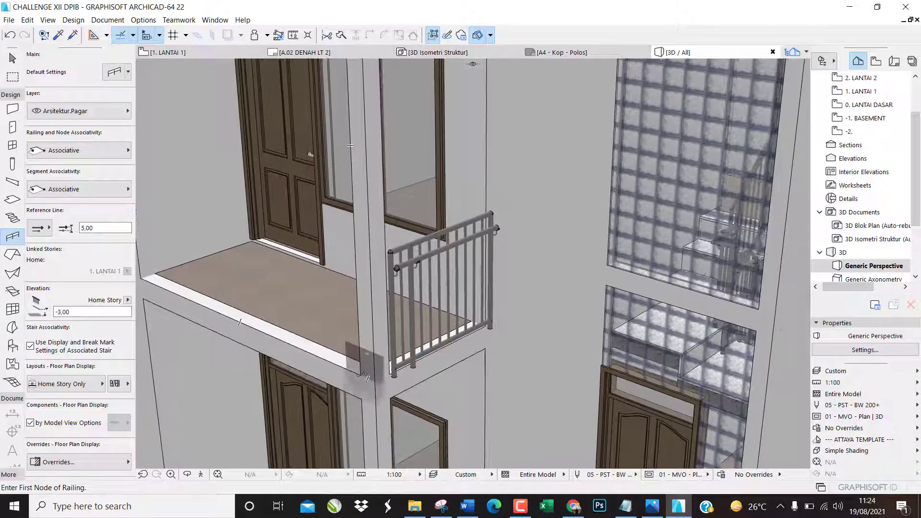
pyautogui.click(360, 375)
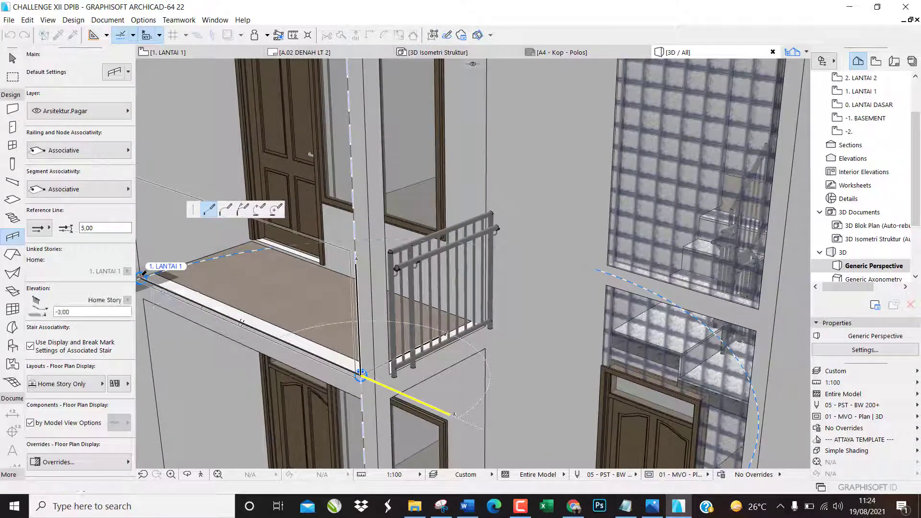
pyautogui.doubleClick(143, 274)
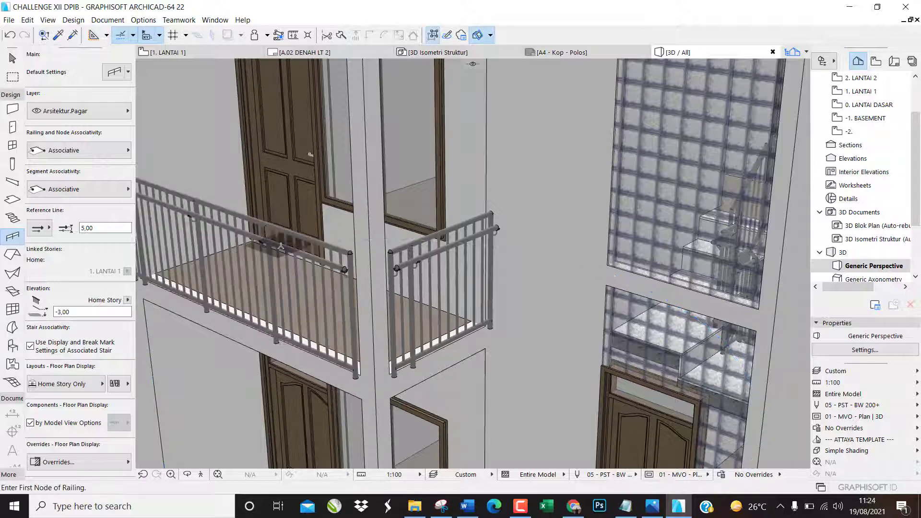
pyautogui.press('Escape')
# Flip both front balcony railings to the inner side of their reference lines, with an offset of -5,00.
pyautogui.click(344, 270)
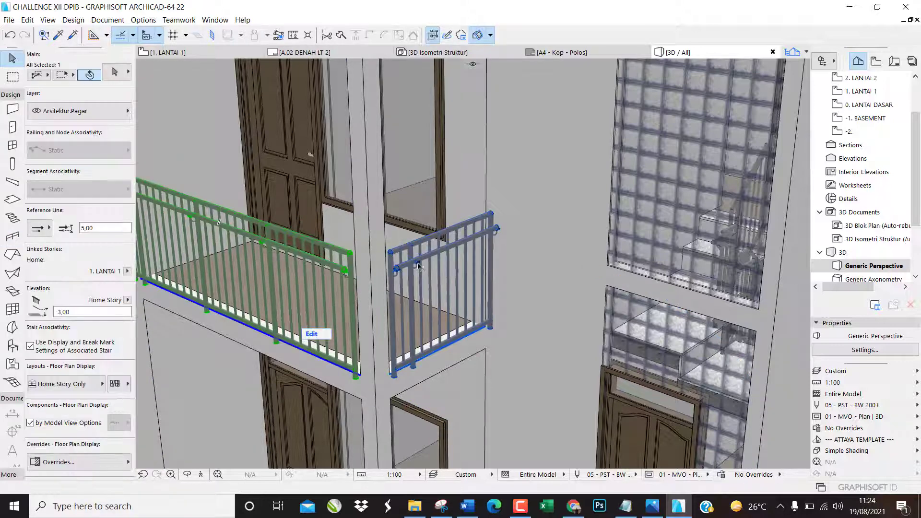
pyautogui.keyDown('shift'); pyautogui.click(420, 266); pyautogui.keyUp('shift')
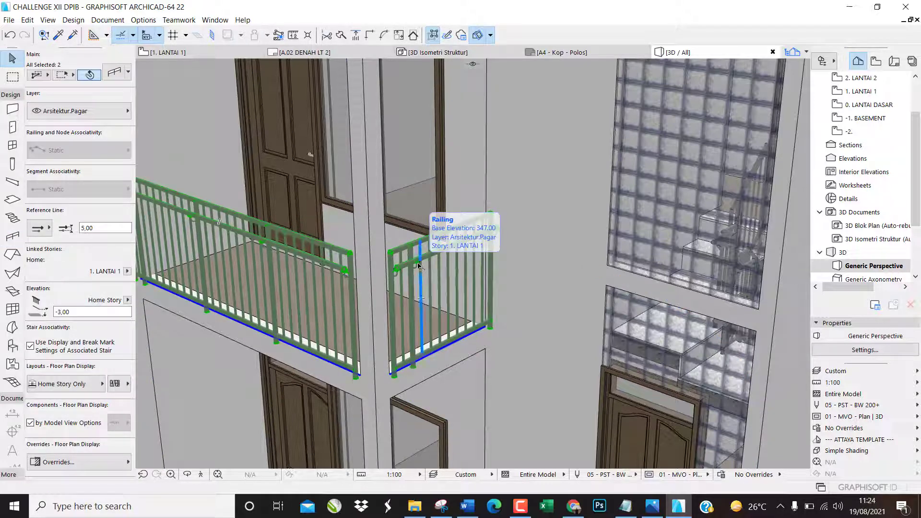
pyautogui.press('c')
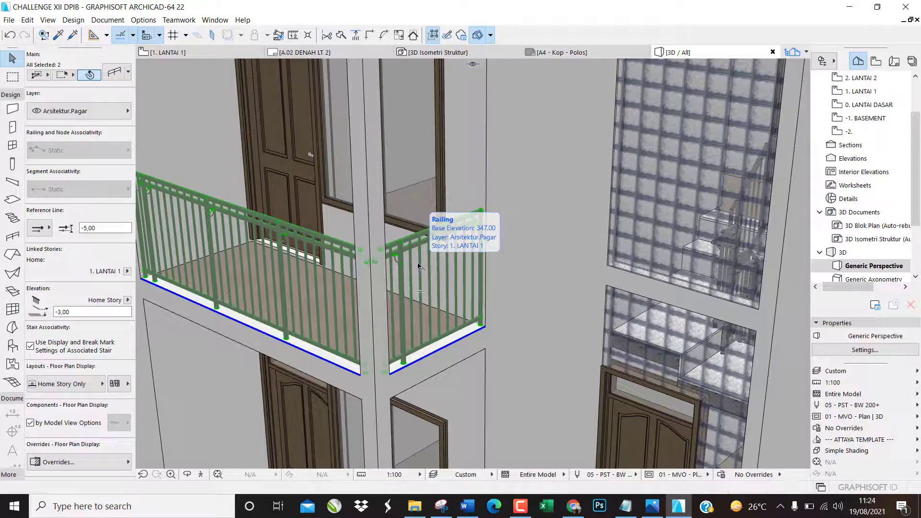
pyautogui.press('Escape')
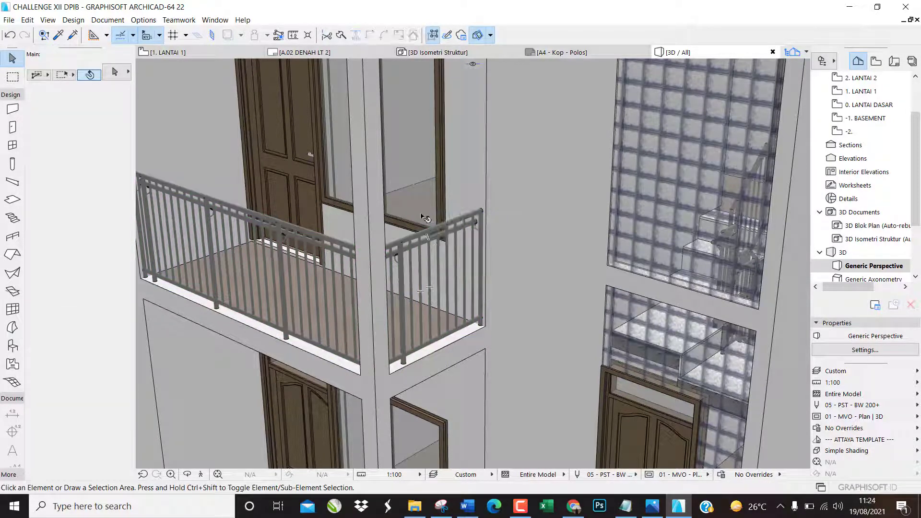
# Review the house exterior in 3D from the railed front balcony around to the side and the grass balcony.
pyautogui.scroll(-3, 425, 218)
pyautogui.scroll(-5, 355, 234)
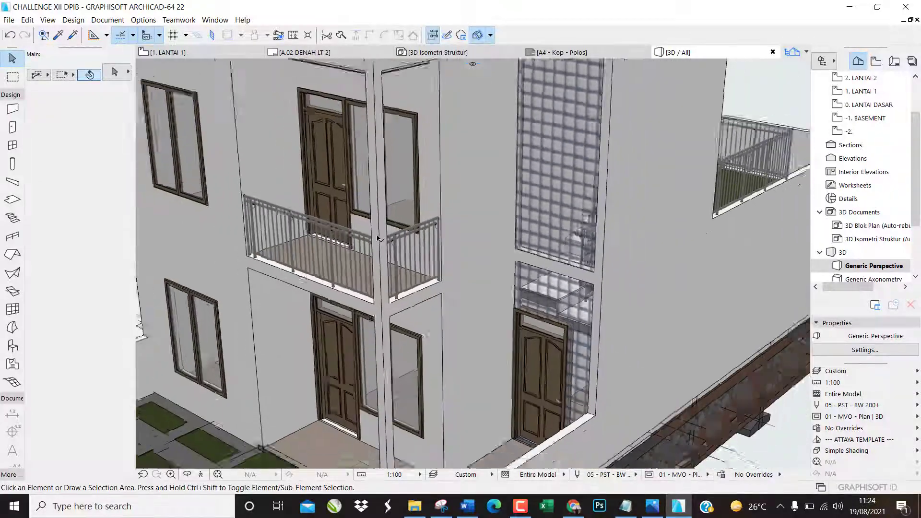
pyautogui.moveTo(283, 237); pyautogui.dragTo(268, 220)
pyautogui.keyDown('shift'); pyautogui.moveTo(267, 220); pyautogui.dragTo(263, 220, button='middle'); pyautogui.keyUp('shift')
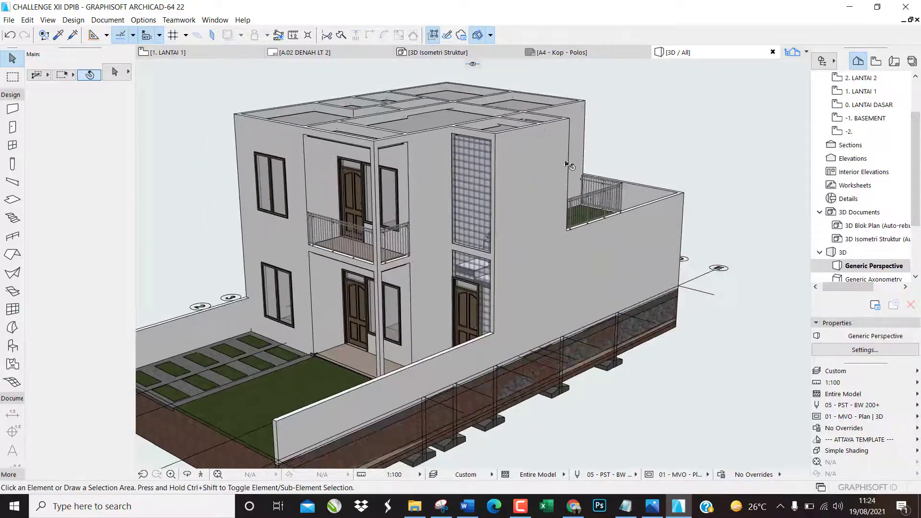
pyautogui.keyDown('shift'); pyautogui.moveTo(642, 157); pyautogui.dragTo(361, 159, button='middle'); pyautogui.keyUp('shift')
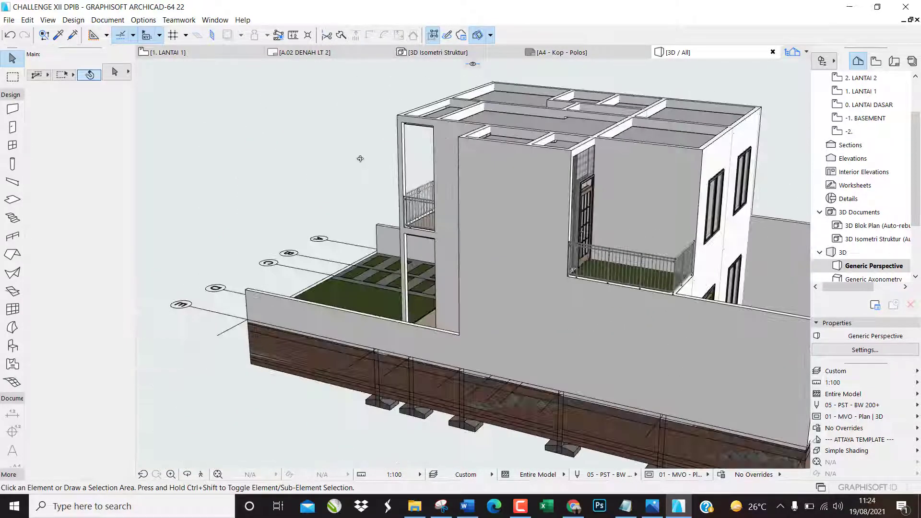
# Examine the house in 3D from the rear side walls around to the front facade, balcony and upper-floor ceilings.
pyautogui.keyDown('shift'); pyautogui.moveTo(722, 208); pyautogui.dragTo(336, 211, button='middle'); pyautogui.keyUp('shift')
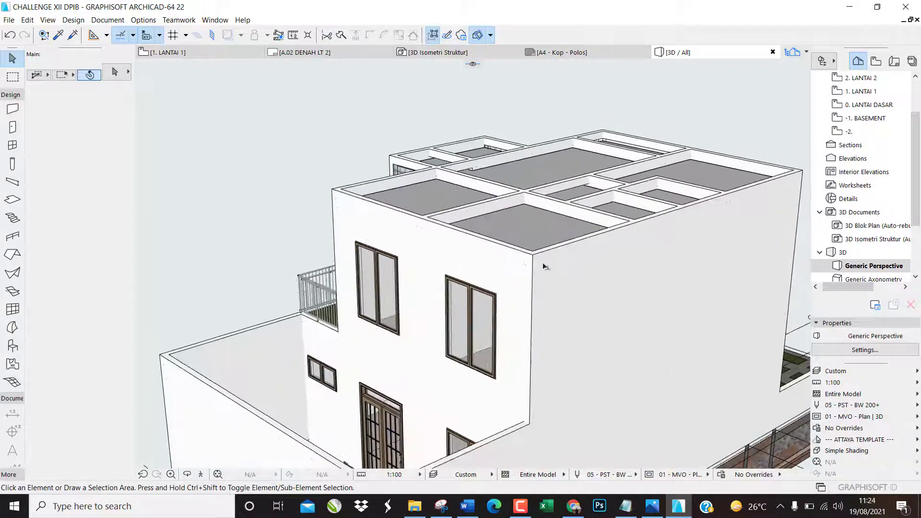
pyautogui.keyDown('shift'); pyautogui.moveTo(698, 298); pyautogui.dragTo(432, 343, button='middle'); pyautogui.keyUp('shift')
pyautogui.scroll(-5, 470, 346)
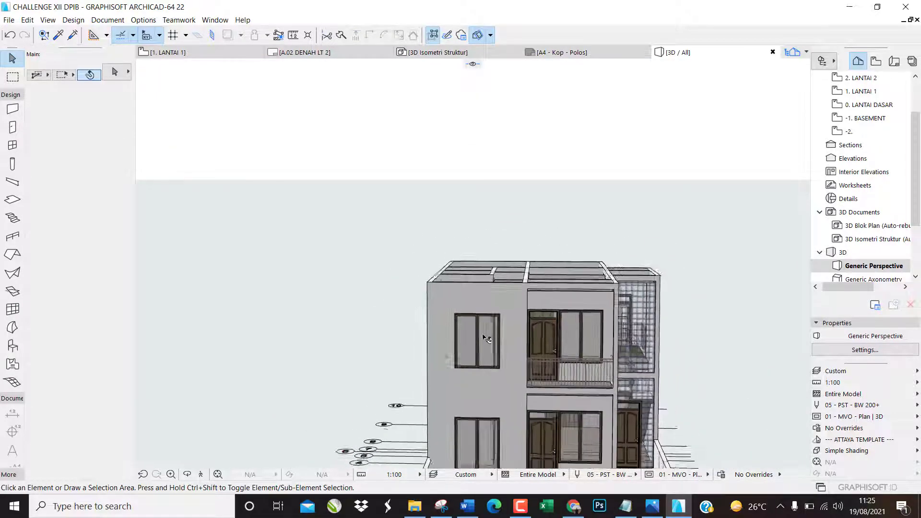
pyautogui.scroll(6, 534, 408)
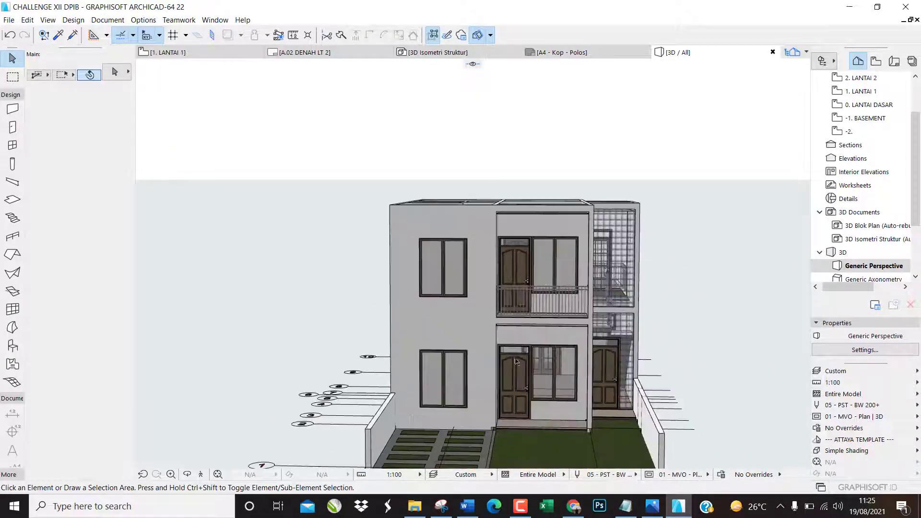
pyautogui.keyDown('shift'); pyautogui.moveTo(505, 380); pyautogui.dragTo(562, 162, button='middle'); pyautogui.keyUp('shift')
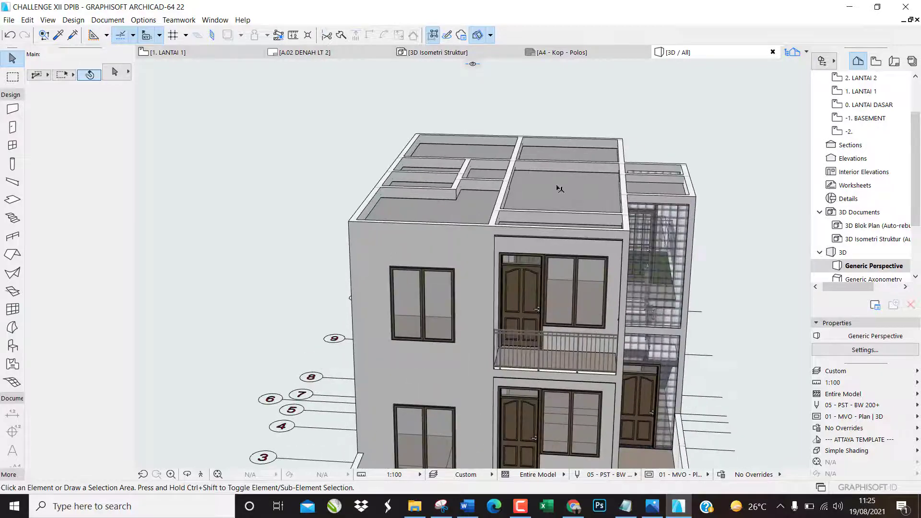
pyautogui.keyDown('shift'); pyautogui.moveTo(586, 209); pyautogui.dragTo(534, 183, button='middle'); pyautogui.keyUp('shift')
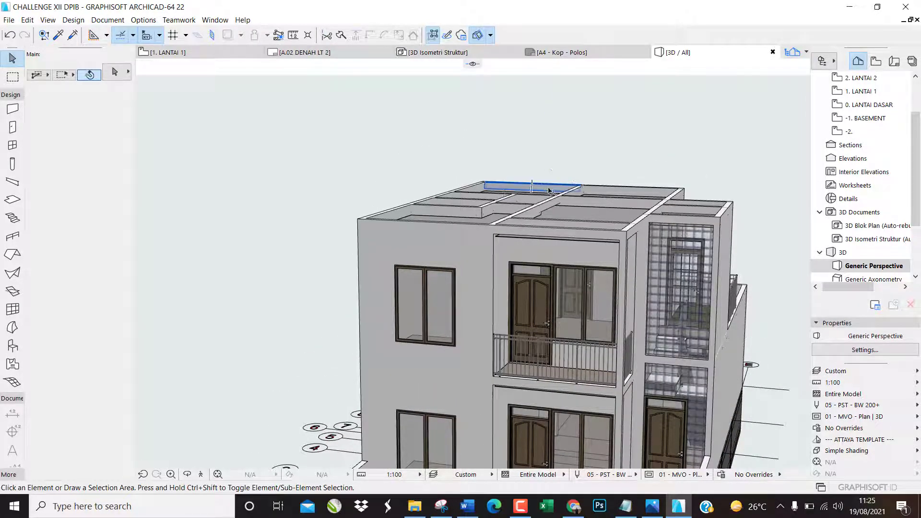
pyautogui.keyDown('shift'); pyautogui.moveTo(546, 238); pyautogui.dragTo(531, 267, button='middle'); pyautogui.keyUp('shift')
pyautogui.scroll(-5, 530, 266)
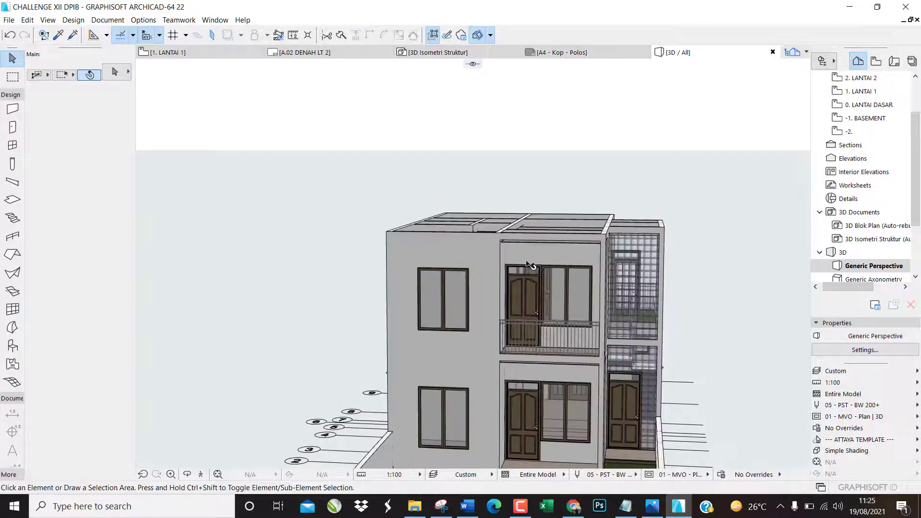
pyautogui.scroll(5, 525, 272)
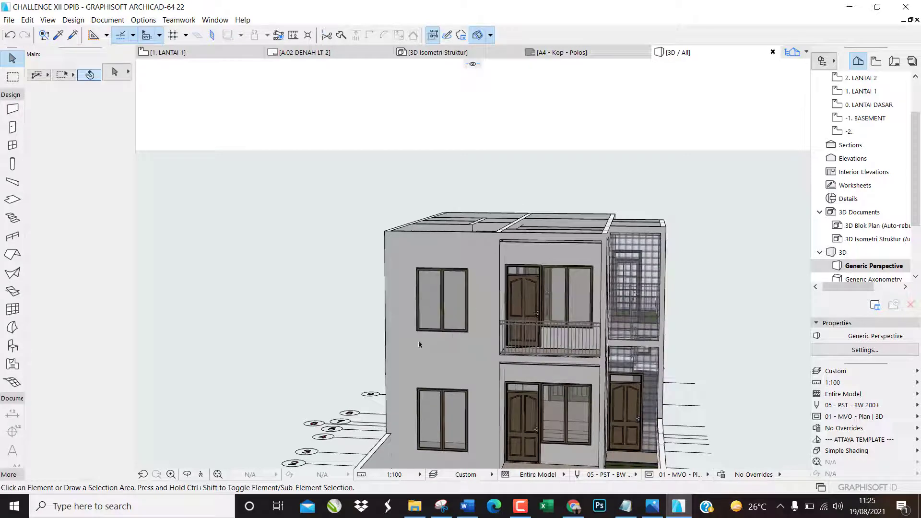
pyautogui.scroll(-2, 497, 271)
pyautogui.scroll(4, 511, 400)
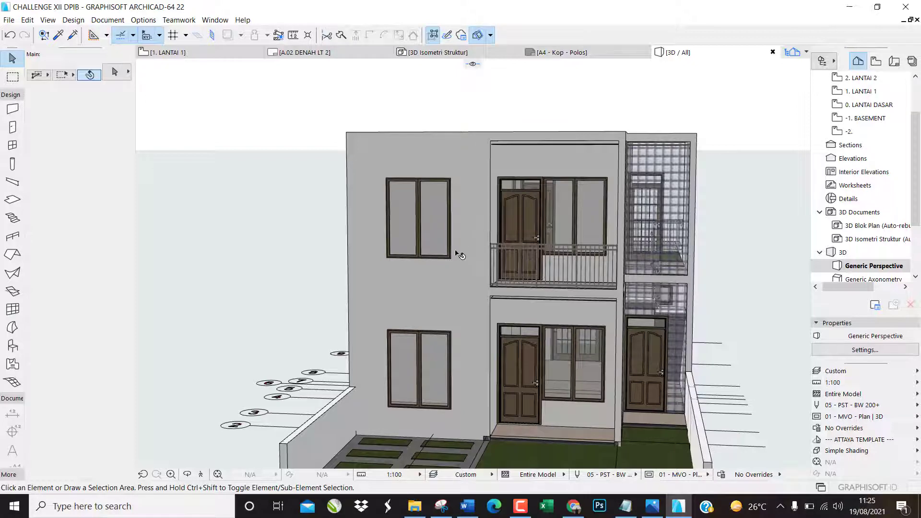
pyautogui.keyDown('shift'); pyautogui.moveTo(455, 252); pyautogui.dragTo(458, 267, button='middle'); pyautogui.keyUp('shift')
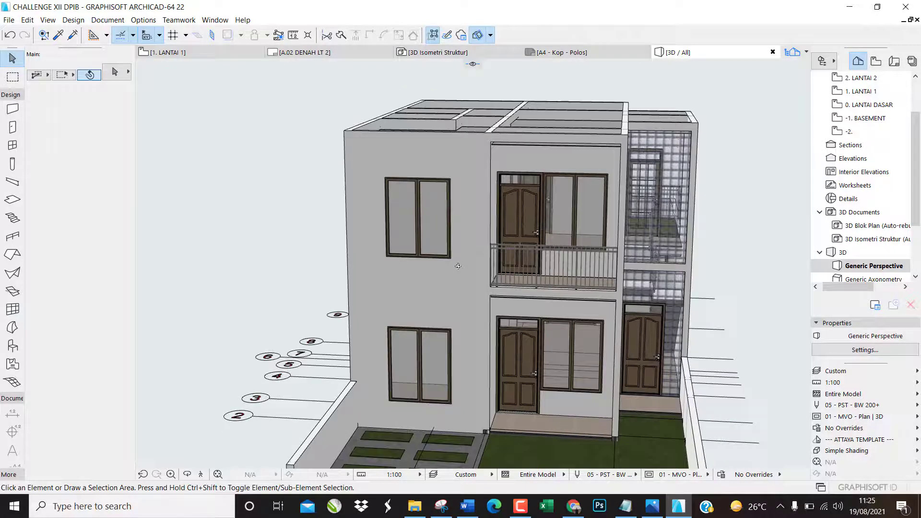
# Try the stone surface Batu Bangunan - 13 as the override on all faces of the upper-floor front wall around the double window.
pyautogui.click(463, 196)
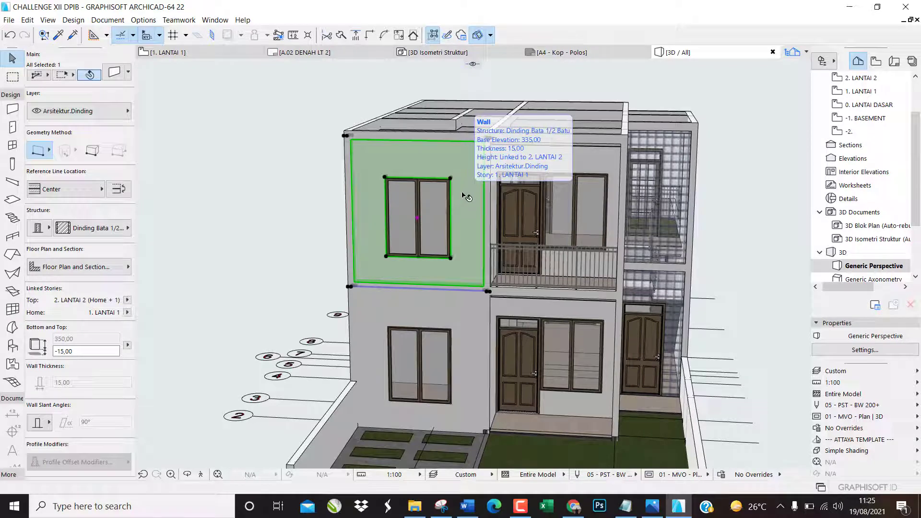
pyautogui.doubleClick(462, 195)
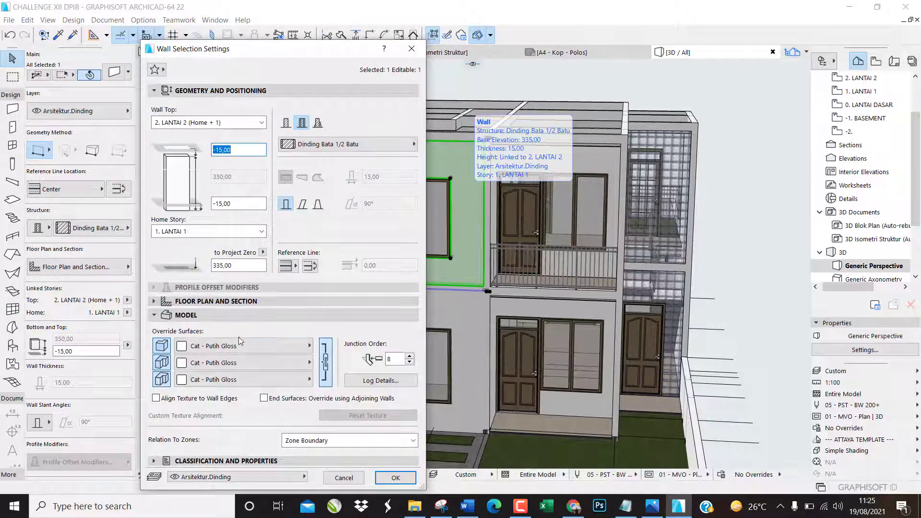
pyautogui.click(224, 346)
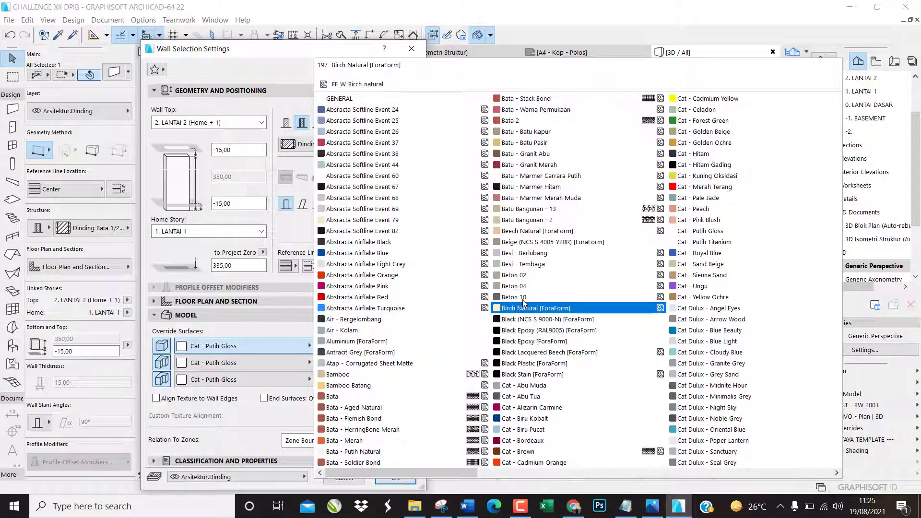
pyautogui.click(546, 211)
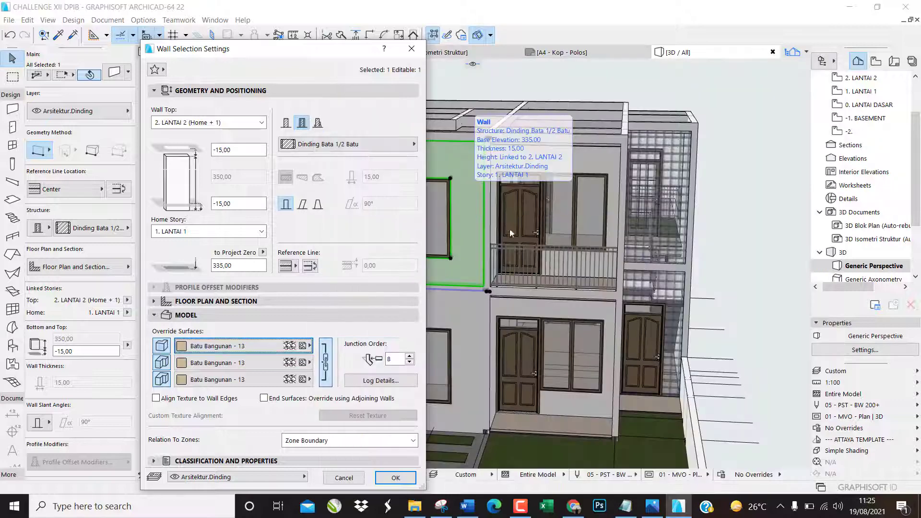
pyautogui.click(395, 478)
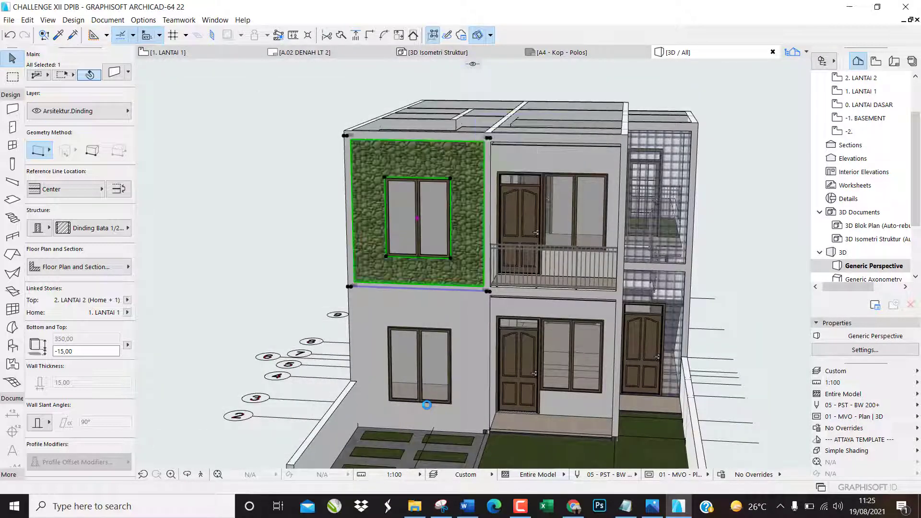
pyautogui.press('Escape')
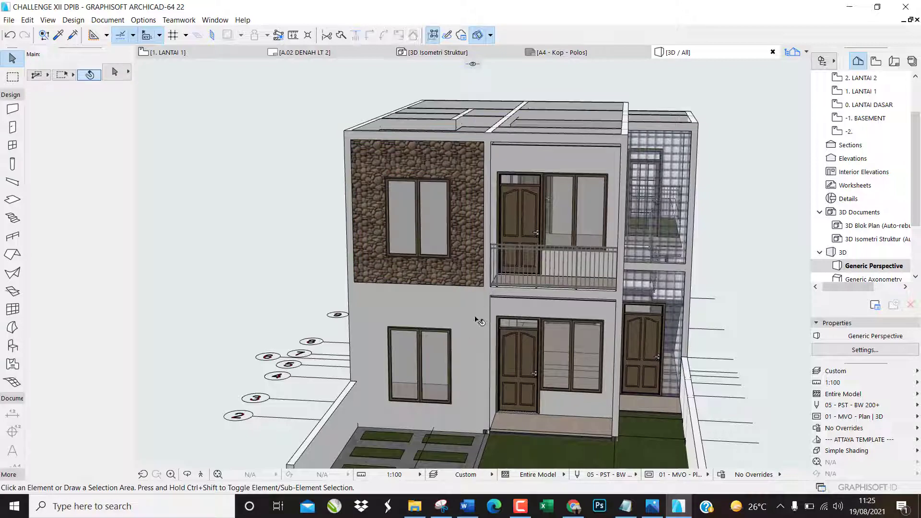
# Undo the stone surface change on the upper-floor front wall.
pyautogui.moveTo(477, 321); pyautogui.dragTo(454, 300)
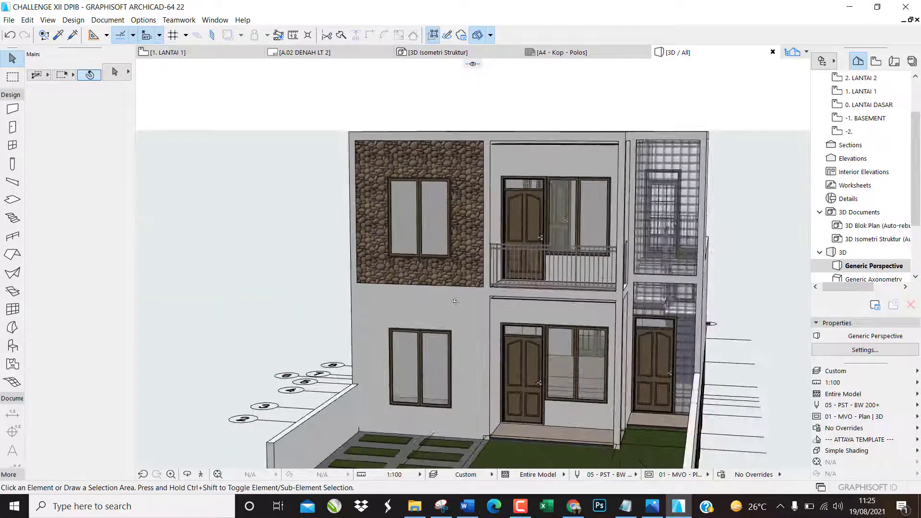
pyautogui.hotkey('ctrl', 'z')
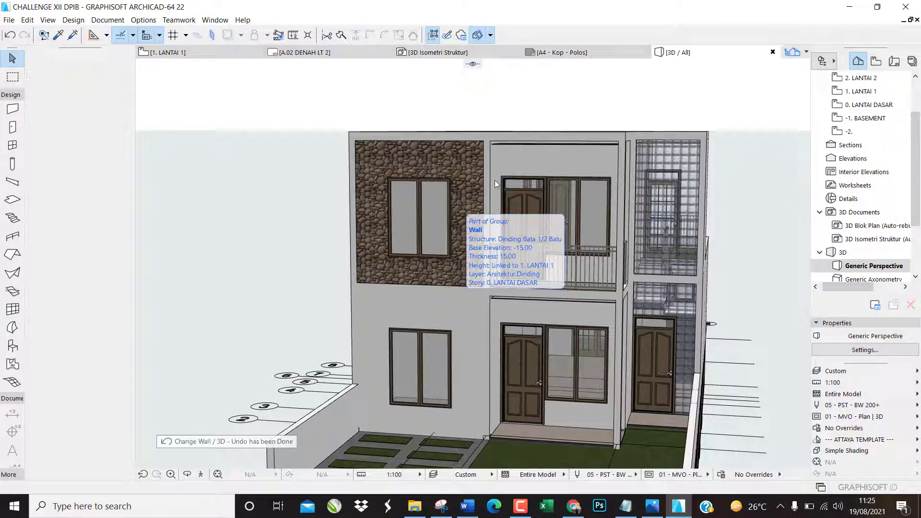
pyautogui.press('Escape')
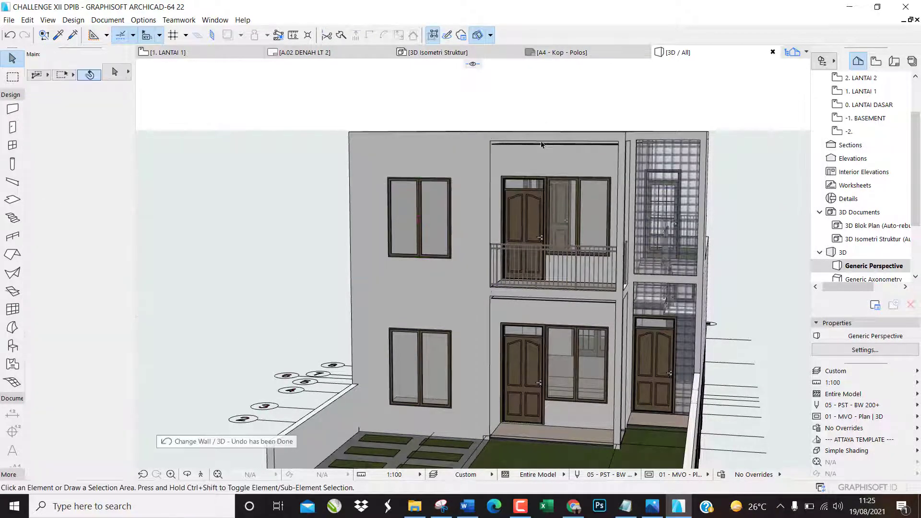
pyautogui.moveTo(502, 187); pyautogui.dragTo(496, 236)
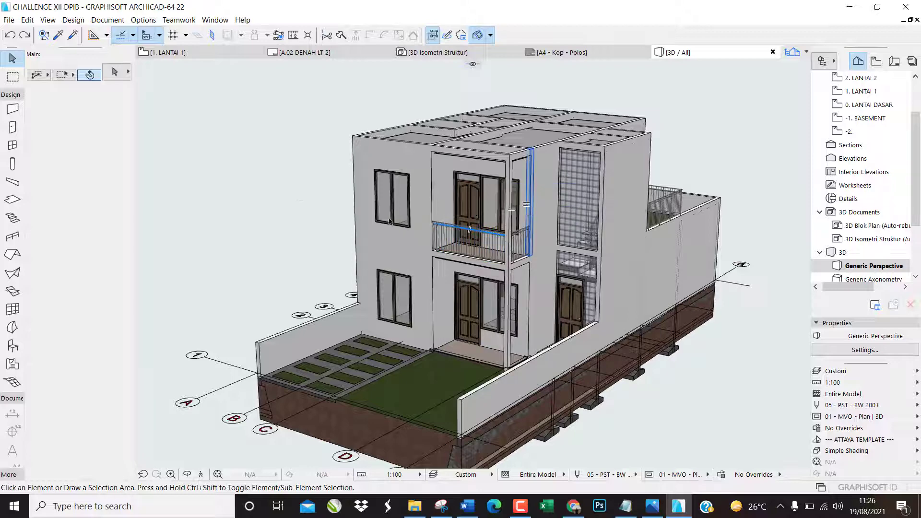
pyautogui.moveTo(323, 215); pyautogui.dragTo(343, 216)
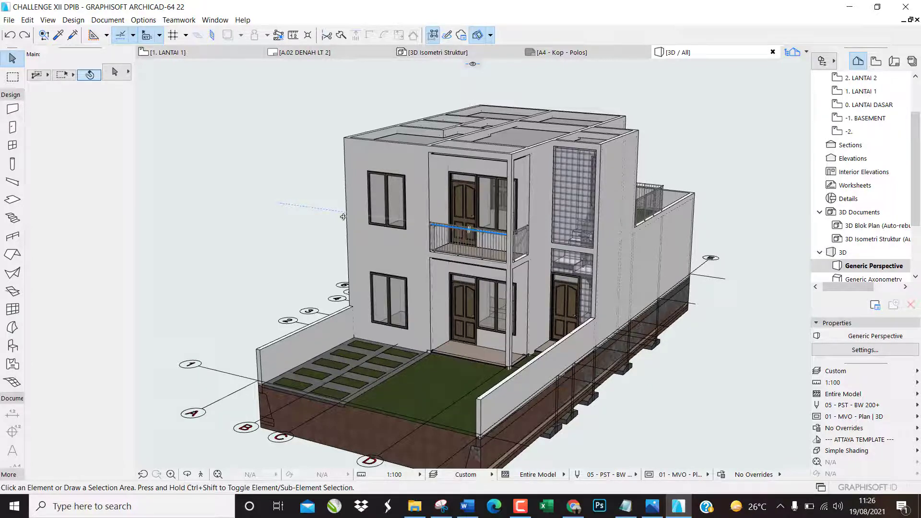
pyautogui.moveTo(287, 212); pyautogui.dragTo(325, 220)
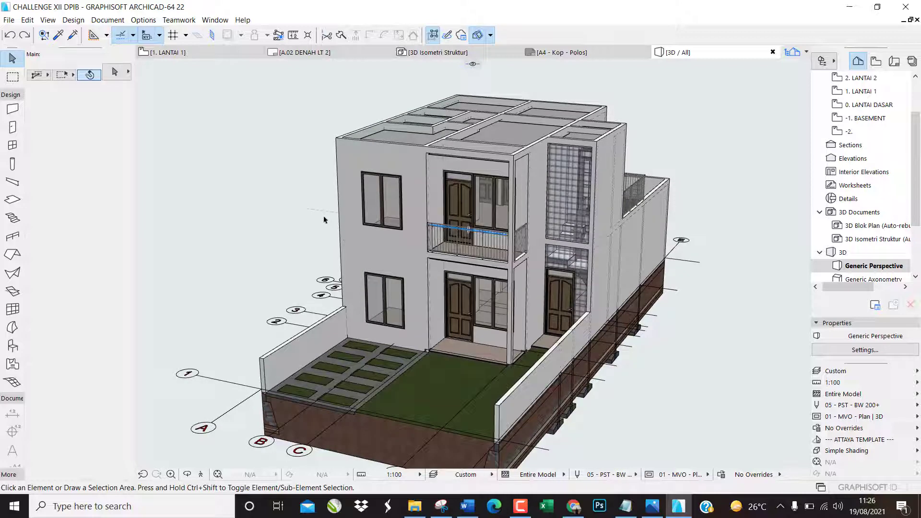